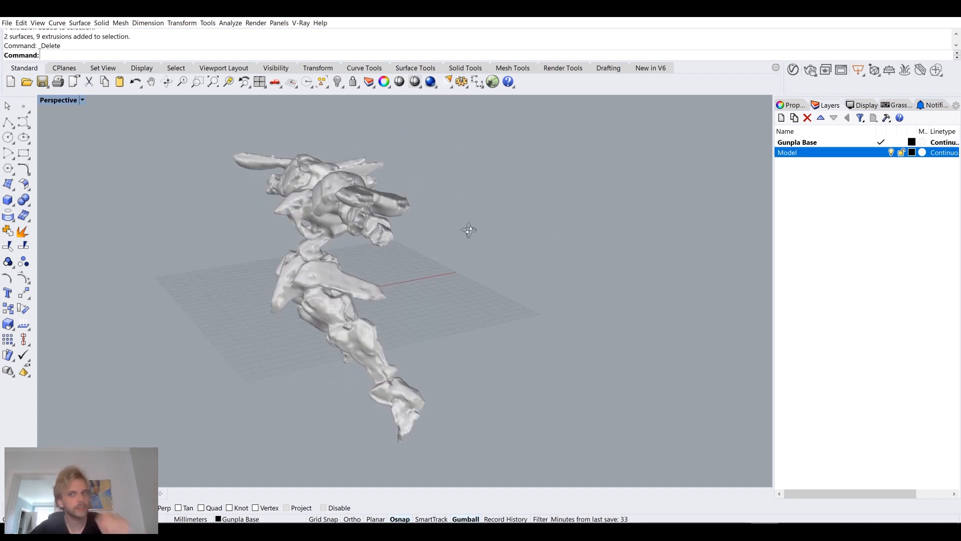
Make Model the current layer and create a sphere with a radius of about 20 mm centred at the origin
{"action": "double_click", "coordinate": [848, 150]}
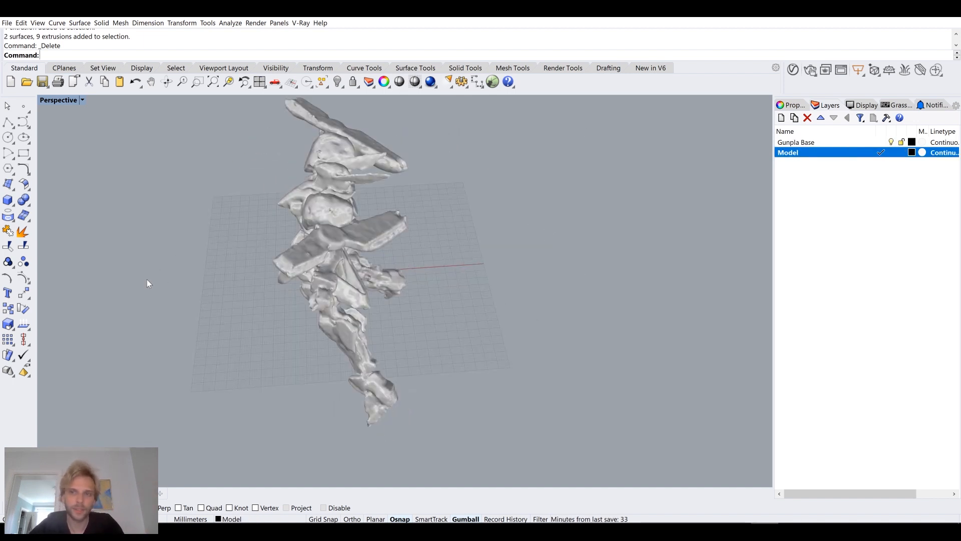
{"action": "left_click", "coordinate": [12, 203]}
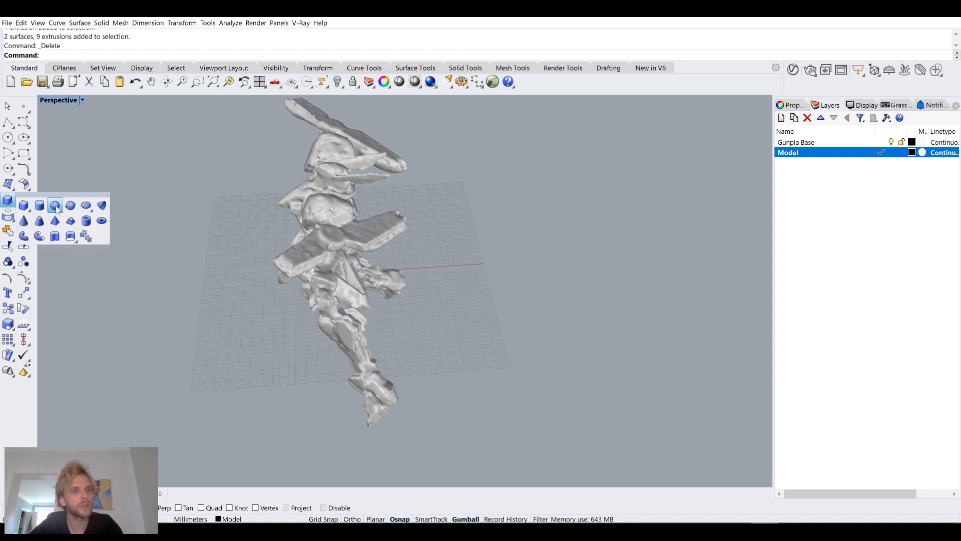
{"action": "left_click", "coordinate": [55, 205]}
{"action": "right_click_drag", "start_coordinate": [411, 314], "coordinate": [415, 283]}
{"action": "type", "text": "0"}
{"action": "key", "text": "Return"}
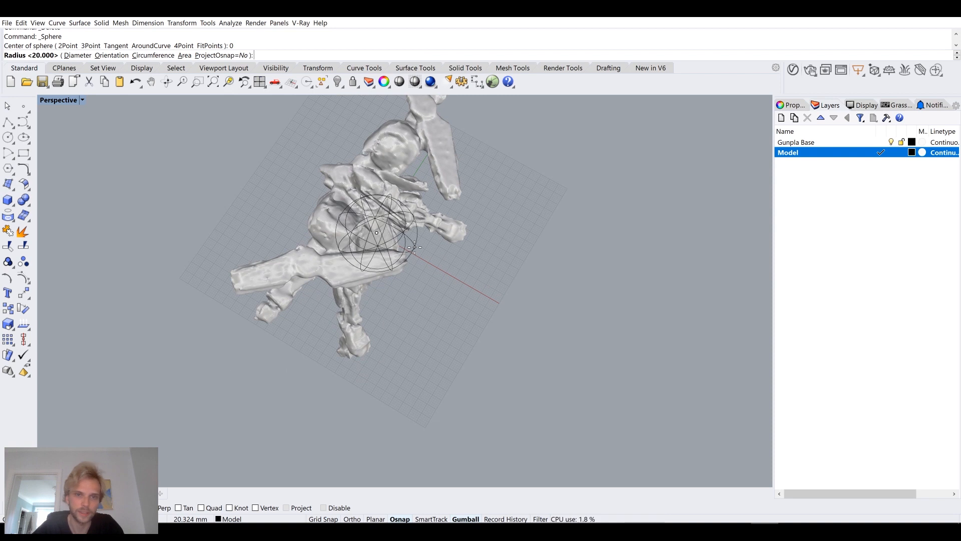
{"action": "left_click", "coordinate": [414, 247]}
Move the sphere outward along X and up to the figure's upper torso, beside the arms
{"action": "right_click_drag", "start_coordinate": [414, 246], "coordinate": [394, 296]}
{"action": "left_click", "coordinate": [383, 264]}
{"action": "left_click_drag", "start_coordinate": [394, 297], "coordinate": [442, 299]}
{"action": "left_click_drag", "start_coordinate": [403, 263], "coordinate": [409, 179]}
{"action": "right_click_drag", "start_coordinate": [409, 179], "coordinate": [390, 346]}
{"action": "key", "text": "Escape"}
{"action": "scroll", "coordinate": [401, 276], "scroll_direction": "up", "scroll_amount": 2}
{"action": "right_click_drag", "start_coordinate": [327, 297], "coordinate": [452, 143]}
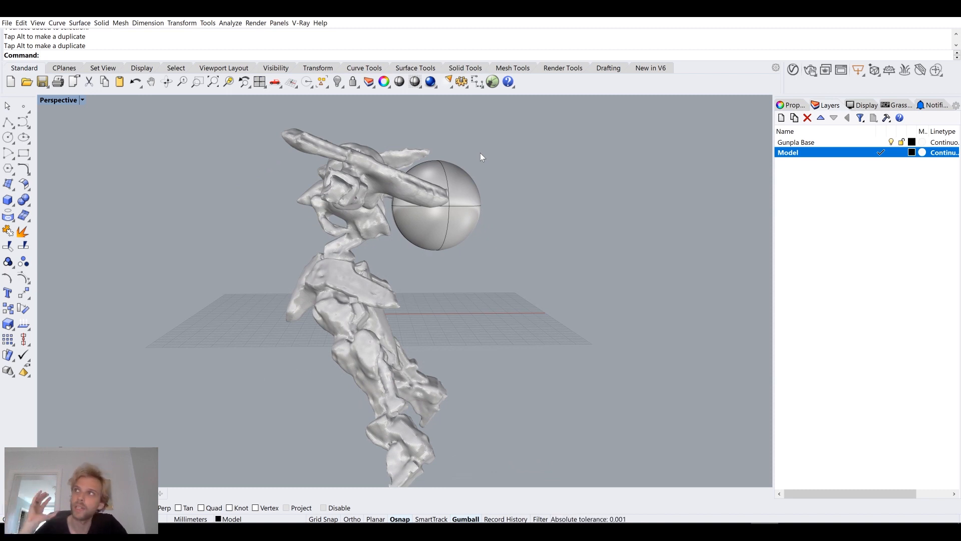
Scale the sphere down uniformly so it is slightly smaller relative to the figure
{"action": "right_click_drag", "start_coordinate": [481, 156], "coordinate": [371, 250]}
{"action": "scroll", "coordinate": [393, 292], "scroll_direction": "up", "scroll_amount": 5}
{"action": "left_click", "coordinate": [459, 236]}
{"action": "left_click_drag", "start_coordinate": [328, 242], "coordinate": [347, 240]}
{"action": "key", "text": "Escape"}
{"action": "right_click_drag", "start_coordinate": [469, 314], "coordinate": [473, 264]}
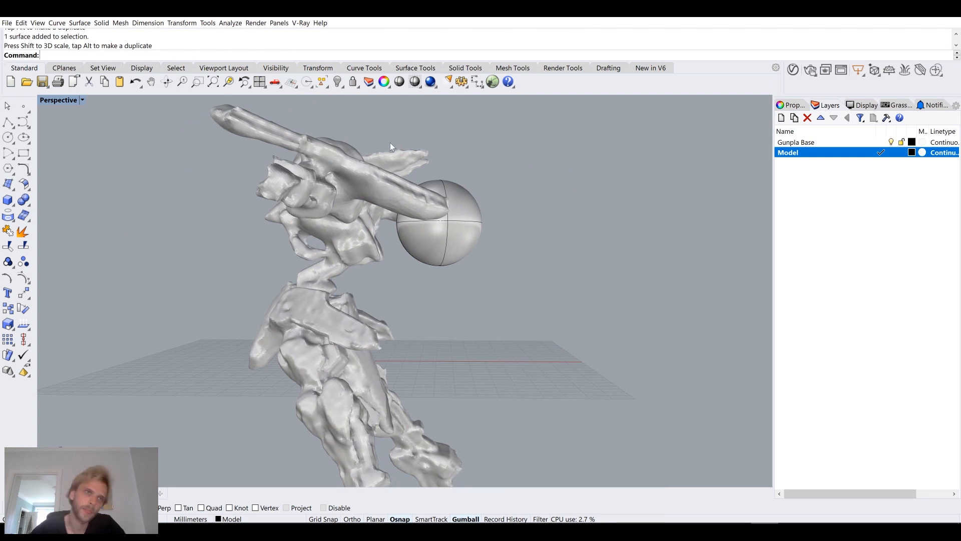
Shift the sphere slightly to line it up with the figure's upper torso
{"action": "right_click_drag", "start_coordinate": [412, 175], "coordinate": [406, 191]}
{"action": "right_click_drag", "start_coordinate": [467, 227], "coordinate": [451, 233]}
{"action": "left_click", "coordinate": [452, 233]}
{"action": "left_click_drag", "start_coordinate": [470, 222], "coordinate": [471, 225]}
{"action": "left_click", "coordinate": [526, 257]}
{"action": "right_click_drag", "start_coordinate": [526, 258], "coordinate": [365, 233]}
{"action": "left_click", "coordinate": [365, 233]}
{"action": "left_click_drag", "start_coordinate": [342, 221], "coordinate": [353, 224]}
{"action": "right_click_drag", "start_coordinate": [361, 232], "coordinate": [387, 217]}
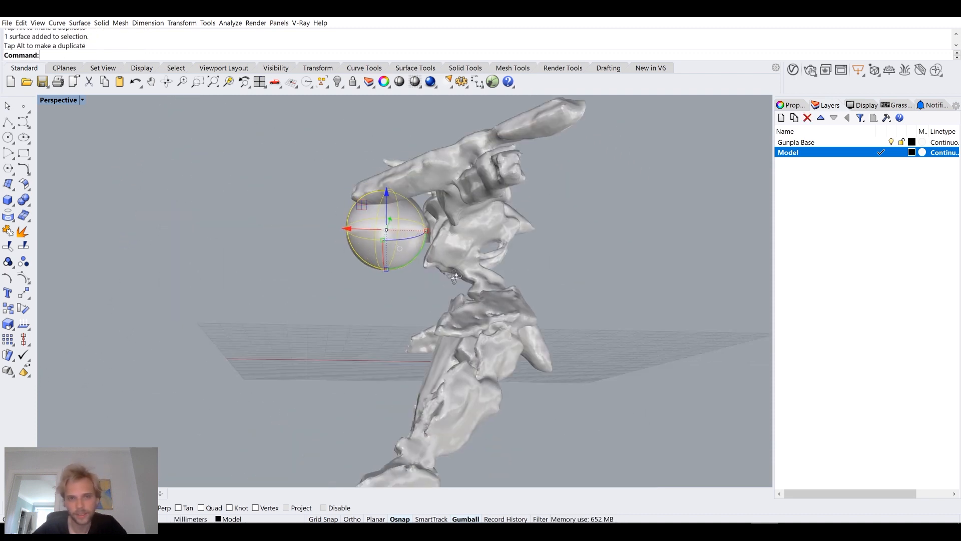
Nudge the sphere along X toward the figure's torso in two small moves of less than 1 mm each
{"action": "scroll", "coordinate": [396, 224], "scroll_direction": "up", "scroll_amount": 4}
{"action": "scroll", "coordinate": [347, 234], "scroll_direction": "up", "scroll_amount": 4}
{"action": "left_click_drag", "start_coordinate": [347, 234], "coordinate": [349, 234]}
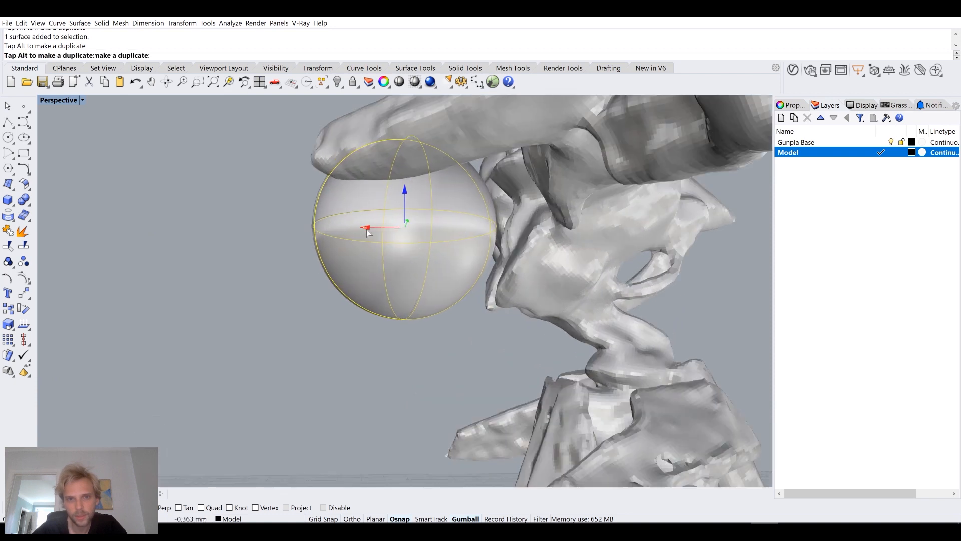
{"action": "right_click_drag", "start_coordinate": [454, 320], "coordinate": [407, 303]}
{"action": "left_click", "coordinate": [407, 303]}
{"action": "left_click_drag", "start_coordinate": [382, 256], "coordinate": [388, 258]}
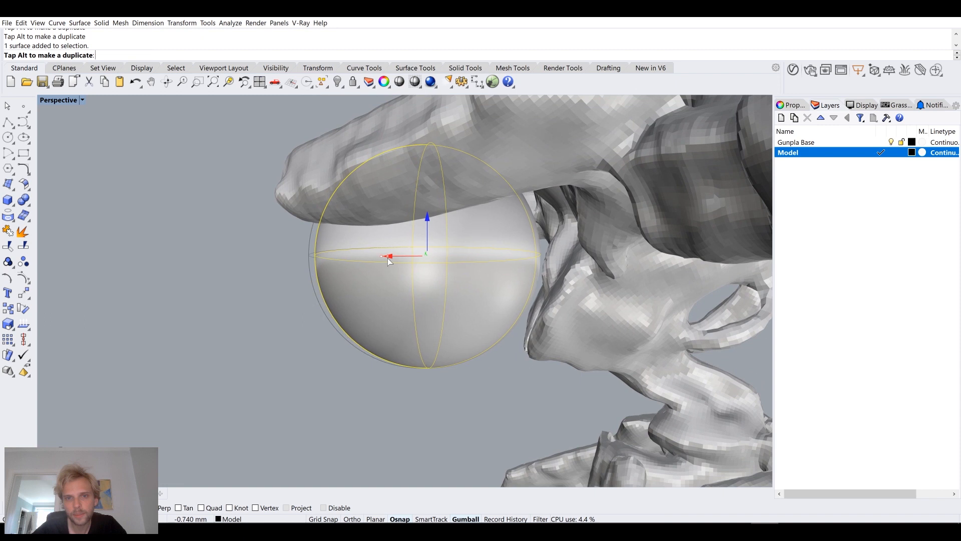
{"action": "left_click", "coordinate": [502, 412]}
{"action": "right_click_drag", "start_coordinate": [503, 412], "coordinate": [548, 309]}
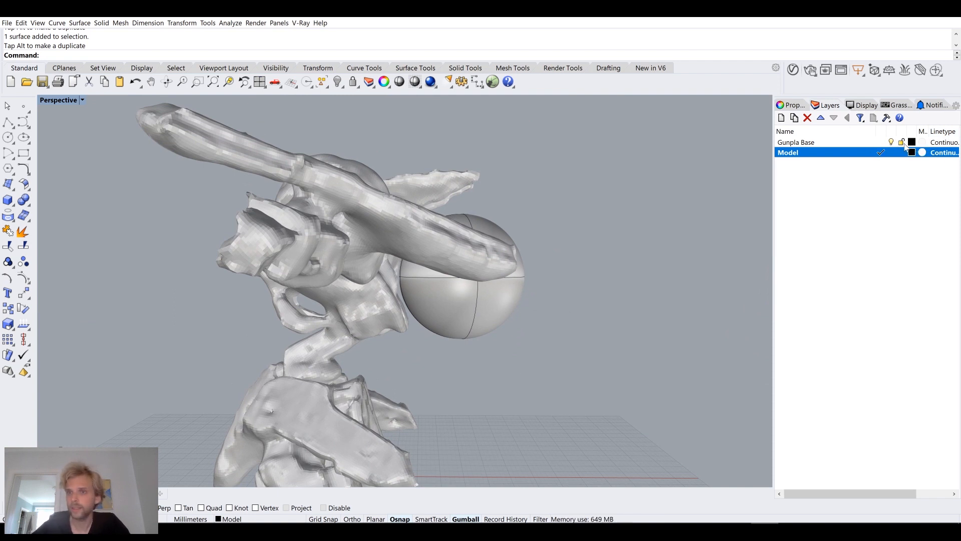
Lock the Gunpla Base layer and test the lock by trying to select the figure
{"action": "left_click", "coordinate": [901, 143]}
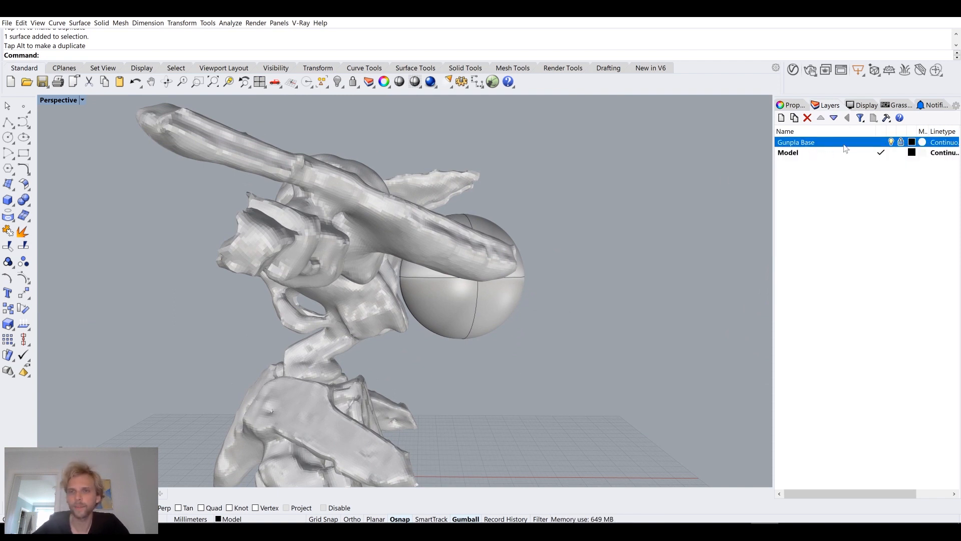
{"action": "right_click_drag", "start_coordinate": [523, 183], "coordinate": [271, 206]}
{"action": "left_click_drag", "start_coordinate": [312, 168], "coordinate": [258, 254]}
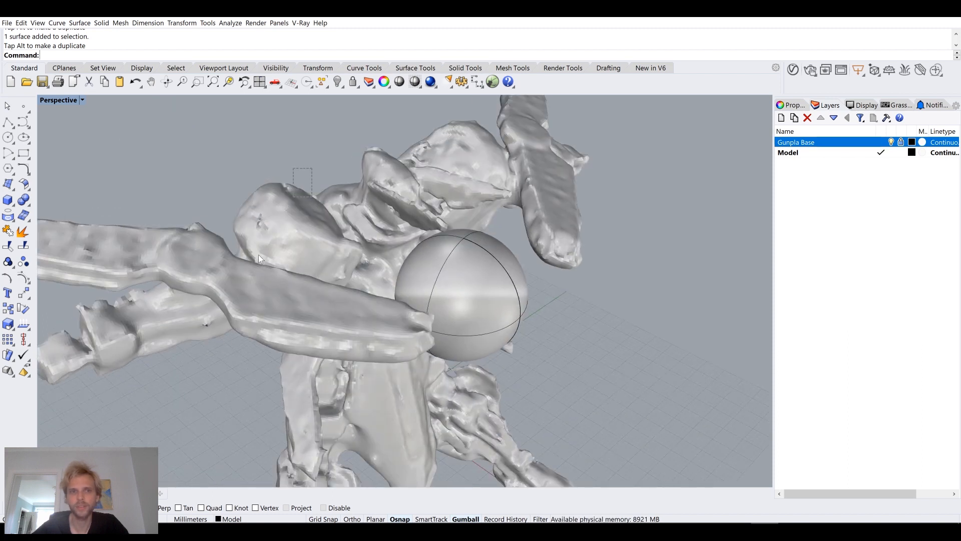
Examine the figure from the side, front and close up to judge the sphere's placement and overall form
{"action": "right_click_drag", "start_coordinate": [539, 300], "coordinate": [401, 228]}
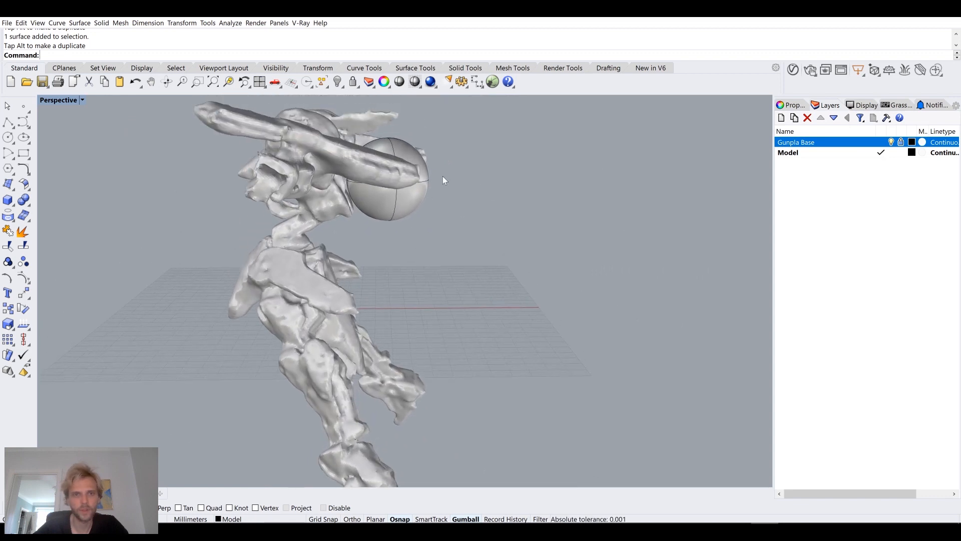
{"action": "right_click_drag", "start_coordinate": [386, 215], "coordinate": [419, 185]}
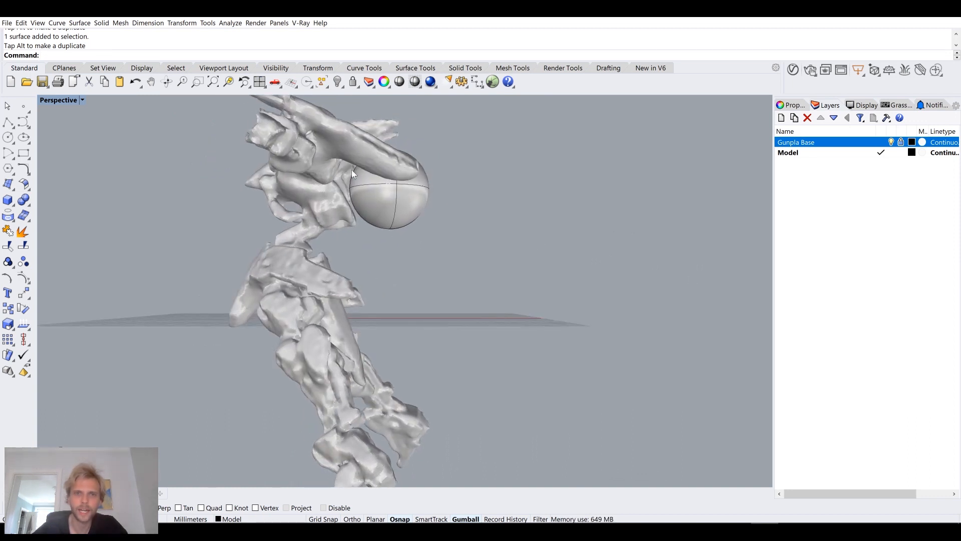
{"action": "right_click_drag", "start_coordinate": [559, 148], "coordinate": [435, 235]}
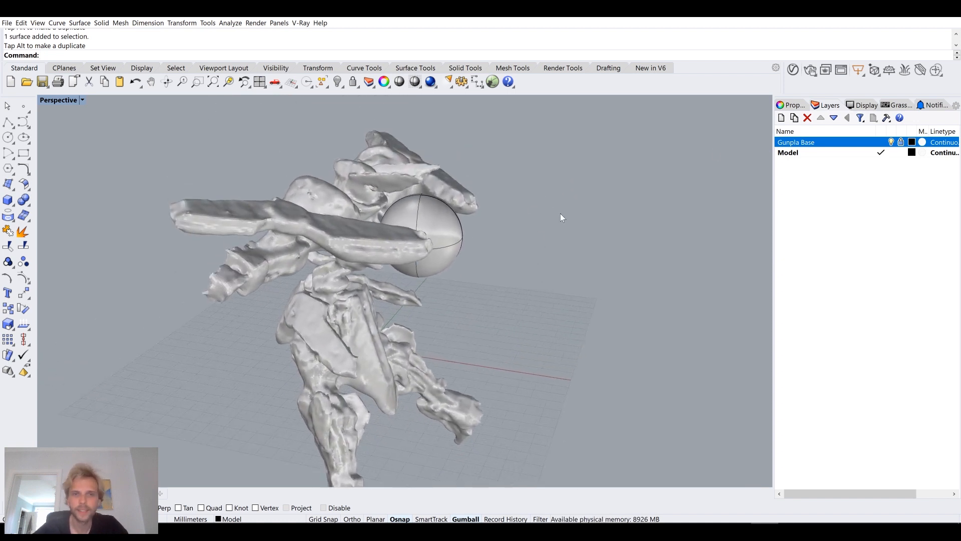
{"action": "right_click_drag", "start_coordinate": [560, 218], "coordinate": [459, 230]}
{"action": "right_click_drag", "start_coordinate": [389, 235], "coordinate": [416, 257]}
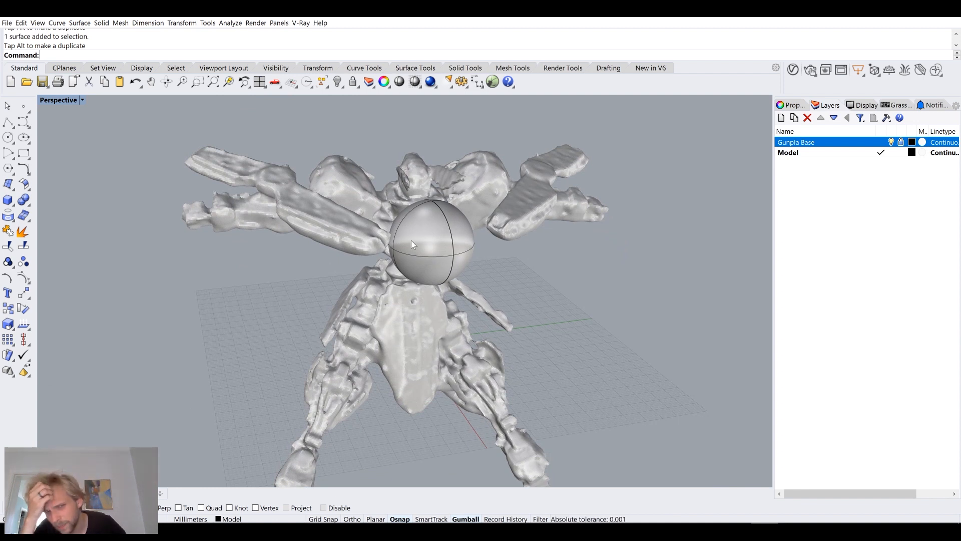
{"action": "right_click_drag", "start_coordinate": [411, 244], "coordinate": [550, 310]}
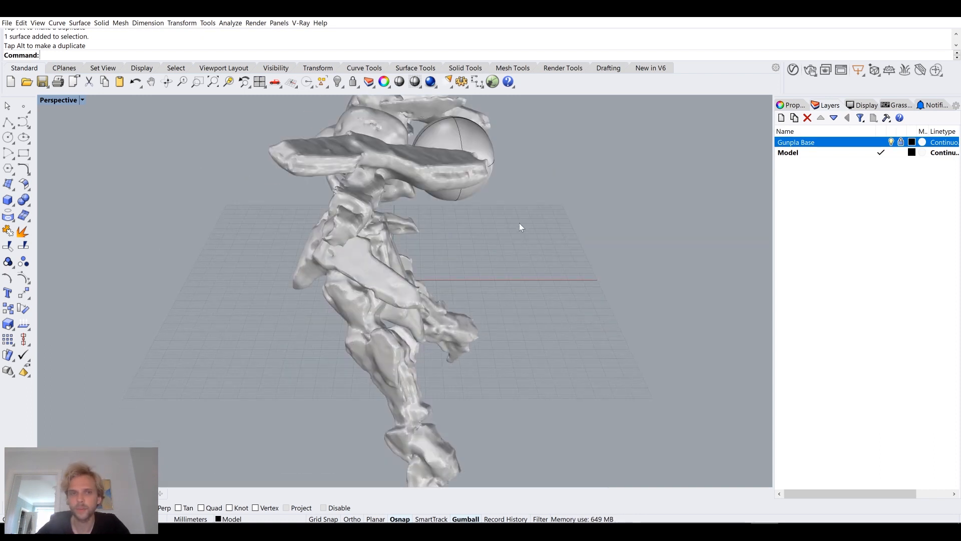
{"action": "right_click_drag", "start_coordinate": [518, 221], "coordinate": [305, 275]}
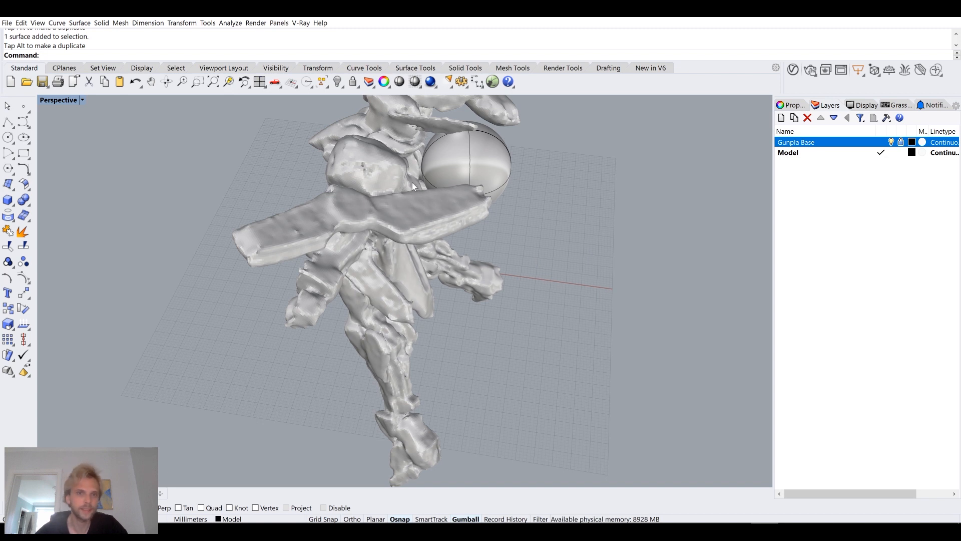
{"action": "mouse_move", "coordinate": [446, 178]}
{"action": "right_mouse_down"}
{"action": "mouse_move", "coordinate": [464, 217]}
{"action": "mouse_move", "coordinate": [433, 176]}
{"action": "right_mouse_up"}
{"action": "right_click_drag", "start_coordinate": [340, 200], "coordinate": [356, 242]}
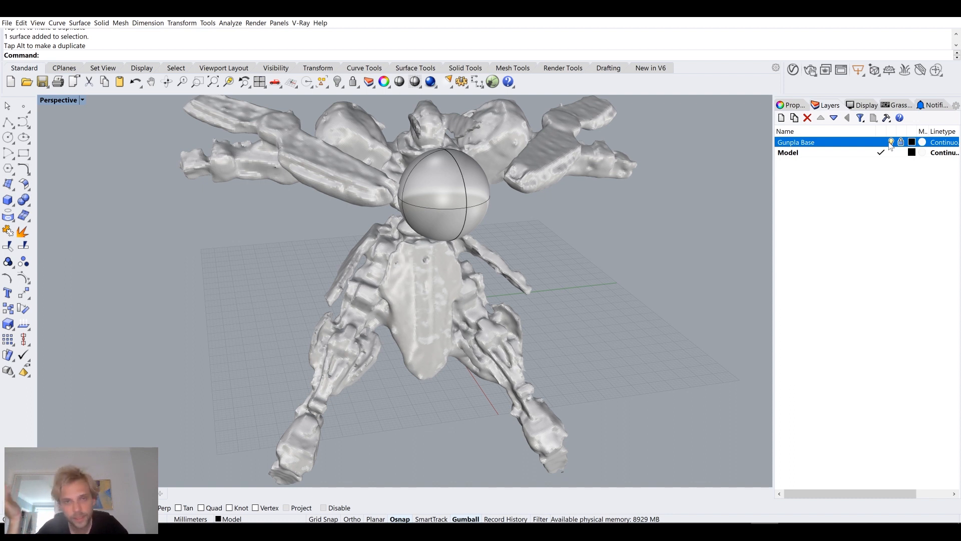
{"action": "right_click_drag", "start_coordinate": [428, 228], "coordinate": [482, 195]}
{"action": "scroll", "coordinate": [351, 220], "scroll_direction": "up", "scroll_amount": 5}
{"action": "right_click_drag", "start_coordinate": [351, 220], "coordinate": [336, 222]}
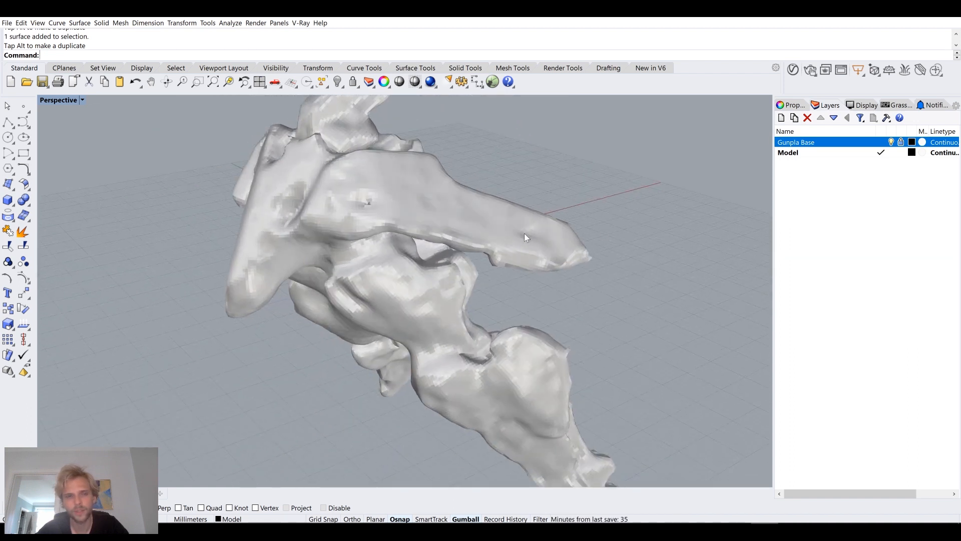
{"action": "scroll", "coordinate": [524, 234], "scroll_direction": "down", "scroll_amount": 7}
{"action": "right_click_drag", "start_coordinate": [524, 233], "coordinate": [476, 235]}
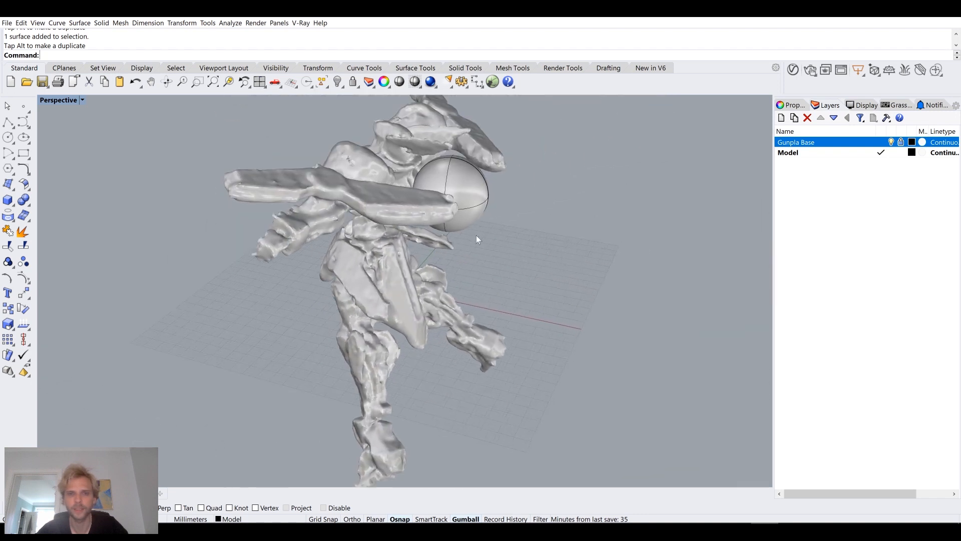
Hide the Gunpla Base layer so only the sphere is displayed
{"action": "left_click", "coordinate": [891, 142]}
{"action": "right_click_drag", "start_coordinate": [541, 235], "coordinate": [361, 242]}
{"action": "right_click_drag", "start_coordinate": [493, 260], "coordinate": [500, 262]}
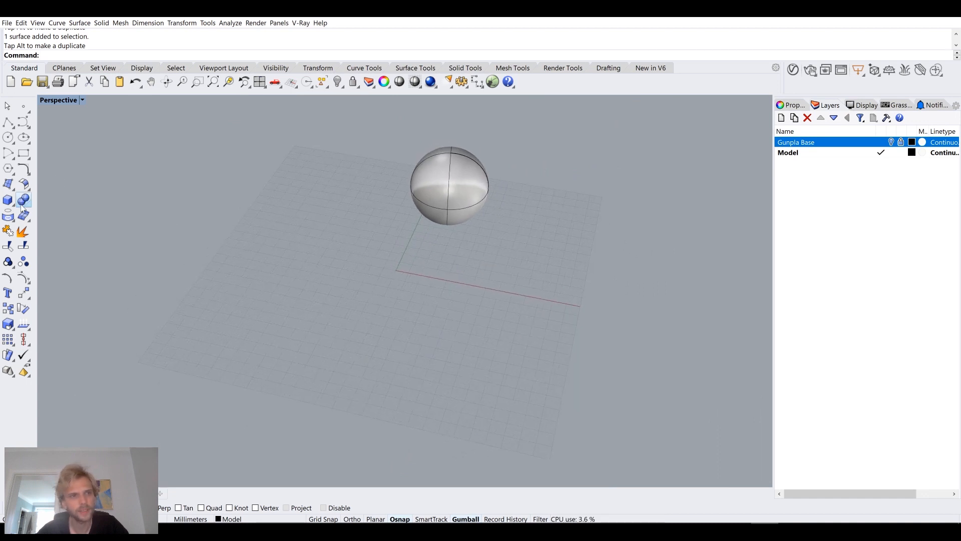
Create a vertical solid cylinder based at the origin with a radius of 4 mm and a height of 70 mm
{"action": "left_click", "coordinate": [10, 202]}
{"action": "left_click", "coordinate": [39, 207]}
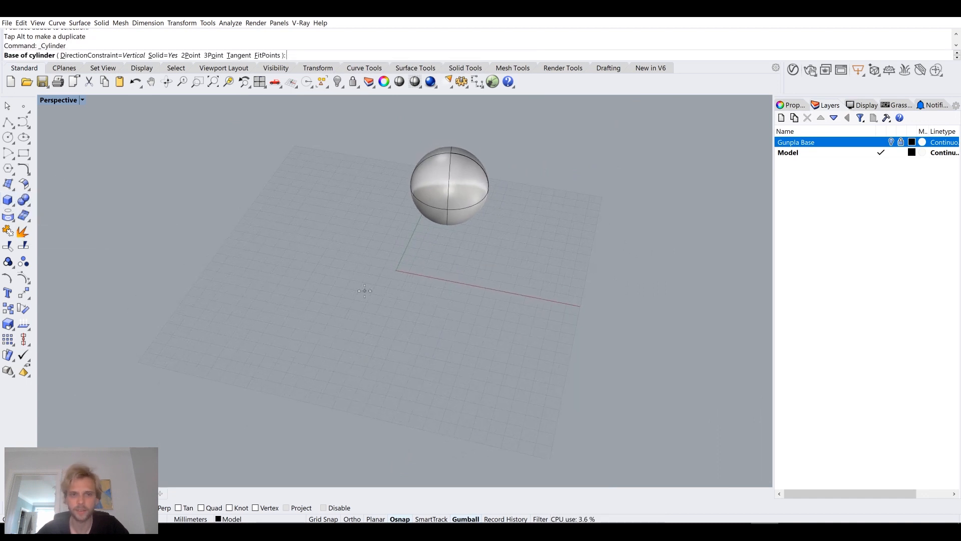
{"action": "type", "text": "0"}
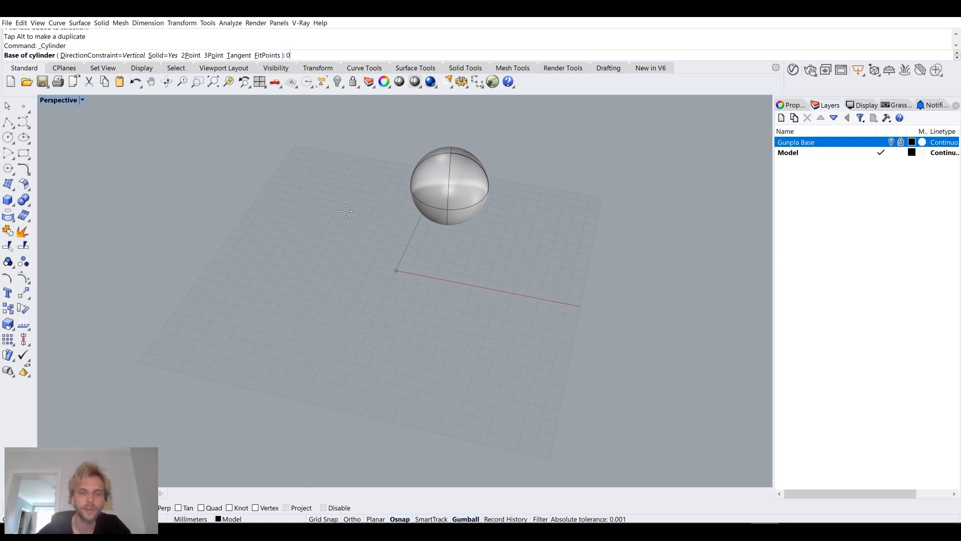
{"action": "key", "text": "Return"}
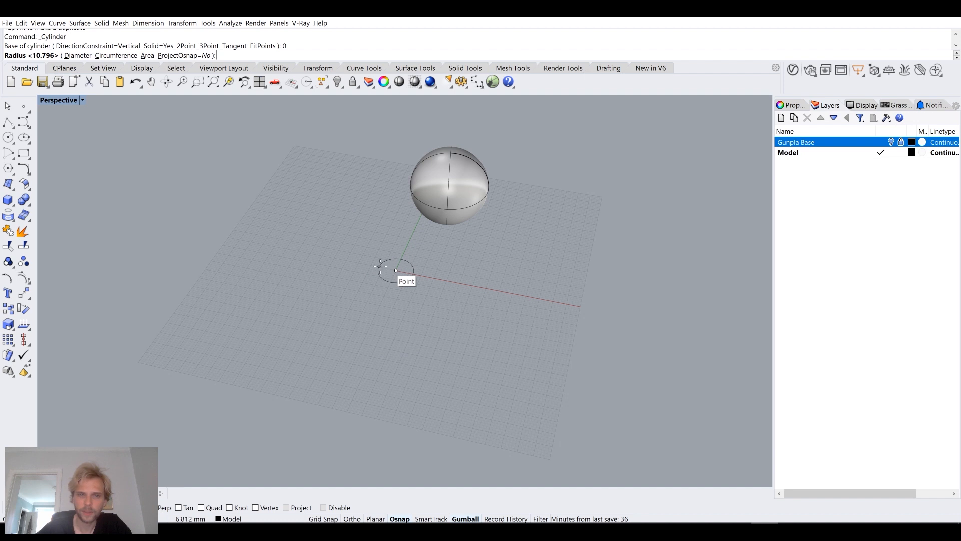
{"action": "scroll", "coordinate": [385, 267], "scroll_direction": "up", "scroll_amount": 3}
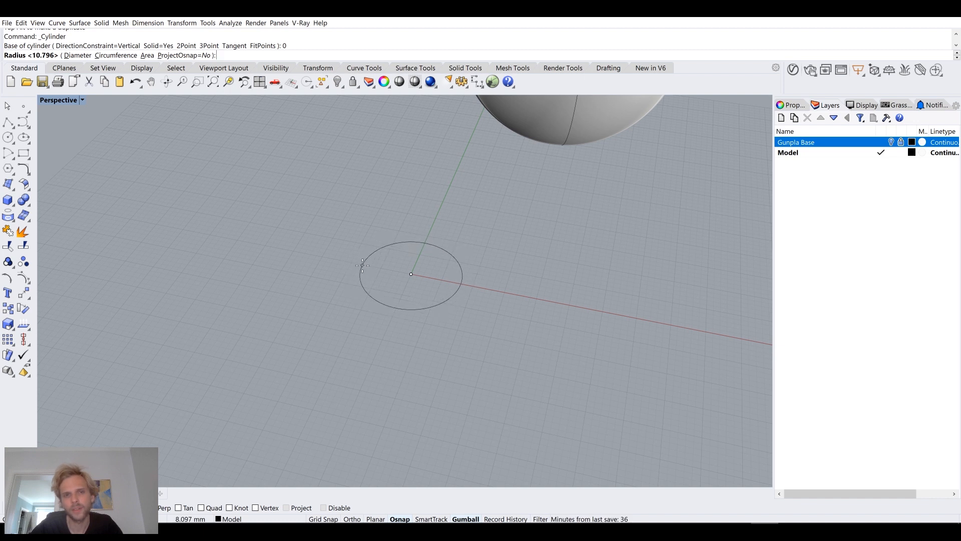
{"action": "scroll", "coordinate": [362, 265], "scroll_direction": "down", "scroll_amount": 3}
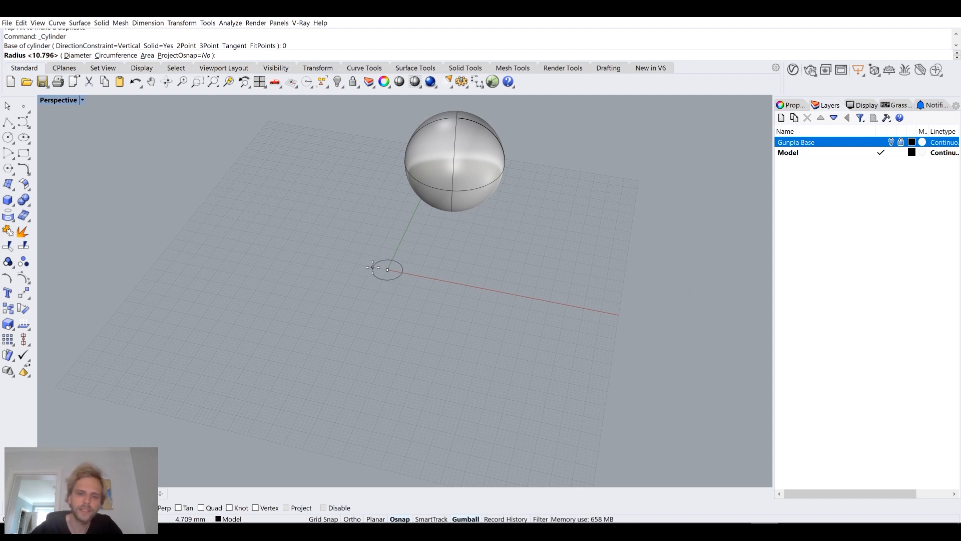
{"action": "type", "text": "4"}
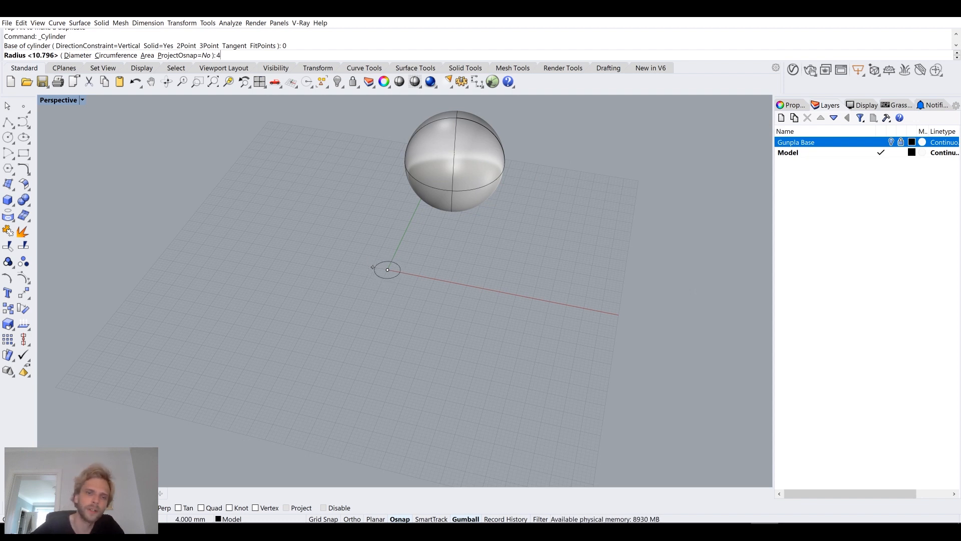
{"action": "scroll", "coordinate": [375, 270], "scroll_direction": "up", "scroll_amount": 4}
{"action": "scroll", "coordinate": [383, 273], "scroll_direction": "down", "scroll_amount": 3}
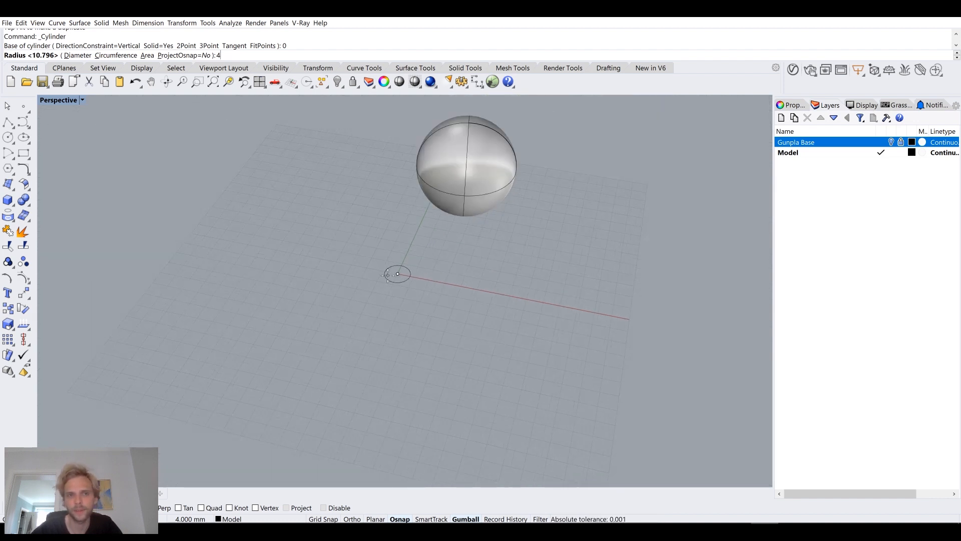
{"action": "key", "text": "Return"}
{"action": "scroll", "coordinate": [393, 187], "scroll_direction": "down", "scroll_amount": 2}
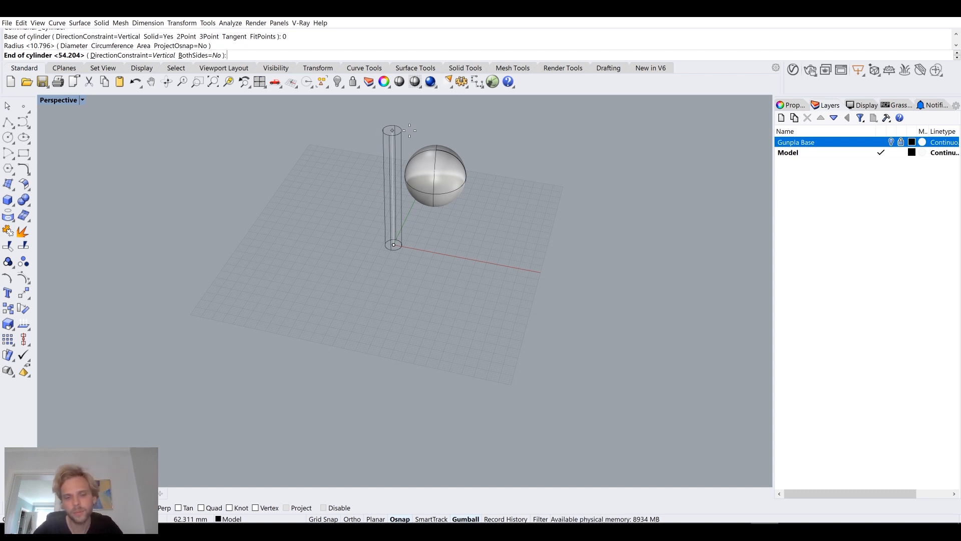
{"action": "type", "text": "70"}
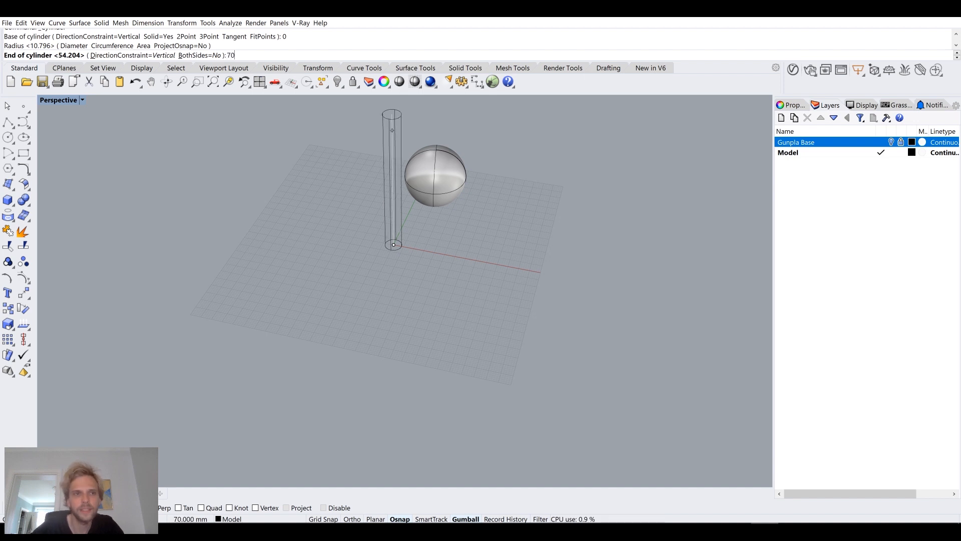
{"action": "key", "text": "Return"}
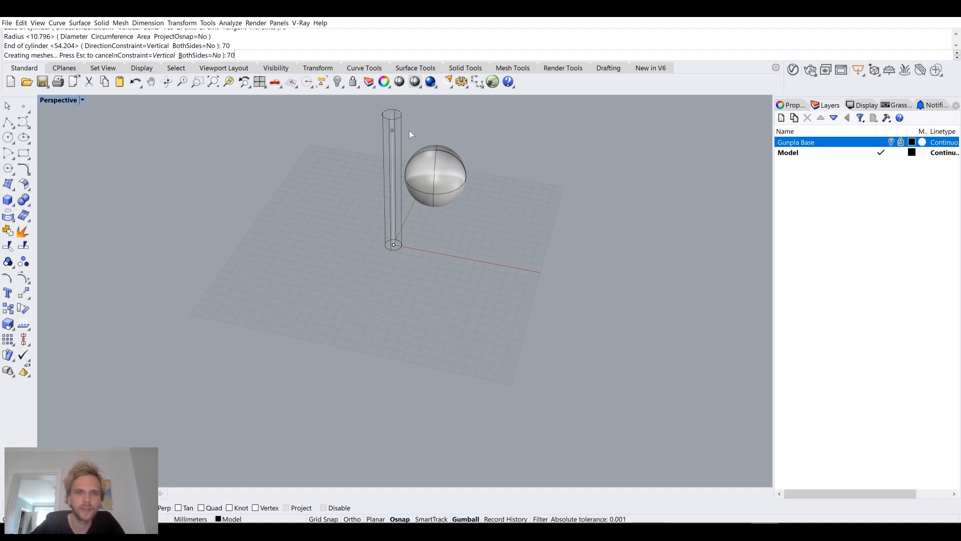
Show the Gunpla Base layer again and move the cylinder along X until it stands clear of the figure and sphere
{"action": "scroll", "coordinate": [377, 204], "scroll_direction": "down", "scroll_amount": 4}
{"action": "right_click_drag", "start_coordinate": [377, 204], "coordinate": [435, 284], "text": "shift"}
{"action": "left_click", "coordinate": [386, 310]}
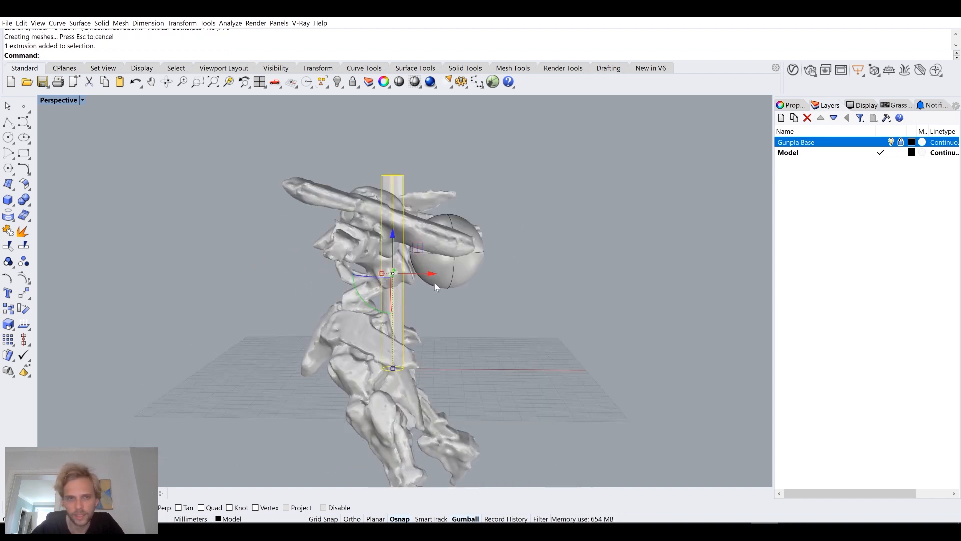
{"action": "left_click_drag", "start_coordinate": [426, 277], "coordinate": [606, 299]}
{"action": "left_click", "coordinate": [633, 318]}
{"action": "scroll", "coordinate": [494, 264], "scroll_direction": "up", "scroll_amount": 3}
Duplicate the cylinder toward the figure along X and rotate the copy to nearly horizontal so it runs through the sphere
{"action": "left_click", "coordinate": [496, 266]}
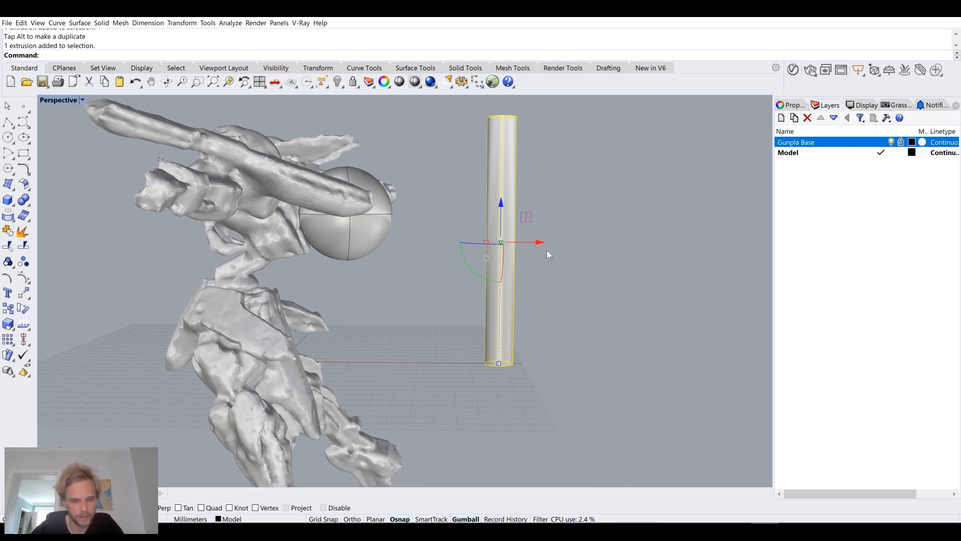
{"action": "left_click_drag", "start_coordinate": [539, 244], "coordinate": [462, 251]}
{"action": "key", "text": "alt"}
{"action": "left_click_drag", "start_coordinate": [401, 270], "coordinate": [371, 180]}
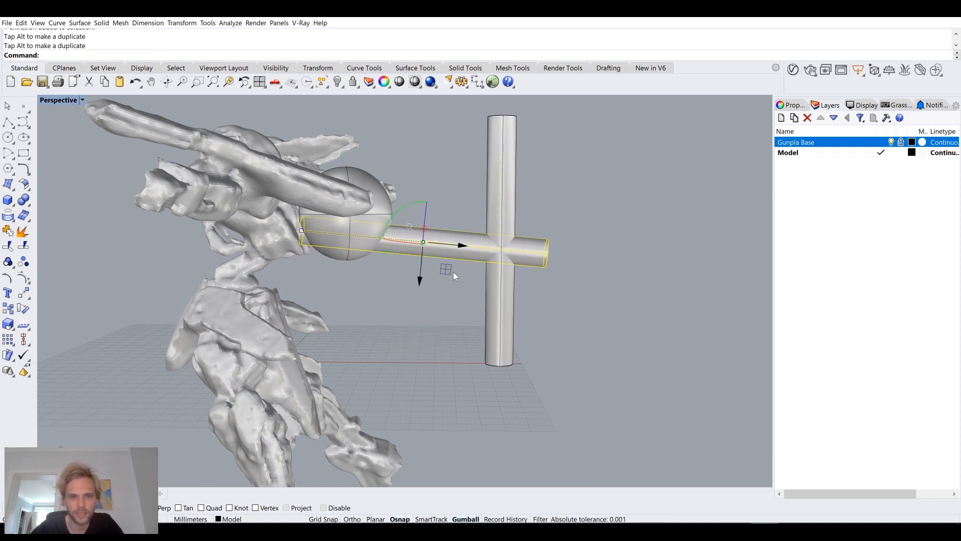
Reposition the nearly horizontal cylinder copy relative to the sphere and deselect it
{"action": "right_click_drag", "start_coordinate": [460, 251], "coordinate": [380, 290]}
{"action": "left_click_drag", "start_coordinate": [359, 287], "coordinate": [321, 299]}
{"action": "key", "text": "Escape"}
{"action": "right_click_drag", "start_coordinate": [428, 343], "coordinate": [440, 268]}
{"action": "scroll", "coordinate": [414, 248], "scroll_direction": "up", "scroll_amount": 2}
{"action": "scroll", "coordinate": [440, 268], "scroll_direction": "down", "scroll_amount": 8}
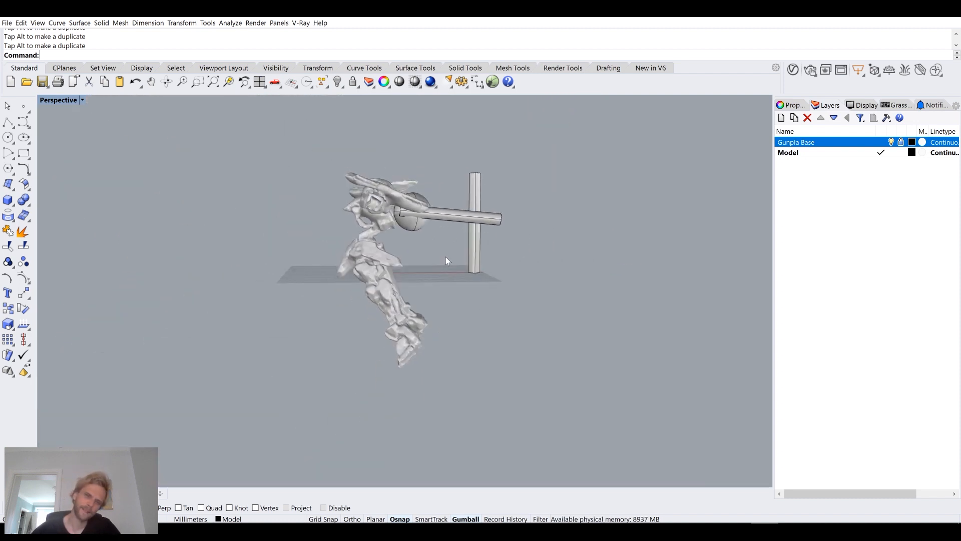
Delete the nearly horizontal cylinder copy that runs through the sphere
{"action": "scroll", "coordinate": [408, 222], "scroll_direction": "up", "scroll_amount": 3}
{"action": "scroll", "coordinate": [438, 216], "scroll_direction": "down", "scroll_amount": 1}
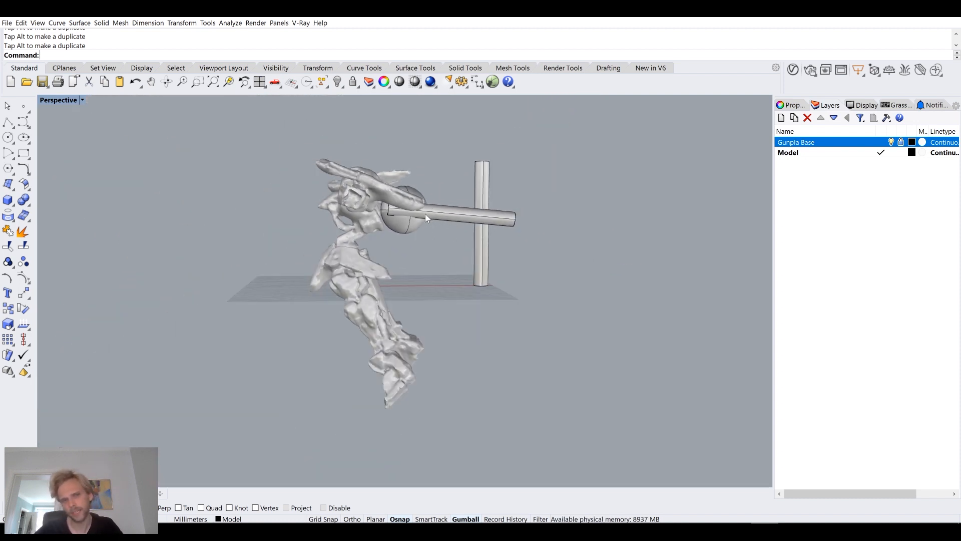
{"action": "right_click_drag", "start_coordinate": [473, 215], "coordinate": [443, 239]}
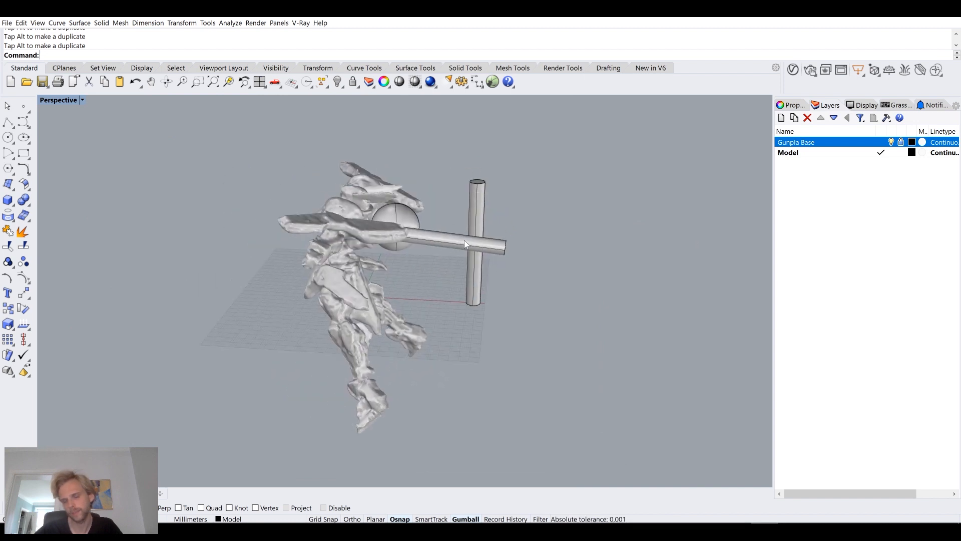
{"action": "left_click", "coordinate": [464, 239]}
{"action": "key", "text": "Delete"}
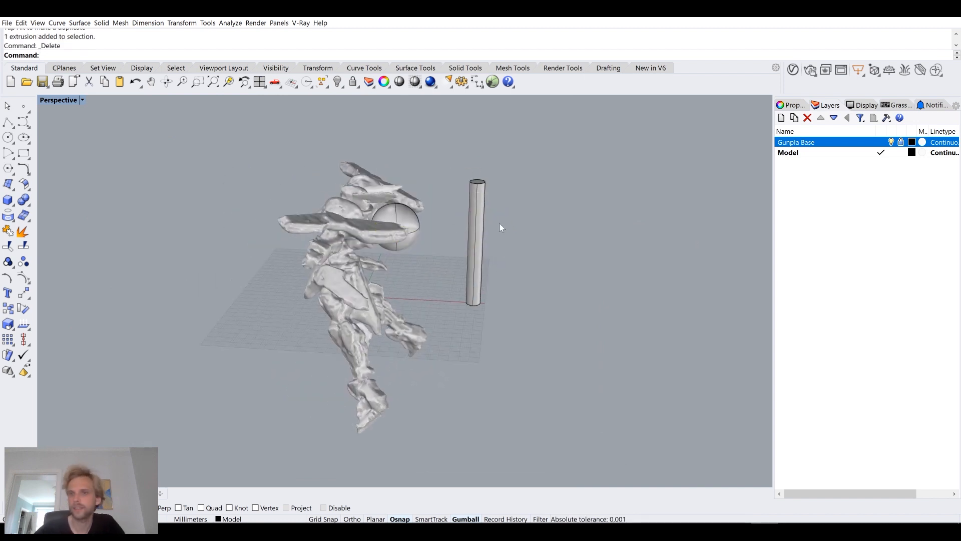
Hide the Gunpla Base layer to isolate the sphere and the vertical cylinder
{"action": "left_click", "coordinate": [891, 142]}
{"action": "right_click_drag", "start_coordinate": [432, 211], "coordinate": [417, 221]}
{"action": "scroll", "coordinate": [477, 237], "scroll_direction": "up", "scroll_amount": 3}
{"action": "right_click_drag", "start_coordinate": [477, 237], "coordinate": [409, 255], "text": "shift"}
{"action": "left_click", "coordinate": [400, 263]}
{"action": "scroll", "coordinate": [417, 251], "scroll_direction": "up", "scroll_amount": 4}
{"action": "left_click", "coordinate": [472, 247]}
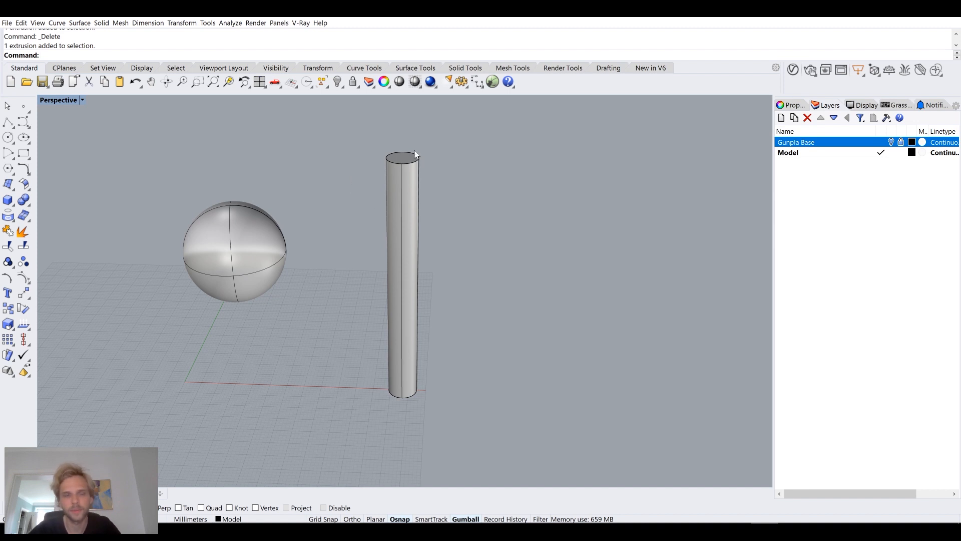
Examine the vertical cylinder and its flat ends beside the sphere from several angles
{"action": "right_click_drag", "start_coordinate": [434, 166], "coordinate": [349, 197]}
{"action": "scroll", "coordinate": [349, 200], "scroll_direction": "down", "scroll_amount": 3}
{"action": "right_click_drag", "start_coordinate": [351, 245], "coordinate": [372, 233]}
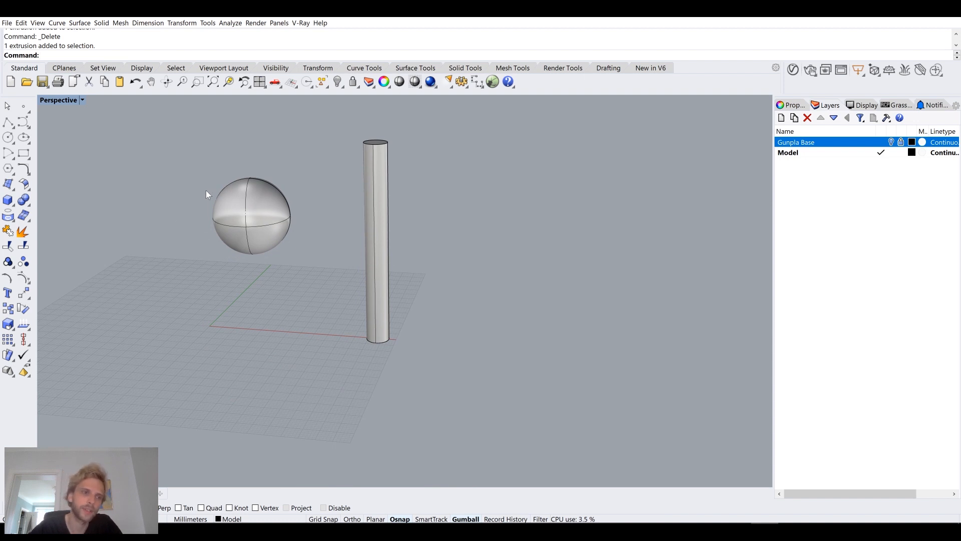
{"action": "mouse_move", "coordinate": [370, 194]}
{"action": "right_mouse_down"}
{"action": "mouse_move", "coordinate": [341, 155]}
{"action": "mouse_move", "coordinate": [369, 213]}
{"action": "right_mouse_up"}
{"action": "scroll", "coordinate": [340, 180], "scroll_direction": "up", "scroll_amount": 2}
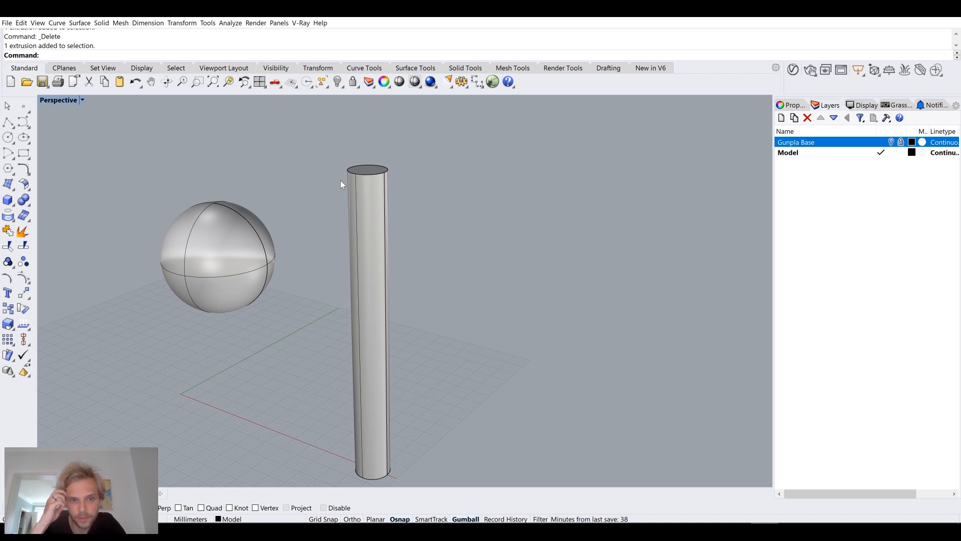
{"action": "scroll", "coordinate": [353, 176], "scroll_direction": "up", "scroll_amount": 2}
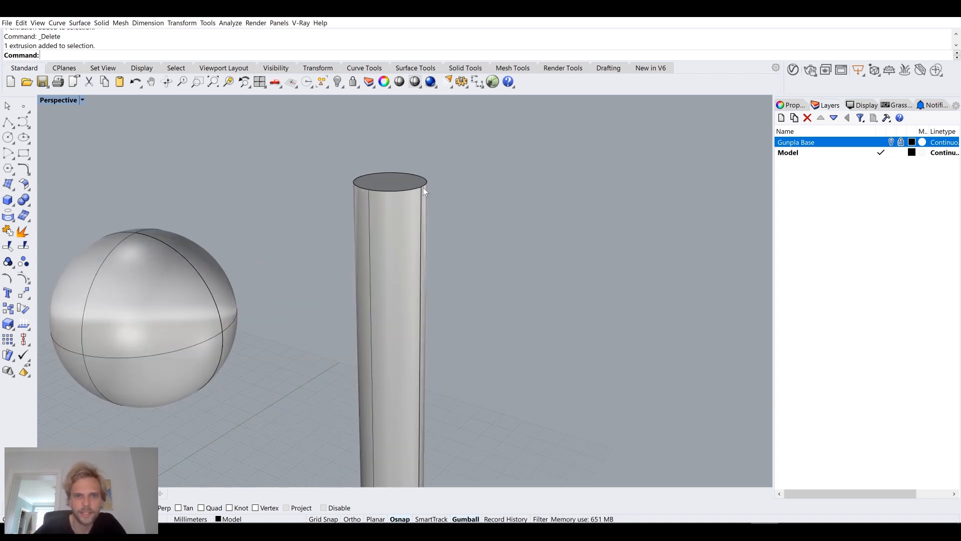
{"action": "scroll", "coordinate": [425, 216], "scroll_direction": "down", "scroll_amount": 6}
{"action": "right_click_drag", "start_coordinate": [390, 302], "coordinate": [380, 259], "text": "shift"}
{"action": "scroll", "coordinate": [397, 313], "scroll_direction": "up", "scroll_amount": 3}
{"action": "right_click_drag", "start_coordinate": [406, 356], "coordinate": [438, 246]}
{"action": "scroll", "coordinate": [439, 210], "scroll_direction": "up", "scroll_amount": 3}
{"action": "scroll", "coordinate": [435, 205], "scroll_direction": "down", "scroll_amount": 5}
{"action": "right_click_drag", "start_coordinate": [428, 202], "coordinate": [393, 254]}
{"action": "scroll", "coordinate": [419, 245], "scroll_direction": "up", "scroll_amount": 4}
Fillet the top and bottom circular edges of the vertical cylinder with FilletEdge at a radius of 3 mm
{"action": "type", "text": "filletEdge"}
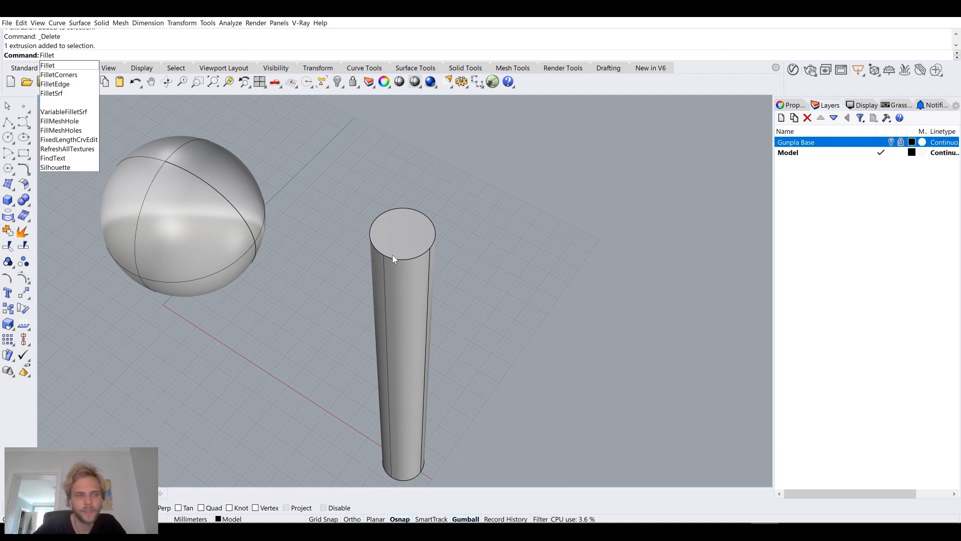
{"action": "key", "text": "Return"}
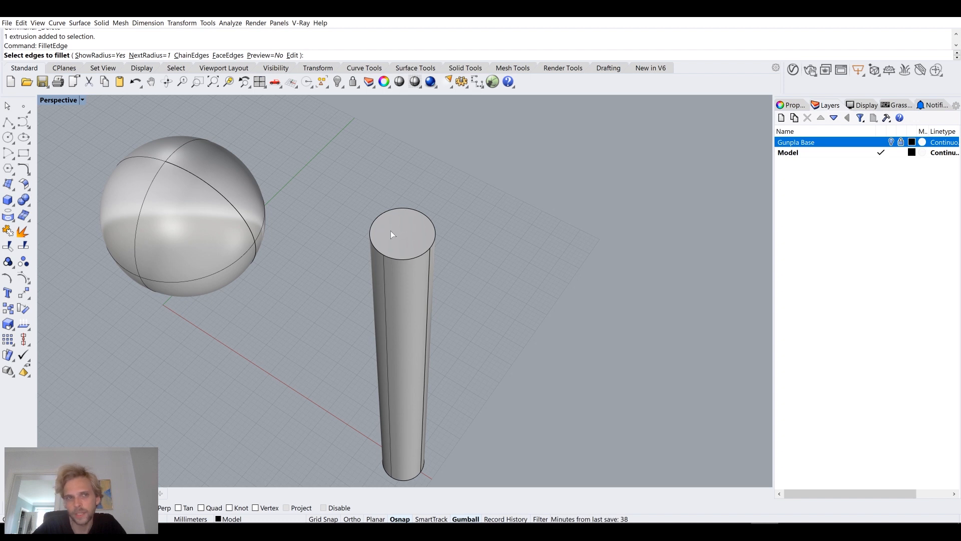
{"action": "left_click", "coordinate": [149, 55]}
{"action": "type", "text": "3"}
{"action": "key", "text": "Return"}
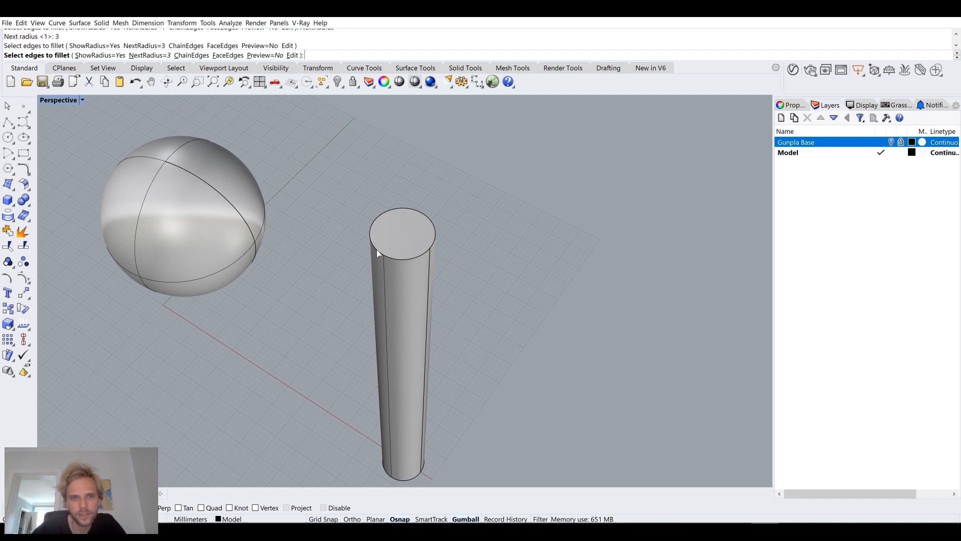
{"action": "left_click", "coordinate": [372, 253]}
{"action": "left_click", "coordinate": [385, 472]}
{"action": "right_click_drag", "start_coordinate": [335, 434], "coordinate": [341, 398], "text": "shift"}
{"action": "key", "text": "Return"}
{"action": "key", "text": "Return"}
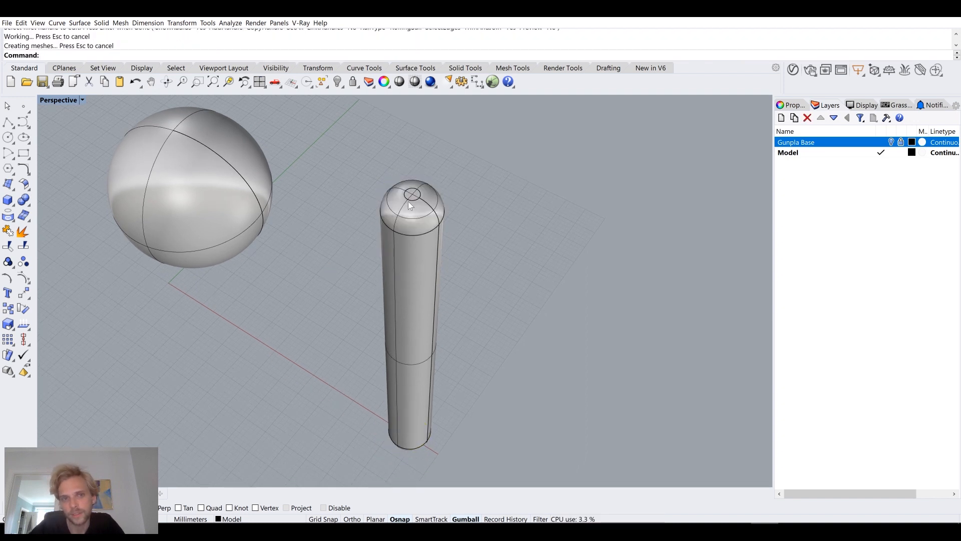
Inspect the rounded ends of the filleted cylinder
{"action": "scroll", "coordinate": [408, 205], "scroll_direction": "up", "scroll_amount": 6}
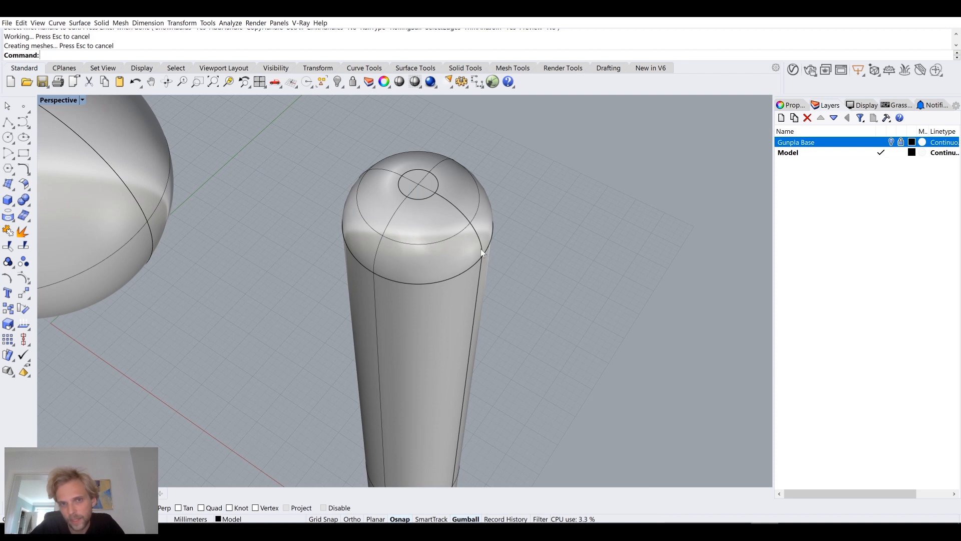
{"action": "scroll", "coordinate": [369, 192], "scroll_direction": "down", "scroll_amount": 6}
{"action": "right_click_drag", "start_coordinate": [420, 367], "coordinate": [419, 311]}
{"action": "scroll", "coordinate": [435, 261], "scroll_direction": "up", "scroll_amount": 2}
{"action": "scroll", "coordinate": [405, 229], "scroll_direction": "down", "scroll_amount": 4}
{"action": "right_click_drag", "start_coordinate": [405, 229], "coordinate": [458, 330], "text": "shift"}
{"action": "scroll", "coordinate": [417, 306], "scroll_direction": "down", "scroll_amount": 4}
Rotate the filleted cylinder about its Y axis until it lies horizontally
{"action": "left_click", "coordinate": [452, 326]}
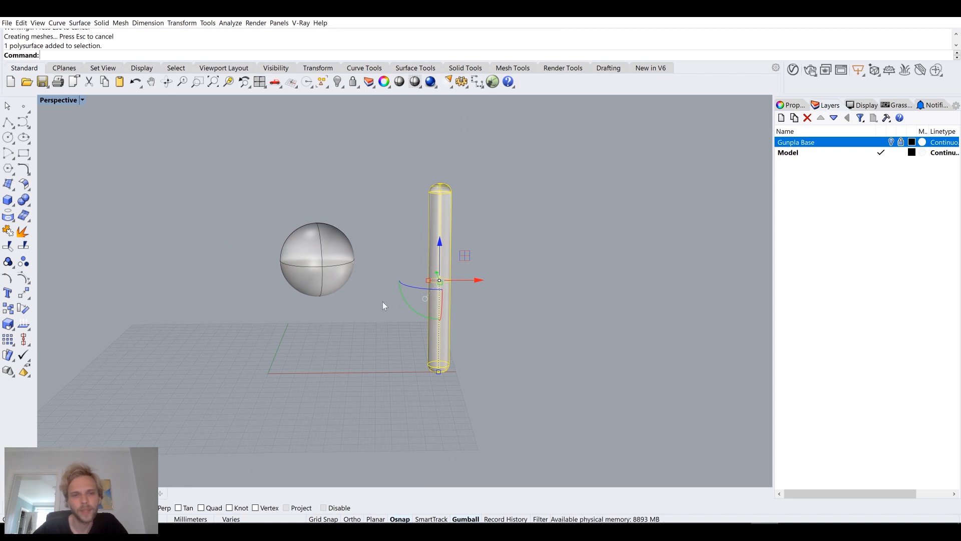
{"action": "left_click_drag", "start_coordinate": [422, 314], "coordinate": [391, 252]}
{"action": "right_click_drag", "start_coordinate": [391, 256], "coordinate": [420, 344]}
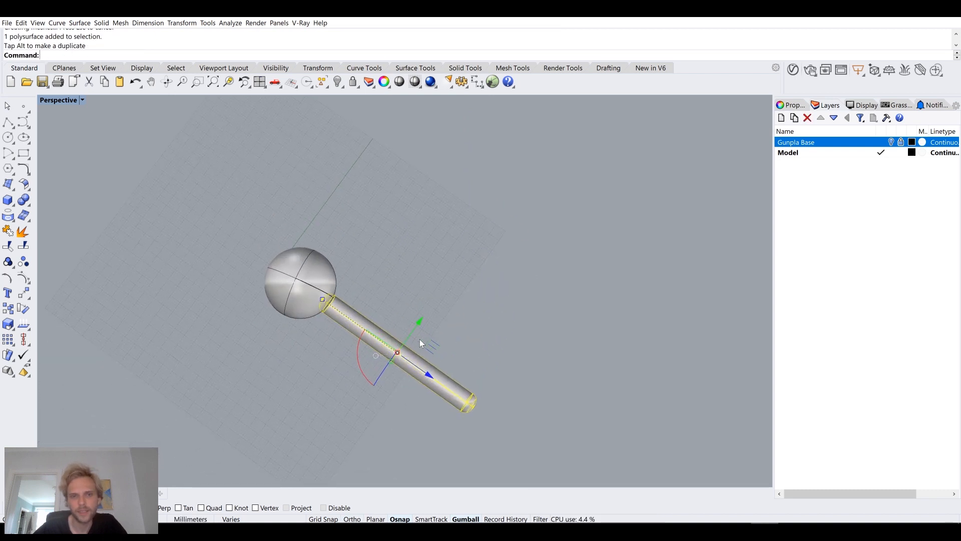
Move the horizontal rod so its rounded end section is partly embedded in the side of the sphere, and deselect it
{"action": "right_click_drag", "start_coordinate": [394, 311], "coordinate": [435, 318]}
{"action": "left_click_drag", "start_coordinate": [453, 335], "coordinate": [423, 344]}
{"action": "right_click_drag", "start_coordinate": [424, 344], "coordinate": [487, 321]}
{"action": "left_click_drag", "start_coordinate": [498, 316], "coordinate": [442, 304]}
{"action": "right_click_drag", "start_coordinate": [439, 341], "coordinate": [439, 290]}
{"action": "left_click_drag", "start_coordinate": [420, 318], "coordinate": [427, 291]}
{"action": "right_click_drag", "start_coordinate": [428, 296], "coordinate": [433, 361]}
{"action": "left_click", "coordinate": [433, 361]}
Examine from several angles how the rounded rod intersects the side of the sphere
{"action": "scroll", "coordinate": [371, 248], "scroll_direction": "up", "scroll_amount": 4}
{"action": "scroll", "coordinate": [371, 248], "scroll_direction": "up", "scroll_amount": 1}
{"action": "right_click_drag", "start_coordinate": [368, 265], "coordinate": [543, 299]}
{"action": "scroll", "coordinate": [444, 263], "scroll_direction": "up", "scroll_amount": 4}
{"action": "right_click_drag", "start_coordinate": [443, 263], "coordinate": [395, 288]}
{"action": "scroll", "coordinate": [395, 288], "scroll_direction": "down", "scroll_amount": 3}
{"action": "right_click_drag", "start_coordinate": [450, 304], "coordinate": [423, 256]}
{"action": "right_click_drag", "start_coordinate": [527, 290], "coordinate": [423, 250]}
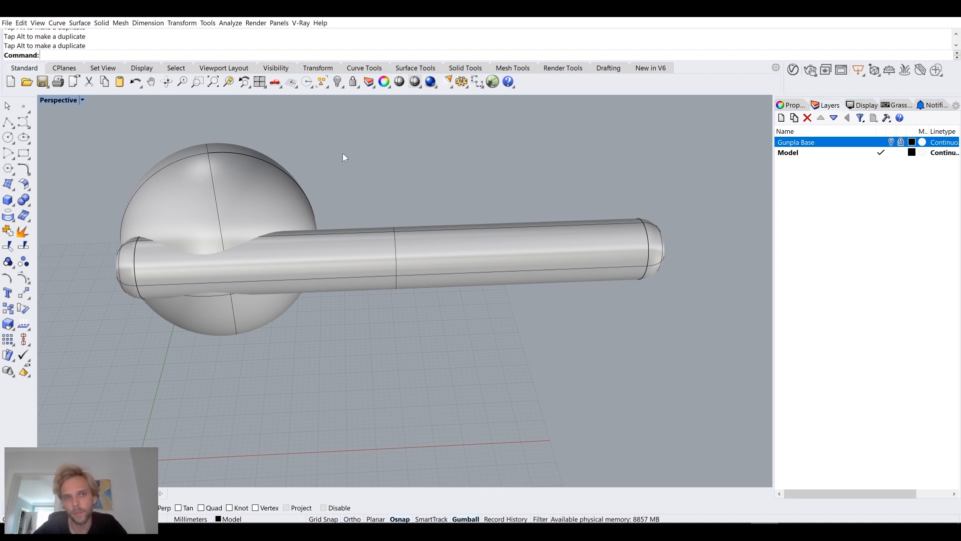
{"action": "right_click_drag", "start_coordinate": [337, 166], "coordinate": [375, 153]}
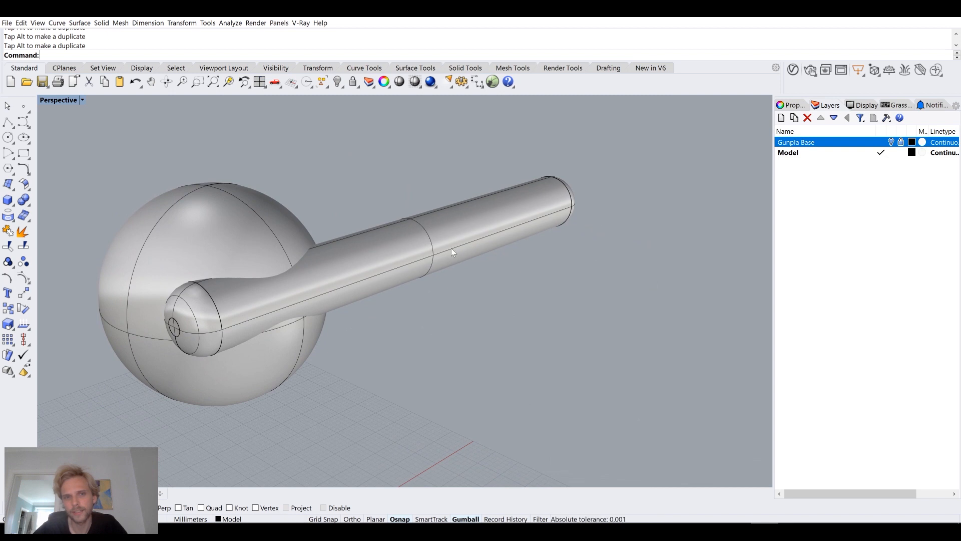
{"action": "right_click_drag", "start_coordinate": [327, 251], "coordinate": [339, 270]}
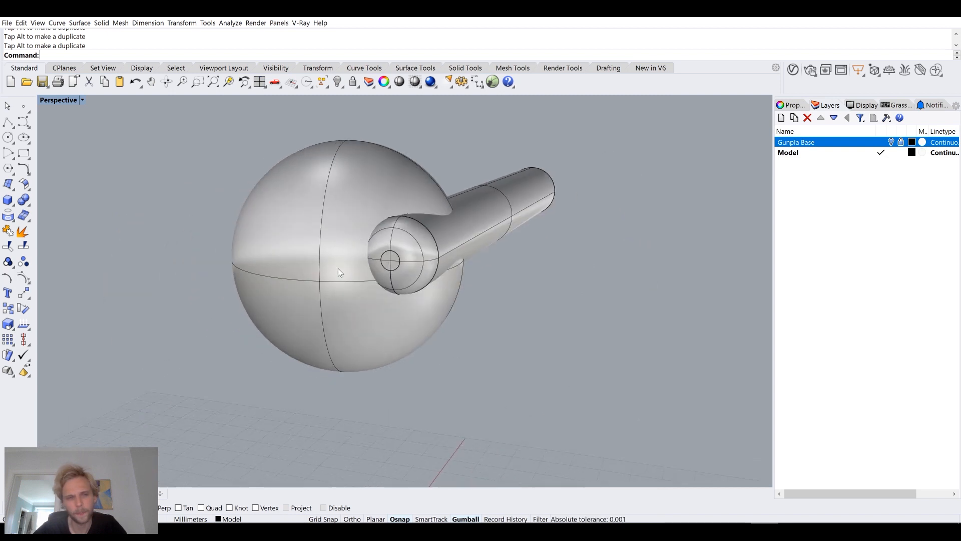
{"action": "left_click", "coordinate": [453, 242]}
{"action": "mouse_move", "coordinate": [467, 210]}
{"action": "left_mouse_down"}
{"action": "mouse_move", "coordinate": [479, 213]}
{"action": "mouse_move", "coordinate": [473, 222]}
{"action": "left_mouse_up"}
{"action": "key", "text": "ctrl+z"}
{"action": "left_click", "coordinate": [584, 302]}
Move the rod from the centre of its rounded end's small circle to the origin and deselect it
{"action": "right_click_drag", "start_coordinate": [584, 302], "coordinate": [404, 251]}
{"action": "left_click", "coordinate": [405, 252]}
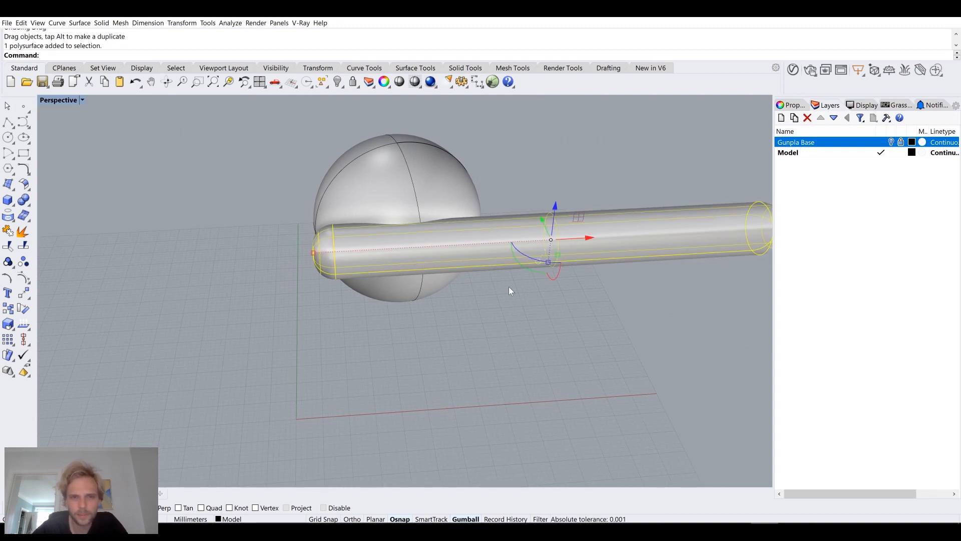
{"action": "type", "text": "M"}
{"action": "key", "text": "Return"}
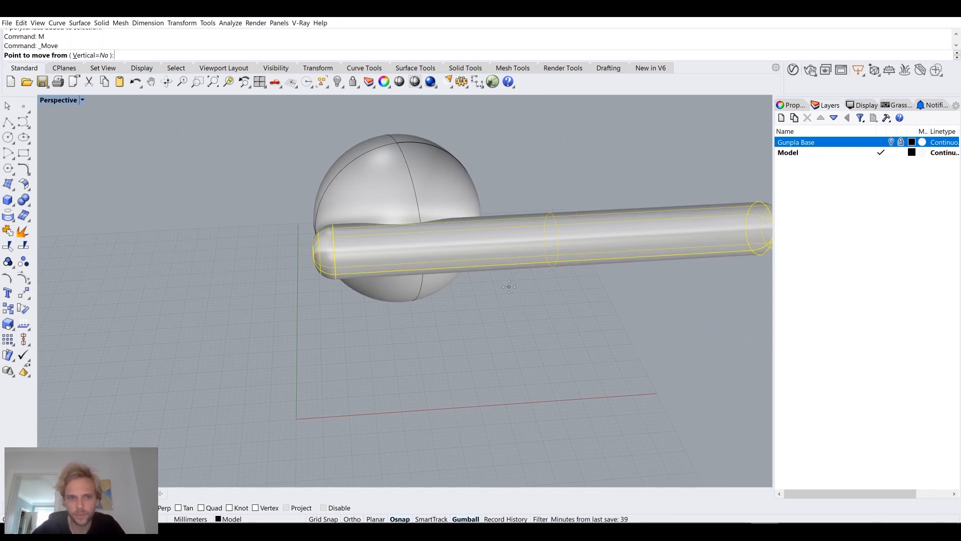
{"action": "right_click_drag", "start_coordinate": [379, 268], "coordinate": [423, 268]}
{"action": "scroll", "coordinate": [413, 271], "scroll_direction": "up", "scroll_amount": 6}
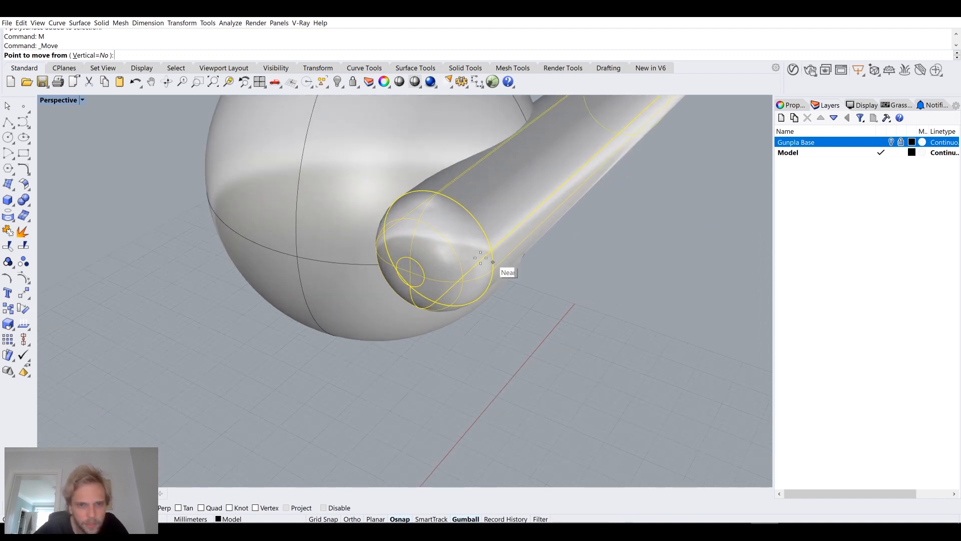
{"action": "left_click", "coordinate": [411, 271]}
{"action": "scroll", "coordinate": [414, 273], "scroll_direction": "down", "scroll_amount": 8}
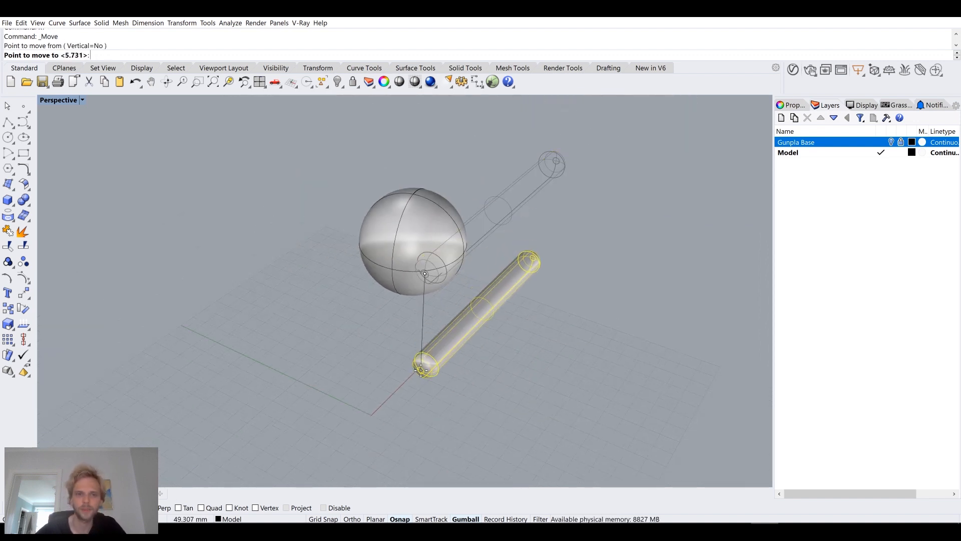
{"action": "key", "text": "Return"}
{"action": "left_click", "coordinate": [545, 368]}
Hide the sphere and switch to a maximized Top view of the rod's rounded end
{"action": "right_click_drag", "start_coordinate": [545, 368], "coordinate": [238, 248]}
{"action": "left_click", "coordinate": [413, 299]}
{"action": "type", "text": "Hide"}
{"action": "key", "text": "Return"}
{"action": "left_click", "coordinate": [404, 266]}
{"action": "double_click", "coordinate": [47, 104]}
{"action": "double_click", "coordinate": [48, 104]}
{"action": "left_click", "coordinate": [329, 234]}
{"action": "scroll", "coordinate": [312, 252], "scroll_direction": "up", "scroll_amount": 6}
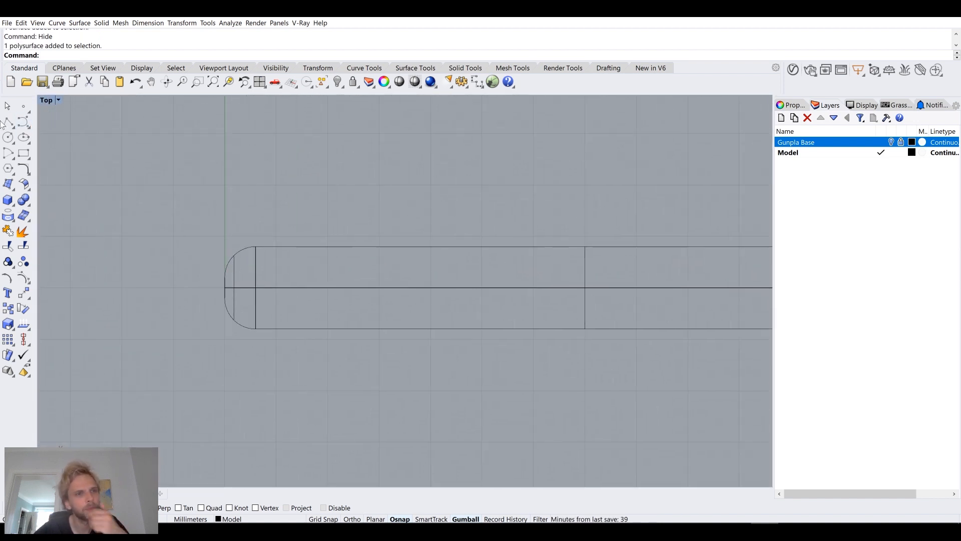
Start a polyline at the centre of the rod's rounded end and, with Ortho on, draw a first segment straight up
{"action": "left_click", "coordinate": [8, 122]}
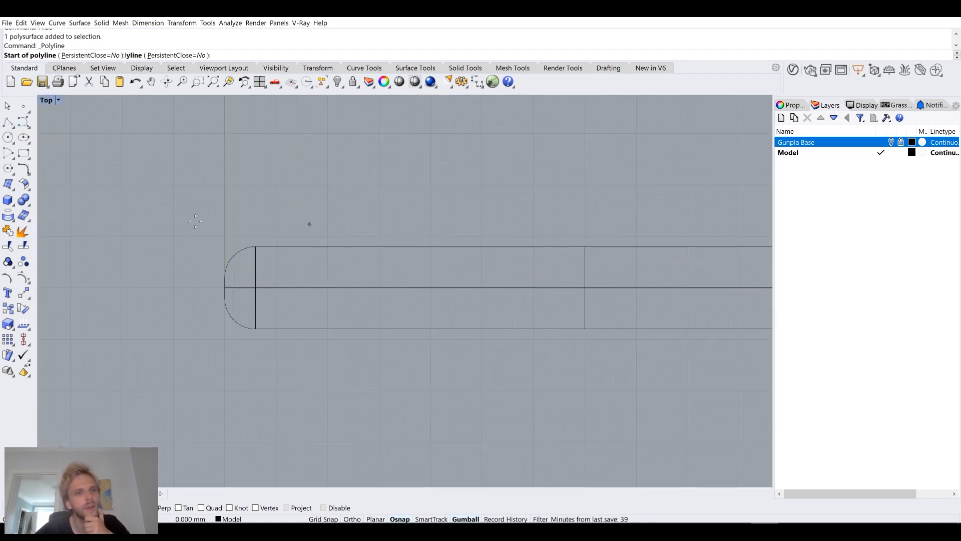
{"action": "left_click", "coordinate": [224, 288]}
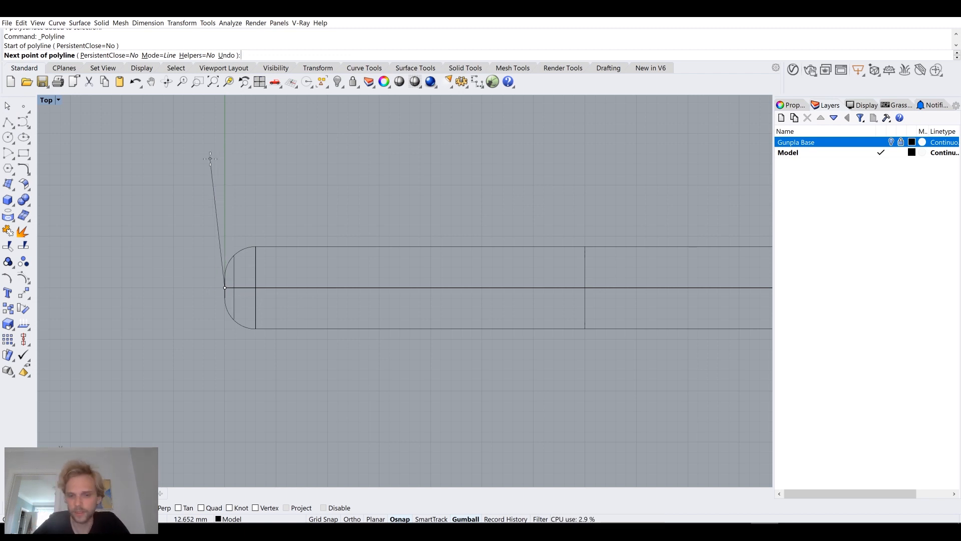
{"action": "key", "text": "F8"}
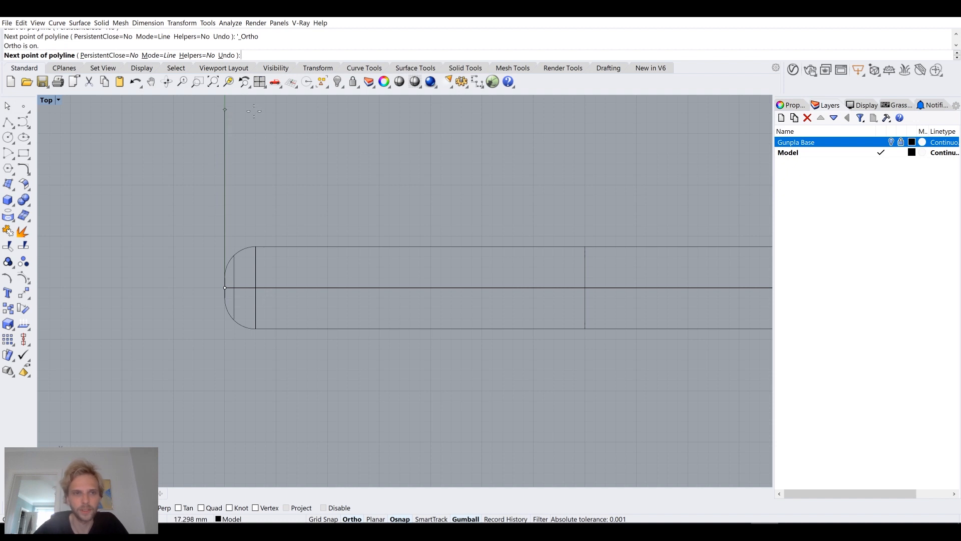
{"action": "left_click", "coordinate": [236, 140]}
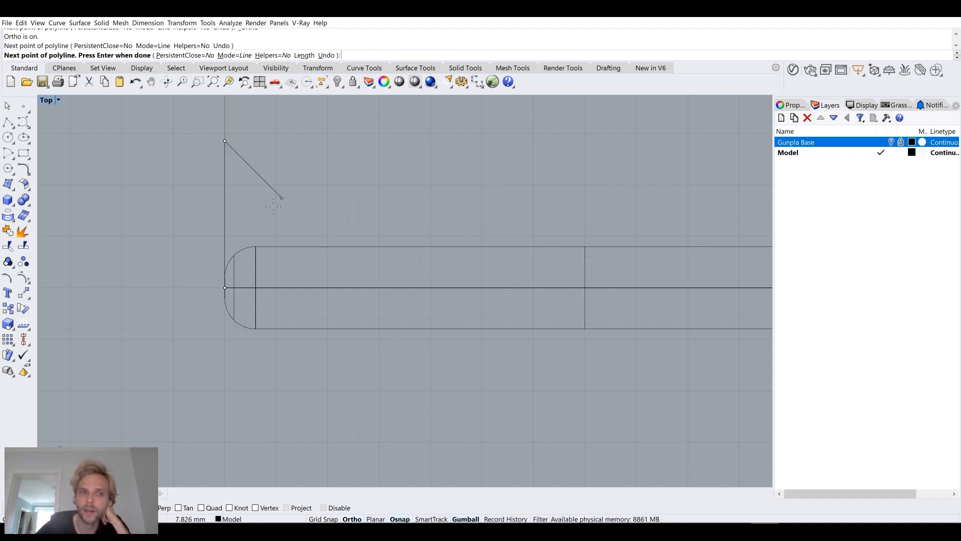
Set the Ortho angle to 30 degrees while the polyline is still being drawn
{"action": "right_click", "coordinate": [469, 520]}
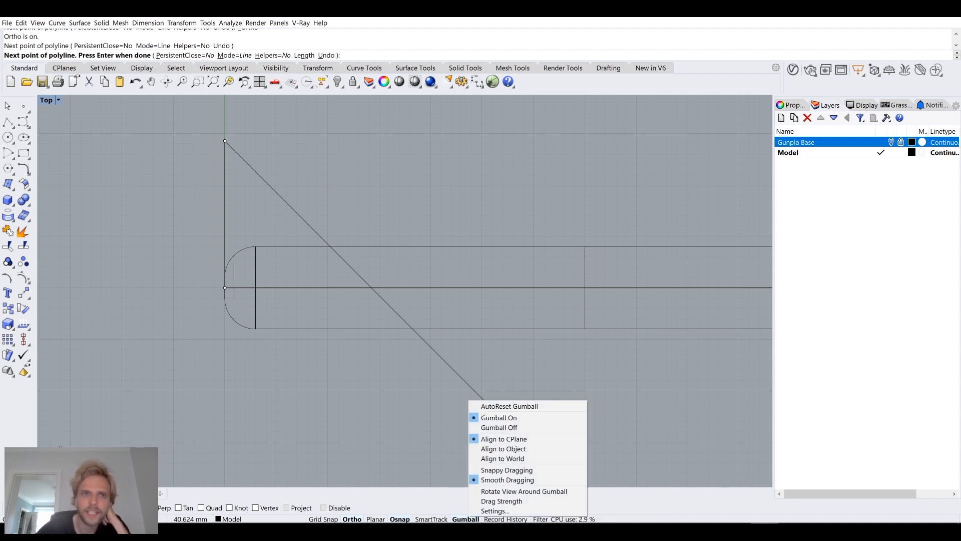
{"action": "left_click", "coordinate": [275, 81]}
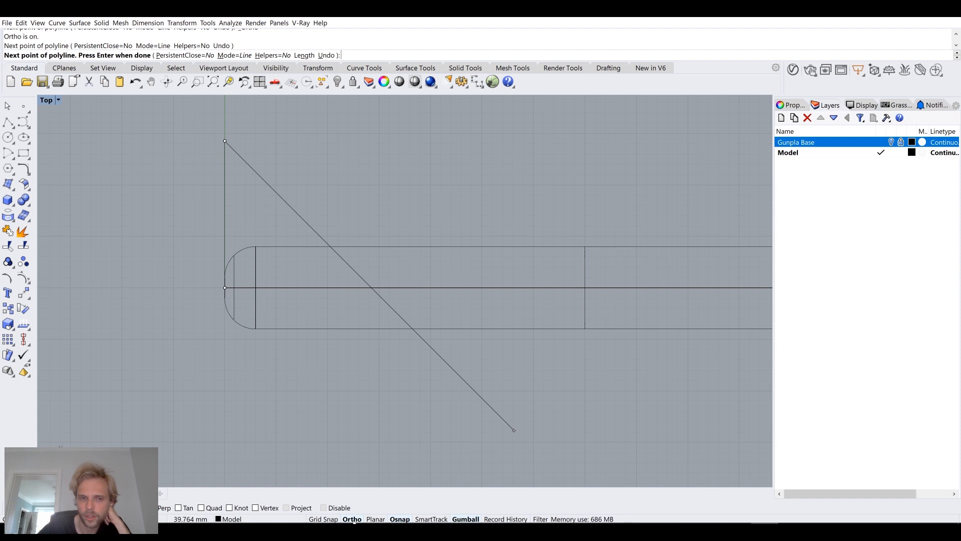
{"action": "right_click", "coordinate": [352, 520]}
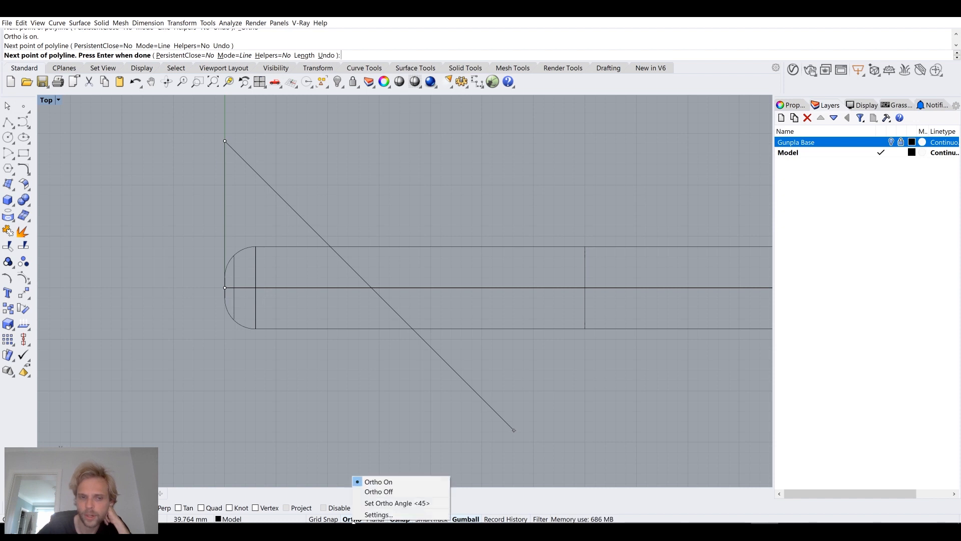
{"action": "left_click", "coordinate": [378, 503]}
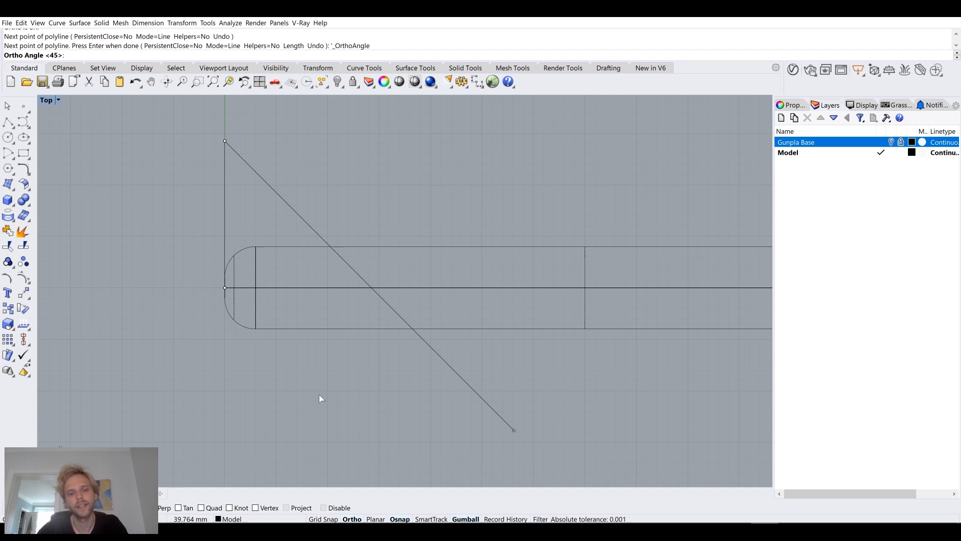
{"action": "key", "text": "Return"}
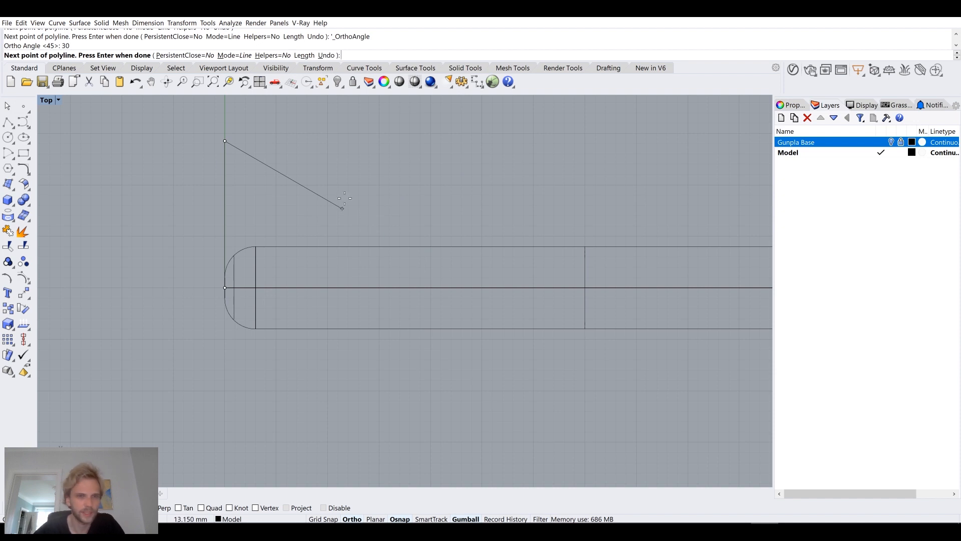
Undo the polyline's first segment and redraw it straight up with a length of 6 mm
{"action": "key", "text": "ctrl+z"}
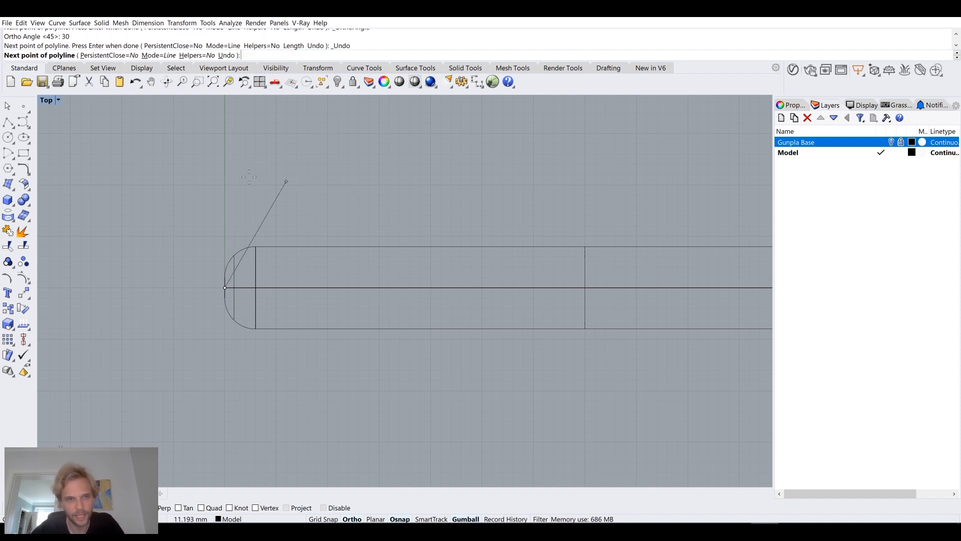
{"action": "left_click", "coordinate": [224, 226]}
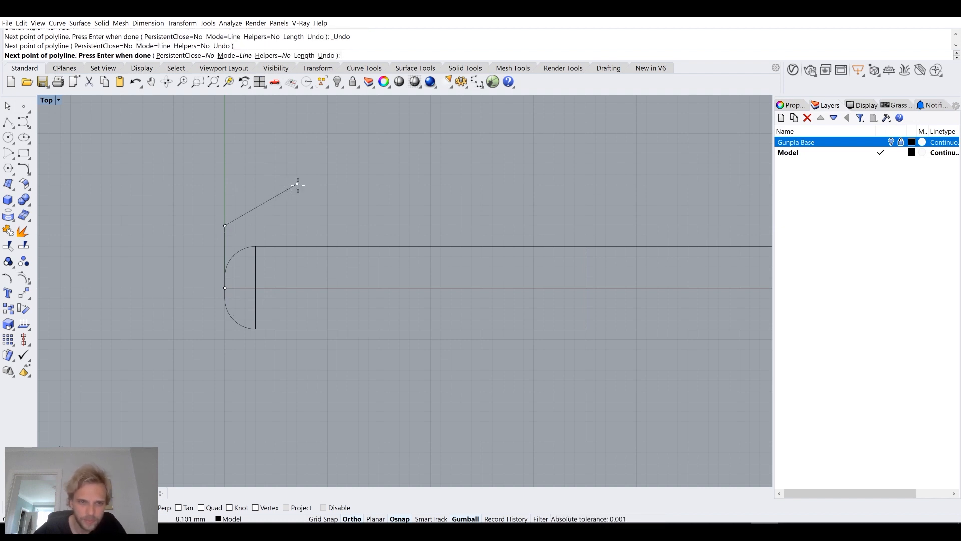
{"action": "key", "text": "ctrl+z"}
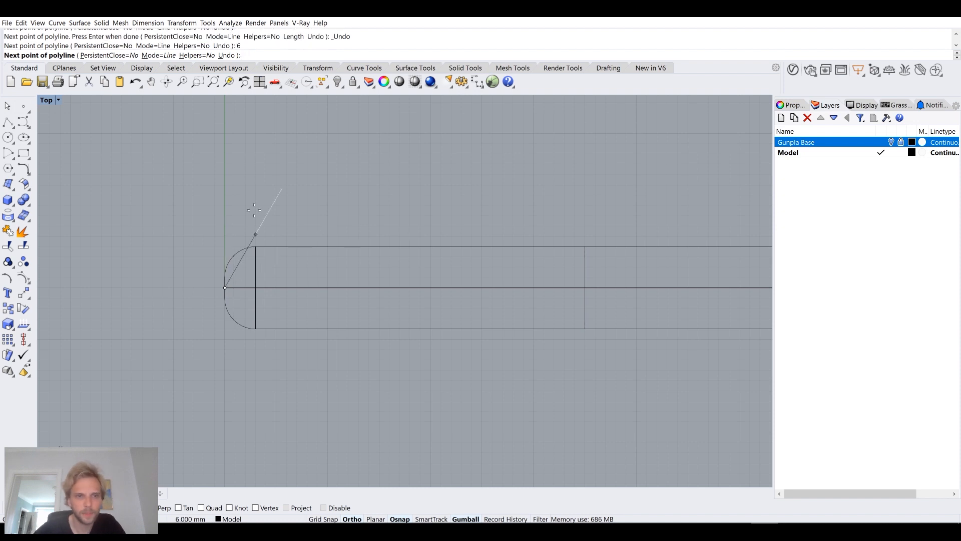
{"action": "key", "text": "Return"}
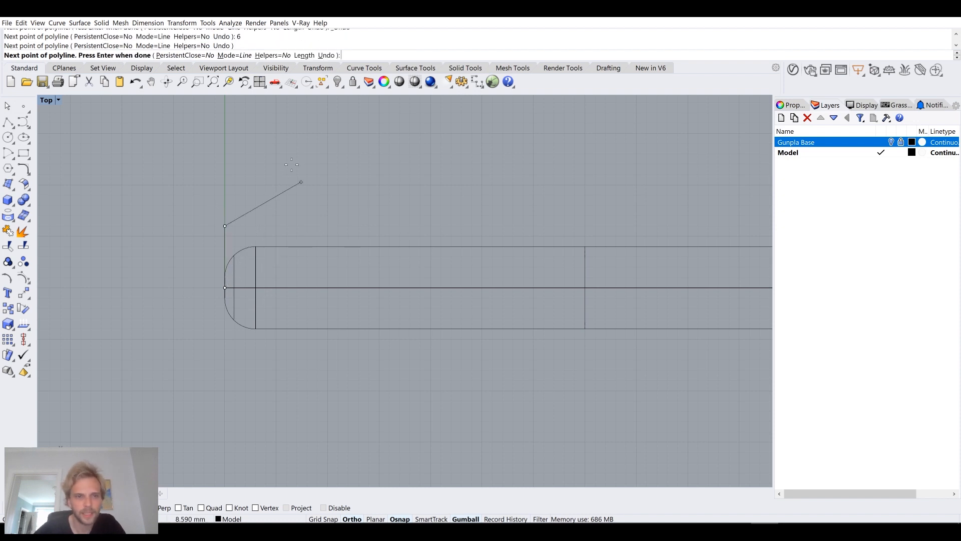
Try a slanted segment followed by a horizontal segment on the polyline above the rod, and undo both
{"action": "left_click", "coordinate": [329, 166]}
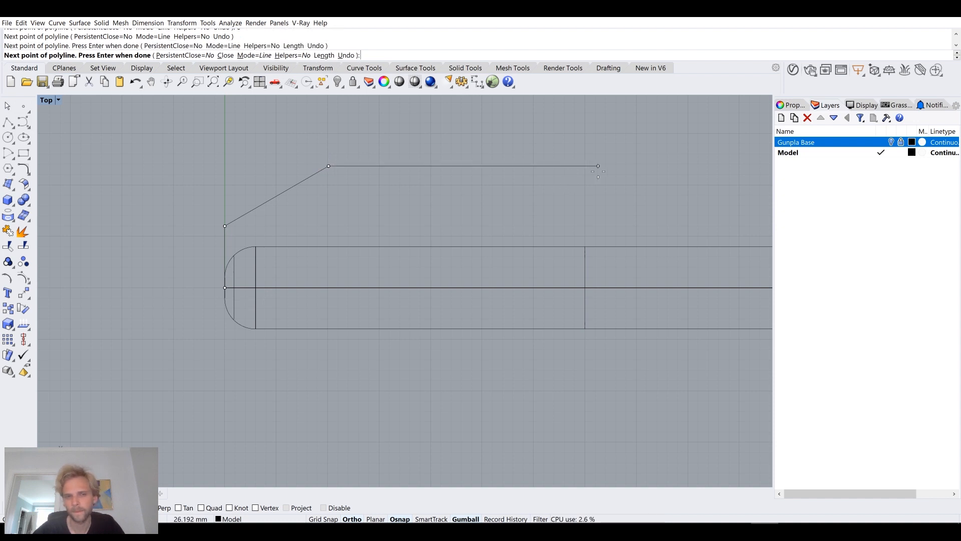
{"action": "left_click", "coordinate": [551, 166]}
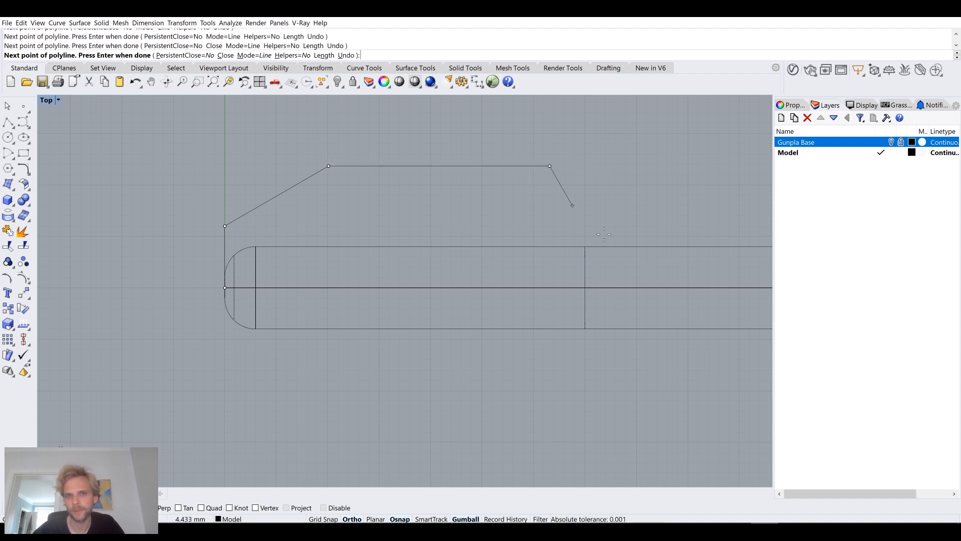
{"action": "scroll", "coordinate": [632, 260], "scroll_direction": "down", "scroll_amount": 5}
{"action": "right_click_drag", "start_coordinate": [612, 251], "coordinate": [461, 204]}
{"action": "scroll", "coordinate": [453, 205], "scroll_direction": "up", "scroll_amount": 2}
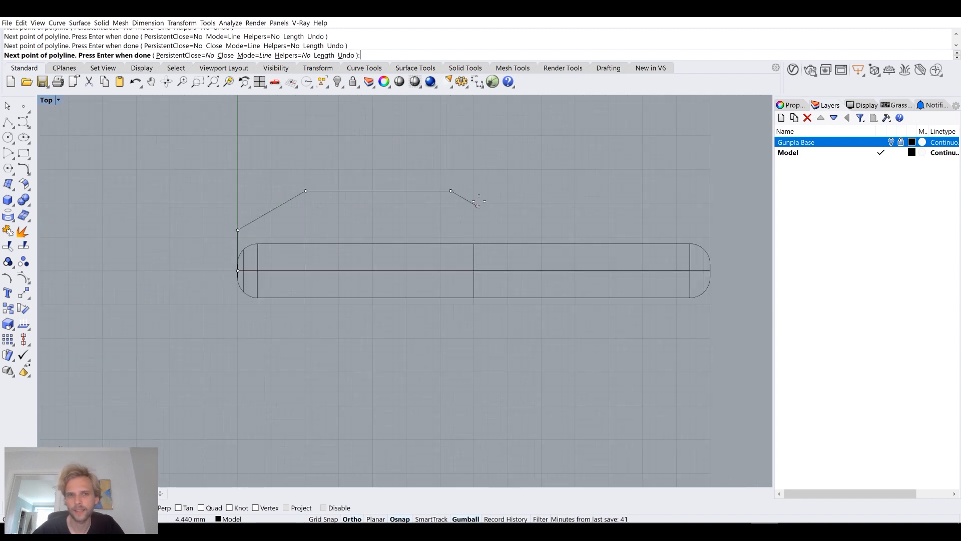
{"action": "key", "text": "ctrl+z"}
{"action": "key", "text": "ctrl+z"}
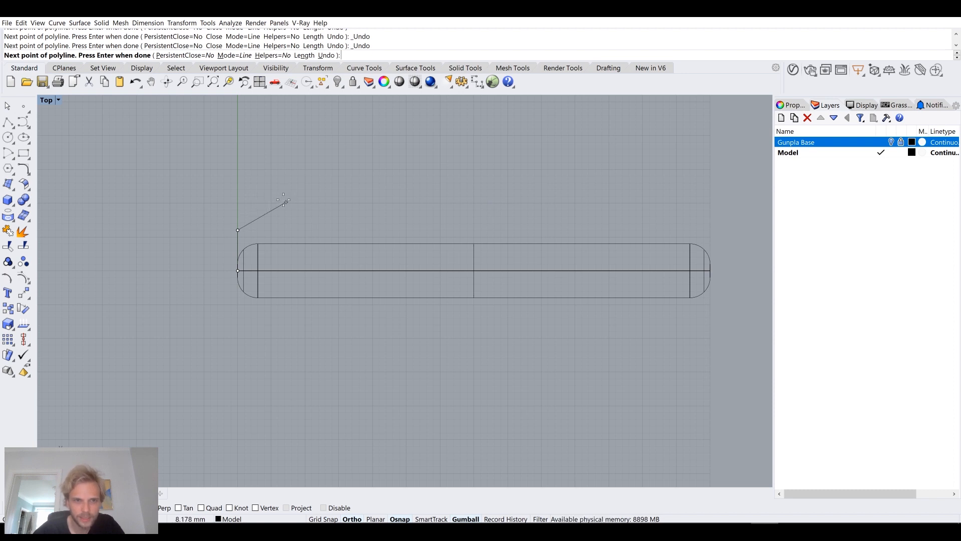
Continue the polyline as a stepped wing outline along the rod, with slanted and horizontal segments, and close it back at the start point
{"action": "left_click", "coordinate": [271, 210]}
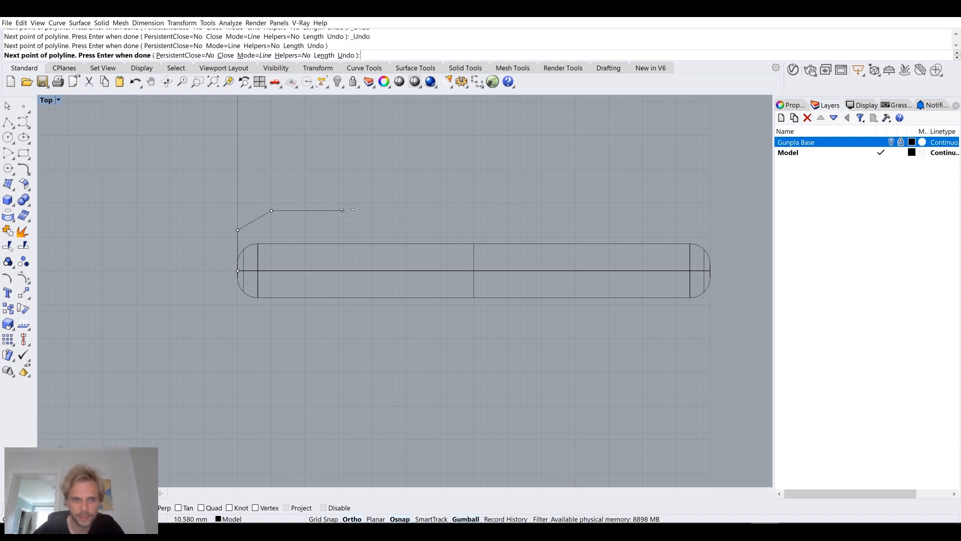
{"action": "left_click", "coordinate": [392, 211]}
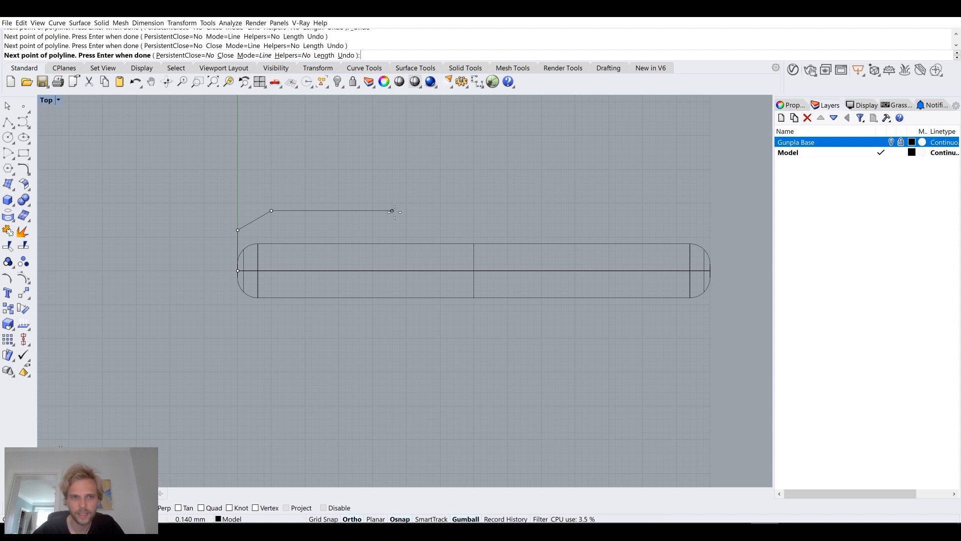
{"action": "left_click", "coordinate": [433, 233]}
{"action": "left_click", "coordinate": [573, 234]}
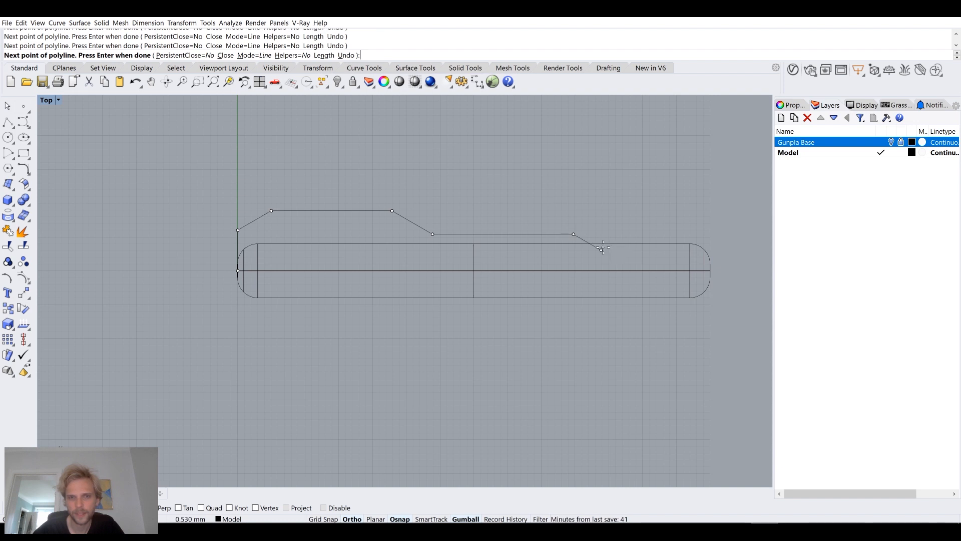
{"action": "left_click", "coordinate": [602, 250]}
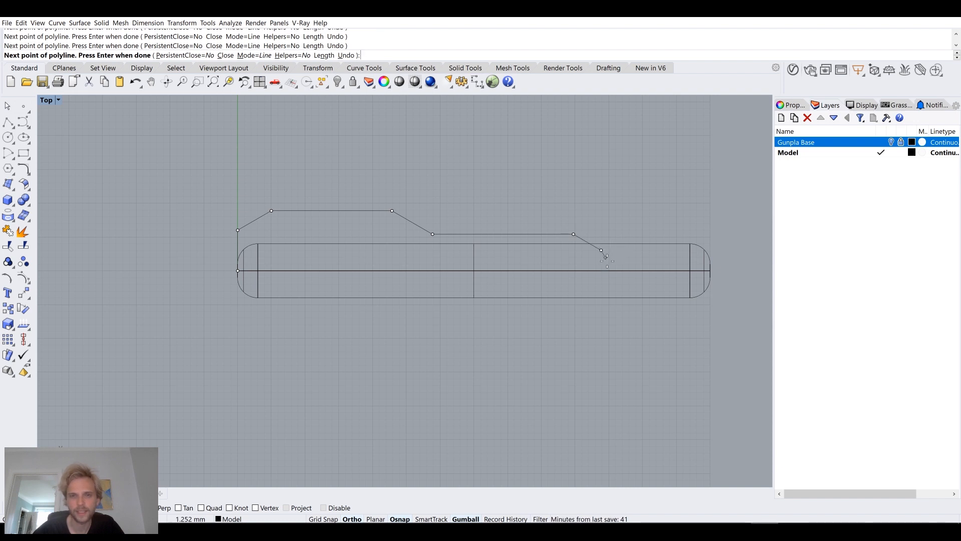
{"action": "left_click", "coordinate": [601, 286]}
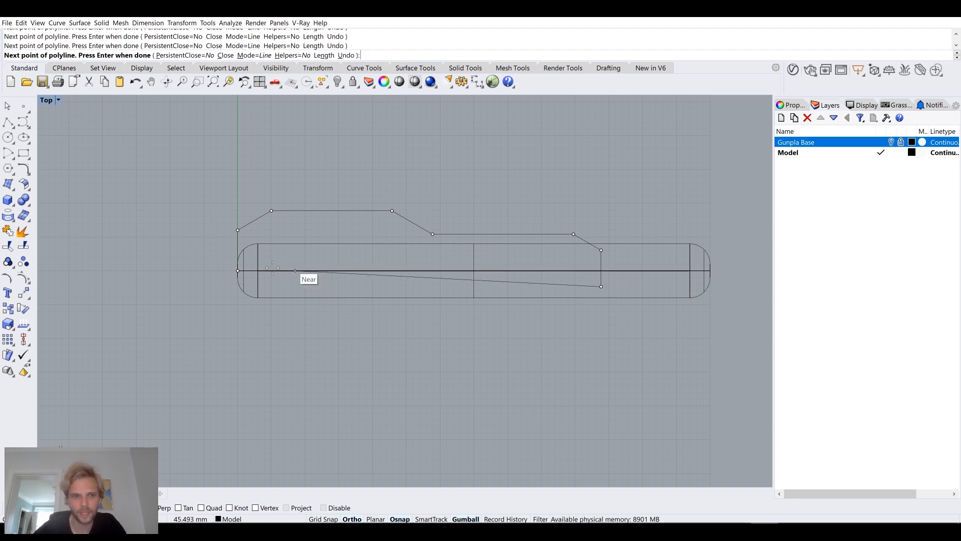
{"action": "left_click", "coordinate": [238, 271]}
{"action": "key", "text": "Return"}
Select the closed wing outline and switch from the Top view to a maximized Perspective view of the rod
{"action": "left_click", "coordinate": [384, 210]}
{"action": "double_click", "coordinate": [49, 100]}
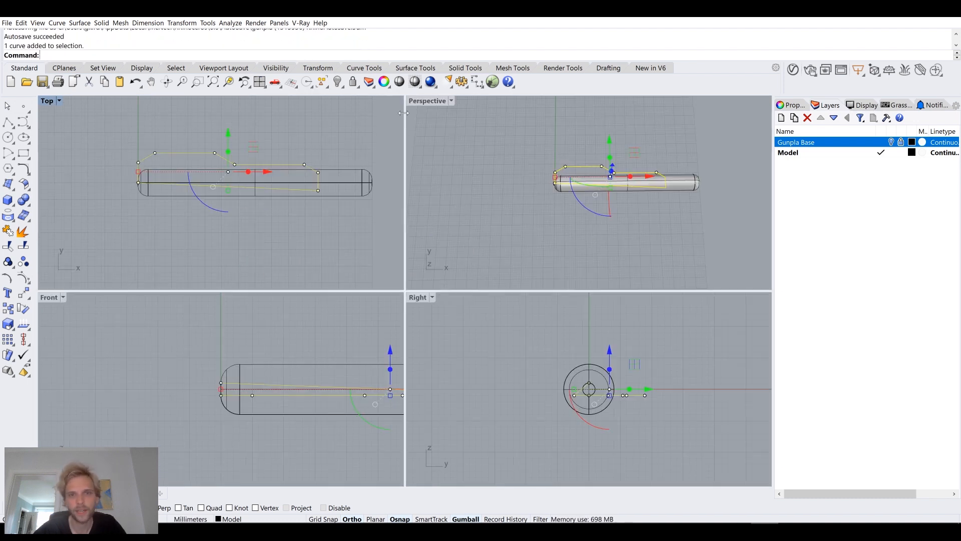
{"action": "double_click", "coordinate": [439, 102]}
{"action": "right_click_drag", "start_coordinate": [435, 128], "coordinate": [434, 187]}
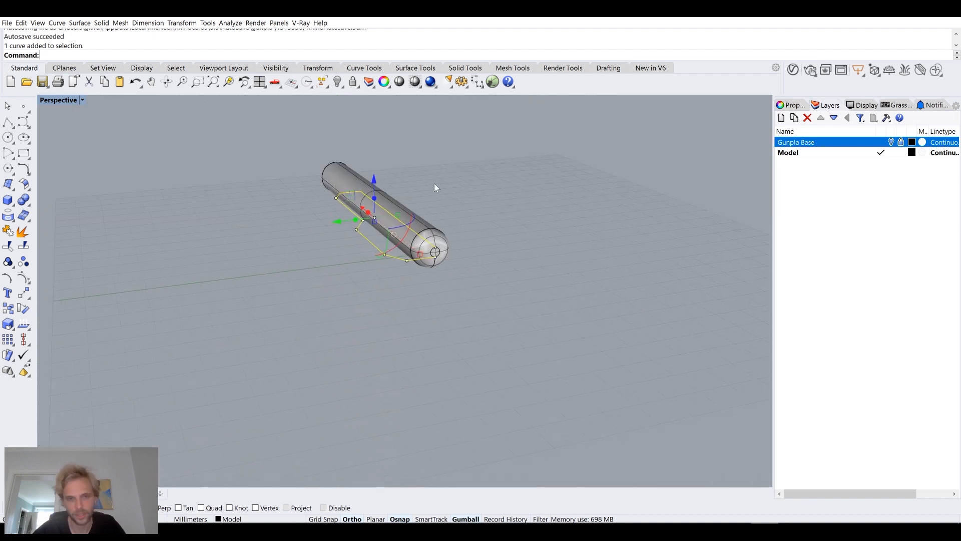
{"action": "scroll", "coordinate": [331, 133], "scroll_direction": "up", "scroll_amount": 3}
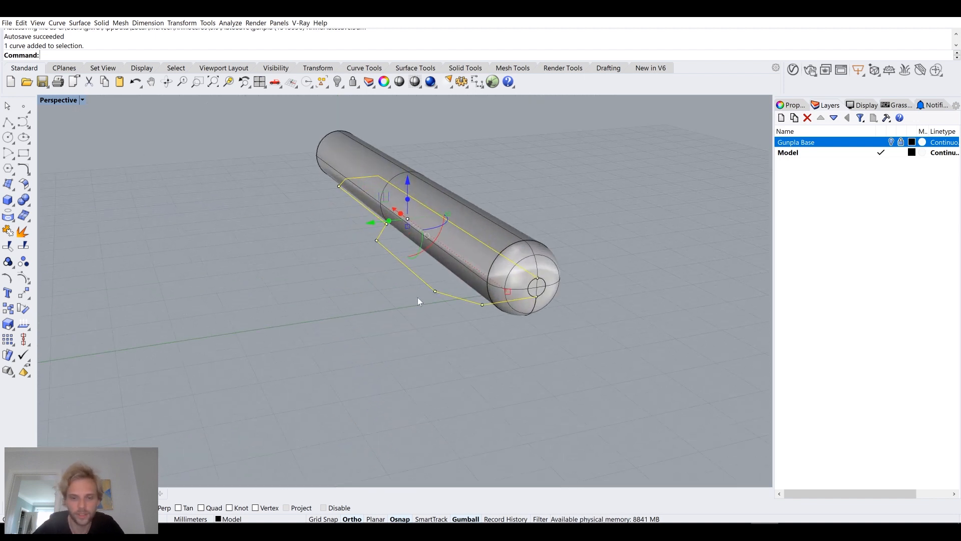
Try to create a planar surface from the wing outline with PlanarSrf, and examine the outline's ends at the rod's rounded tip
{"action": "type", "text": "lanarSrf"}
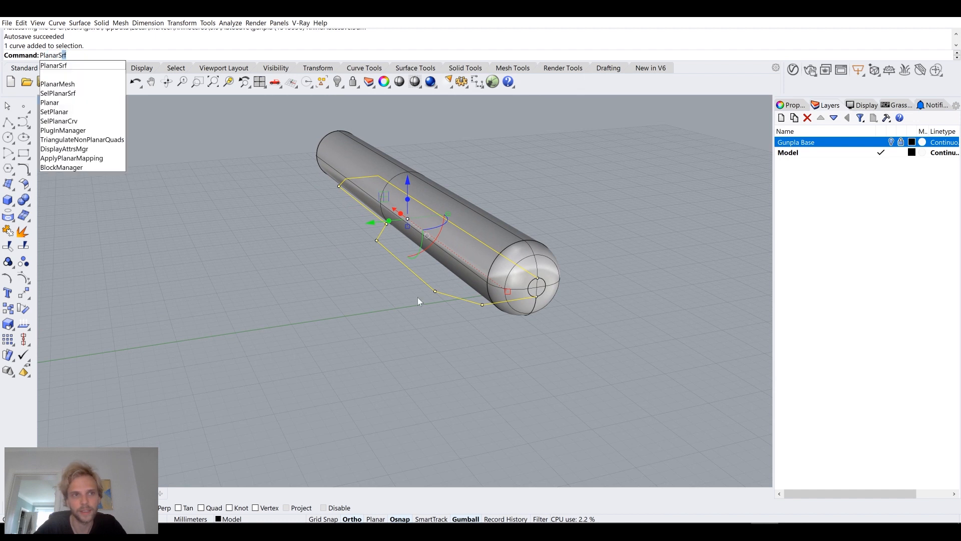
{"action": "key", "text": "Return"}
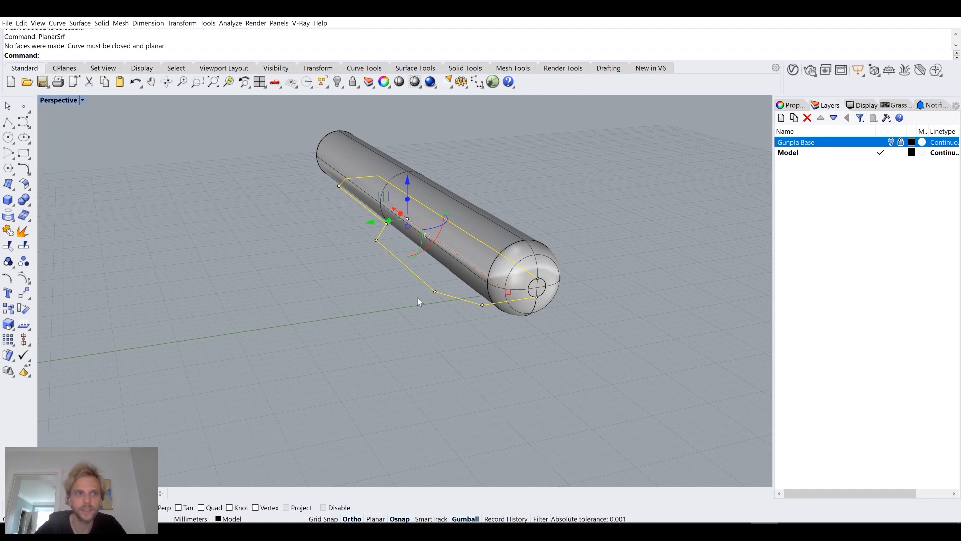
{"action": "right_click_drag", "start_coordinate": [332, 117], "coordinate": [556, 265]}
{"action": "scroll", "coordinate": [530, 241], "scroll_direction": "up", "scroll_amount": 5}
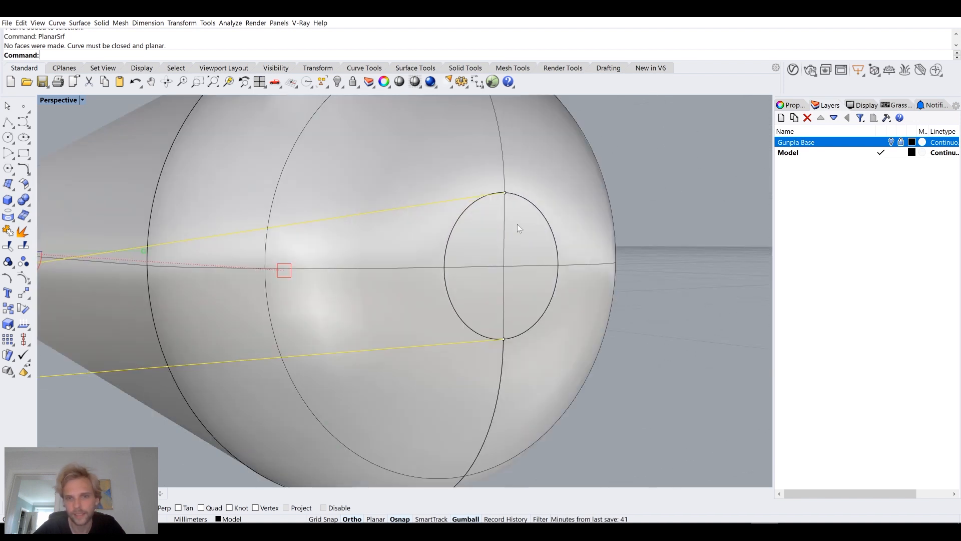
{"action": "scroll", "coordinate": [495, 247], "scroll_direction": "down", "scroll_amount": 5}
{"action": "right_click_drag", "start_coordinate": [496, 247], "coordinate": [473, 253]}
{"action": "scroll", "coordinate": [451, 257], "scroll_direction": "up", "scroll_amount": 4}
{"action": "scroll", "coordinate": [451, 256], "scroll_direction": "down", "scroll_amount": 4}
Flatten the wing outline with ProjectToCPlane, deleting the input objects
{"action": "type", "text": "ProjectToCPlane"}
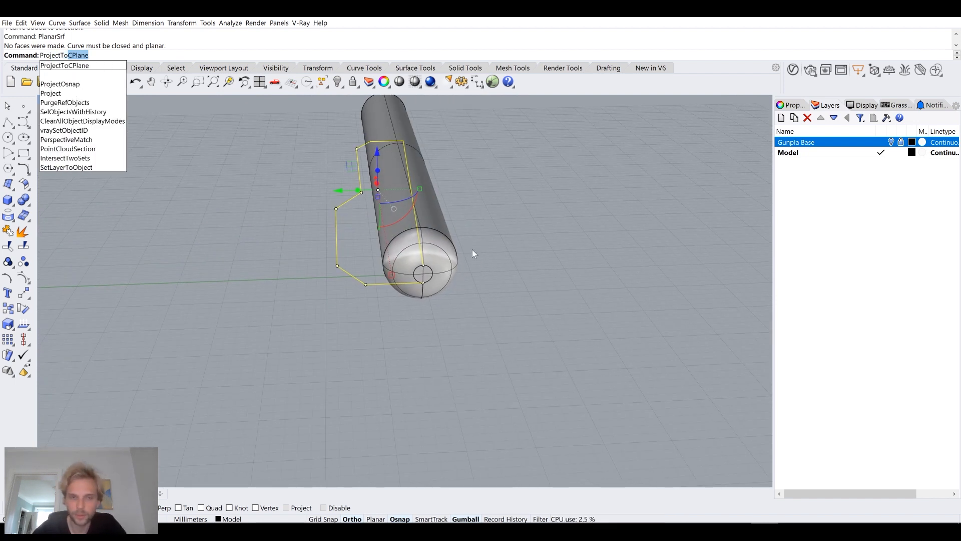
{"action": "key", "text": "Return"}
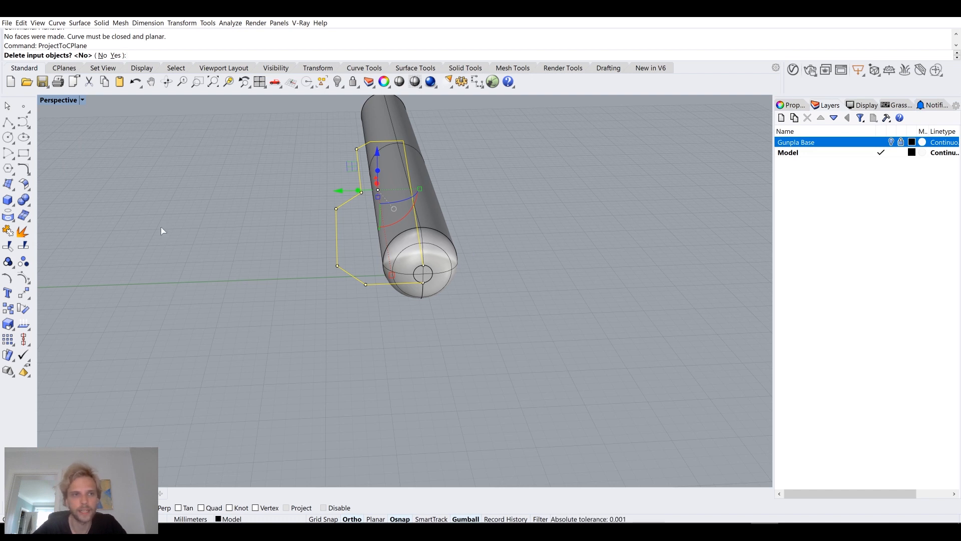
{"action": "left_click", "coordinate": [116, 56]}
{"action": "right_click_drag", "start_coordinate": [375, 341], "coordinate": [408, 271]}
{"action": "scroll", "coordinate": [415, 257], "scroll_direction": "up", "scroll_amount": 5}
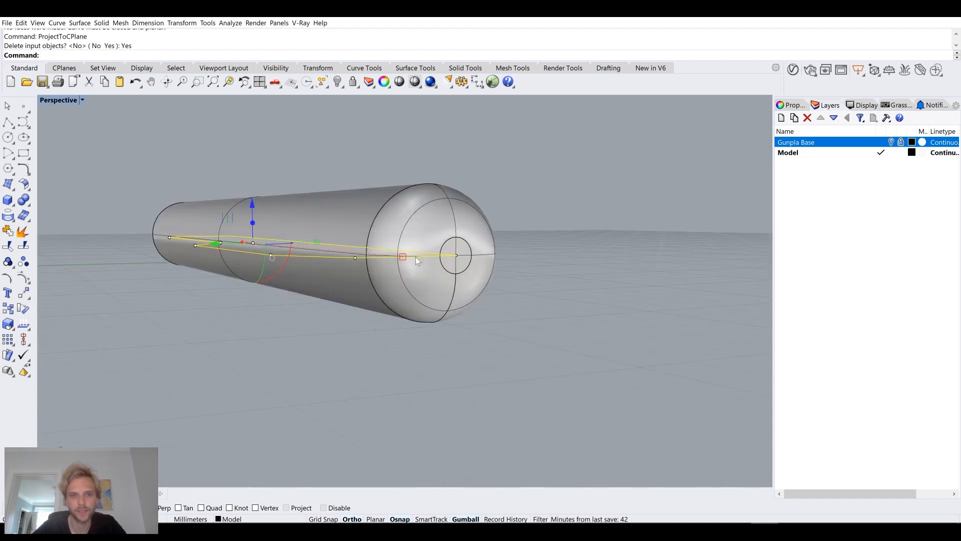
{"action": "right_click_drag", "start_coordinate": [216, 218], "coordinate": [399, 254]}
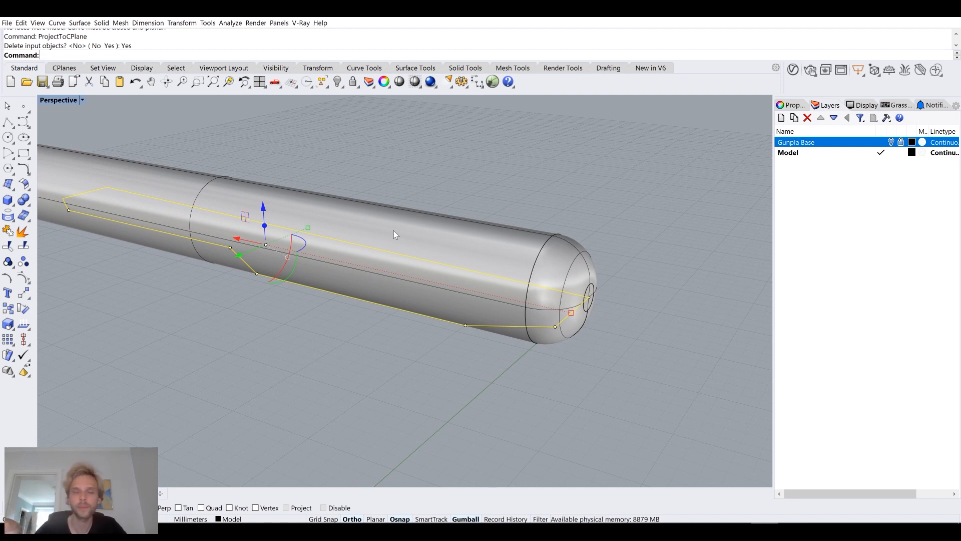
Create a planar surface from the flattened wing outline with PlanarSrf and delete the outline curve
{"action": "type", "text": "PlanarSrf"}
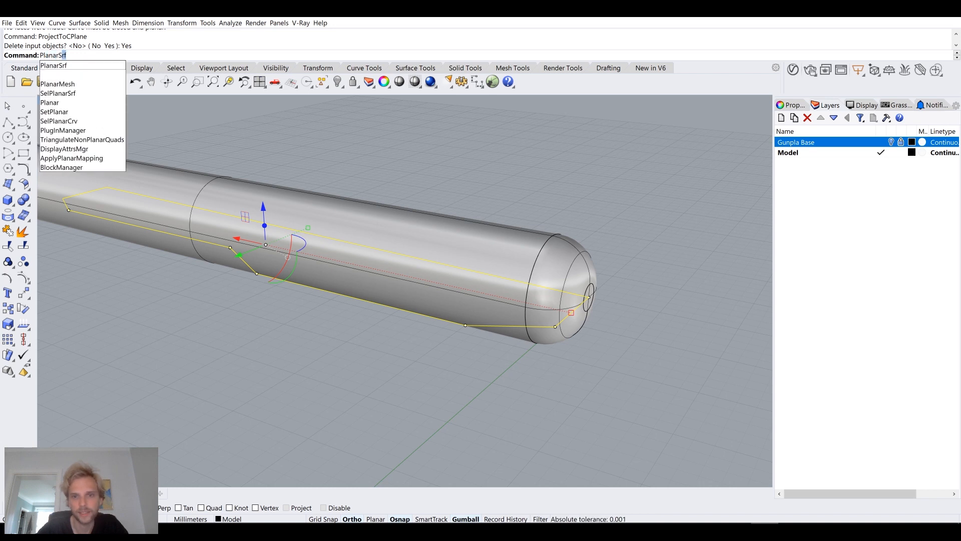
{"action": "key", "text": "Return"}
{"action": "key", "text": "Delete"}
Select the planar wing surface and start OffsetSrf on it with BothSides set to Yes
{"action": "right_click_drag", "start_coordinate": [394, 230], "coordinate": [482, 257]}
{"action": "left_click", "coordinate": [491, 215]}
{"action": "scroll", "coordinate": [390, 188], "scroll_direction": "up", "scroll_amount": 4}
{"action": "right_click_drag", "start_coordinate": [400, 196], "coordinate": [458, 247], "text": "shift"}
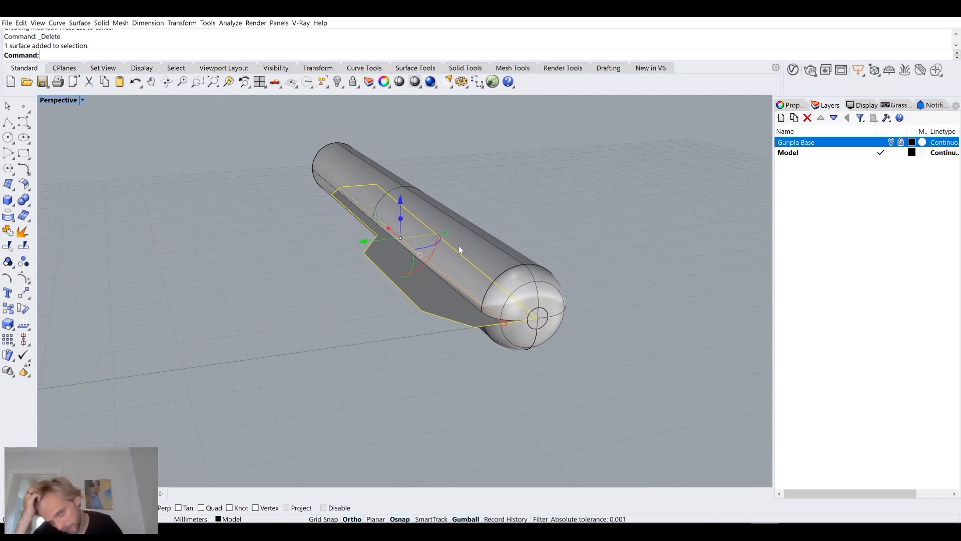
{"action": "type", "text": "OffsetSrf"}
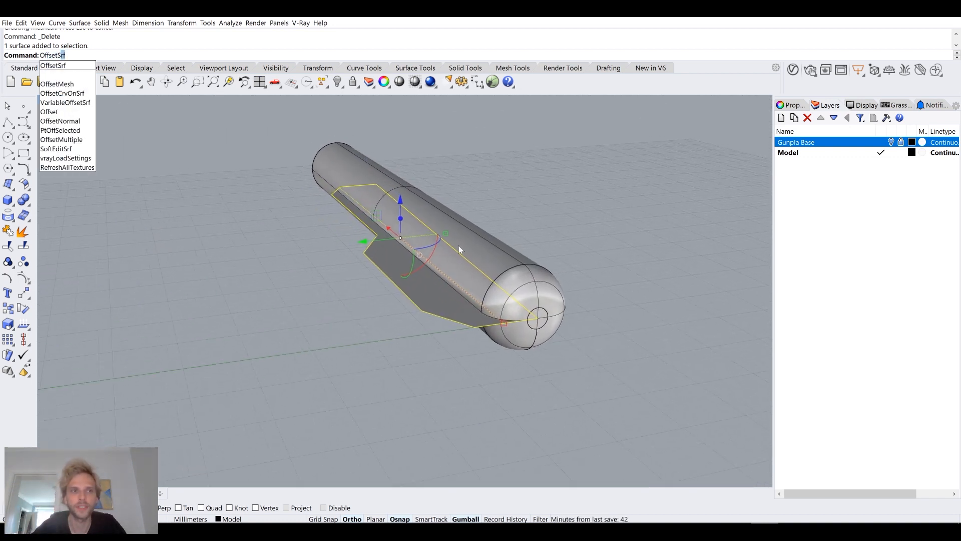
{"action": "key", "text": "Return"}
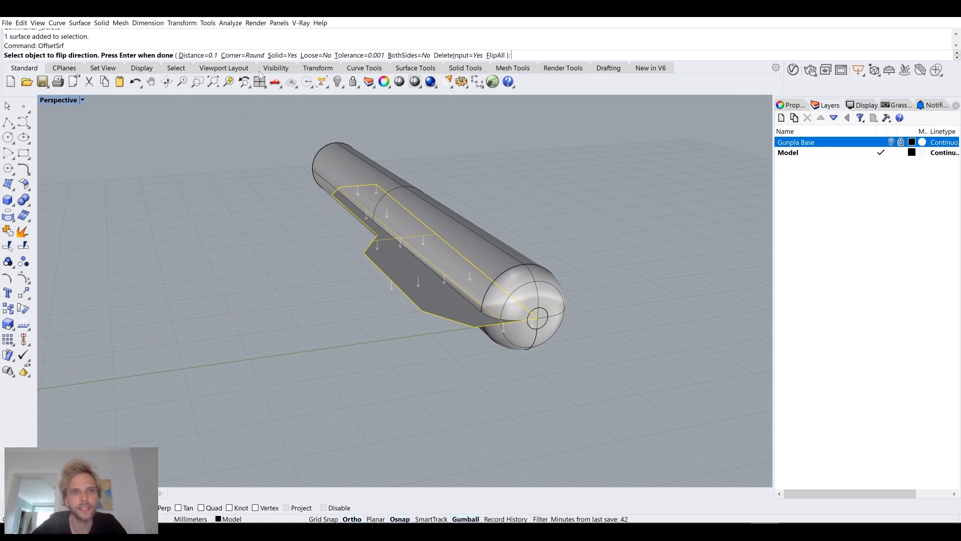
{"action": "left_click", "coordinate": [409, 55]}
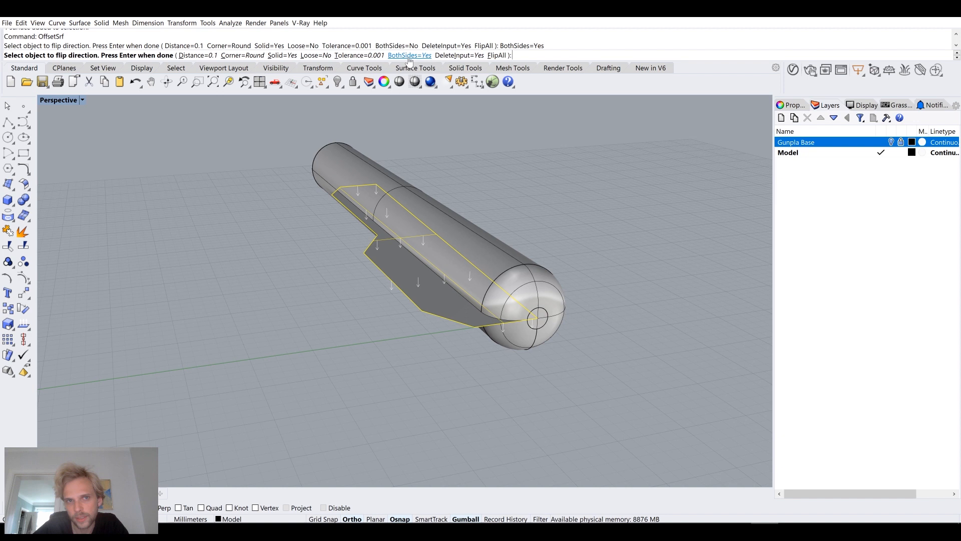
Try a solid offset of the wing surface by 1.6 mm on both sides, and undo it
{"action": "left_click", "coordinate": [198, 55]}
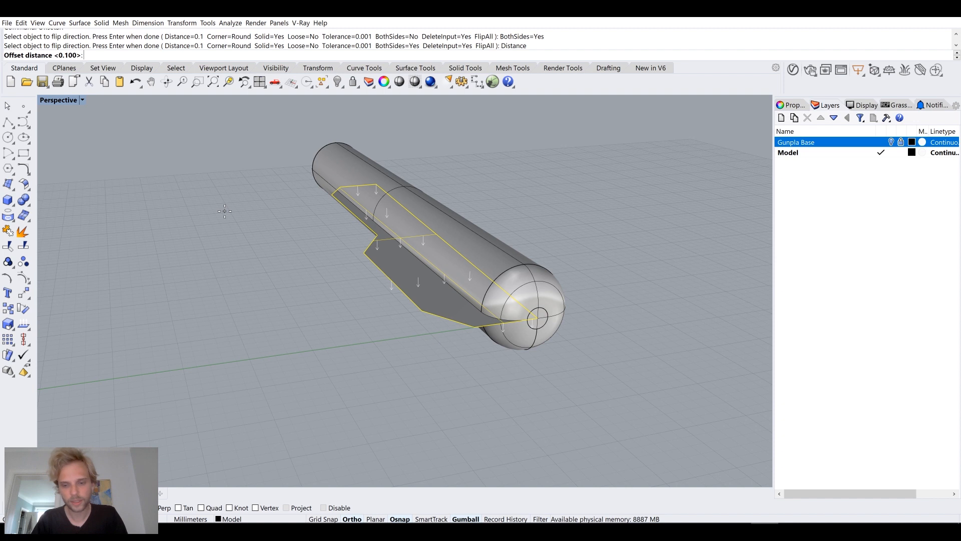
{"action": "key", "text": "Return"}
{"action": "key", "text": "Escape"}
{"action": "right_click_drag", "start_coordinate": [281, 385], "coordinate": [439, 242]}
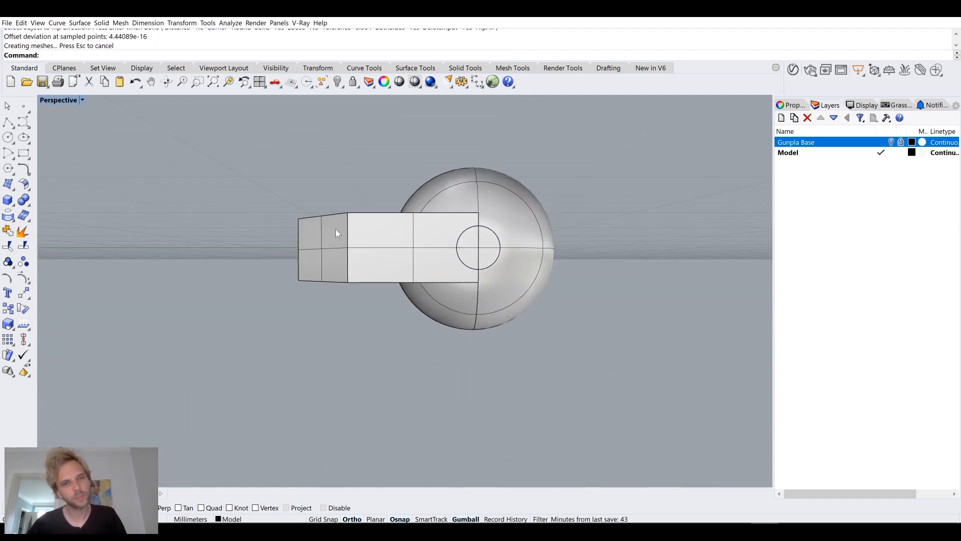
{"action": "key", "text": "ctrl+z"}
Offset the wing surface by 0.8 mm on both sides into a solid plate
{"action": "key", "text": "Return"}
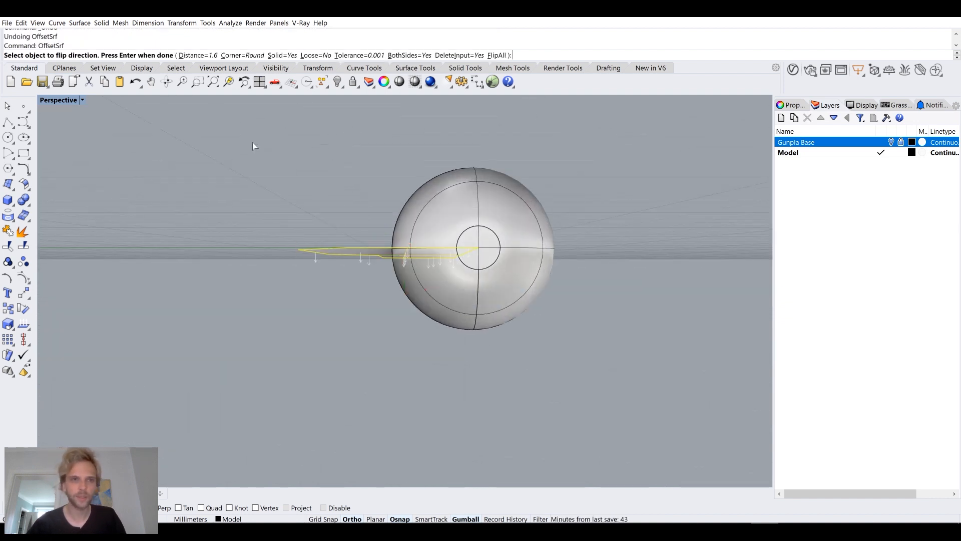
{"action": "left_click", "coordinate": [210, 56]}
{"action": "type", "text": "0.8"}
{"action": "key", "text": "Return"}
{"action": "key", "text": "Return"}
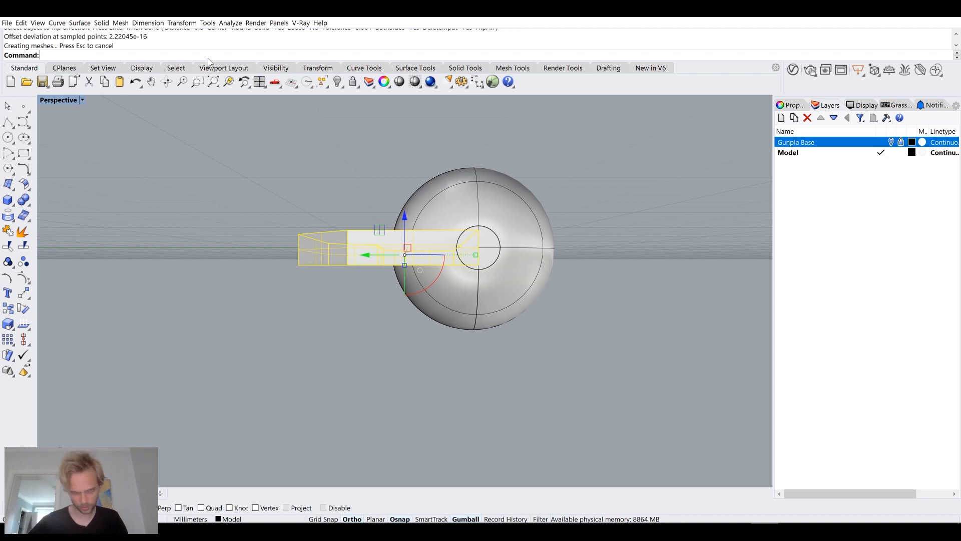
Mirror a copy of the wing plate to the rod's other side, with the mirror plane starting at 0 and running along the rod's axis
{"action": "left_click", "coordinate": [293, 242]}
{"action": "right_click_drag", "start_coordinate": [293, 242], "coordinate": [389, 302]}
{"action": "left_click", "coordinate": [401, 278]}
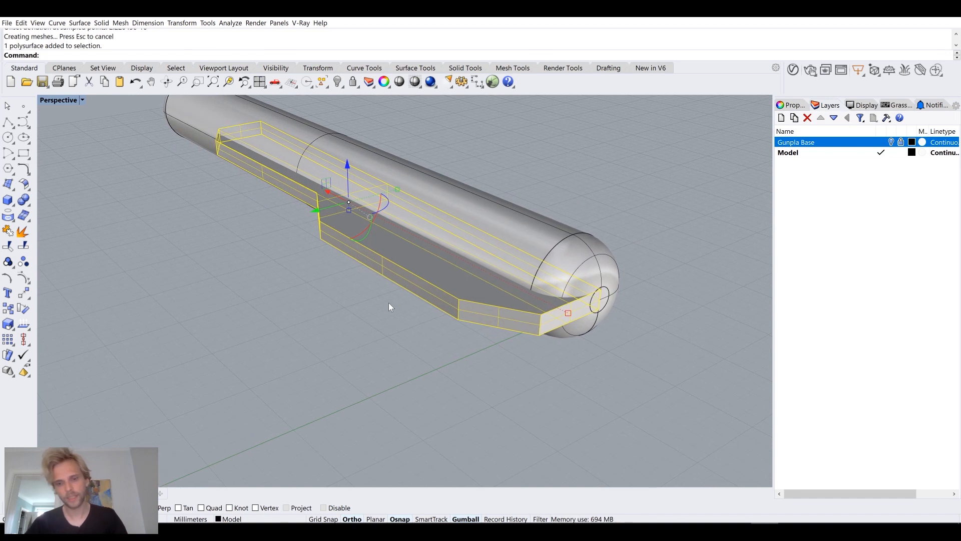
{"action": "type", "text": "irror"}
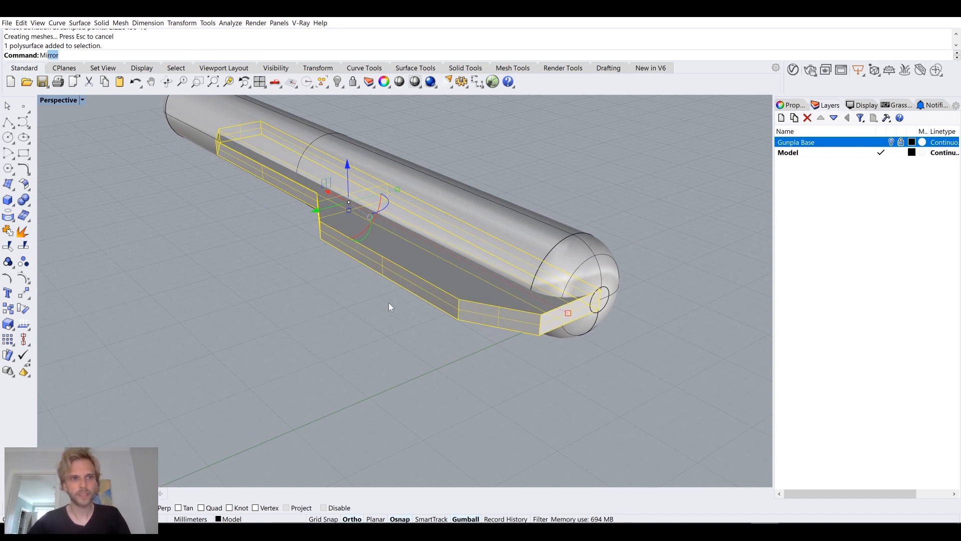
{"action": "key", "text": "Return"}
{"action": "type", "text": "0"}
{"action": "key", "text": "Return"}
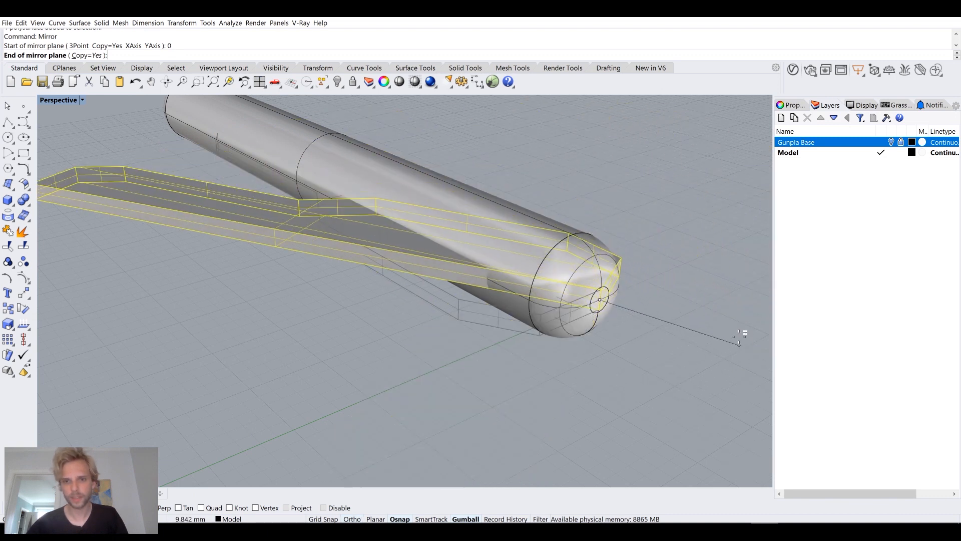
{"action": "key", "text": "shift"}
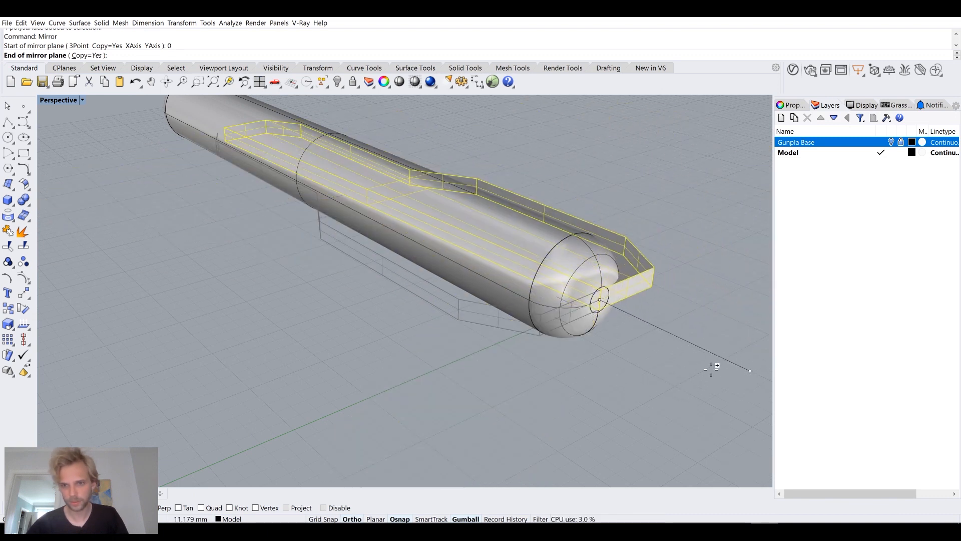
{"action": "left_click", "coordinate": [471, 473]}
Join the rod and the wing plates with BooleanUnion, and check the result by selecting it and viewing it from another side
{"action": "right_click_drag", "start_coordinate": [708, 351], "coordinate": [401, 307]}
{"action": "left_click", "coordinate": [401, 307]}
{"action": "type", "text": "BooleanUnion"}
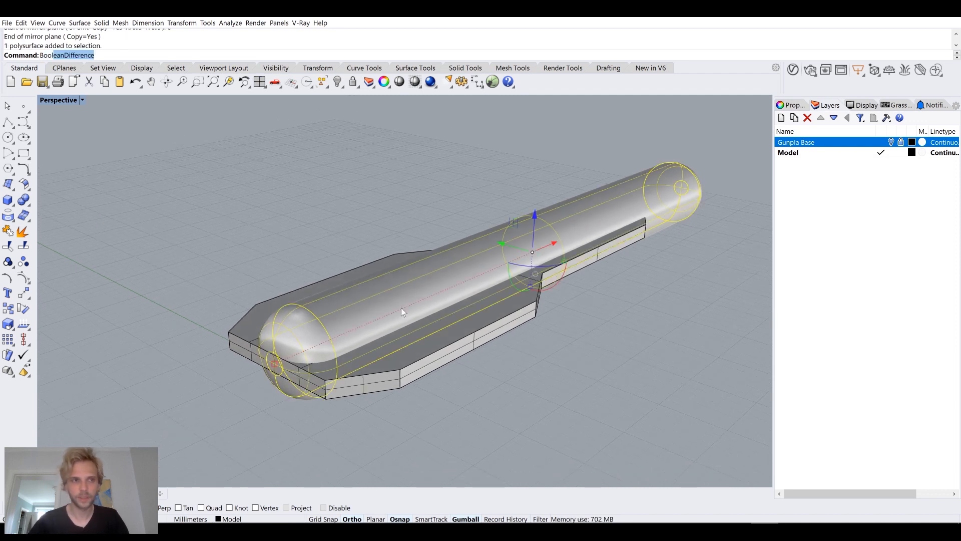
{"action": "key", "text": "Return"}
{"action": "left_click", "coordinate": [401, 308]}
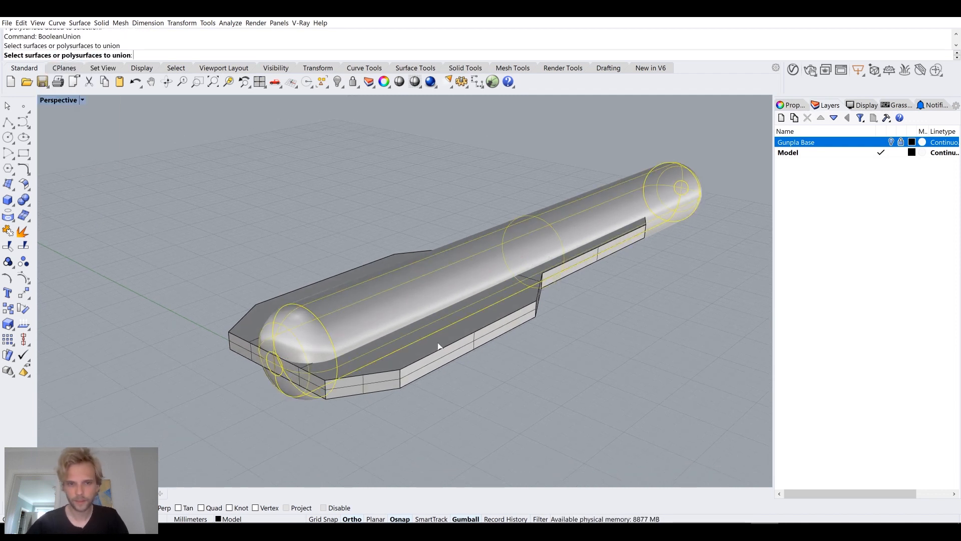
{"action": "left_click", "coordinate": [440, 346]}
{"action": "key", "text": "Return"}
{"action": "left_click", "coordinate": [347, 341]}
{"action": "key", "text": "Escape"}
{"action": "left_click", "coordinate": [295, 352]}
{"action": "key", "text": "Escape"}
{"action": "right_click_drag", "start_coordinate": [296, 353], "coordinate": [425, 328]}
{"action": "right_click_drag", "start_coordinate": [466, 249], "coordinate": [550, 281]}
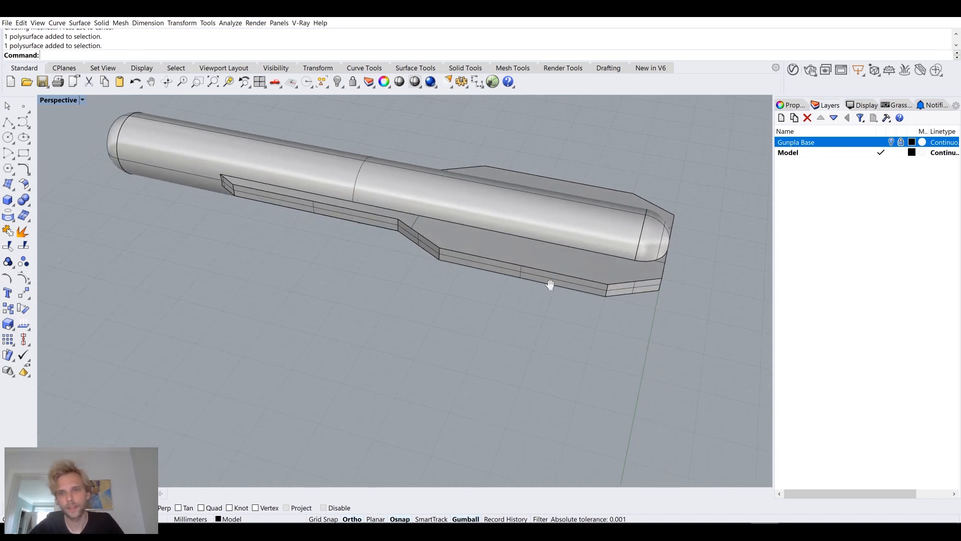
Inspect where the rod's rounded tip meets the wing plates' end face, and undo the last BooleanUnion
{"action": "scroll", "coordinate": [571, 262], "scroll_direction": "up", "scroll_amount": 10}
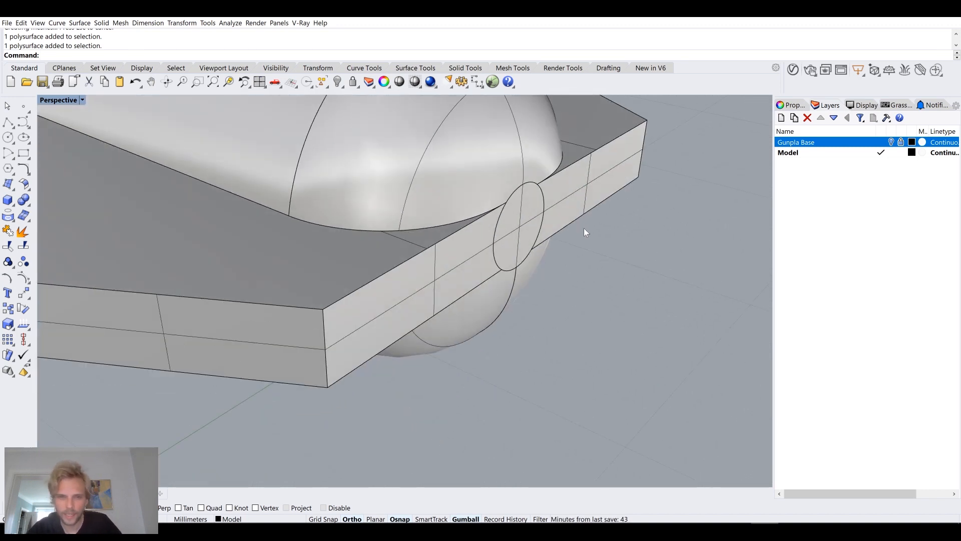
{"action": "scroll", "coordinate": [509, 224], "scroll_direction": "down", "scroll_amount": 5}
{"action": "right_click_drag", "start_coordinate": [510, 224], "coordinate": [438, 257]}
{"action": "key", "text": "ctrl+z"}
Move both wing plates together slightly along the rod's axis so their end face clears the rod's rounded tip
{"action": "left_click", "coordinate": [241, 277]}
{"action": "right_click_drag", "start_coordinate": [242, 276], "coordinate": [449, 253]}
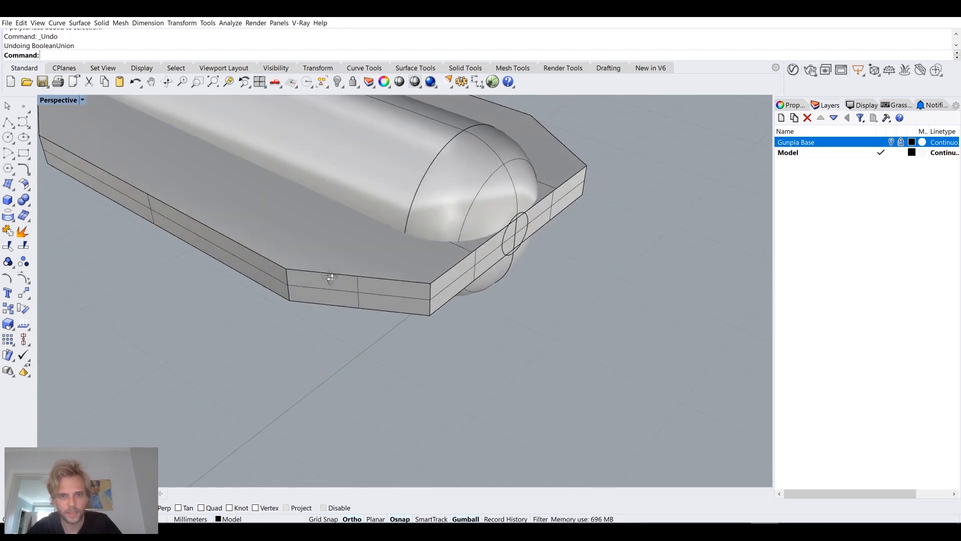
{"action": "left_click", "coordinate": [449, 253]}
{"action": "left_click", "coordinate": [566, 165], "text": "shift"}
{"action": "right_click_drag", "start_coordinate": [565, 165], "coordinate": [256, 212]}
{"action": "left_click_drag", "start_coordinate": [261, 206], "coordinate": [275, 223]}
{"action": "left_click", "coordinate": [268, 306]}
{"action": "right_click_drag", "start_coordinate": [313, 341], "coordinate": [440, 358]}
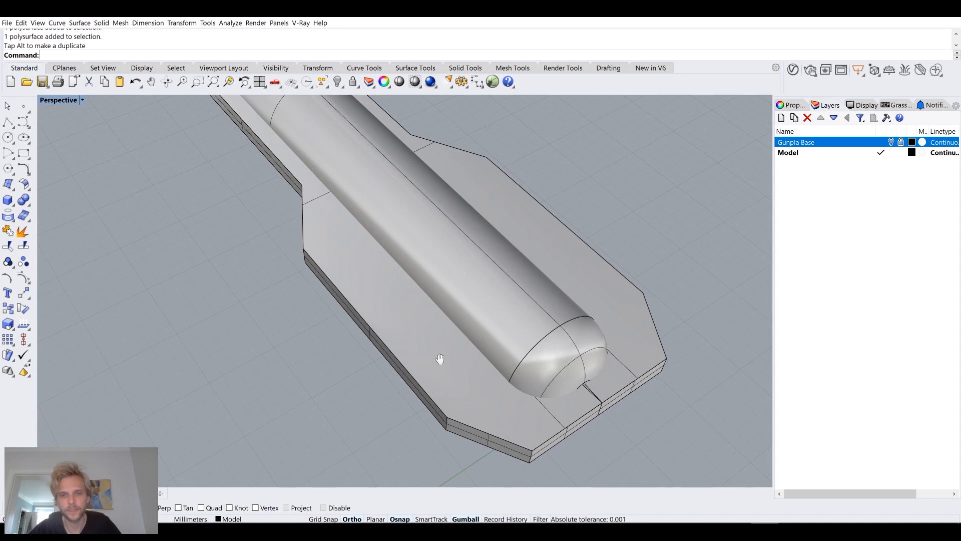
Join the two mirrored wing plates into one solid with BooleanUnion, leaving out the rod
{"action": "scroll", "coordinate": [536, 345], "scroll_direction": "up", "scroll_amount": 5}
{"action": "left_click", "coordinate": [566, 296]}
{"action": "left_click", "coordinate": [568, 290], "text": "shift"}
{"action": "type", "text": "BooleanUnion"}
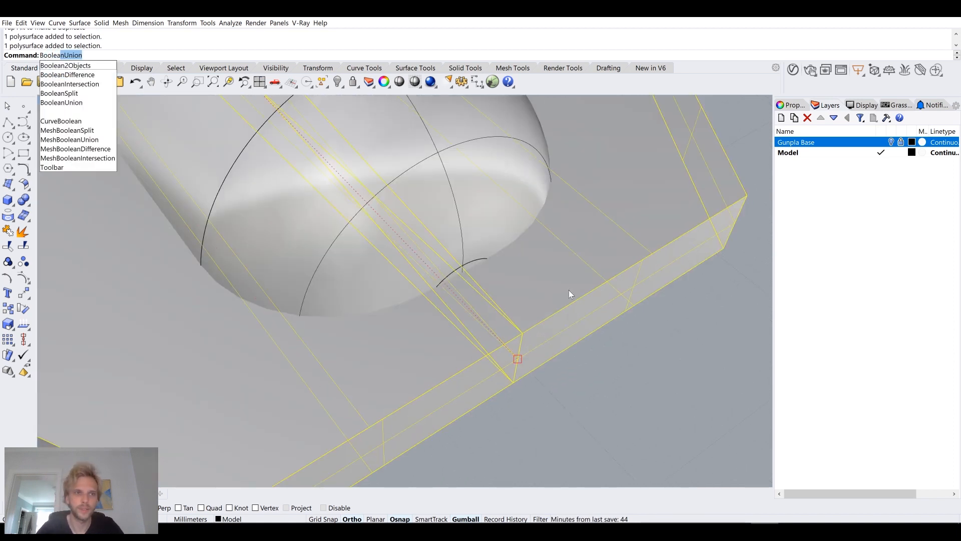
{"action": "key", "text": "Return"}
Merge the coplanar faces of the joined wing plate with MergeAllFaces
{"action": "scroll", "coordinate": [552, 337], "scroll_direction": "down", "scroll_amount": 5}
{"action": "right_click_drag", "start_coordinate": [552, 337], "coordinate": [303, 332]}
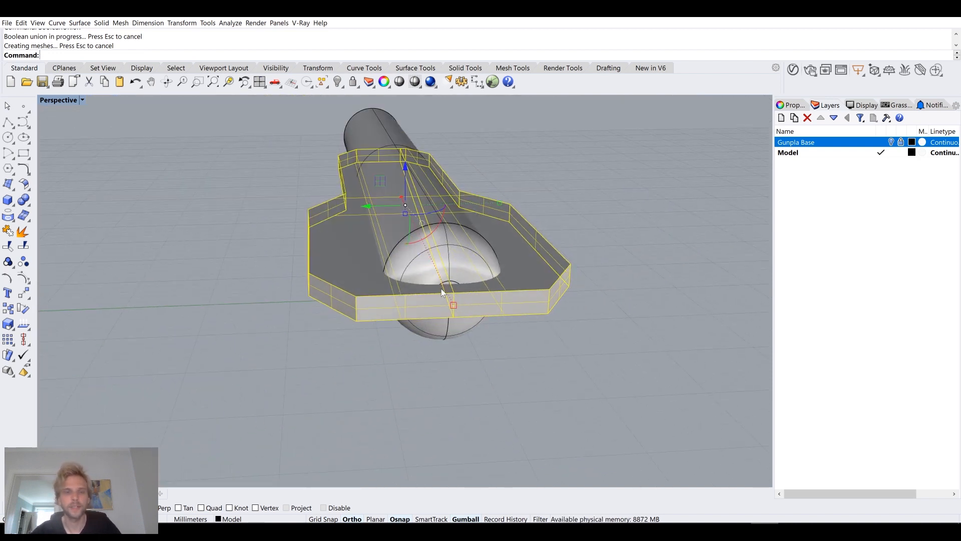
{"action": "type", "text": "MergeAll"}
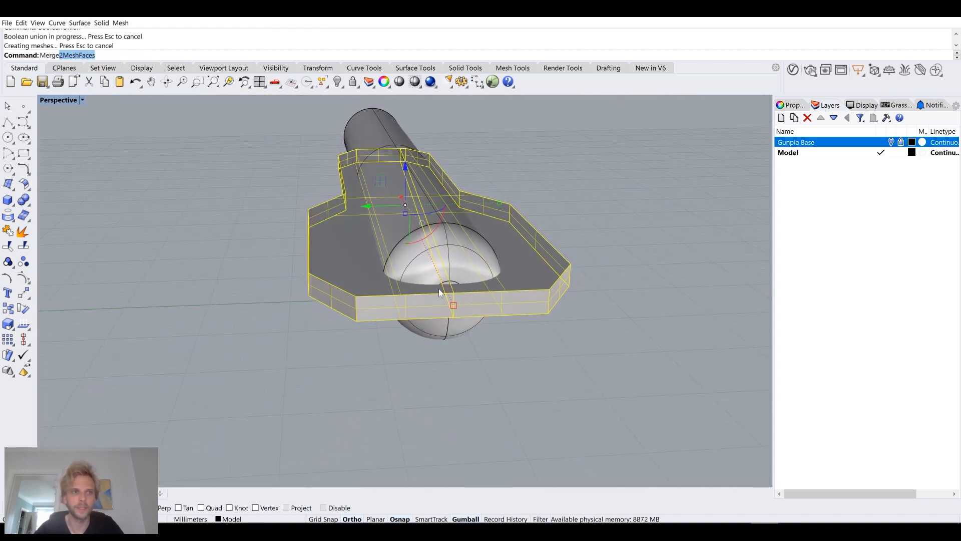
{"action": "type", "text": "F"}
{"action": "key", "text": "Return"}
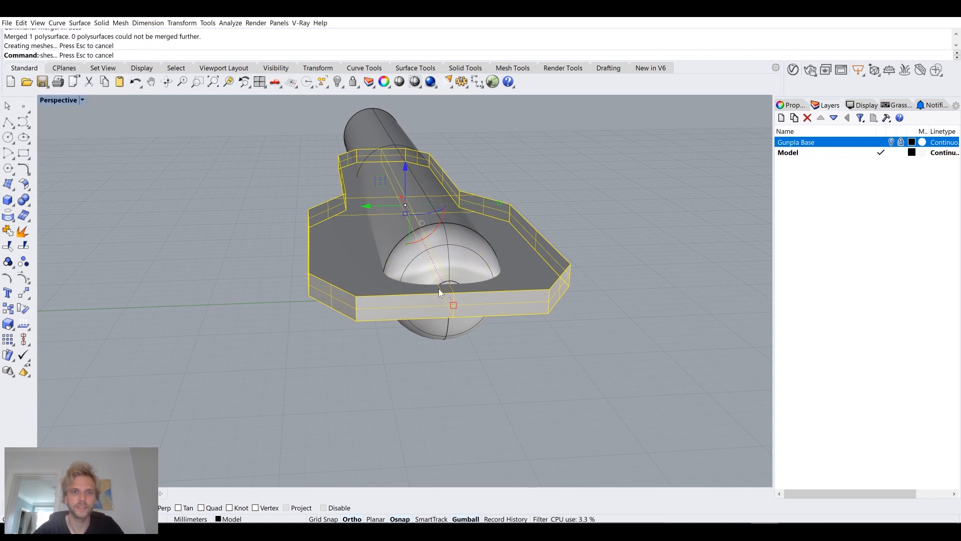
Join the rod and the merged wing plate with BooleanUnion, and check the result by selecting it
{"action": "right_click_drag", "start_coordinate": [290, 188], "coordinate": [356, 350]}
{"action": "left_click", "coordinate": [398, 240]}
{"action": "left_click", "coordinate": [399, 239]}
{"action": "type", "text": "BooleanUnion"}
{"action": "key", "text": "Return"}
{"action": "right_click_drag", "start_coordinate": [425, 290], "coordinate": [469, 271]}
{"action": "left_click", "coordinate": [359, 247]}
{"action": "left_click", "coordinate": [368, 347]}
{"action": "scroll", "coordinate": [386, 270], "scroll_direction": "down", "scroll_amount": 3}
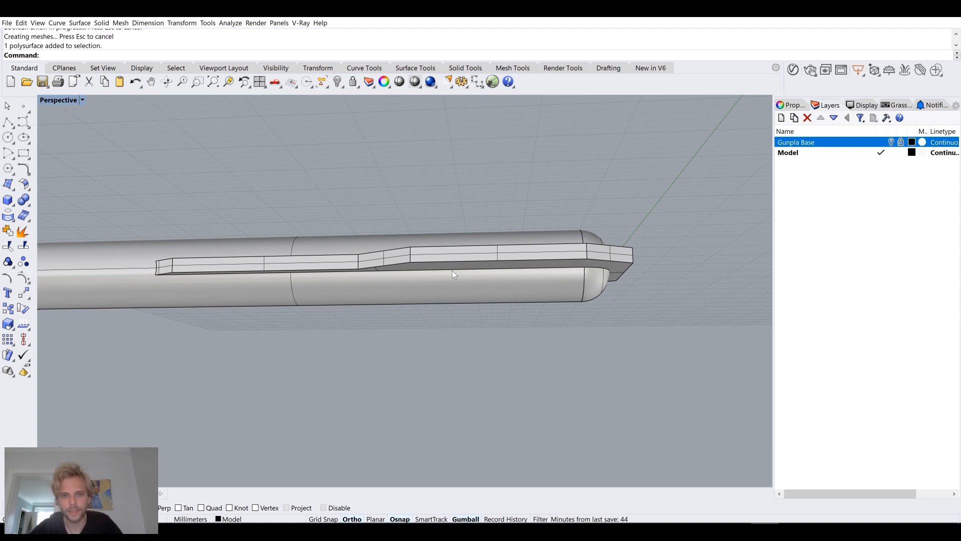
{"action": "right_click_drag", "start_coordinate": [590, 279], "coordinate": [576, 305]}
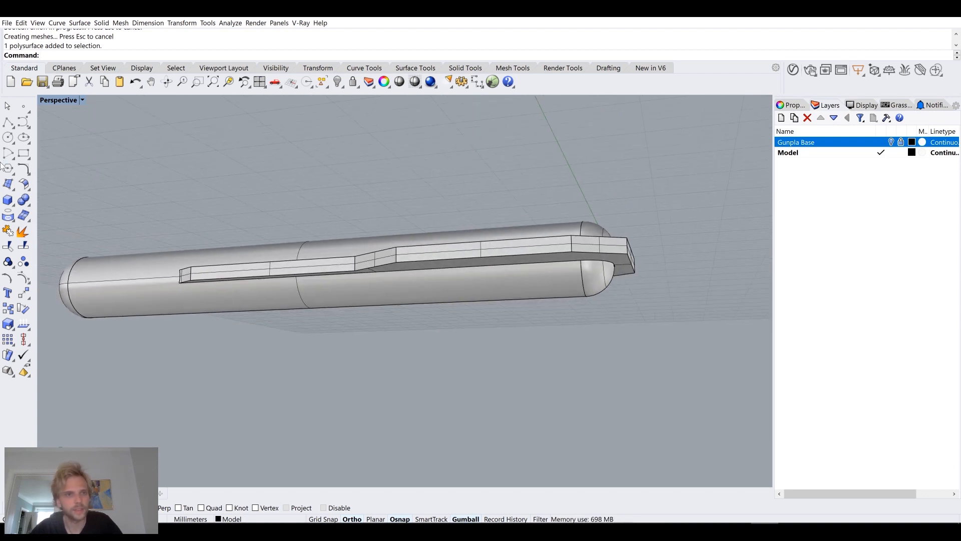
{"action": "left_click", "coordinate": [8, 200]}
{"action": "left_click", "coordinate": [630, 265]}
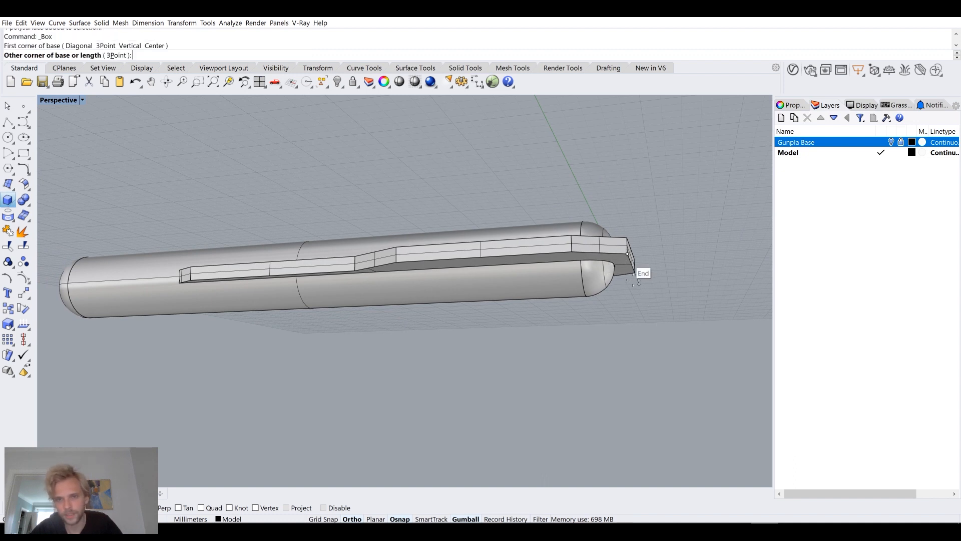
{"action": "left_click", "coordinate": [633, 281]}
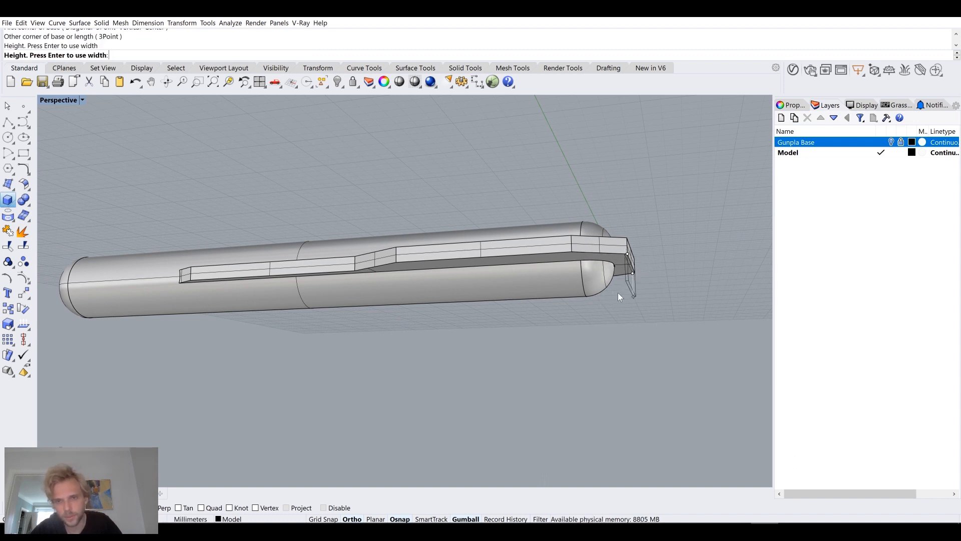
{"action": "key", "text": "Escape"}
Draw a solid box below the wing plate, starting from the lower corner at the plate's wide end
{"action": "right_click", "coordinate": [630, 286]}
{"action": "scroll", "coordinate": [628, 262], "scroll_direction": "up", "scroll_amount": 2}
{"action": "left_click", "coordinate": [627, 252]}
{"action": "left_click", "coordinate": [637, 277]}
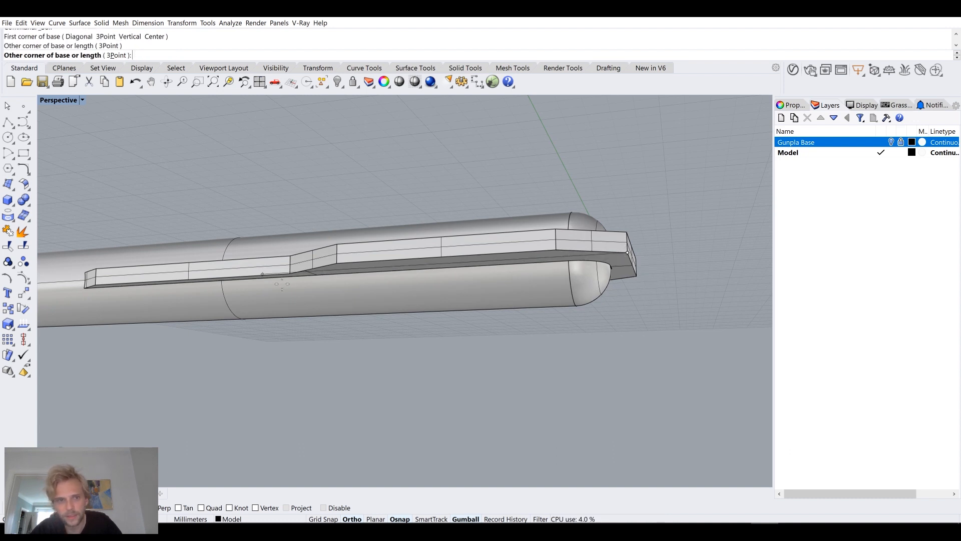
{"action": "left_click", "coordinate": [219, 289]}
{"action": "left_click", "coordinate": [222, 385]}
{"action": "right_click_drag", "start_coordinate": [221, 385], "coordinate": [383, 359]}
{"action": "left_click", "coordinate": [383, 359]}
Move the box along the rod's axis so it starts under the plate's widening and extends past the plate's end
{"action": "right_click_drag", "start_coordinate": [292, 389], "coordinate": [328, 375]}
{"action": "right_click_drag", "start_coordinate": [396, 339], "coordinate": [354, 349]}
{"action": "left_click_drag", "start_coordinate": [376, 334], "coordinate": [425, 325]}
{"action": "left_click_drag", "start_coordinate": [323, 329], "coordinate": [385, 330]}
{"action": "right_click_drag", "start_coordinate": [332, 331], "coordinate": [378, 332]}
{"action": "left_click_drag", "start_coordinate": [357, 329], "coordinate": [479, 331]}
{"action": "left_click", "coordinate": [279, 358]}
{"action": "right_click_drag", "start_coordinate": [284, 358], "coordinate": [300, 295]}
{"action": "left_click", "coordinate": [352, 296]}
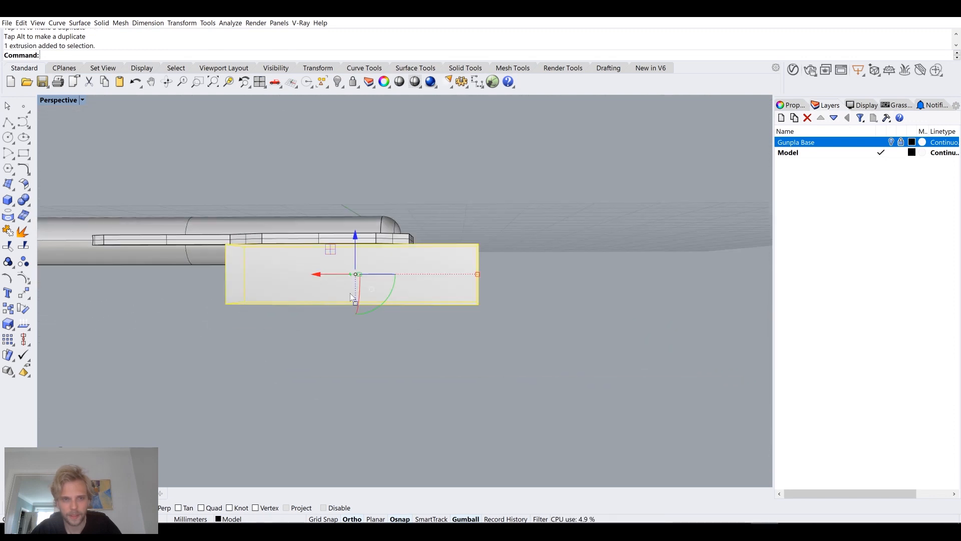
{"action": "left_click_drag", "start_coordinate": [321, 275], "coordinate": [343, 277]}
{"action": "left_click", "coordinate": [257, 329]}
Turn on the box's edit points with SolidPtOn and slant its inner end by moving the lower corner points outward
{"action": "scroll", "coordinate": [234, 271], "scroll_direction": "up", "scroll_amount": 6}
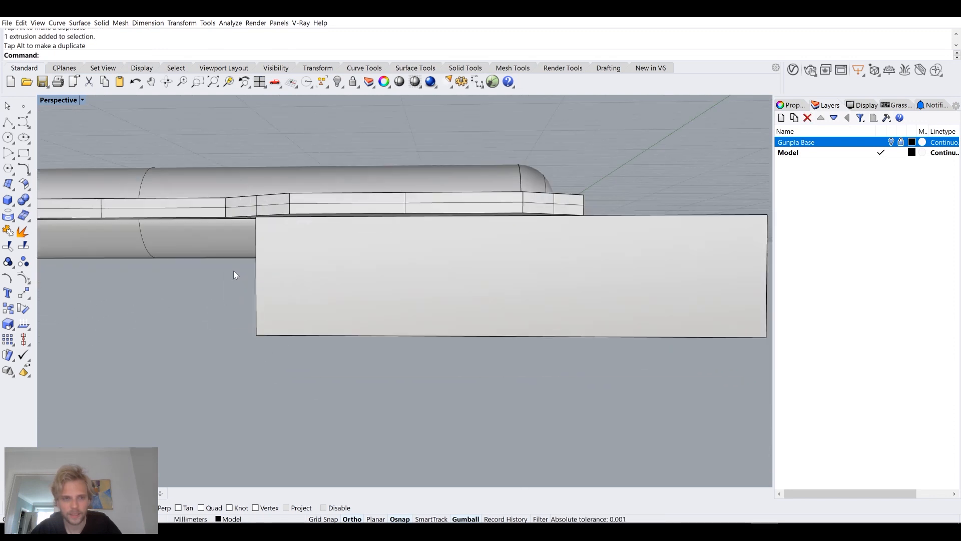
{"action": "right_click_drag", "start_coordinate": [295, 299], "coordinate": [317, 296]}
{"action": "left_click", "coordinate": [319, 297]}
{"action": "scroll", "coordinate": [320, 297], "scroll_direction": "down", "scroll_amount": 2}
{"action": "scroll", "coordinate": [233, 271], "scroll_direction": "up", "scroll_amount": 2}
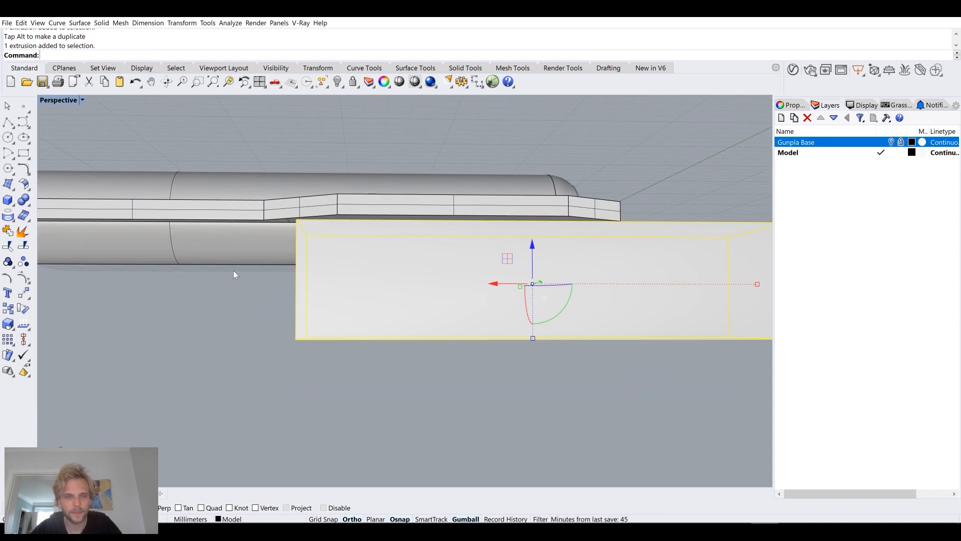
{"action": "scroll", "coordinate": [326, 248], "scroll_direction": "down", "scroll_amount": 3}
{"action": "scroll", "coordinate": [291, 252], "scroll_direction": "up", "scroll_amount": 2}
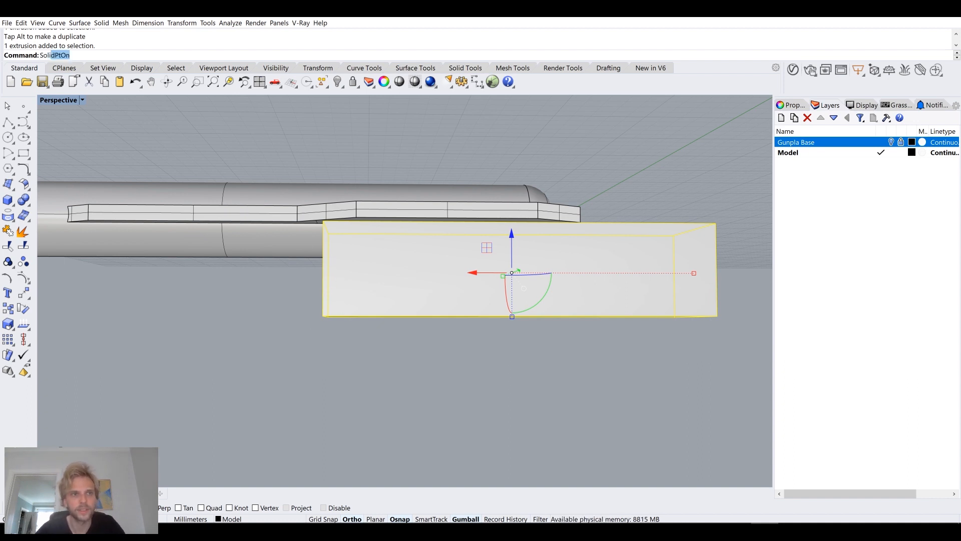
{"action": "key", "text": "BackSpace"}
{"action": "type", "text": "d"}
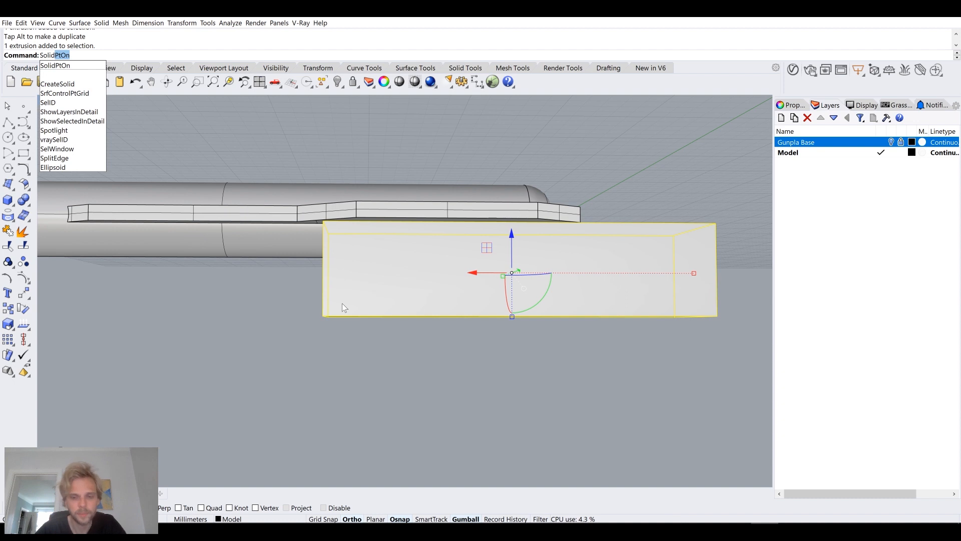
{"action": "key", "text": "Return"}
{"action": "left_click_drag", "start_coordinate": [349, 343], "coordinate": [184, 311]}
{"action": "right_click_drag", "start_coordinate": [261, 341], "coordinate": [377, 328]}
Shift the two lower corner points of the slanted end slightly farther along the rod
{"action": "left_click_drag", "start_coordinate": [231, 285], "coordinate": [315, 338]}
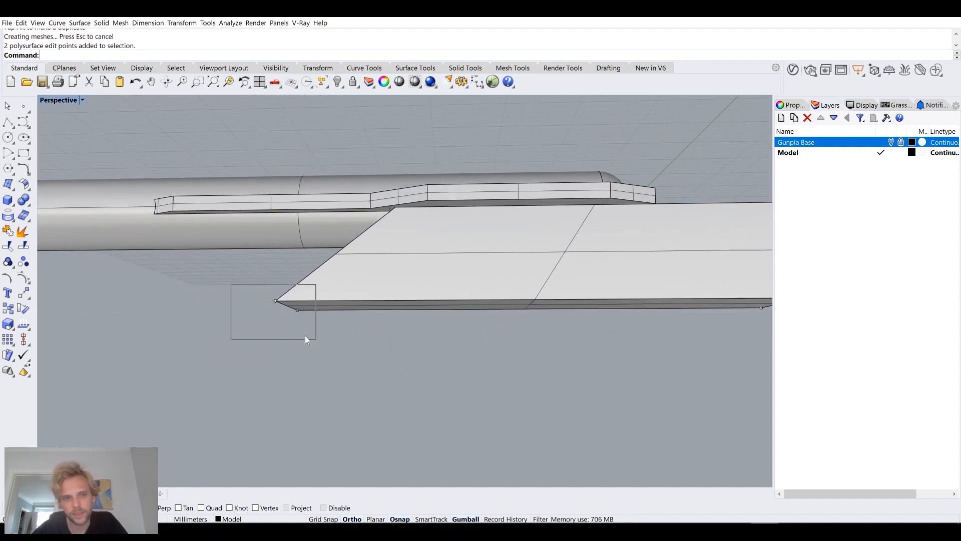
{"action": "left_click_drag", "start_coordinate": [256, 312], "coordinate": [245, 309]}
{"action": "left_click", "coordinate": [378, 339]}
{"action": "scroll", "coordinate": [380, 343], "scroll_direction": "down", "scroll_amount": 5}
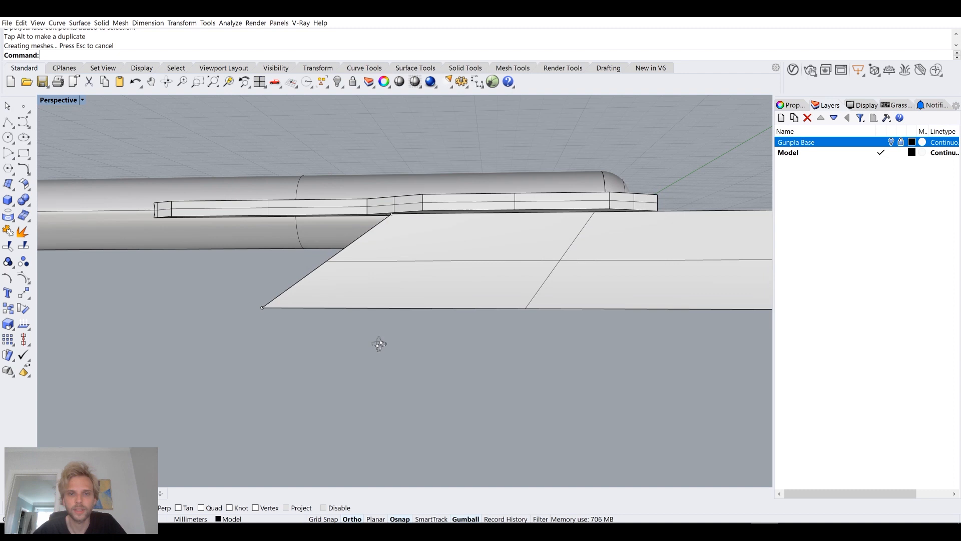
Subtract the slanted box from the winged rod with BooleanDifference to cut away the rod's underside at the wide end
{"action": "right_click_drag", "start_coordinate": [406, 323], "coordinate": [371, 296]}
{"action": "scroll", "coordinate": [312, 254], "scroll_direction": "up", "scroll_amount": 2}
{"action": "left_click", "coordinate": [329, 263]}
{"action": "type", "text": "BooleanD"}
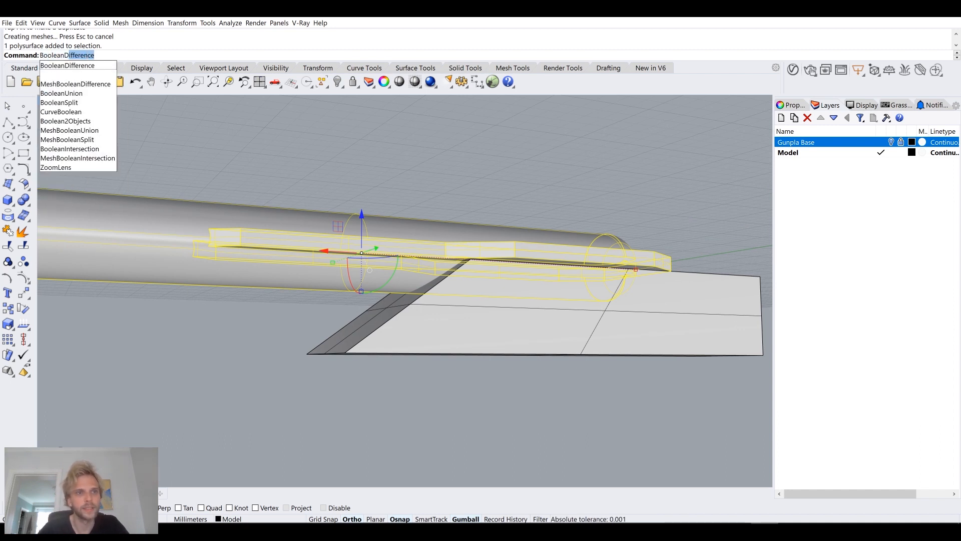
{"action": "key", "text": "Return"}
{"action": "left_click", "coordinate": [496, 335]}
{"action": "key", "text": "Return"}
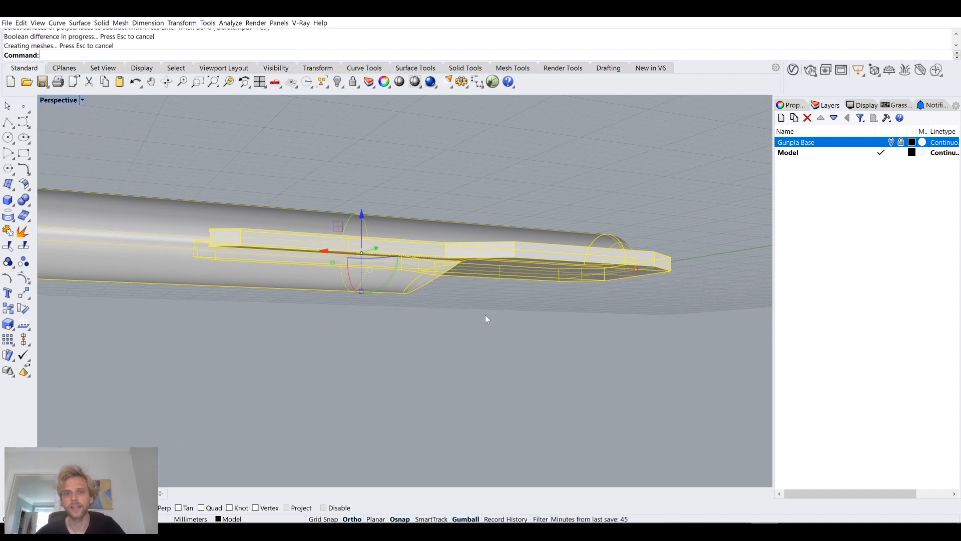
{"action": "right_click_drag", "start_coordinate": [491, 350], "coordinate": [518, 395]}
{"action": "scroll", "coordinate": [495, 351], "scroll_direction": "down", "scroll_amount": 4}
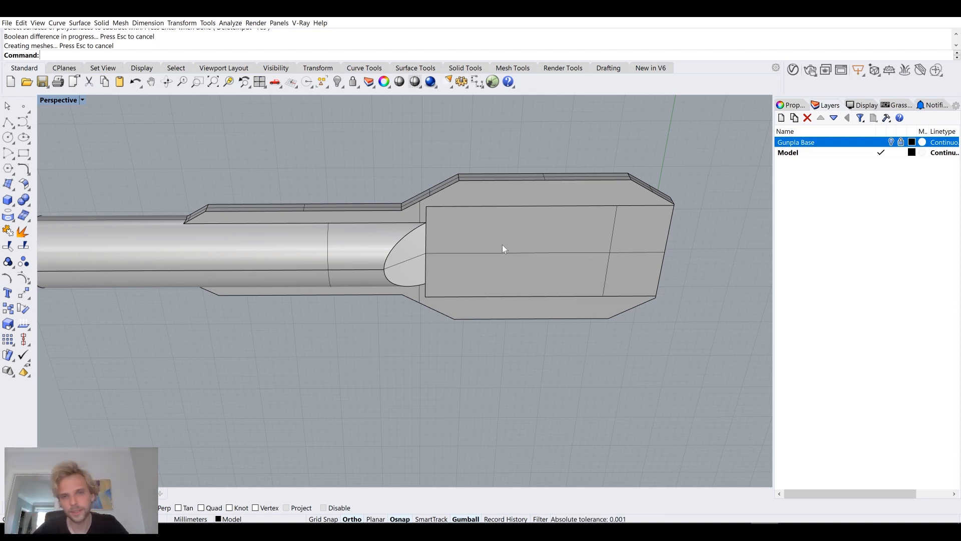
Merge the coplanar faces on the cut underside of the winged rod with MergeAllFaces
{"action": "right_click_drag", "start_coordinate": [394, 228], "coordinate": [416, 273]}
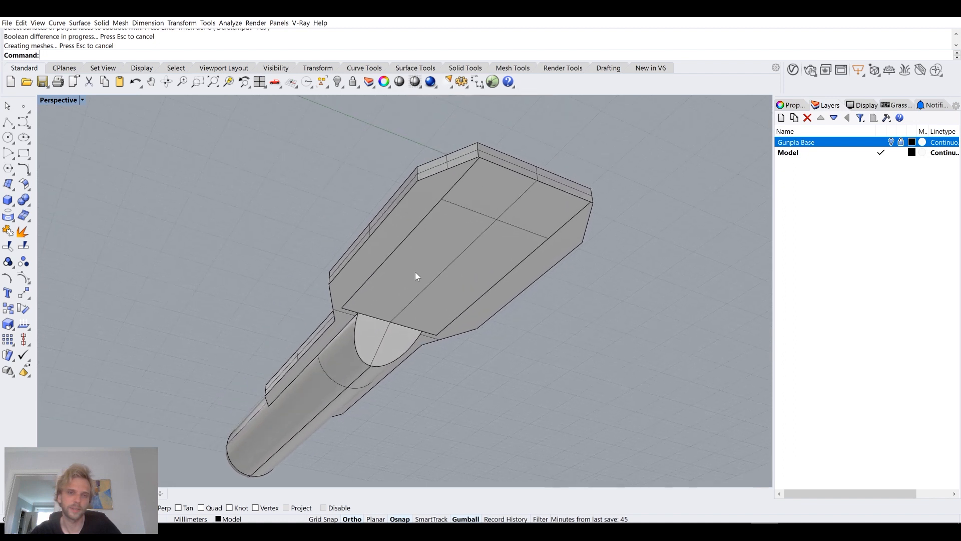
{"action": "right_click_drag", "start_coordinate": [505, 258], "coordinate": [376, 221]}
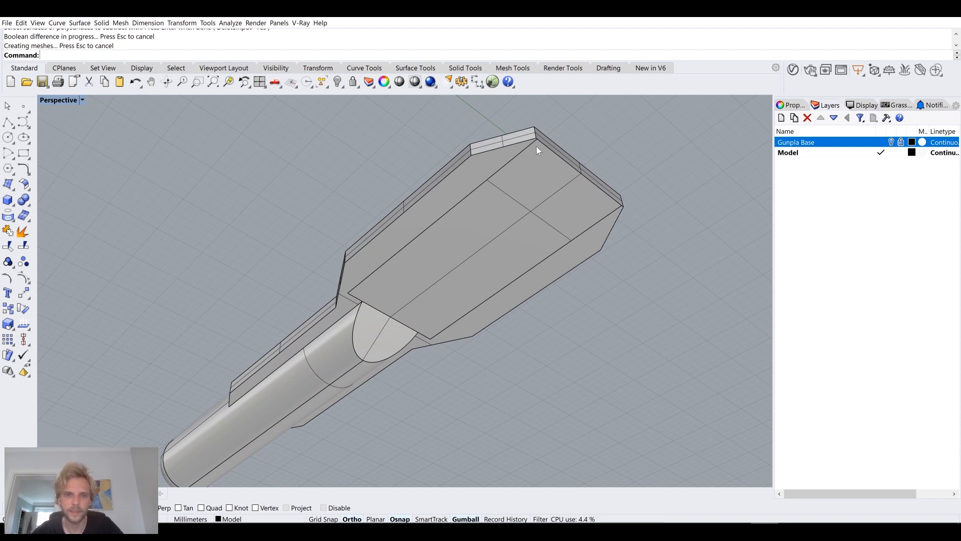
{"action": "left_click", "coordinate": [466, 261]}
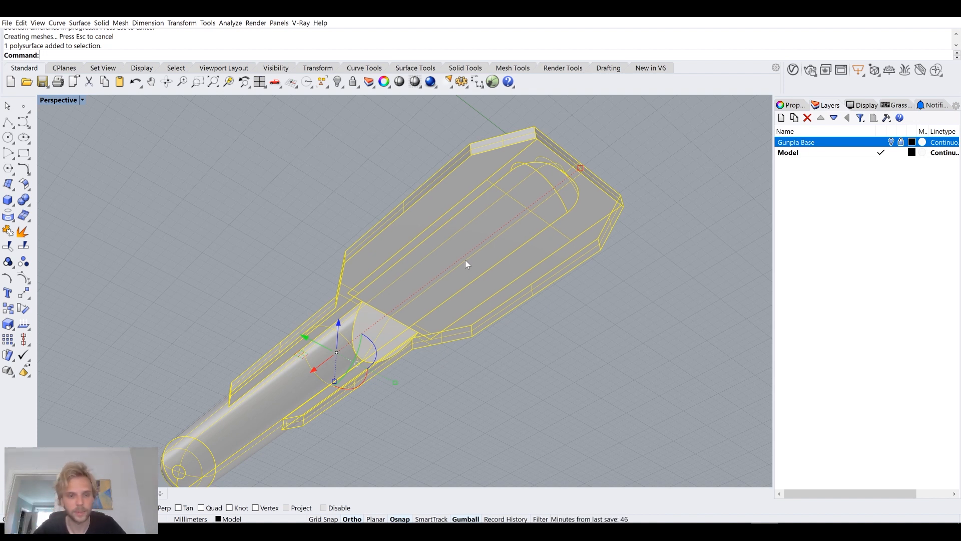
{"action": "type", "text": "MergeAllFaces"}
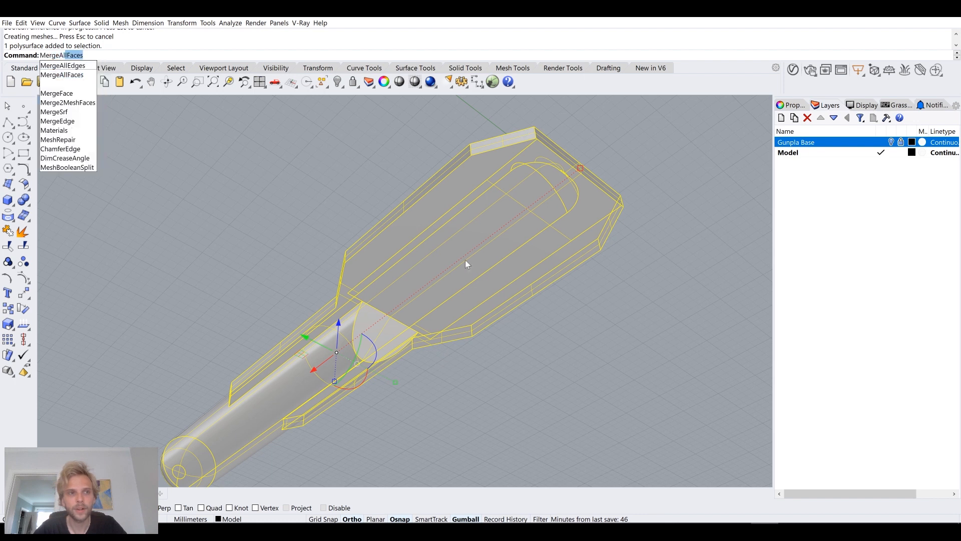
{"action": "key", "text": "Return"}
{"action": "key", "text": "Escape"}
{"action": "right_click_drag", "start_coordinate": [465, 260], "coordinate": [553, 243]}
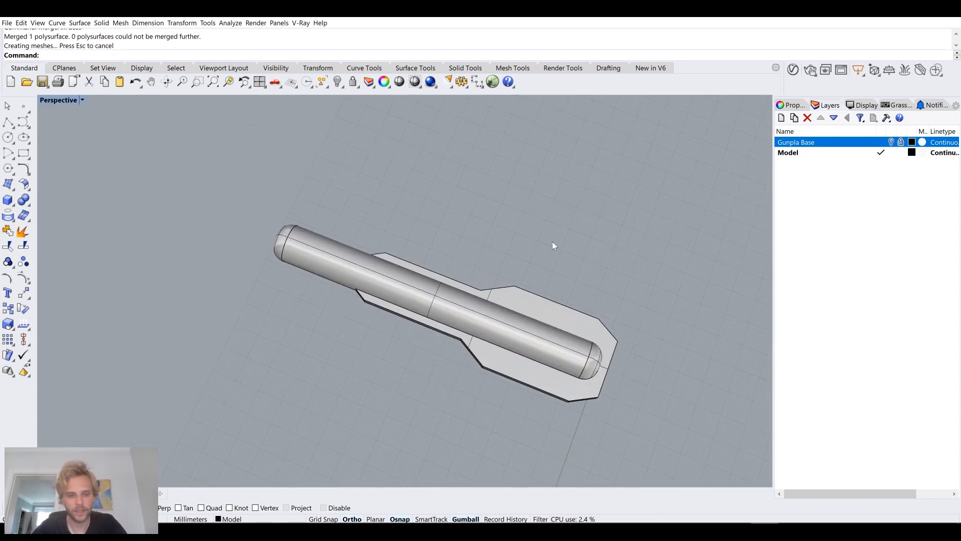
Bring back the hidden sphere and move the winged rod along its axis to line up beneath it
{"action": "key", "text": "Return"}
{"action": "right_click_drag", "start_coordinate": [401, 302], "coordinate": [389, 338]}
{"action": "left_click", "coordinate": [341, 272]}
{"action": "left_click_drag", "start_coordinate": [396, 349], "coordinate": [351, 346]}
{"action": "left_click", "coordinate": [308, 320]}
Copy the winged rod straight up to the sphere and rotate the copy about its long axis
{"action": "right_click_drag", "start_coordinate": [308, 320], "coordinate": [395, 284]}
{"action": "left_click", "coordinate": [354, 287]}
{"action": "key", "text": "alt"}
{"action": "left_click_drag", "start_coordinate": [400, 290], "coordinate": [397, 238]}
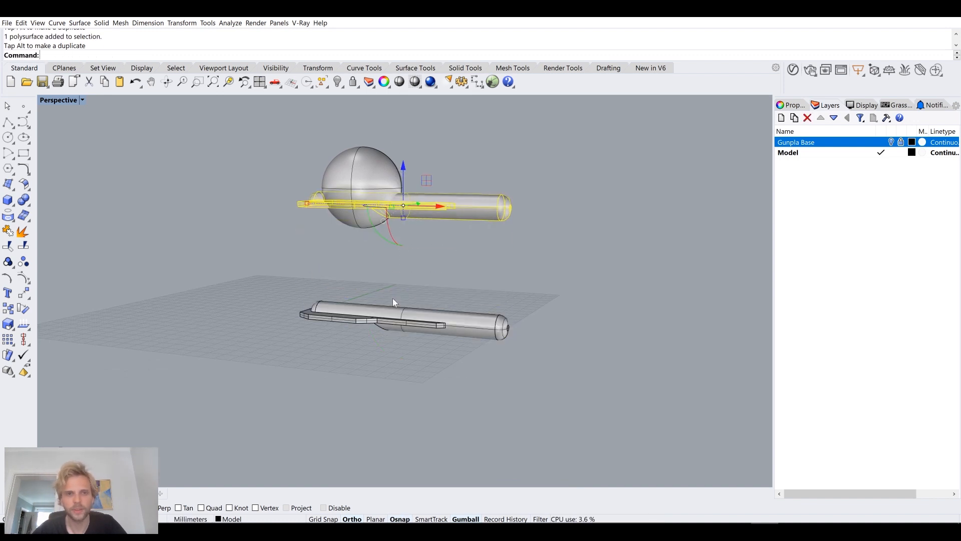
{"action": "right_click_drag", "start_coordinate": [446, 149], "coordinate": [402, 237]}
{"action": "left_click_drag", "start_coordinate": [419, 220], "coordinate": [521, 193]}
{"action": "right_click_drag", "start_coordinate": [521, 193], "coordinate": [560, 180]}
View the copied rod and the sphere in the Front view, and return to the four-viewport layout
{"action": "double_click", "coordinate": [66, 102]}
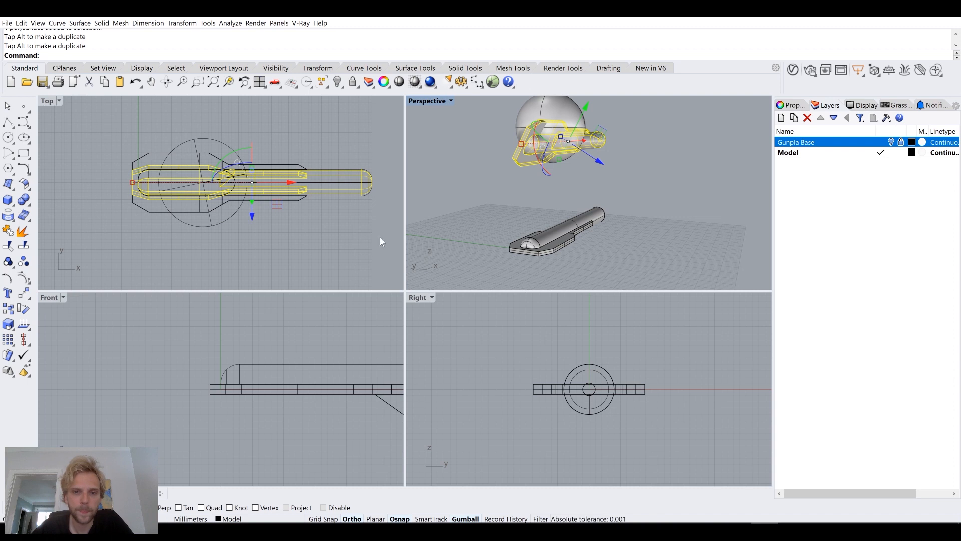
{"action": "double_click", "coordinate": [49, 298]}
{"action": "scroll", "coordinate": [375, 277], "scroll_direction": "down", "scroll_amount": 15}
{"action": "right_click_drag", "start_coordinate": [361, 245], "coordinate": [320, 261]}
{"action": "double_click", "coordinate": [48, 100]}
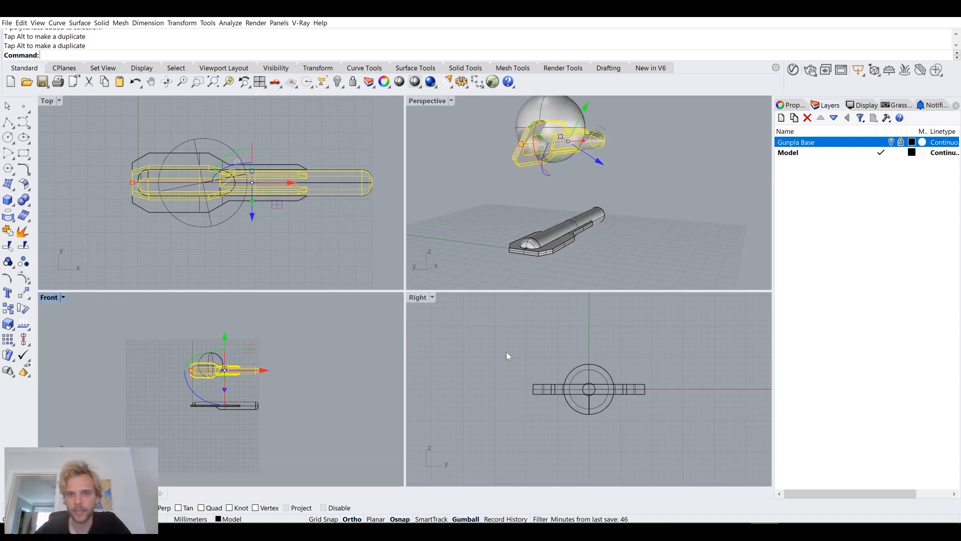
Maximize the Right viewport, centre it on the sphere, and set its display mode to Shaded
{"action": "double_click", "coordinate": [422, 298]}
{"action": "scroll", "coordinate": [421, 297], "scroll_direction": "down", "scroll_amount": 8}
{"action": "right_click_drag", "start_coordinate": [399, 219], "coordinate": [398, 272]}
{"action": "scroll", "coordinate": [398, 272], "scroll_direction": "up", "scroll_amount": 4}
{"action": "left_click", "coordinate": [56, 100]}
{"action": "left_click", "coordinate": [48, 100]}
{"action": "left_click", "coordinate": [48, 101]}
{"action": "left_click", "coordinate": [61, 133]}
{"action": "right_click_drag", "start_coordinate": [453, 291], "coordinate": [404, 244]}
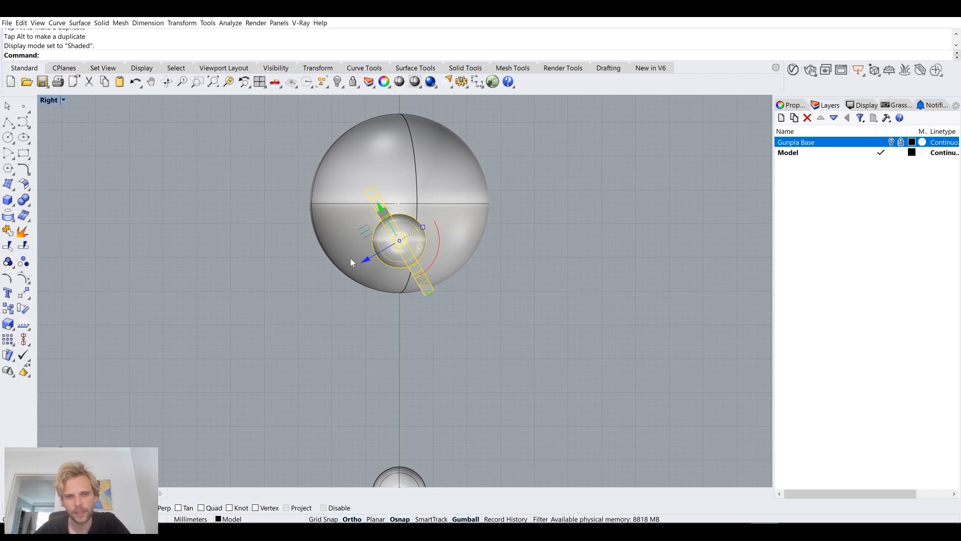
Deselect the copied rod and change the viewport from the Right view to the Left view
{"action": "left_click", "coordinate": [324, 323]}
{"action": "scroll", "coordinate": [439, 243], "scroll_direction": "up", "scroll_amount": 2}
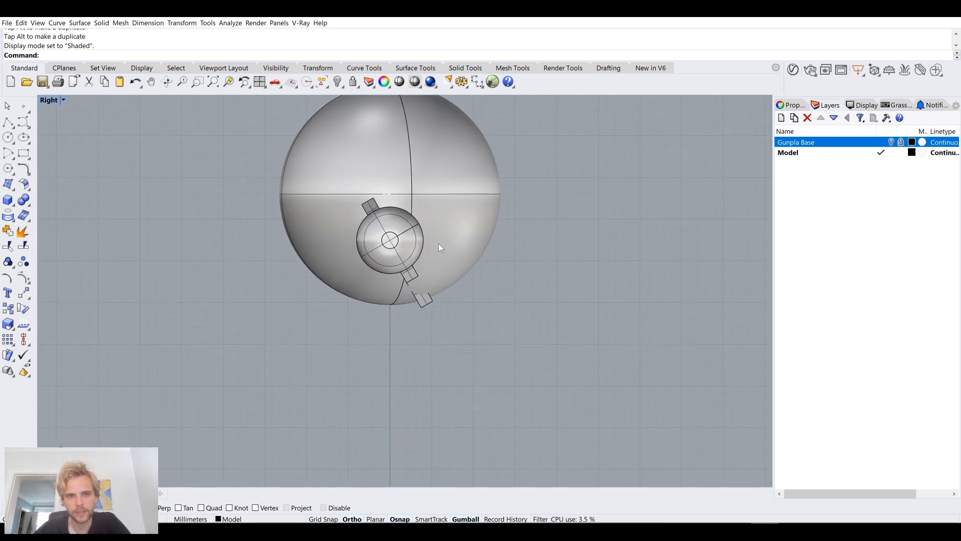
{"action": "scroll", "coordinate": [397, 257], "scroll_direction": "down", "scroll_amount": 4}
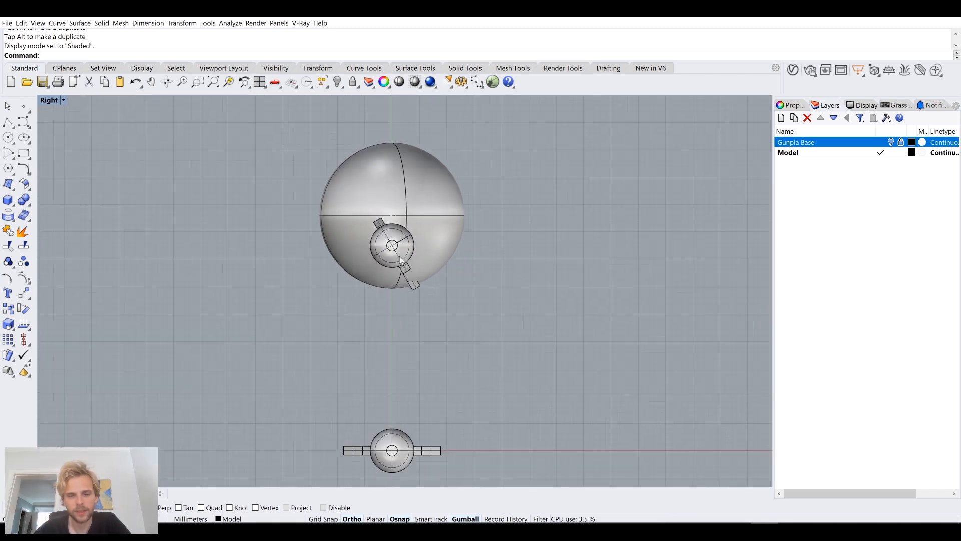
{"action": "left_click", "coordinate": [45, 103]}
{"action": "mouse_move", "coordinate": [145, 274]}
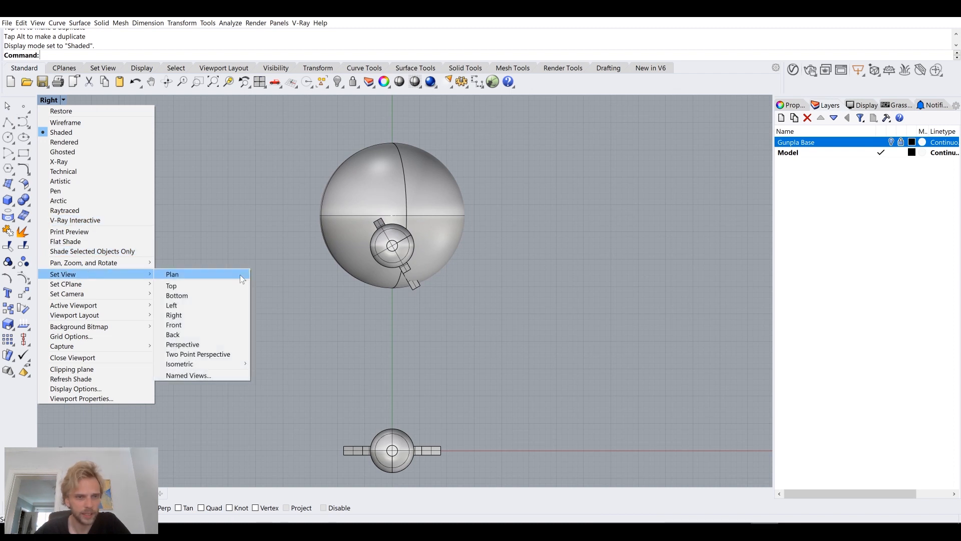
{"action": "left_click", "coordinate": [202, 305]}
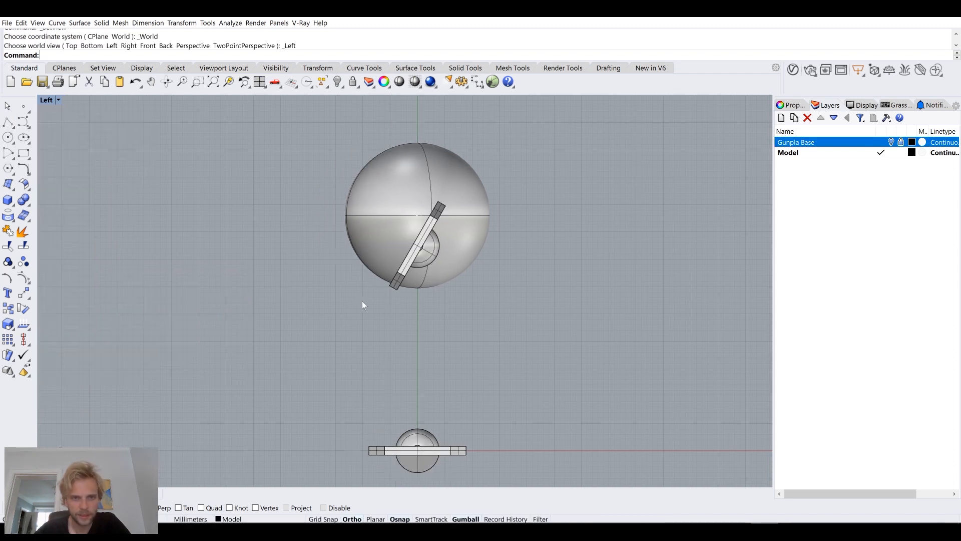
Move the copied rod horizontally to the outer side of the sphere in the Left view
{"action": "scroll", "coordinate": [430, 246], "scroll_direction": "up", "scroll_amount": 4}
{"action": "left_click", "coordinate": [415, 247]}
{"action": "left_click_drag", "start_coordinate": [437, 224], "coordinate": [519, 230]}
{"action": "left_click_drag", "start_coordinate": [507, 228], "coordinate": [519, 228]}
{"action": "left_click", "coordinate": [588, 276]}
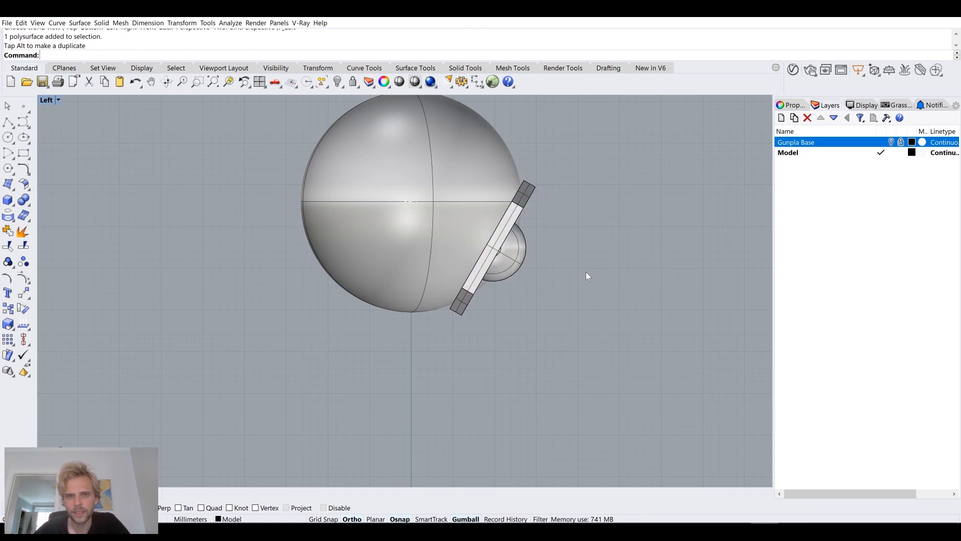
Return to the four-viewport layout, maximize the Perspective viewport, and shift the copied rod alongside the sphere
{"action": "double_click", "coordinate": [47, 100]}
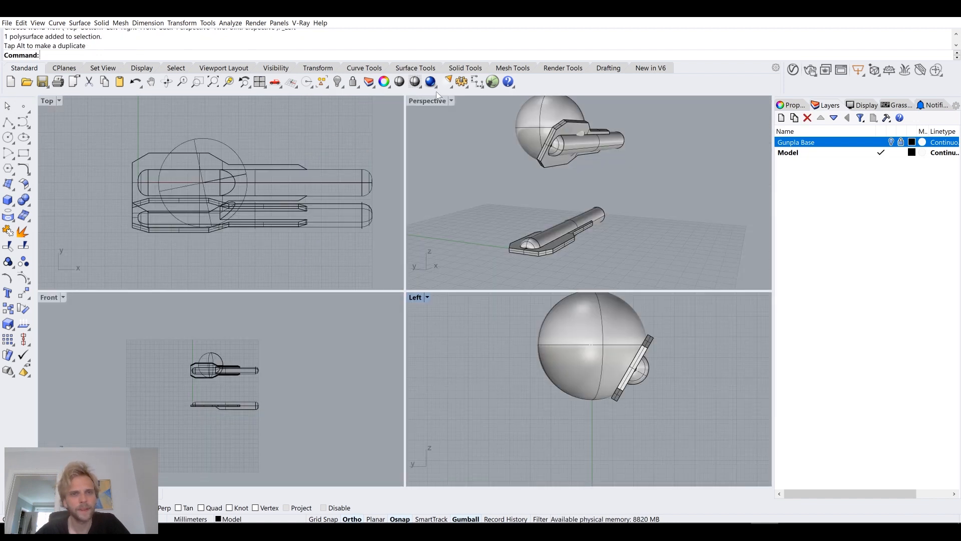
{"action": "double_click", "coordinate": [428, 102]}
{"action": "right_click_drag", "start_coordinate": [426, 100], "coordinate": [349, 241]}
{"action": "left_click", "coordinate": [349, 241]}
{"action": "left_click_drag", "start_coordinate": [427, 257], "coordinate": [473, 264]}
{"action": "right_click_drag", "start_coordinate": [471, 255], "coordinate": [392, 168]}
{"action": "left_click", "coordinate": [393, 168]}
Rotate the copied rod about the vertical axis and shift its plate against the sphere
{"action": "scroll", "coordinate": [293, 243], "scroll_direction": "up", "scroll_amount": 6}
{"action": "right_click_drag", "start_coordinate": [293, 243], "coordinate": [381, 275]}
{"action": "scroll", "coordinate": [285, 267], "scroll_direction": "down", "scroll_amount": 4}
{"action": "left_click", "coordinate": [413, 323]}
{"action": "right_click_drag", "start_coordinate": [413, 323], "coordinate": [383, 281]}
{"action": "left_click_drag", "start_coordinate": [377, 288], "coordinate": [388, 281]}
{"action": "right_click_drag", "start_coordinate": [388, 281], "coordinate": [322, 350]}
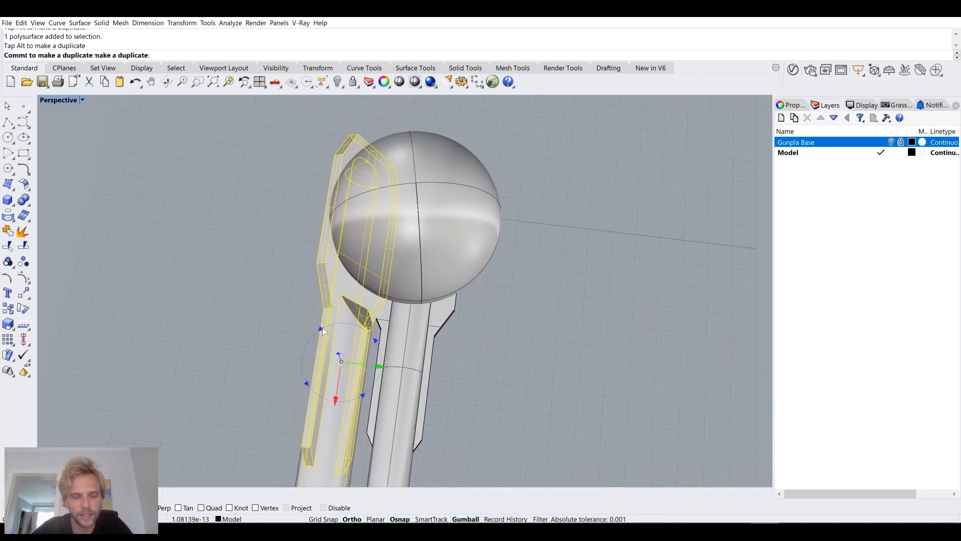
{"action": "left_click_drag", "start_coordinate": [323, 330], "coordinate": [339, 319]}
{"action": "left_click_drag", "start_coordinate": [371, 384], "coordinate": [304, 333]}
{"action": "left_click", "coordinate": [435, 345]}
Fine-tune the rod's position with small moves, including a vertical nudge, so its plate sits on the sphere
{"action": "right_click_drag", "start_coordinate": [435, 345], "coordinate": [410, 320]}
{"action": "left_click", "coordinate": [333, 324]}
{"action": "left_click_drag", "start_coordinate": [355, 329], "coordinate": [361, 327]}
{"action": "left_click", "coordinate": [518, 326]}
{"action": "right_click_drag", "start_coordinate": [518, 327], "coordinate": [631, 254]}
{"action": "left_click", "coordinate": [485, 242]}
{"action": "right_click_drag", "start_coordinate": [485, 243], "coordinate": [459, 232]}
{"action": "left_click_drag", "start_coordinate": [473, 236], "coordinate": [478, 233]}
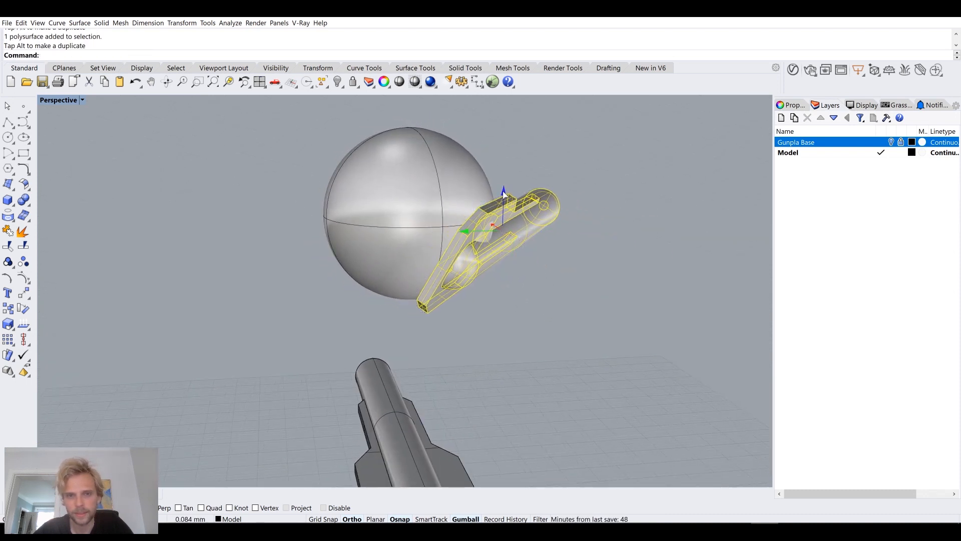
{"action": "left_click", "coordinate": [545, 286]}
Mirror a copy of the angled rod to the other side of the sphere, starting the mirror plane at 0
{"action": "right_click_drag", "start_coordinate": [545, 287], "coordinate": [526, 320]}
{"action": "left_click", "coordinate": [513, 260]}
{"action": "type", "text": "Mirror"}
{"action": "key", "text": "Return"}
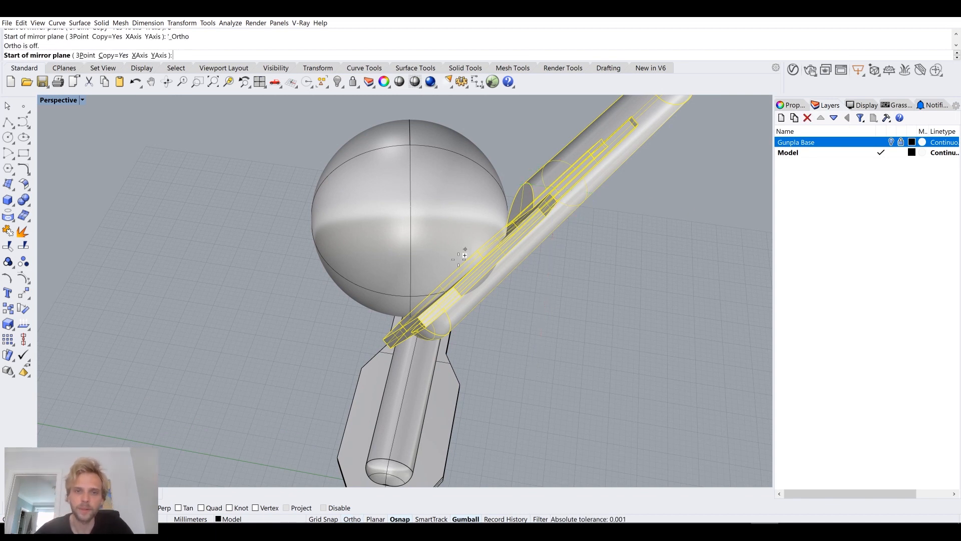
{"action": "scroll", "coordinate": [406, 368], "scroll_direction": "down", "scroll_amount": 5}
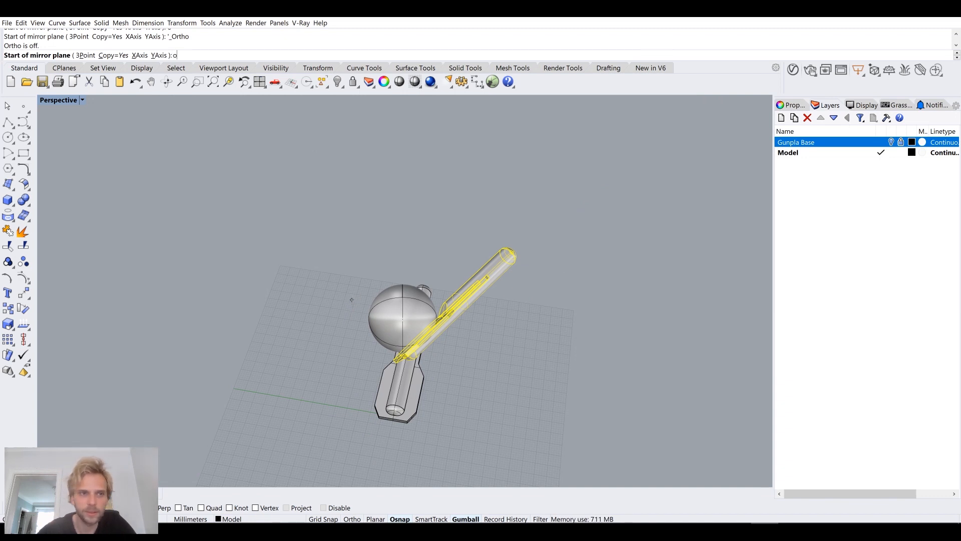
{"action": "type", "text": "0"}
{"action": "key", "text": "Return"}
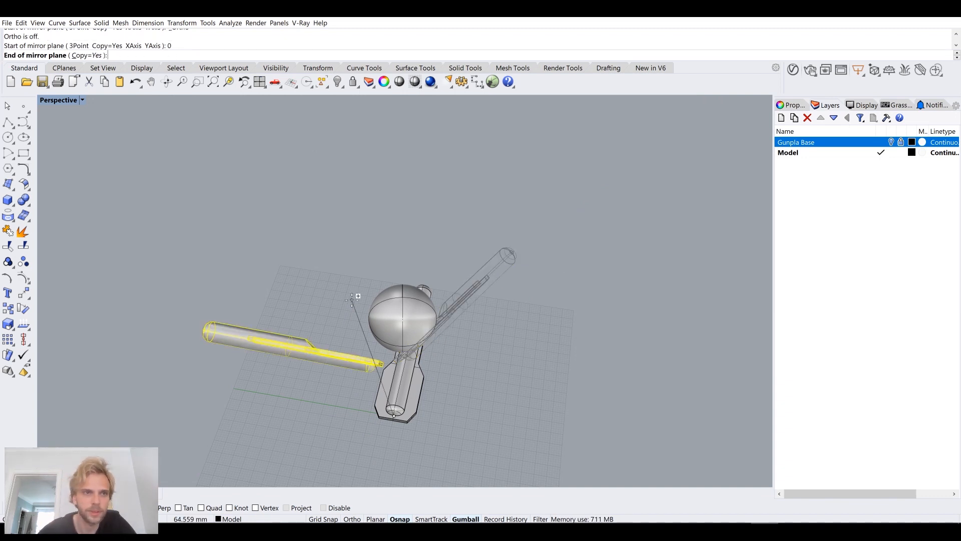
{"action": "left_click", "coordinate": [455, 156]}
{"action": "right_click_drag", "start_coordinate": [383, 264], "coordinate": [467, 300]}
Show the Gunpla Base layer to examine how both rods and the sphere fit the figure, and hide it again
{"action": "left_click", "coordinate": [891, 142]}
{"action": "right_click_drag", "start_coordinate": [603, 331], "coordinate": [508, 240]}
{"action": "scroll", "coordinate": [478, 235], "scroll_direction": "up", "scroll_amount": 3}
{"action": "right_click_drag", "start_coordinate": [434, 254], "coordinate": [442, 277]}
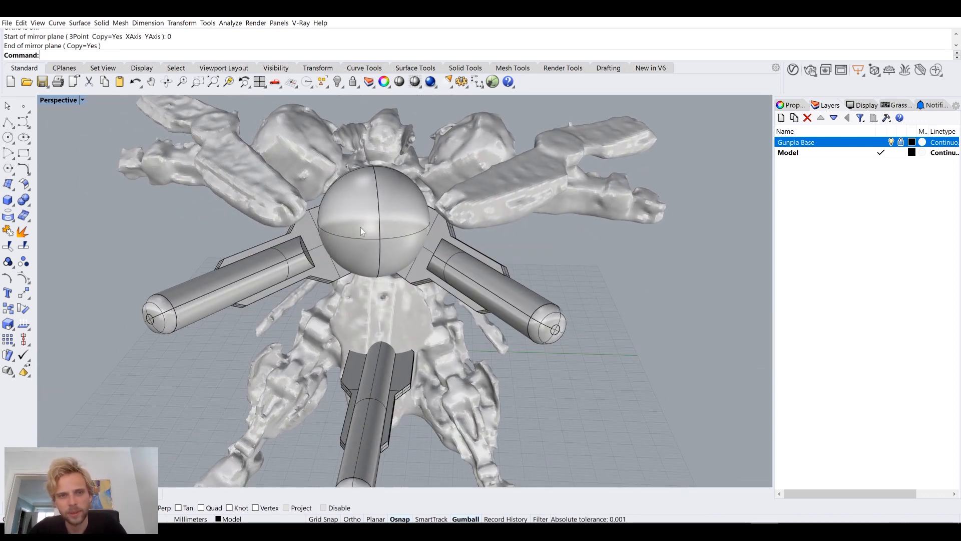
{"action": "right_click_drag", "start_coordinate": [371, 171], "coordinate": [446, 170]}
{"action": "left_click", "coordinate": [501, 214]}
{"action": "right_click_drag", "start_coordinate": [517, 239], "coordinate": [554, 224]}
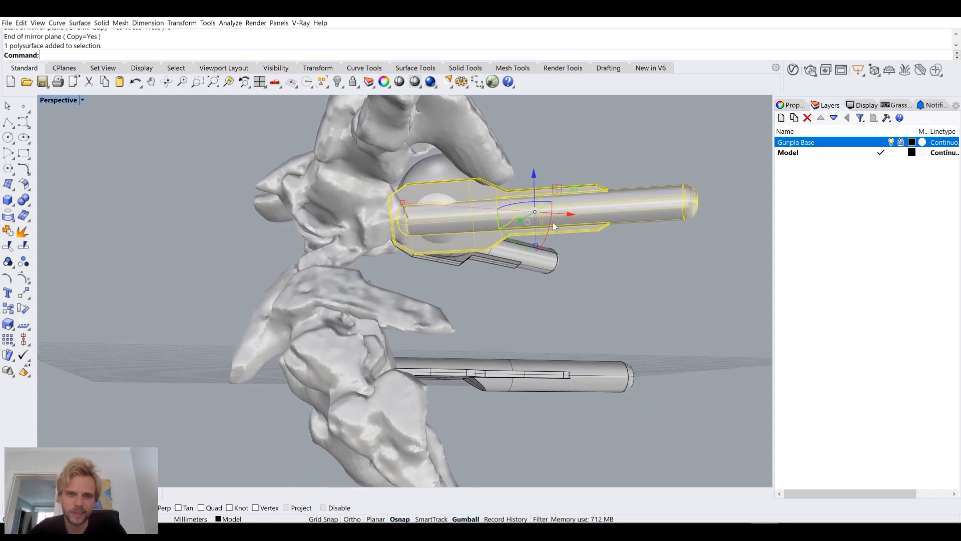
{"action": "right_click_drag", "start_coordinate": [510, 252], "coordinate": [522, 269]}
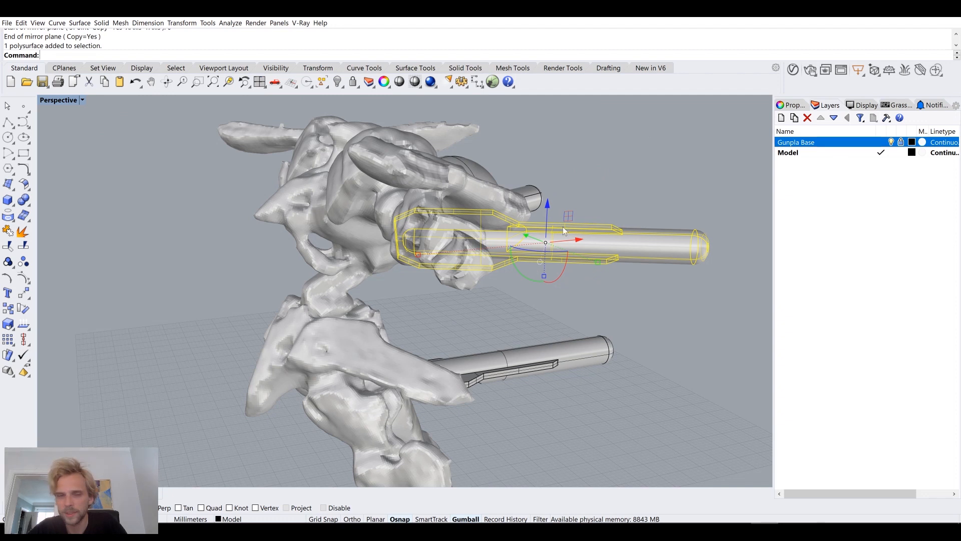
{"action": "left_click", "coordinate": [892, 142]}
Delete the mirrored rod copy on the far side of the sphere
{"action": "left_click", "coordinate": [369, 266]}
{"action": "left_click", "coordinate": [386, 223]}
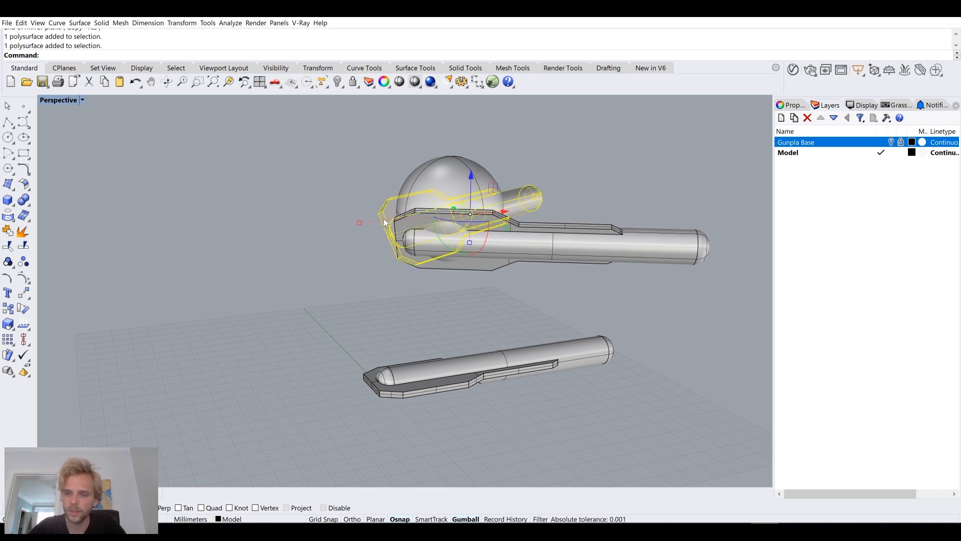
{"action": "key", "text": "Delete"}
Start Rotate3D on the remaining angled rod and set the rotation axis along its plate's short upper corner edge
{"action": "left_click", "coordinate": [543, 244]}
{"action": "scroll", "coordinate": [425, 250], "scroll_direction": "up", "scroll_amount": 5}
{"action": "right_click_drag", "start_coordinate": [425, 250], "coordinate": [500, 209]}
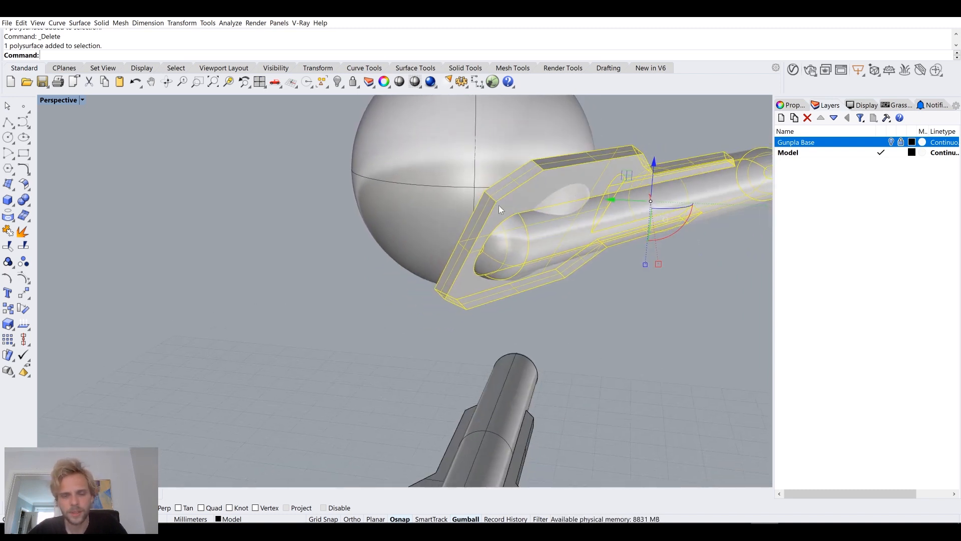
{"action": "scroll", "coordinate": [488, 195], "scroll_direction": "up", "scroll_amount": 2}
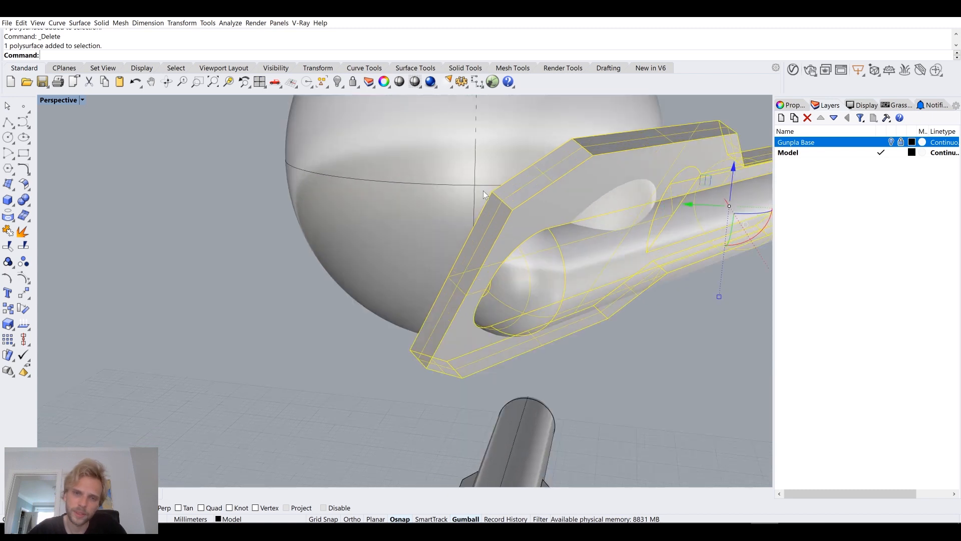
{"action": "scroll", "coordinate": [511, 206], "scroll_direction": "down", "scroll_amount": 3}
{"action": "right_click_drag", "start_coordinate": [513, 209], "coordinate": [518, 234]}
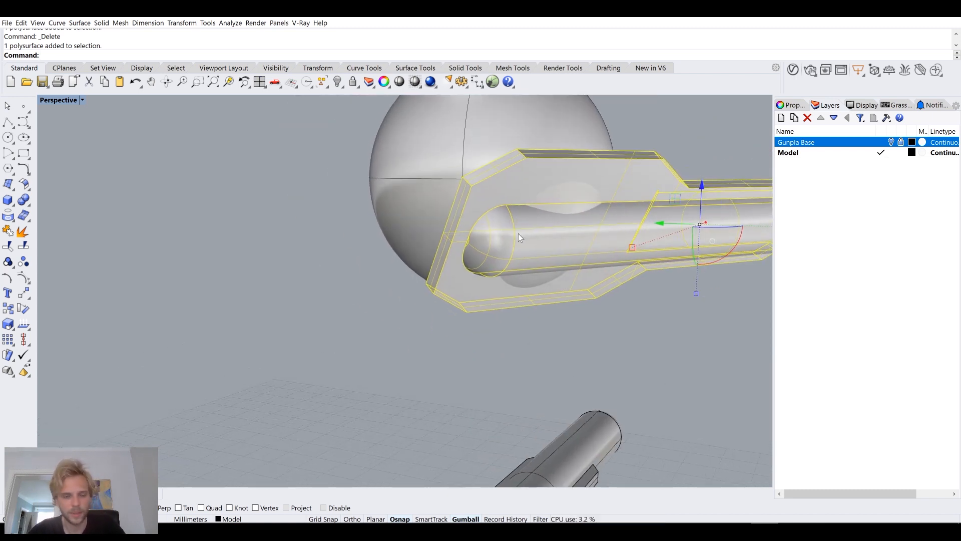
{"action": "type", "text": "Rotate"}
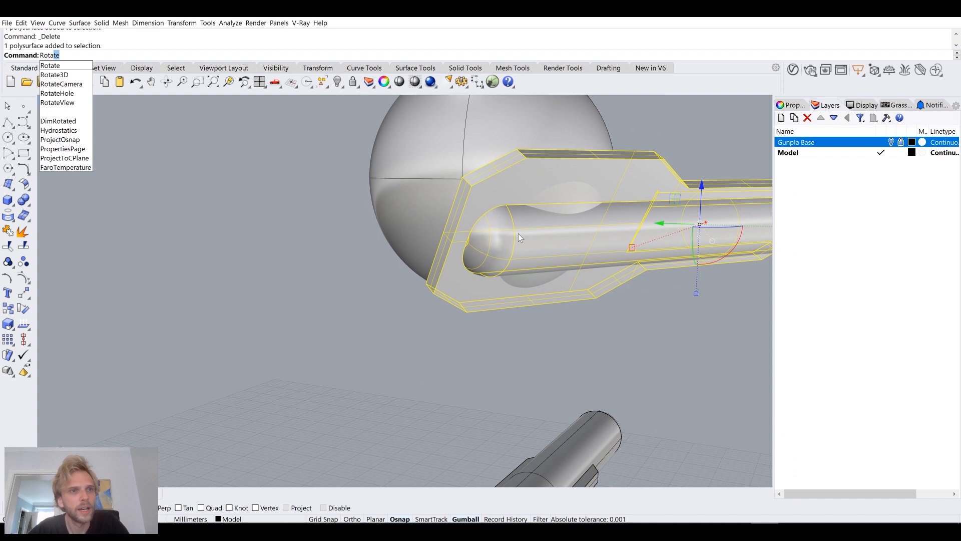
{"action": "key", "text": "Down"}
{"action": "key", "text": "Return"}
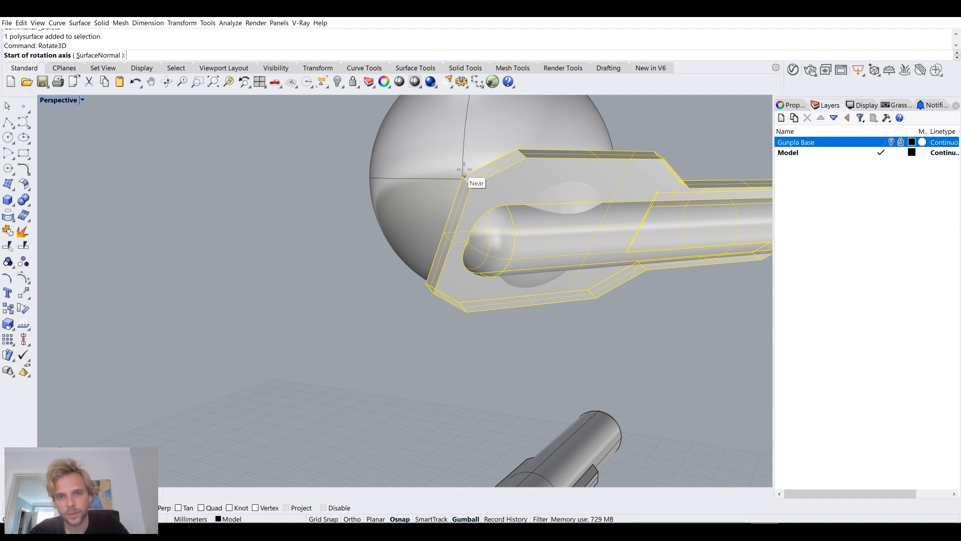
{"action": "scroll", "coordinate": [464, 176], "scroll_direction": "up", "scroll_amount": 5}
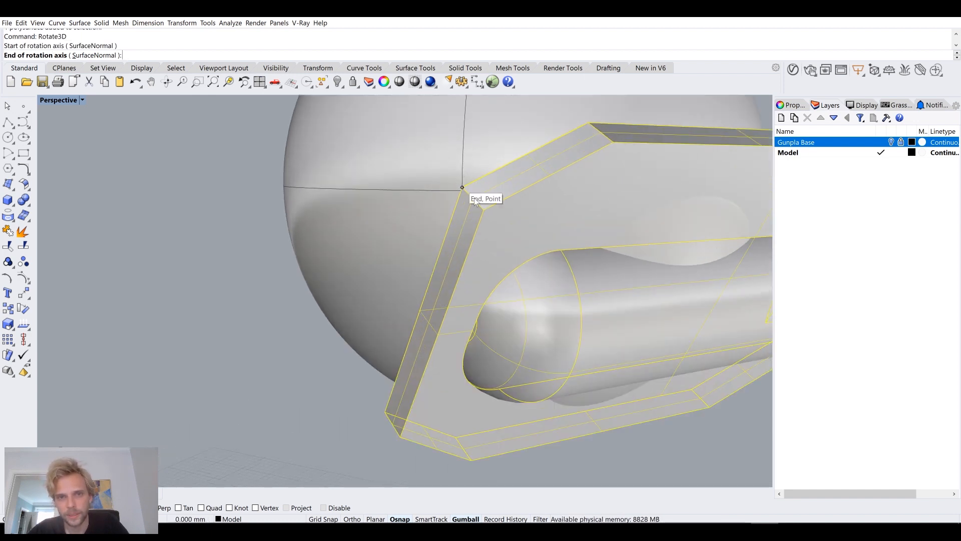
{"action": "left_click", "coordinate": [483, 210]}
Rotate the rod -30 degrees about that axis, using the plate's lower corner as the first reference point
{"action": "scroll", "coordinate": [473, 218], "scroll_direction": "down", "scroll_amount": 3}
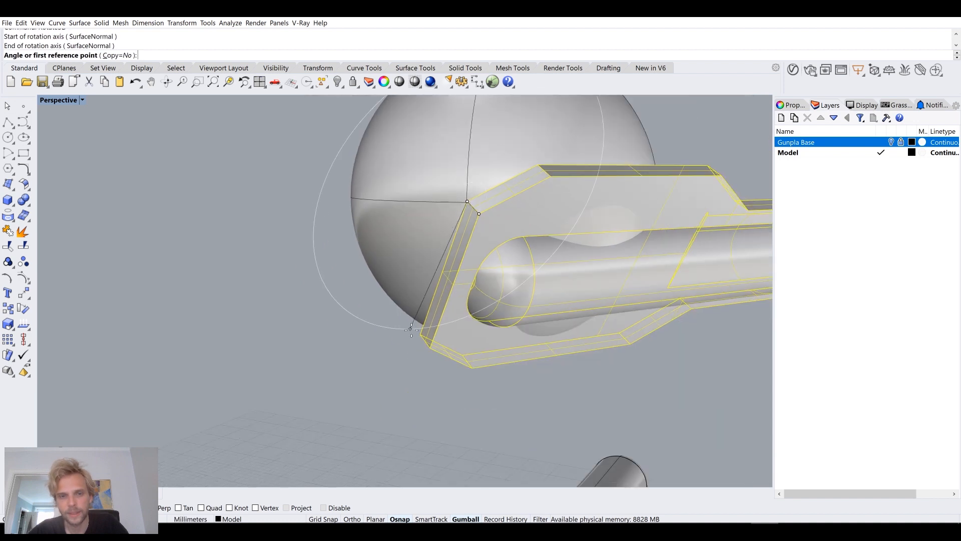
{"action": "left_click", "coordinate": [420, 335]}
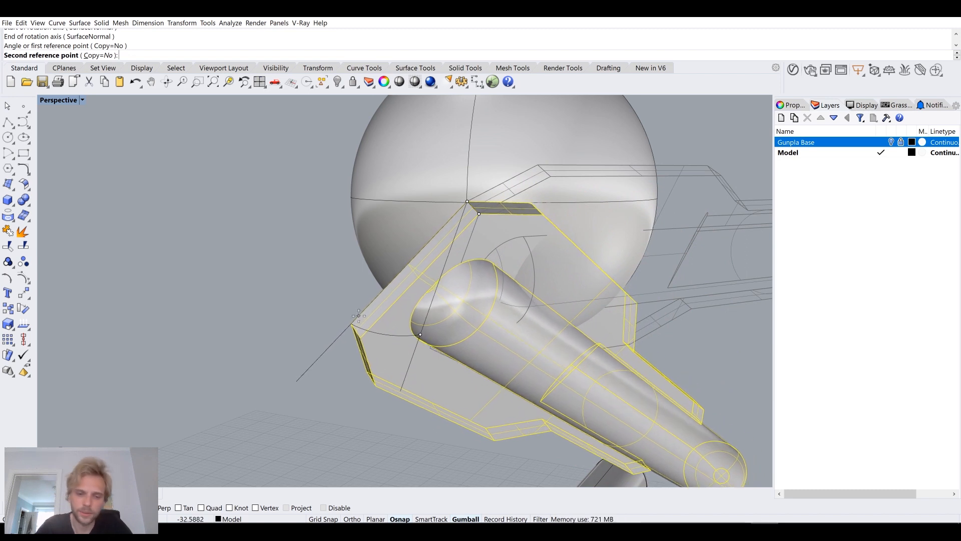
{"action": "type", "text": "30"}
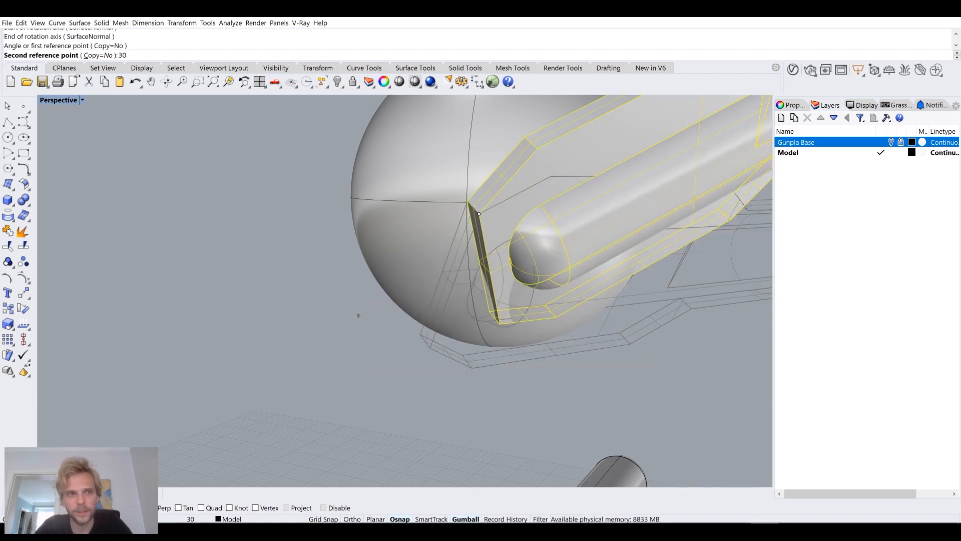
{"action": "key", "text": "BackSpace"}
{"action": "key", "text": "BackSpace"}
{"action": "type", "text": "-30"}
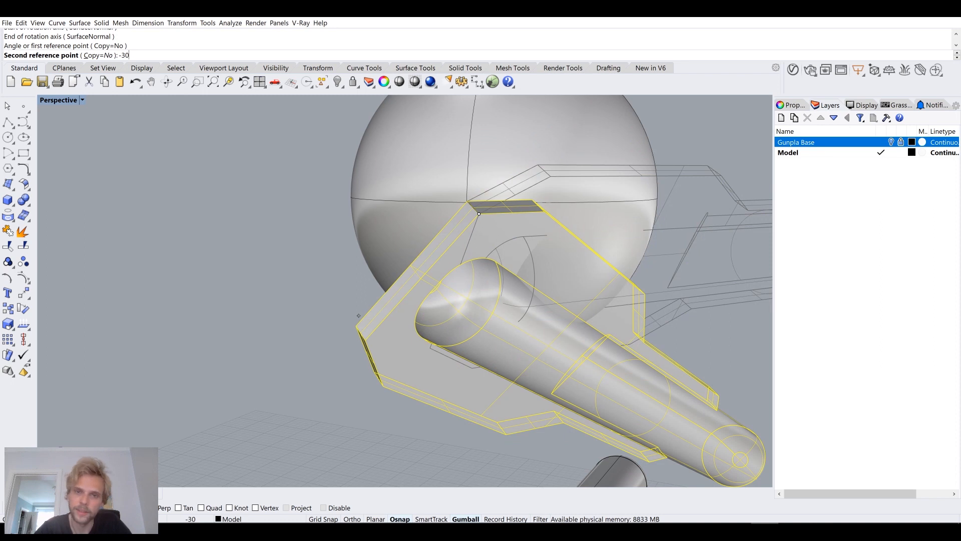
{"action": "key", "text": "Return"}
Reposition the rotated rod so its plate meets the lower side of the sphere
{"action": "right_click_drag", "start_coordinate": [420, 330], "coordinate": [449, 313]}
{"action": "left_click_drag", "start_coordinate": [431, 257], "coordinate": [466, 206]}
{"action": "left_click", "coordinate": [633, 288]}
Nudge the rod slightly sideways away from the sphere to reduce the plate's overlap with it
{"action": "right_click_drag", "start_coordinate": [633, 289], "coordinate": [636, 266]}
{"action": "scroll", "coordinate": [430, 310], "scroll_direction": "up", "scroll_amount": 5}
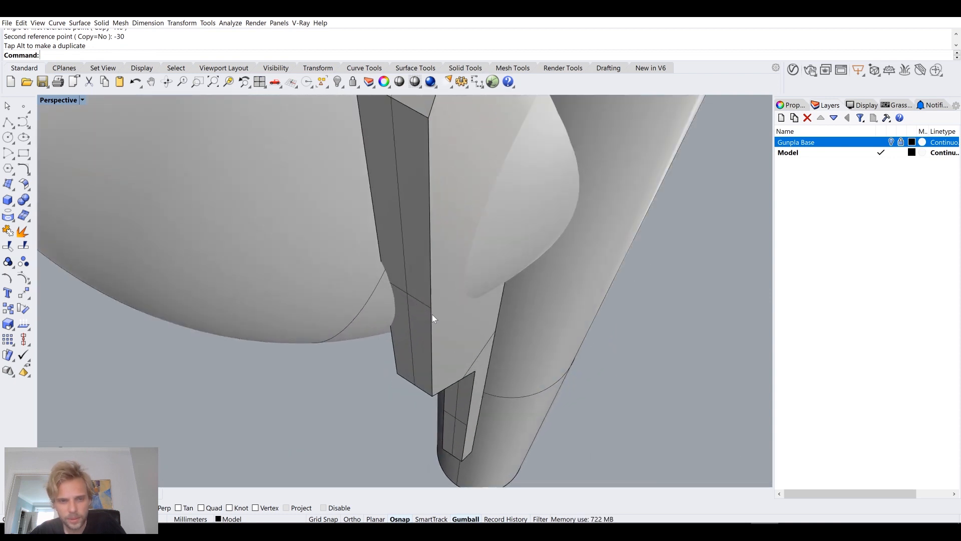
{"action": "scroll", "coordinate": [432, 315], "scroll_direction": "down", "scroll_amount": 6}
{"action": "right_click_drag", "start_coordinate": [431, 316], "coordinate": [431, 278]}
{"action": "left_click", "coordinate": [430, 277]}
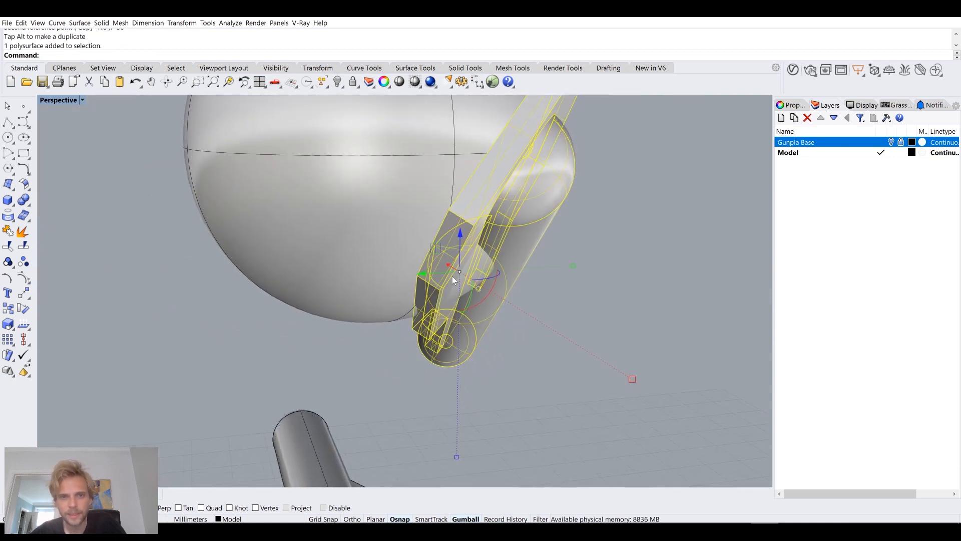
{"action": "left_click_drag", "start_coordinate": [428, 275], "coordinate": [433, 276]}
{"action": "scroll", "coordinate": [416, 323], "scroll_direction": "up", "scroll_amount": 5}
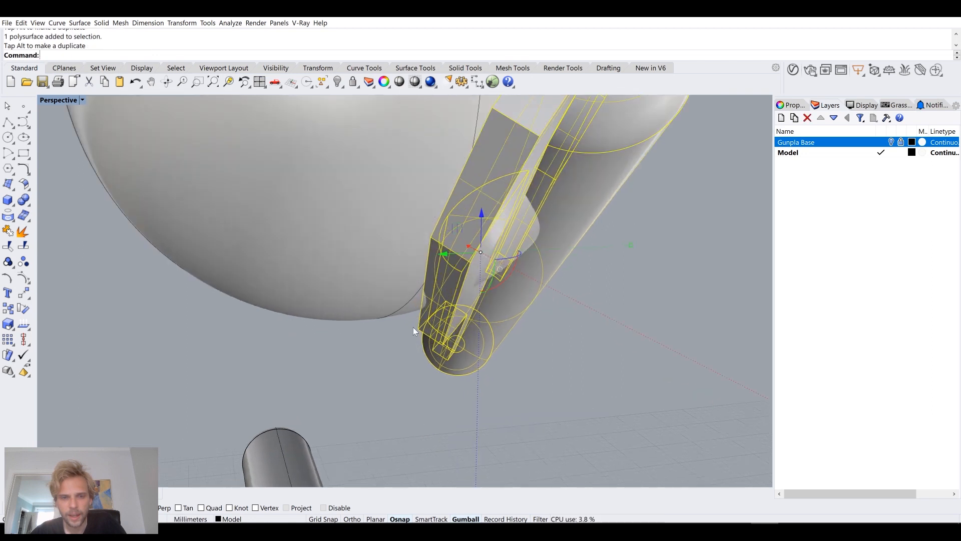
{"action": "left_click", "coordinate": [397, 346]}
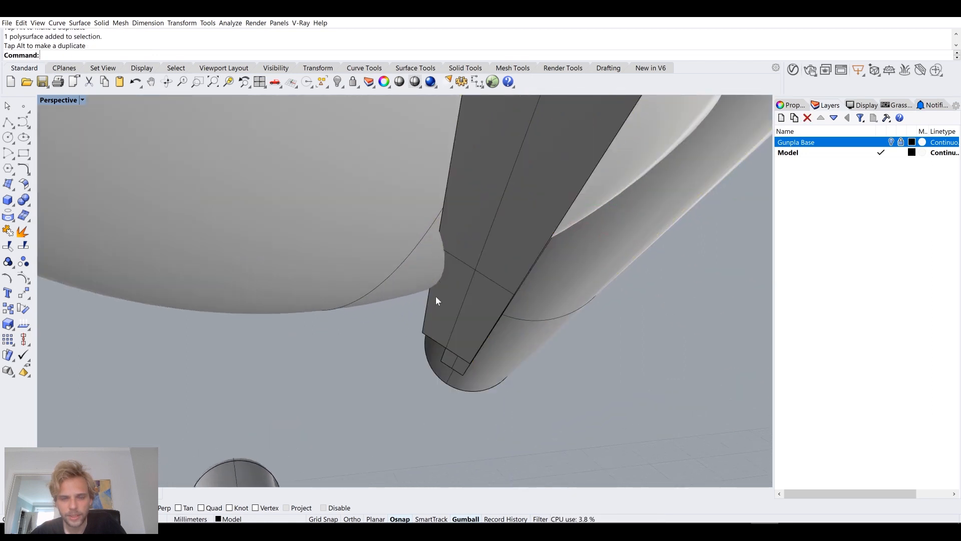
Adjust the rod's height and its sideways offset from the sphere with small moves
{"action": "scroll", "coordinate": [447, 232], "scroll_direction": "down", "scroll_amount": 5}
{"action": "right_click_drag", "start_coordinate": [447, 234], "coordinate": [483, 333]}
{"action": "left_click", "coordinate": [516, 225]}
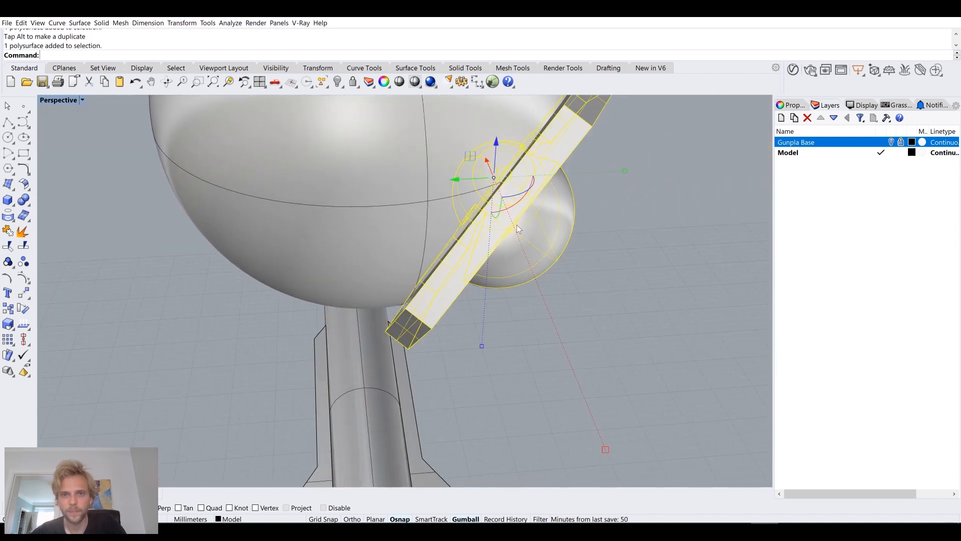
{"action": "left_click_drag", "start_coordinate": [498, 146], "coordinate": [656, 211]}
{"action": "mouse_move", "coordinate": [656, 210]}
{"action": "right_mouse_down"}
{"action": "mouse_move", "coordinate": [615, 215]}
{"action": "mouse_move", "coordinate": [659, 197]}
{"action": "right_mouse_up"}
{"action": "left_click", "coordinate": [522, 207]}
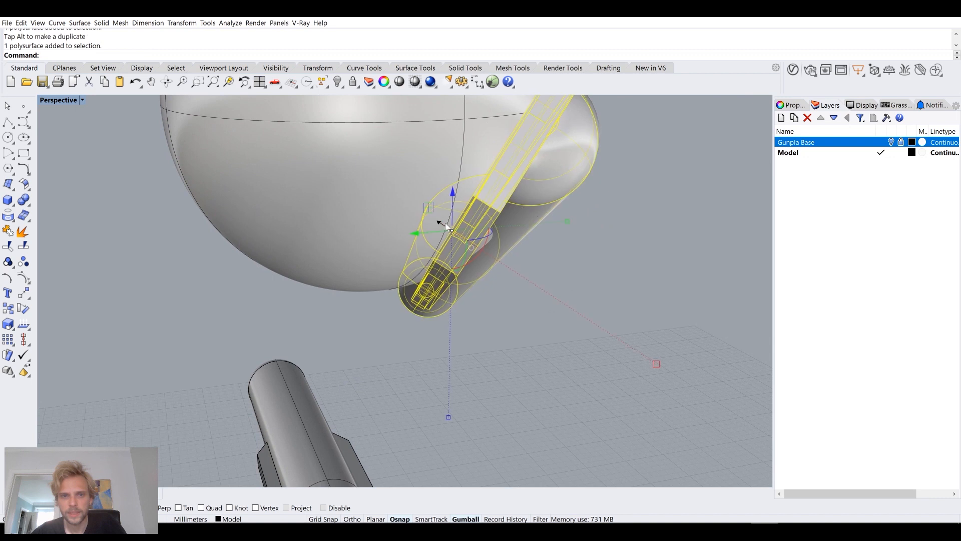
{"action": "left_click", "coordinate": [423, 236]}
{"action": "left_click", "coordinate": [595, 273]}
Examine up close how the rod's plate edges meet the sphere
{"action": "right_click_drag", "start_coordinate": [624, 278], "coordinate": [659, 249]}
{"action": "scroll", "coordinate": [470, 259], "scroll_direction": "up", "scroll_amount": 6}
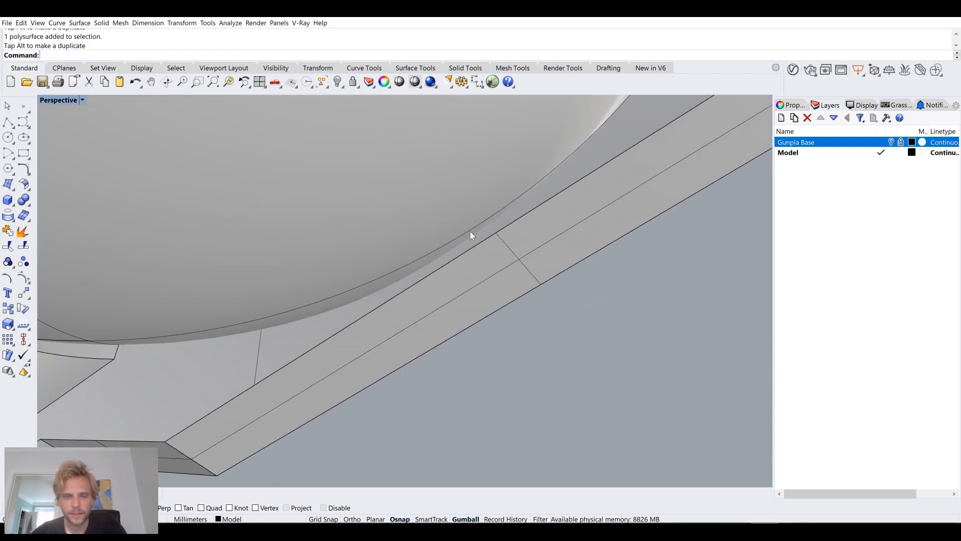
{"action": "scroll", "coordinate": [499, 245], "scroll_direction": "down", "scroll_amount": 6}
{"action": "right_click_drag", "start_coordinate": [500, 245], "coordinate": [508, 286]}
{"action": "scroll", "coordinate": [420, 303], "scroll_direction": "up", "scroll_amount": 6}
{"action": "scroll", "coordinate": [641, 392], "scroll_direction": "down", "scroll_amount": 5}
{"action": "scroll", "coordinate": [586, 351], "scroll_direction": "down", "scroll_amount": 3}
{"action": "scroll", "coordinate": [581, 337], "scroll_direction": "up", "scroll_amount": 3}
Mirror a copy of the adjusted rod to the opposite side of the sphere, starting the mirror plane at 0
{"action": "left_click", "coordinate": [324, 382]}
{"action": "key", "text": "Return"}
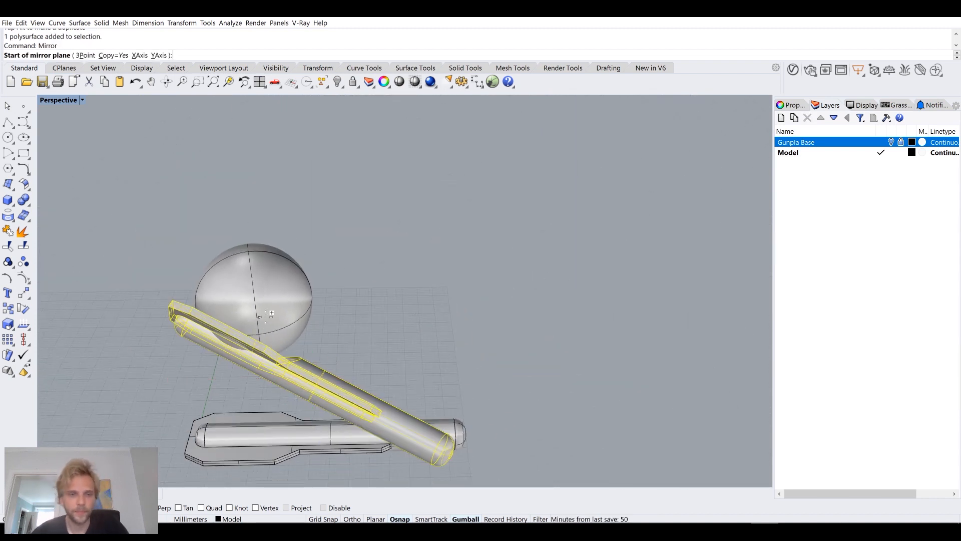
{"action": "type", "text": "0"}
{"action": "key", "text": "Return"}
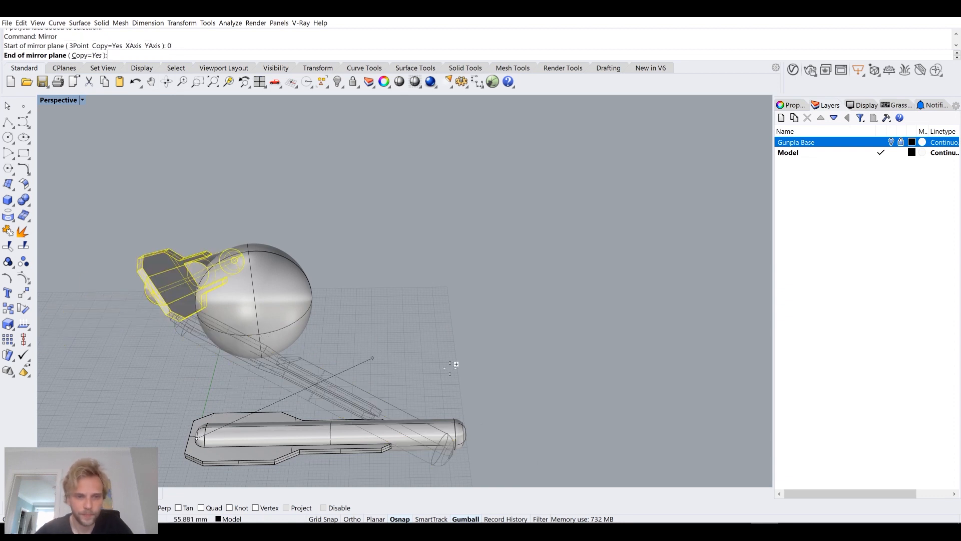
{"action": "left_click", "coordinate": [623, 399]}
{"action": "key", "text": "Escape"}
Finish the mirrored rod copy by placing the mirror plane's end point, and inspect both rods against the sphere
{"action": "right_click_drag", "start_coordinate": [453, 375], "coordinate": [596, 346]}
{"action": "scroll", "coordinate": [530, 345], "scroll_direction": "up", "scroll_amount": 6}
{"action": "right_click_drag", "start_coordinate": [502, 356], "coordinate": [442, 252], "text": "shift"}
{"action": "right_click_drag", "start_coordinate": [394, 199], "coordinate": [402, 271]}
{"action": "scroll", "coordinate": [468, 319], "scroll_direction": "down", "scroll_amount": 6}
{"action": "right_click_drag", "start_coordinate": [468, 318], "coordinate": [389, 263]}
{"action": "scroll", "coordinate": [401, 264], "scroll_direction": "up", "scroll_amount": 5}
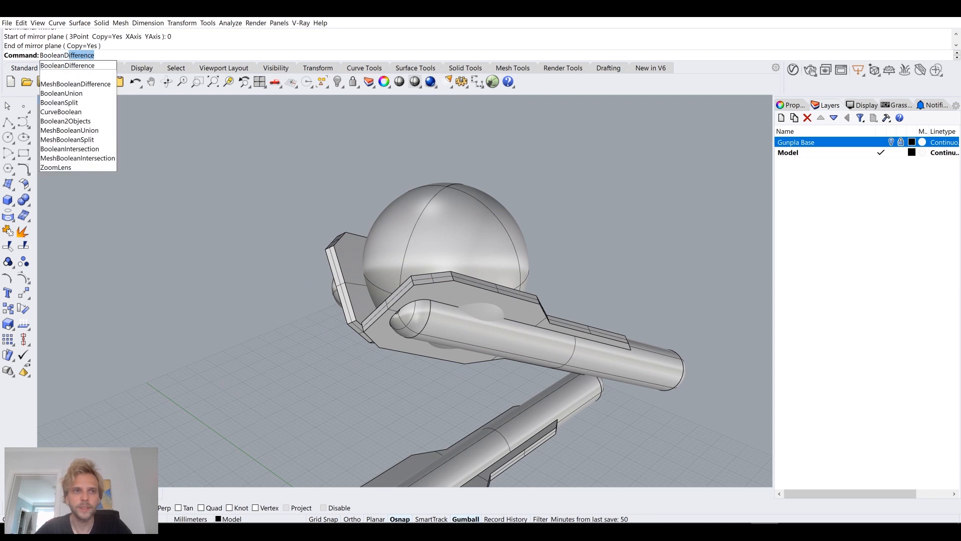
Subtract both winged rods from the sphere with BooleanDifference, turning DeleteInput off to keep the rods
{"action": "key", "text": "Return"}
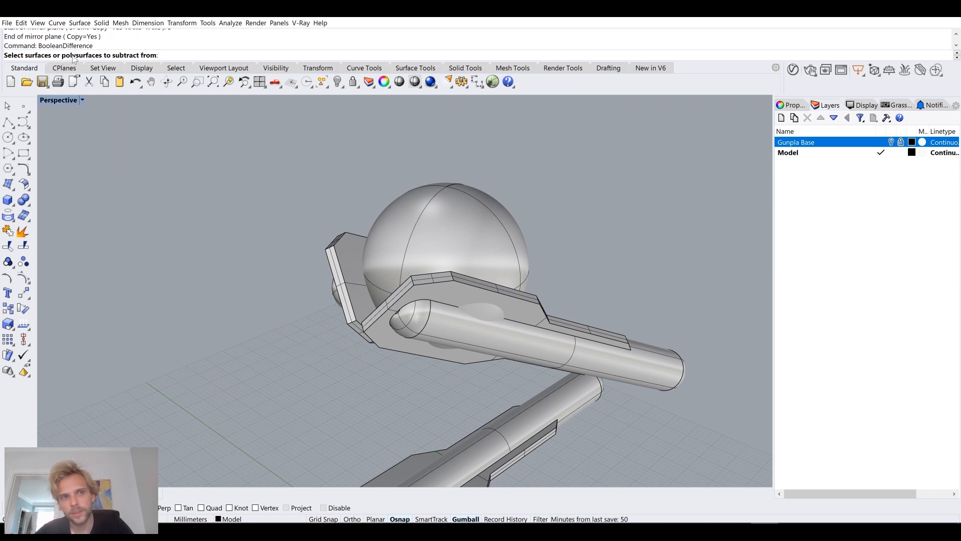
{"action": "left_click", "coordinate": [431, 207]}
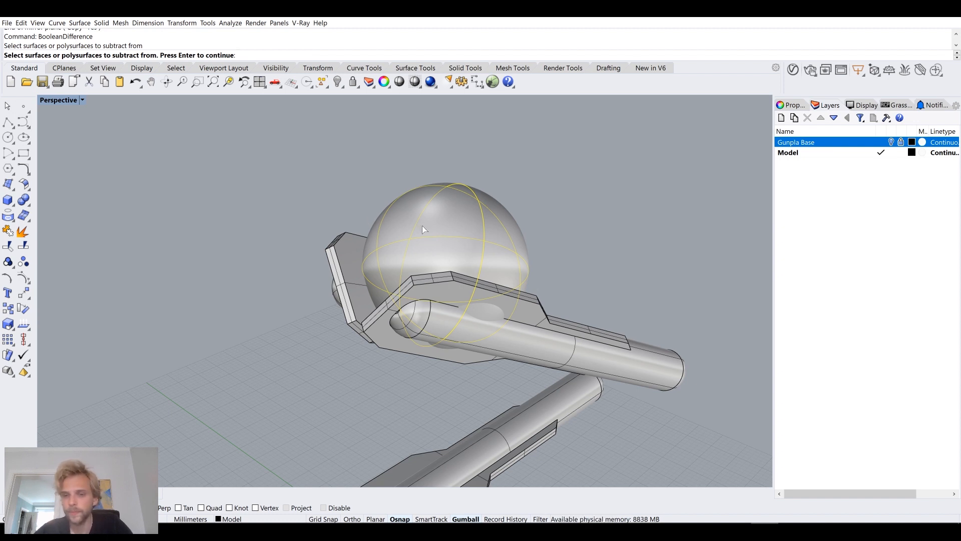
{"action": "key", "text": "Return"}
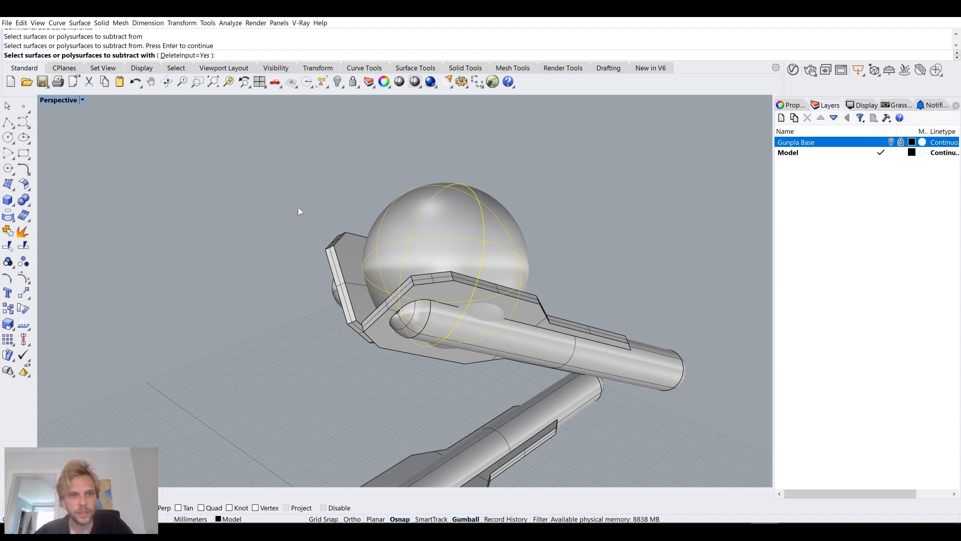
{"action": "left_click", "coordinate": [542, 330]}
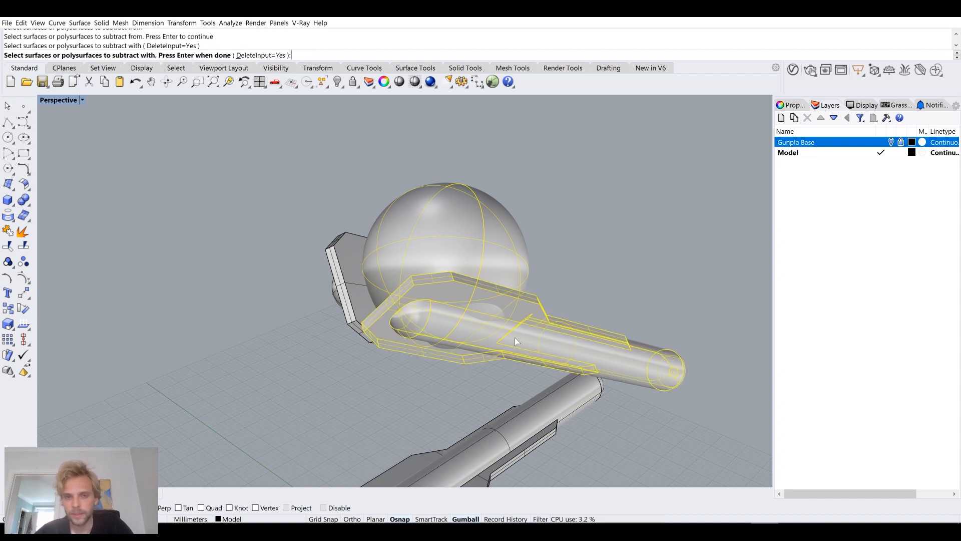
{"action": "left_click", "coordinate": [345, 272]}
{"action": "left_click", "coordinate": [261, 55]}
{"action": "key", "text": "Return"}
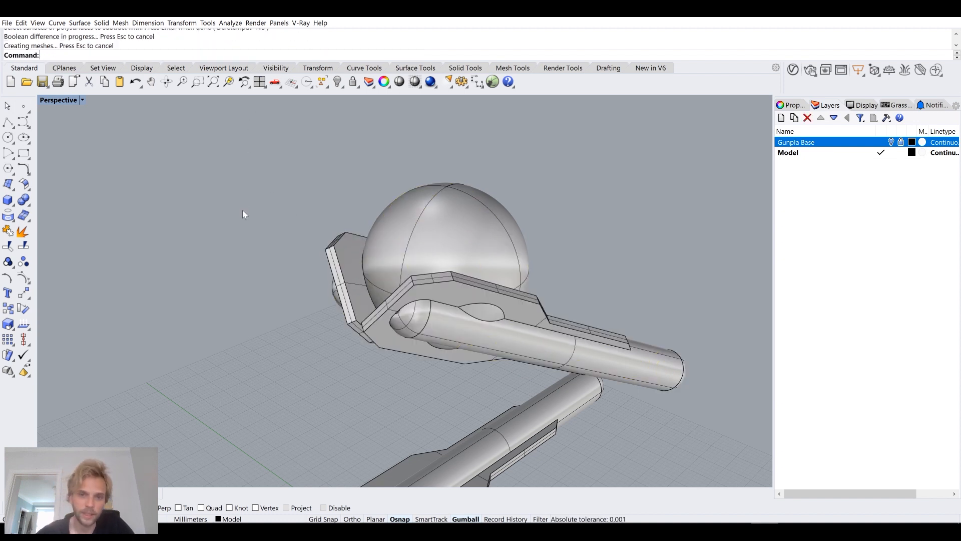
Delete the small leftover sphere pieces that protrude through the plates of both rods
{"action": "right_click_drag", "start_coordinate": [336, 273], "coordinate": [425, 345]}
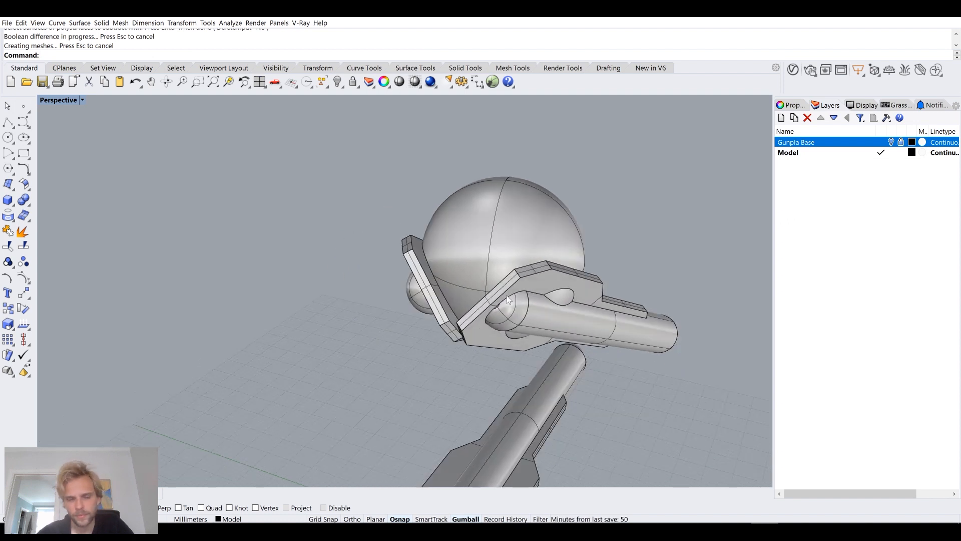
{"action": "scroll", "coordinate": [560, 302], "scroll_direction": "up", "scroll_amount": 3}
{"action": "left_click", "coordinate": [561, 300]}
{"action": "left_click", "coordinate": [435, 211]}
{"action": "scroll", "coordinate": [320, 282], "scroll_direction": "down", "scroll_amount": 3}
{"action": "right_click_drag", "start_coordinate": [309, 221], "coordinate": [307, 280]}
{"action": "key", "text": "Escape"}
{"action": "left_click_drag", "start_coordinate": [271, 179], "coordinate": [411, 306]}
{"action": "left_click_drag", "start_coordinate": [349, 158], "coordinate": [551, 316]}
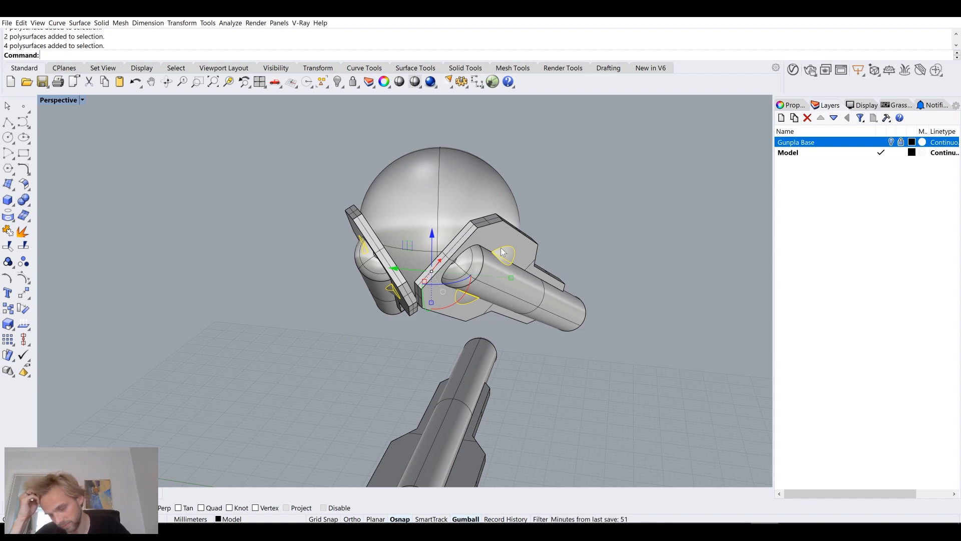
{"action": "key", "text": "Delete"}
Move one winged rod away from the sphere to expose the cut face, and undo the move
{"action": "right_click_drag", "start_coordinate": [501, 247], "coordinate": [606, 260]}
{"action": "left_click", "coordinate": [566, 308]}
{"action": "left_click_drag", "start_coordinate": [516, 211], "coordinate": [696, 240]}
{"action": "left_click", "coordinate": [594, 317]}
{"action": "right_click_drag", "start_coordinate": [594, 316], "coordinate": [509, 296]}
{"action": "scroll", "coordinate": [548, 192], "scroll_direction": "up", "scroll_amount": 3}
{"action": "scroll", "coordinate": [548, 192], "scroll_direction": "down", "scroll_amount": 2}
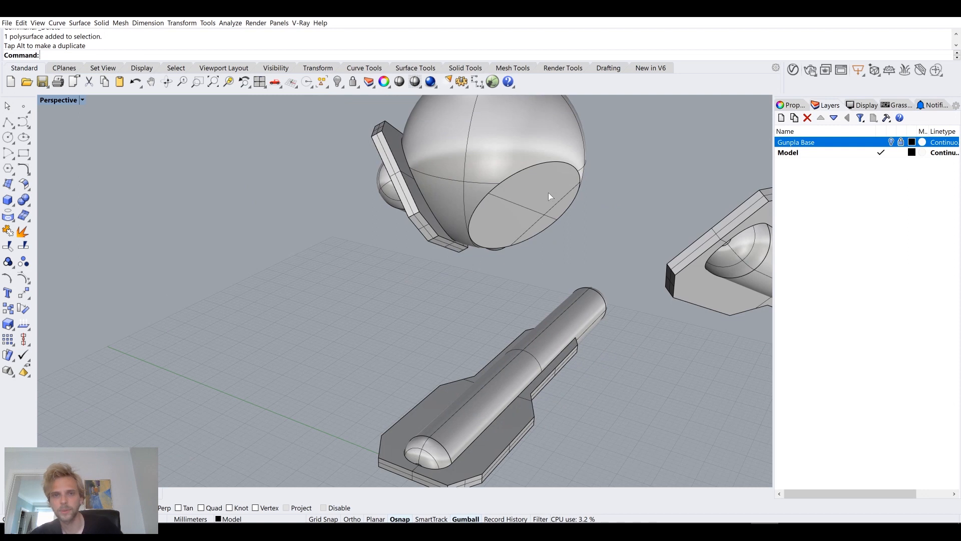
{"action": "key", "text": "ctrl+z"}
{"action": "left_click", "coordinate": [625, 322]}
Show the Gunpla Base layer again to compare the sphere and rods with the figure
{"action": "scroll", "coordinate": [650, 340], "scroll_direction": "up", "scroll_amount": 1}
{"action": "right_click_drag", "start_coordinate": [649, 340], "coordinate": [571, 257]}
{"action": "scroll", "coordinate": [662, 291], "scroll_direction": "up", "scroll_amount": 3}
{"action": "scroll", "coordinate": [500, 236], "scroll_direction": "down", "scroll_amount": 3}
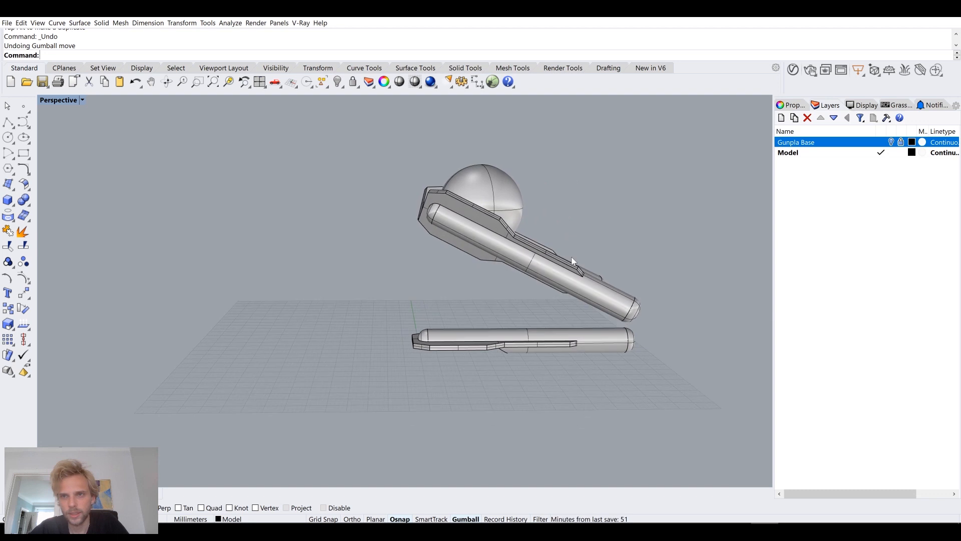
{"action": "left_click", "coordinate": [892, 142]}
Select the sphere with both attached rods and shift the assembly horizontally relative to the figure's back
{"action": "right_click_drag", "start_coordinate": [431, 240], "coordinate": [450, 134]}
{"action": "scroll", "coordinate": [441, 234], "scroll_direction": "up", "scroll_amount": 3}
{"action": "left_click", "coordinate": [544, 277]}
{"action": "left_click", "coordinate": [476, 221], "text": "shift"}
{"action": "left_click", "coordinate": [401, 305], "text": "shift"}
{"action": "right_click_drag", "start_coordinate": [401, 305], "coordinate": [444, 289]}
{"action": "left_click_drag", "start_coordinate": [443, 279], "coordinate": [542, 283]}
{"action": "key", "text": "Escape"}
{"action": "right_click_drag", "start_coordinate": [543, 283], "coordinate": [628, 275]}
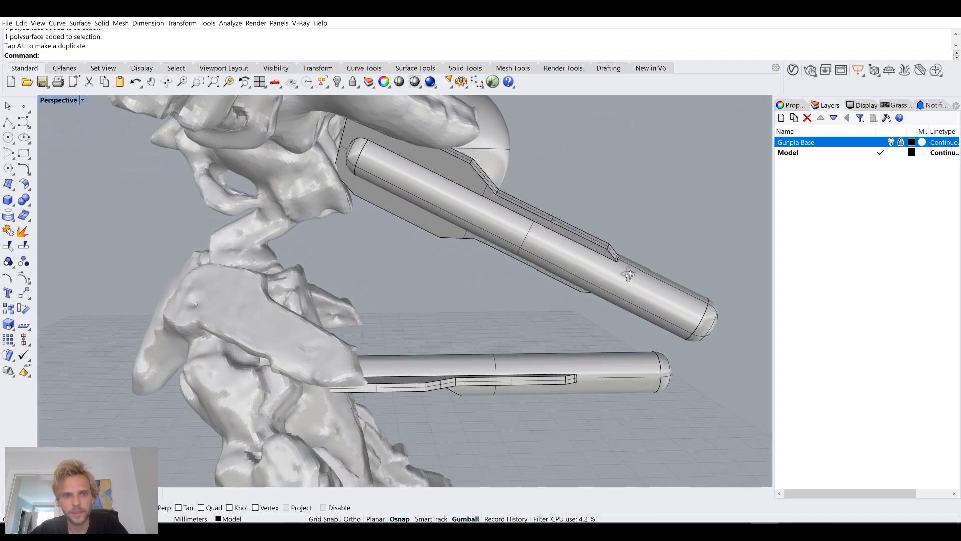
Nudge the sphere and its attached rods slightly upward behind the figure with small moves
{"action": "right_click_drag", "start_coordinate": [494, 216], "coordinate": [479, 179]}
{"action": "left_click", "coordinate": [479, 179]}
{"action": "left_click", "coordinate": [508, 285], "text": "shift"}
{"action": "left_click_drag", "start_coordinate": [518, 215], "coordinate": [515, 204]}
{"action": "key", "text": "Escape"}
{"action": "right_click_drag", "start_coordinate": [634, 202], "coordinate": [515, 224]}
{"action": "left_click", "coordinate": [306, 175]}
{"action": "left_click", "coordinate": [413, 271], "text": "shift"}
{"action": "left_click", "coordinate": [258, 270], "text": "shift"}
{"action": "left_click_drag", "start_coordinate": [333, 185], "coordinate": [333, 173]}
{"action": "left_click", "coordinate": [536, 303]}
Select the sphere and both attached rods together and rotate the assembly to a shallower downward tilt
{"action": "right_click_drag", "start_coordinate": [536, 304], "coordinate": [532, 328]}
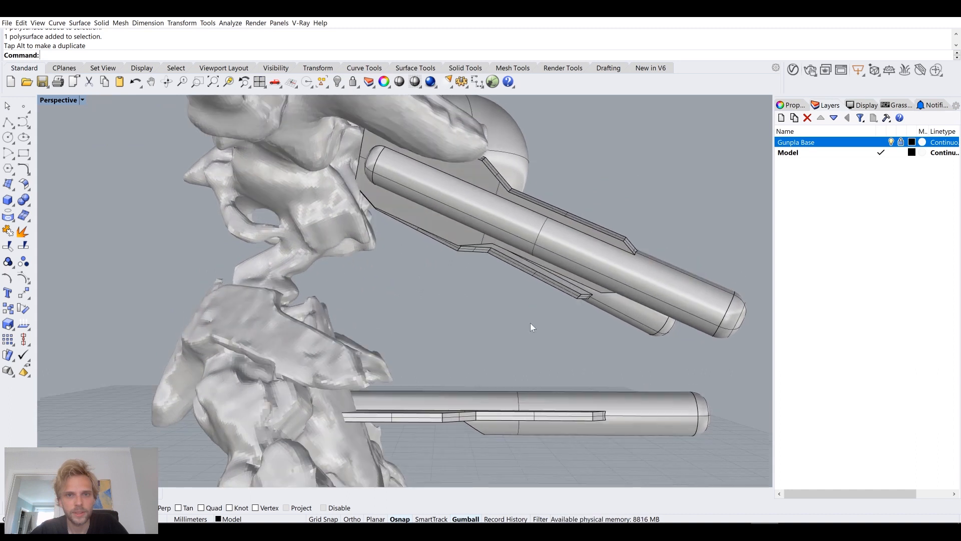
{"action": "left_click_drag", "start_coordinate": [446, 212], "coordinate": [443, 193]}
{"action": "right_click_drag", "start_coordinate": [443, 192], "coordinate": [496, 297]}
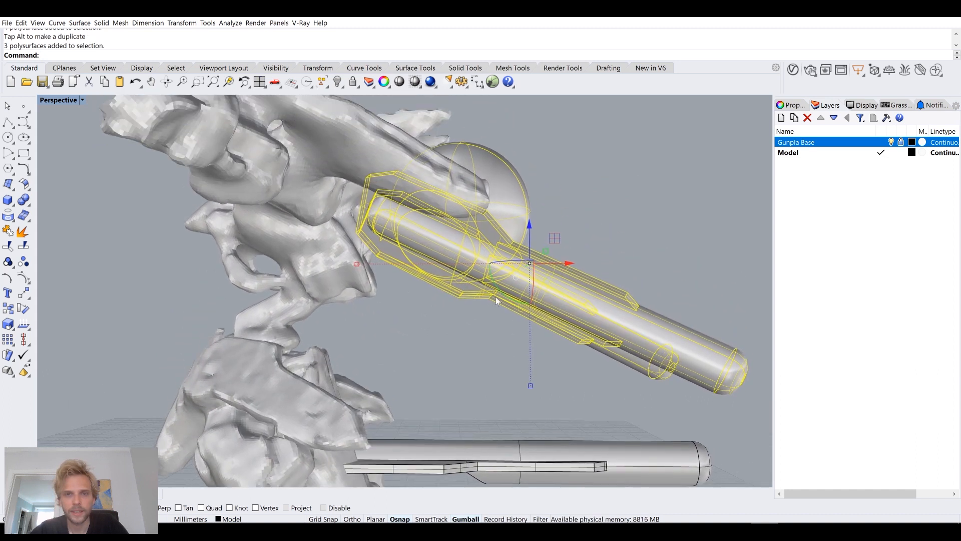
{"action": "left_click_drag", "start_coordinate": [507, 297], "coordinate": [552, 209]}
{"action": "left_click", "coordinate": [655, 233]}
{"action": "right_click_drag", "start_coordinate": [655, 233], "coordinate": [620, 262]}
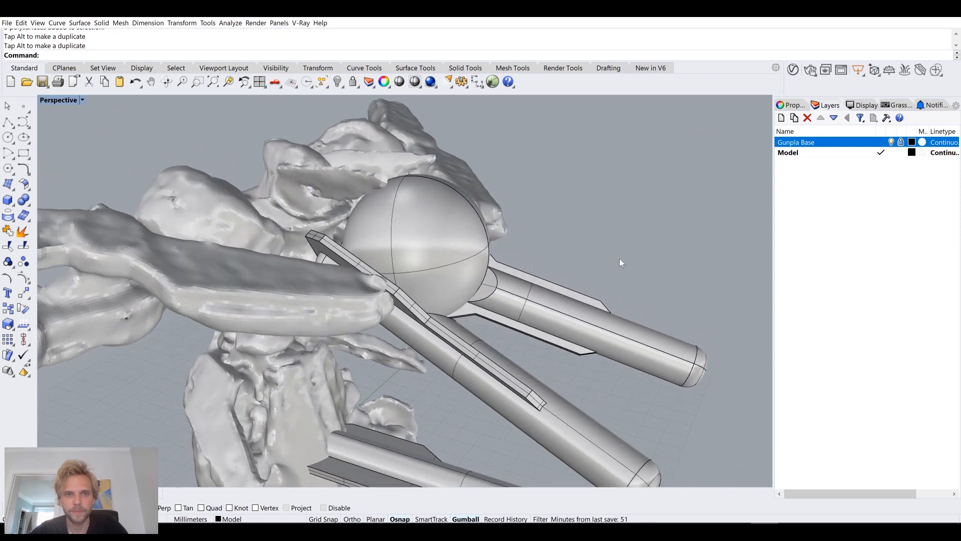
Lower the sphere and both rods slightly against the figure's back
{"action": "right_click_drag", "start_coordinate": [431, 262], "coordinate": [452, 210], "text": "shift"}
{"action": "right_click_drag", "start_coordinate": [371, 302], "coordinate": [446, 284]}
{"action": "scroll", "coordinate": [347, 198], "scroll_direction": "up", "scroll_amount": 6}
{"action": "scroll", "coordinate": [347, 198], "scroll_direction": "down", "scroll_amount": 4}
{"action": "left_click", "coordinate": [484, 241]}
{"action": "left_click", "coordinate": [465, 264], "text": "shift"}
{"action": "left_click", "coordinate": [430, 235], "text": "shift"}
{"action": "left_click_drag", "start_coordinate": [458, 224], "coordinate": [458, 238]}
{"action": "left_click", "coordinate": [602, 281]}
{"action": "right_click_drag", "start_coordinate": [602, 281], "coordinate": [579, 267]}
Delete the spare horizontal winged rod below the tilted assembly
{"action": "right_click_drag", "start_coordinate": [476, 268], "coordinate": [474, 317]}
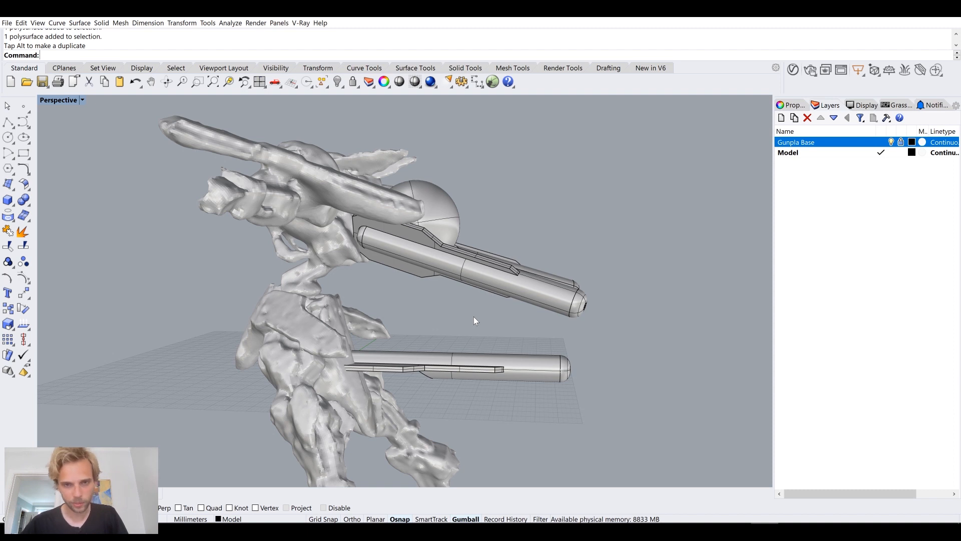
{"action": "right_click_drag", "start_coordinate": [473, 317], "coordinate": [576, 270]}
{"action": "scroll", "coordinate": [521, 348], "scroll_direction": "down", "scroll_amount": 5}
{"action": "left_click", "coordinate": [509, 340]}
{"action": "key", "text": "Delete"}
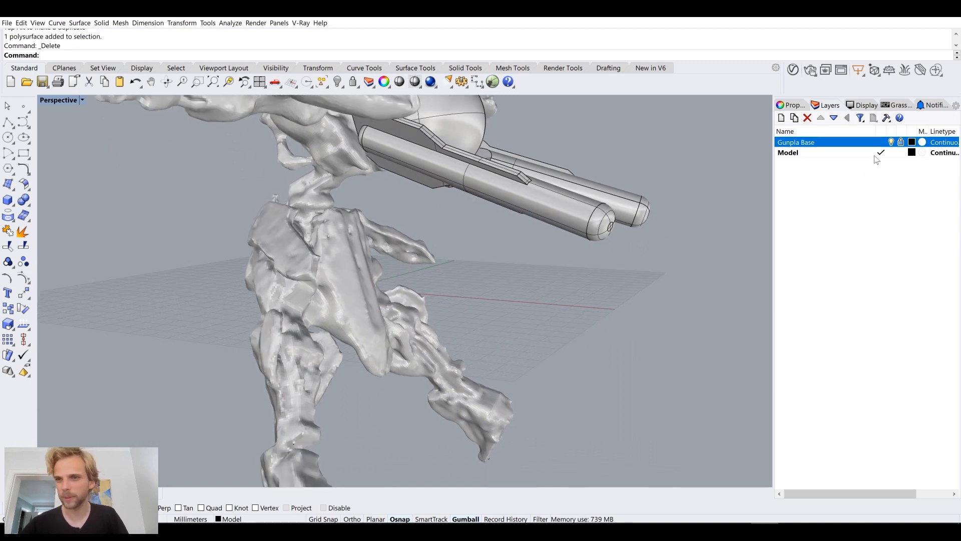
Hide the Gunpla Base layer to isolate the sphere and its two rods
{"action": "left_click", "coordinate": [892, 143]}
{"action": "right_click_drag", "start_coordinate": [657, 165], "coordinate": [460, 190]}
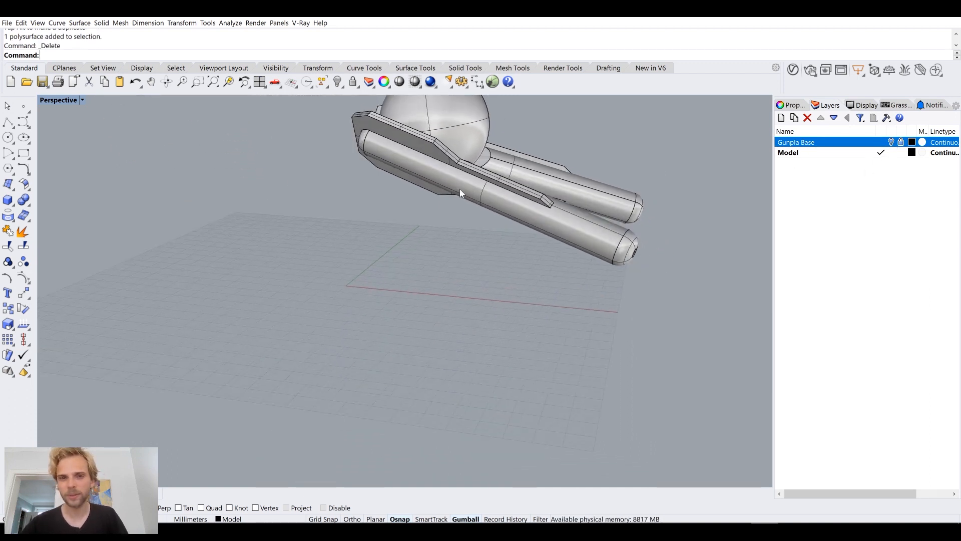
{"action": "right_click_drag", "start_coordinate": [447, 136], "coordinate": [524, 237]}
{"action": "scroll", "coordinate": [482, 167], "scroll_direction": "up", "scroll_amount": 5}
{"action": "scroll", "coordinate": [430, 184], "scroll_direction": "up", "scroll_amount": 3}
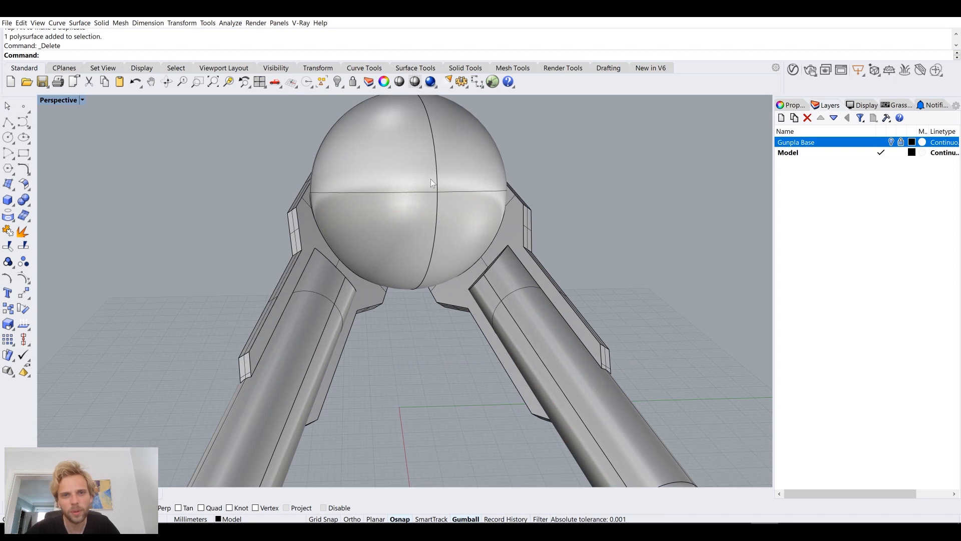
Examine the sphere and both rods from the rear, checking the sphere's surface and where the rods join it
{"action": "right_click_drag", "start_coordinate": [447, 190], "coordinate": [492, 211]}
{"action": "scroll", "coordinate": [404, 166], "scroll_direction": "up", "scroll_amount": 4}
{"action": "scroll", "coordinate": [404, 166], "scroll_direction": "down", "scroll_amount": 6}
{"action": "left_click", "coordinate": [397, 191]}
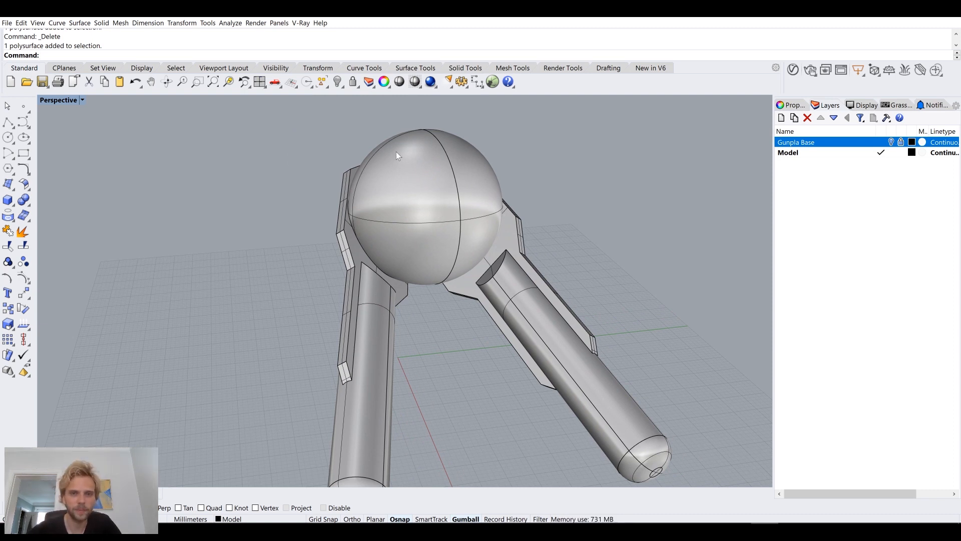
{"action": "left_click", "coordinate": [355, 310]}
{"action": "left_click", "coordinate": [654, 251]}
{"action": "right_click_drag", "start_coordinate": [654, 251], "coordinate": [402, 159]}
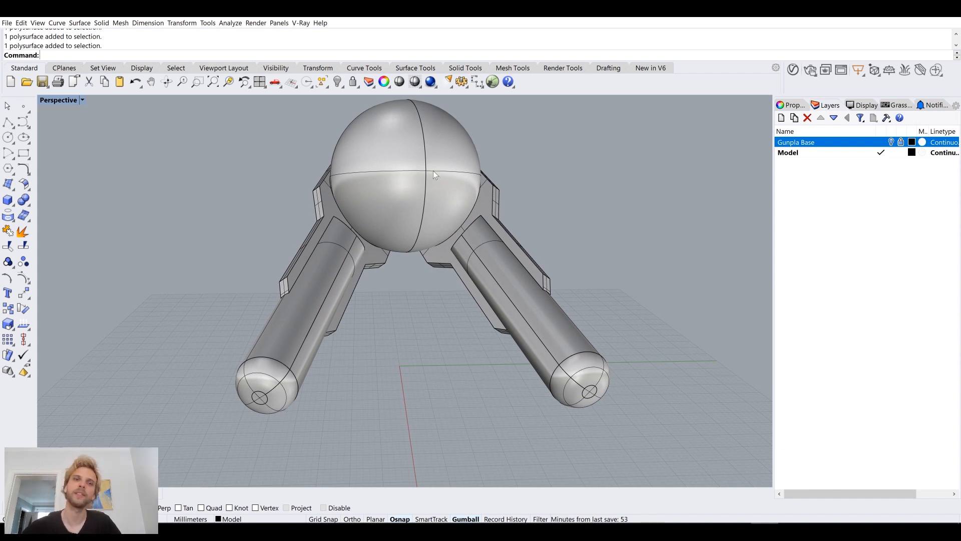
{"action": "right_click_drag", "start_coordinate": [396, 203], "coordinate": [407, 164]}
{"action": "scroll", "coordinate": [407, 164], "scroll_direction": "up", "scroll_amount": 2}
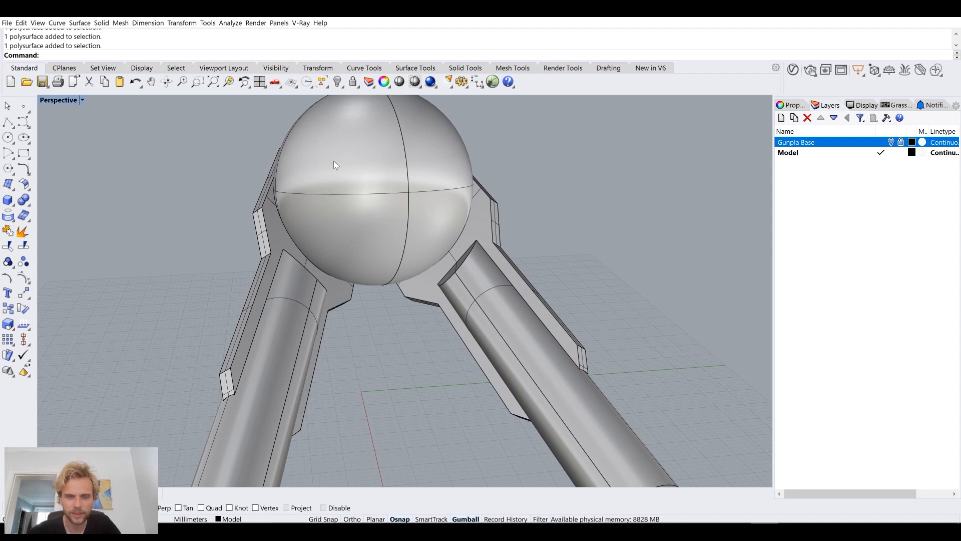
{"action": "right_click_drag", "start_coordinate": [453, 210], "coordinate": [466, 250]}
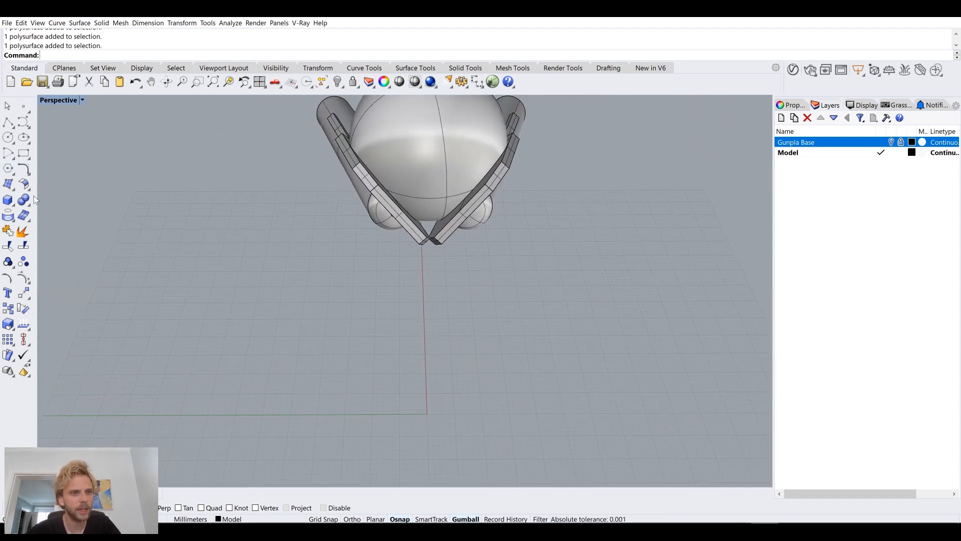
Maximize the Left view on the sphere and rods, and select the sphere
{"action": "left_click", "coordinate": [418, 152]}
{"action": "double_click", "coordinate": [50, 101]}
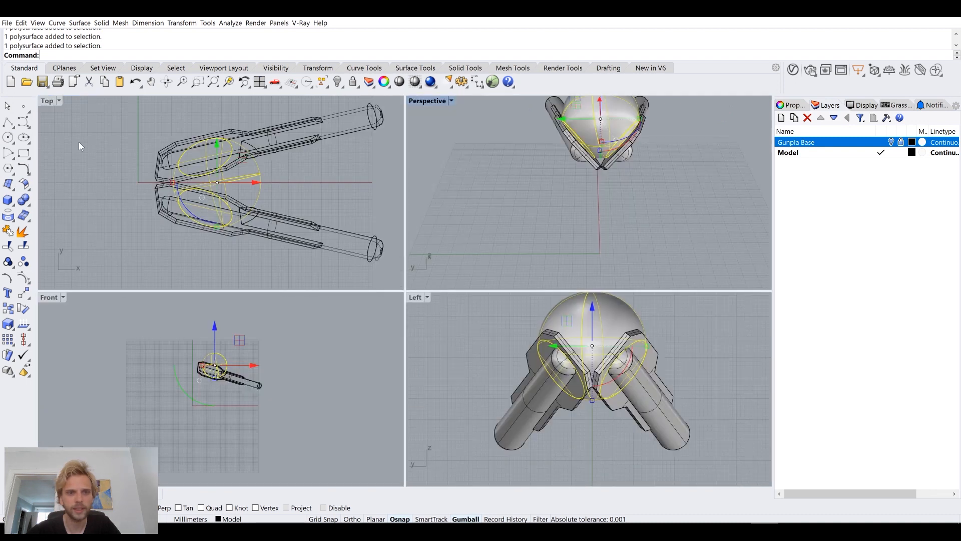
{"action": "double_click", "coordinate": [414, 297]}
{"action": "scroll", "coordinate": [571, 349], "scroll_direction": "down", "scroll_amount": 3}
{"action": "key", "text": "Escape"}
{"action": "scroll", "coordinate": [497, 296], "scroll_direction": "down", "scroll_amount": 3}
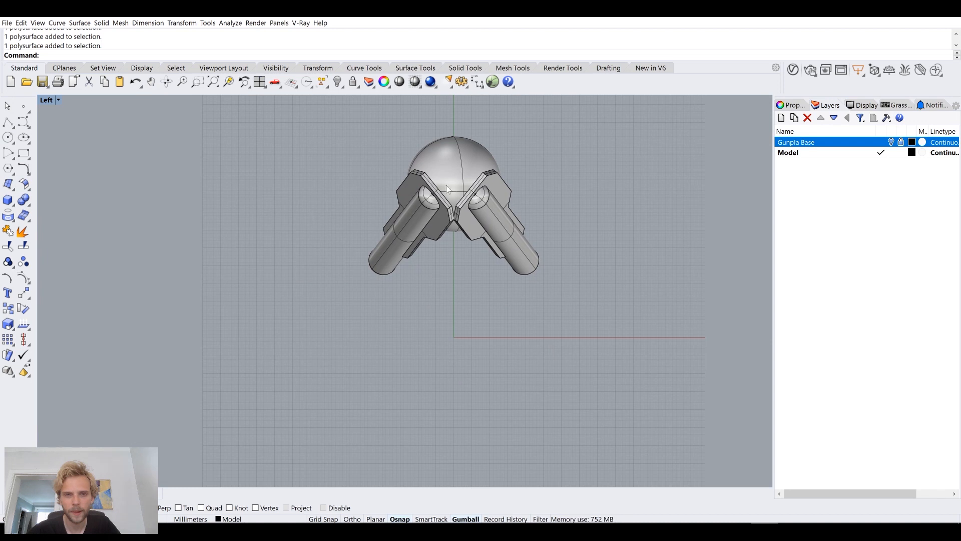
{"action": "scroll", "coordinate": [446, 185], "scroll_direction": "up", "scroll_amount": 3}
{"action": "left_click", "coordinate": [449, 174]}
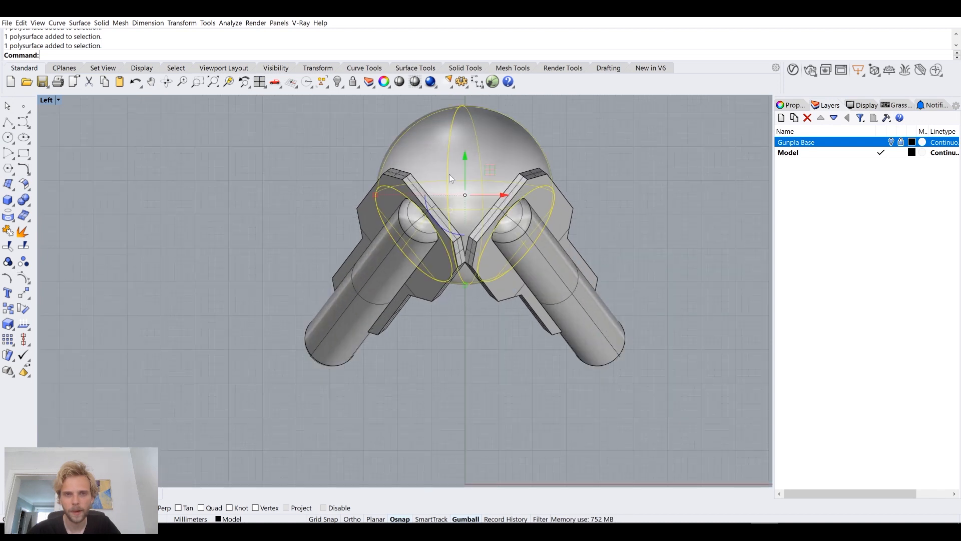
{"action": "left_click", "coordinate": [7, 138]}
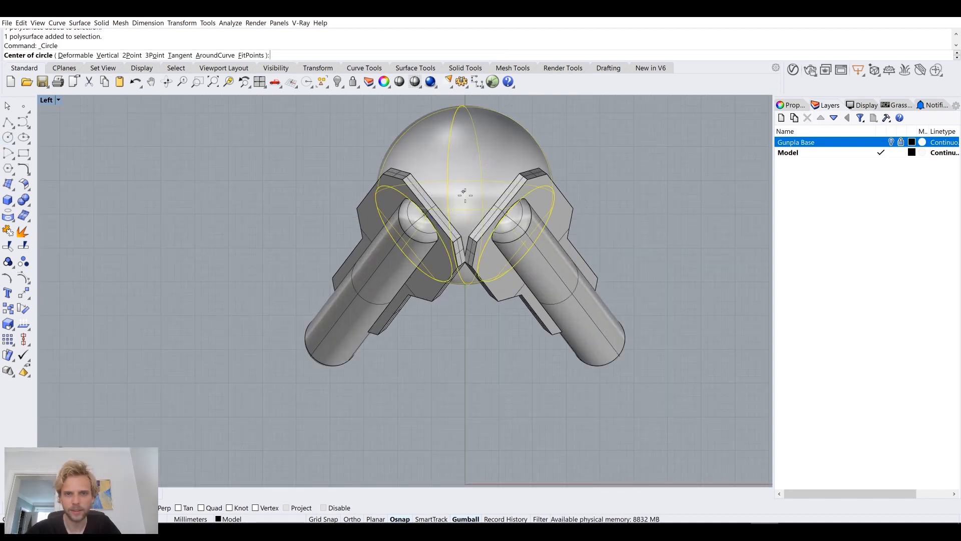
{"action": "left_click", "coordinate": [461, 106]}
{"action": "key", "text": "Escape"}
Draw a small circle centred on the sphere in the Left view, about one third of the sphere's diameter
{"action": "right_click", "coordinate": [456, 116]}
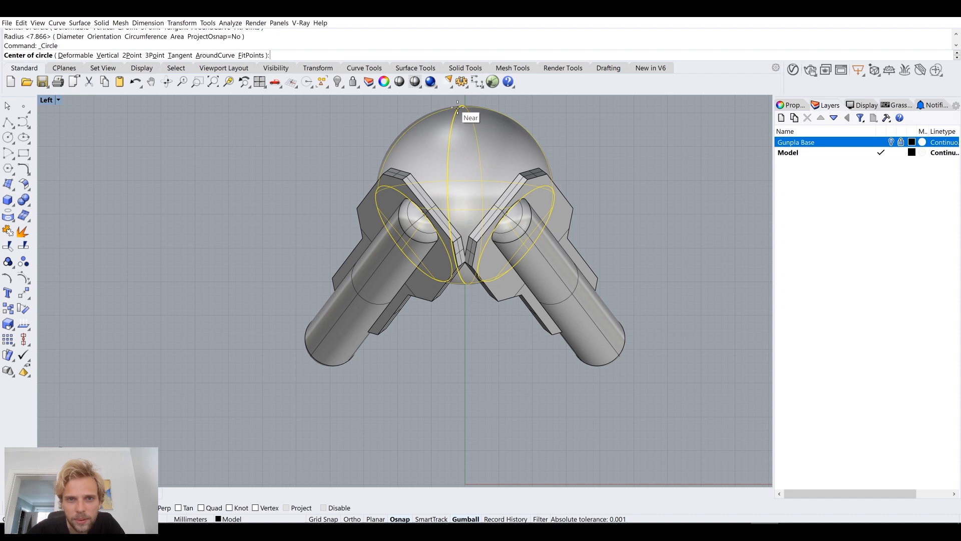
{"action": "left_click", "coordinate": [461, 105]}
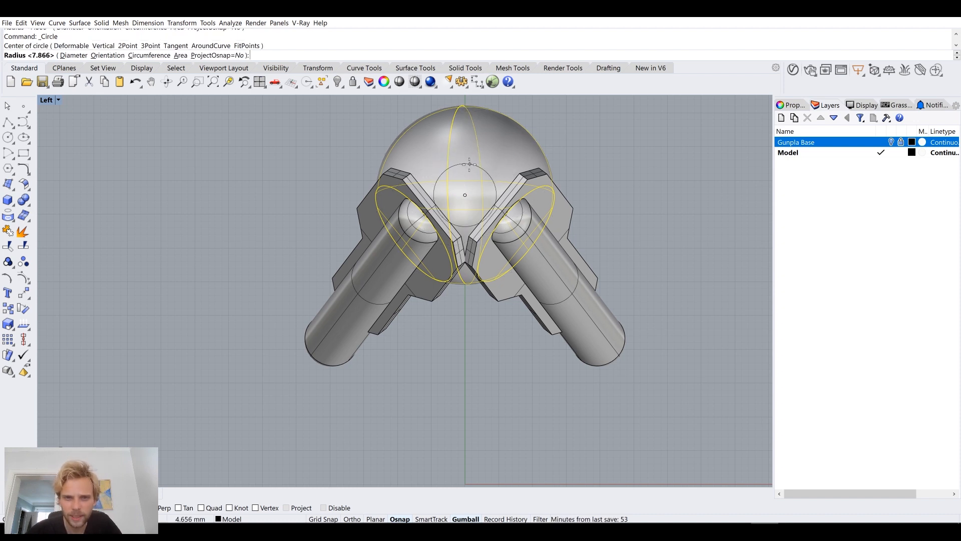
{"action": "key", "text": "Escape"}
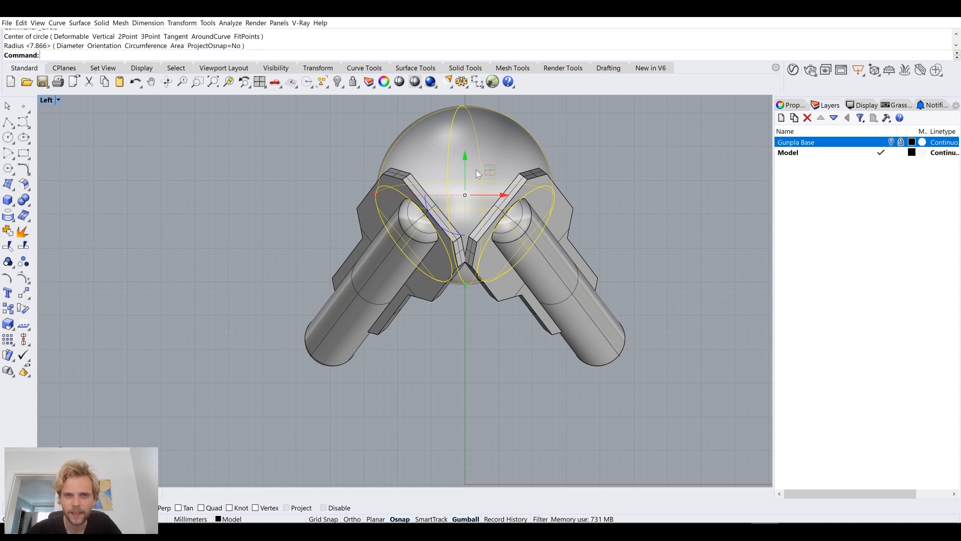
Set the Left view to Wireframe display and select the small circle inside the sphere
{"action": "left_click", "coordinate": [53, 101]}
{"action": "left_click", "coordinate": [65, 122]}
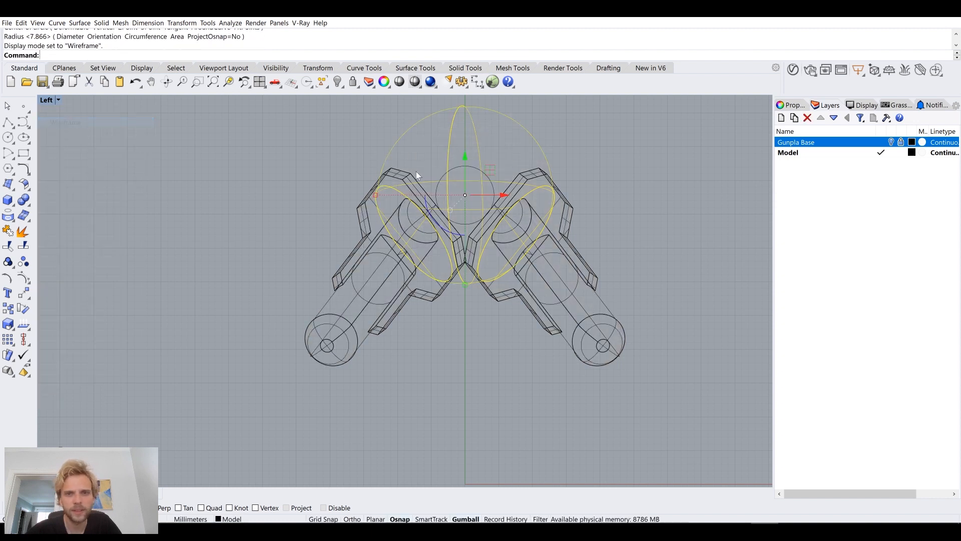
{"action": "left_click", "coordinate": [474, 167]}
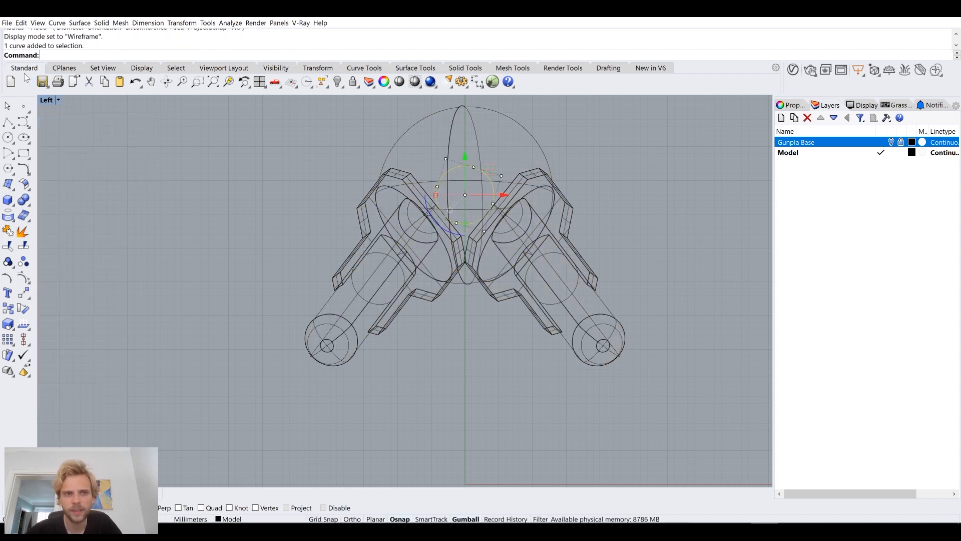
Move the circle out of the sphere in the Perspective view, placing it beyond the side where the rods extend
{"action": "double_click", "coordinate": [53, 101]}
{"action": "double_click", "coordinate": [413, 101]}
{"action": "right_click_drag", "start_coordinate": [401, 189], "coordinate": [456, 189]}
{"action": "left_click_drag", "start_coordinate": [345, 187], "coordinate": [197, 168]}
{"action": "left_click", "coordinate": [127, 204]}
{"action": "right_click_drag", "start_coordinate": [128, 204], "coordinate": [260, 175]}
{"action": "scroll", "coordinate": [322, 155], "scroll_direction": "up", "scroll_amount": 3}
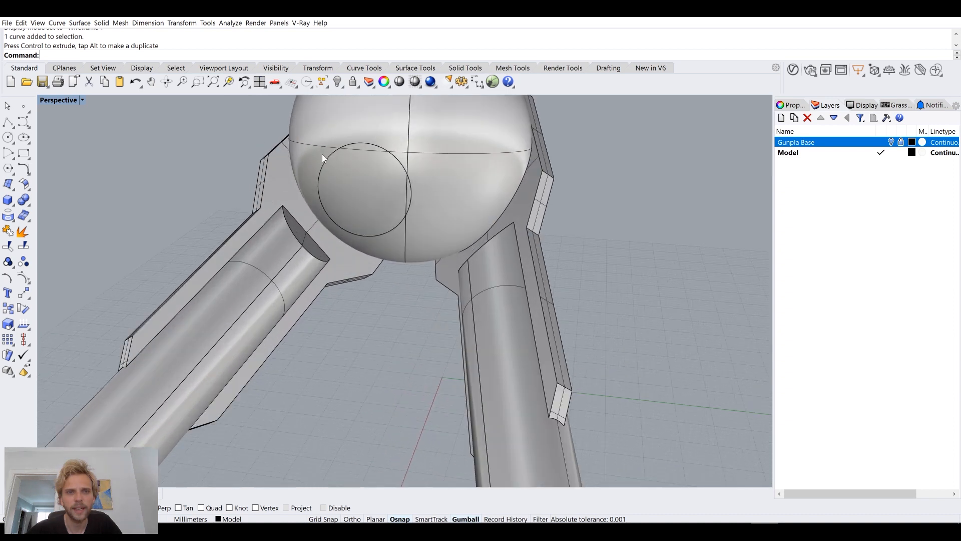
Project the circle outside the sphere onto the sphere along the Left view direction
{"action": "left_click", "coordinate": [333, 155]}
{"action": "scroll", "coordinate": [333, 155], "scroll_direction": "down", "scroll_amount": 5}
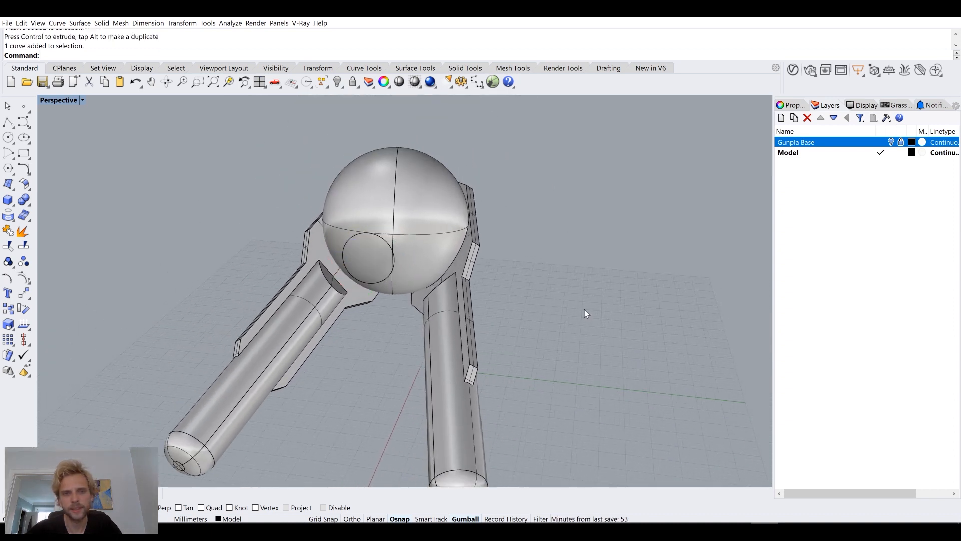
{"action": "right_click_drag", "start_coordinate": [585, 310], "coordinate": [435, 218]}
{"action": "scroll", "coordinate": [403, 171], "scroll_direction": "up", "scroll_amount": 3}
{"action": "left_click", "coordinate": [402, 177]}
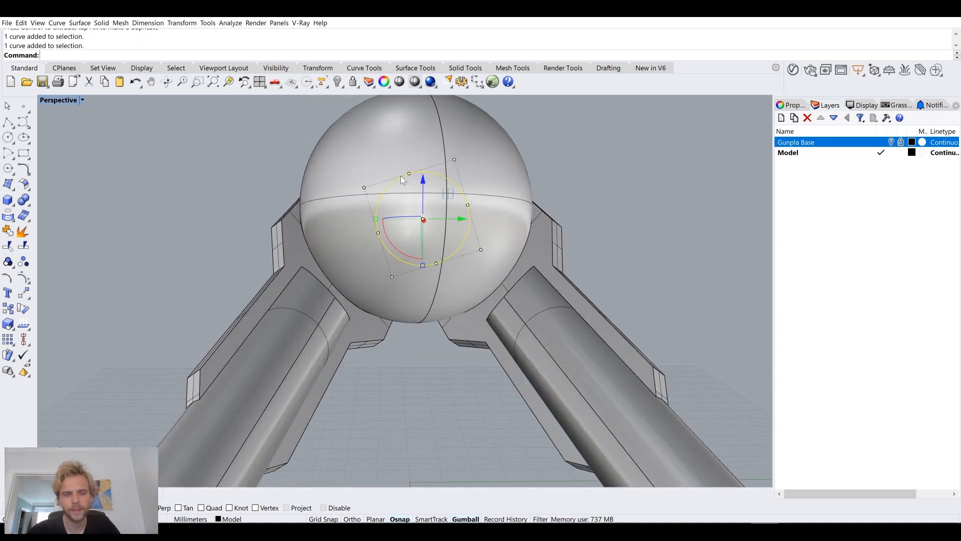
{"action": "type", "text": "Project"}
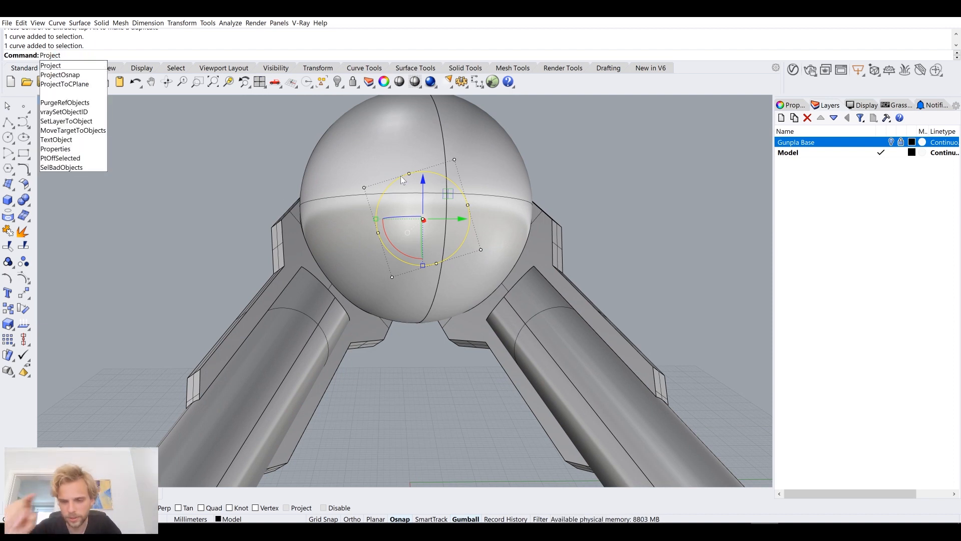
{"action": "key", "text": "Return"}
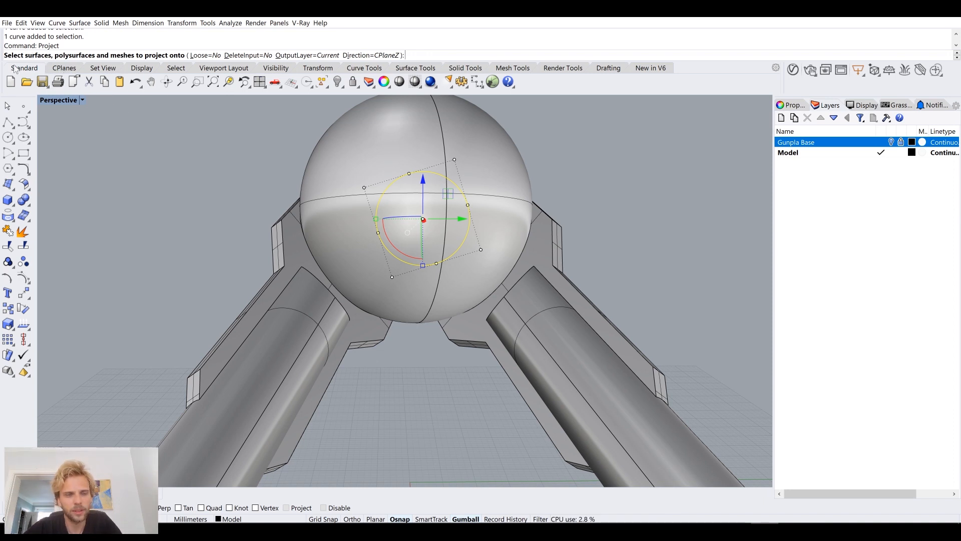
{"action": "right_click_drag", "start_coordinate": [278, 218], "coordinate": [258, 220]}
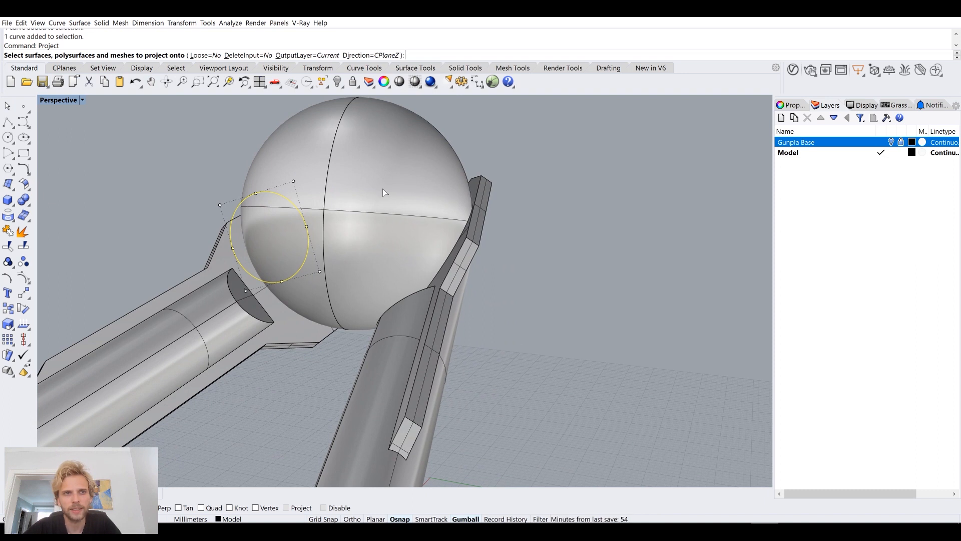
{"action": "double_click", "coordinate": [56, 101]}
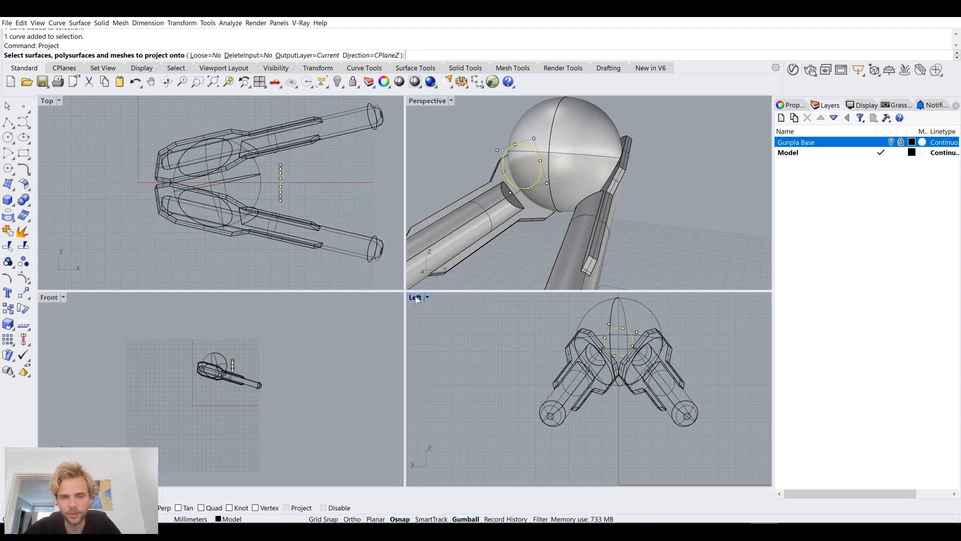
{"action": "double_click", "coordinate": [417, 298]}
{"action": "scroll", "coordinate": [450, 210], "scroll_direction": "down", "scroll_amount": 2}
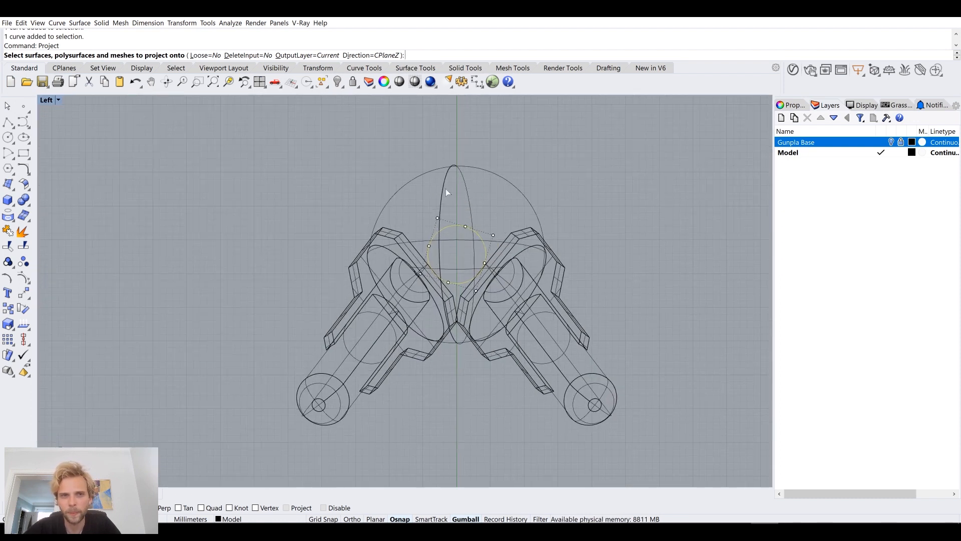
{"action": "scroll", "coordinate": [446, 188], "scroll_direction": "up", "scroll_amount": 1}
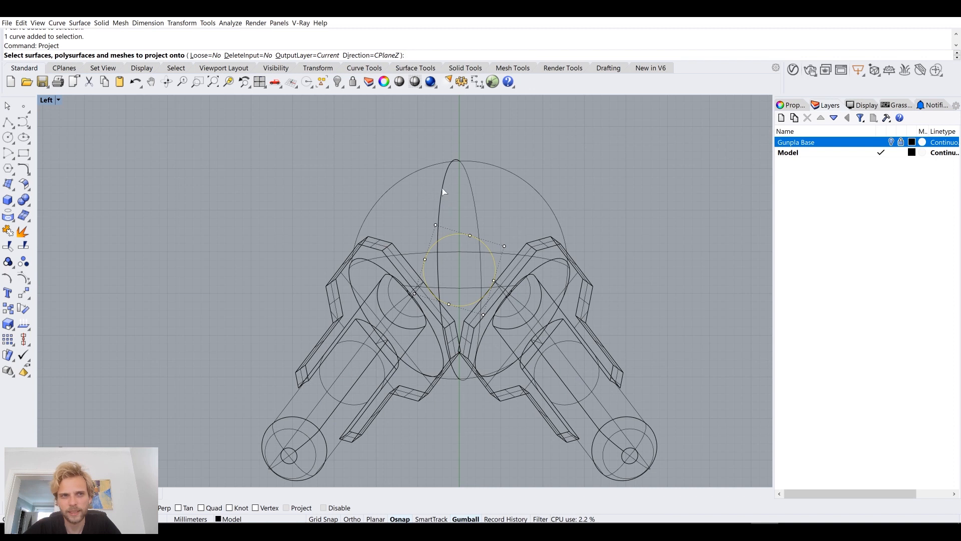
{"action": "left_click", "coordinate": [443, 188]}
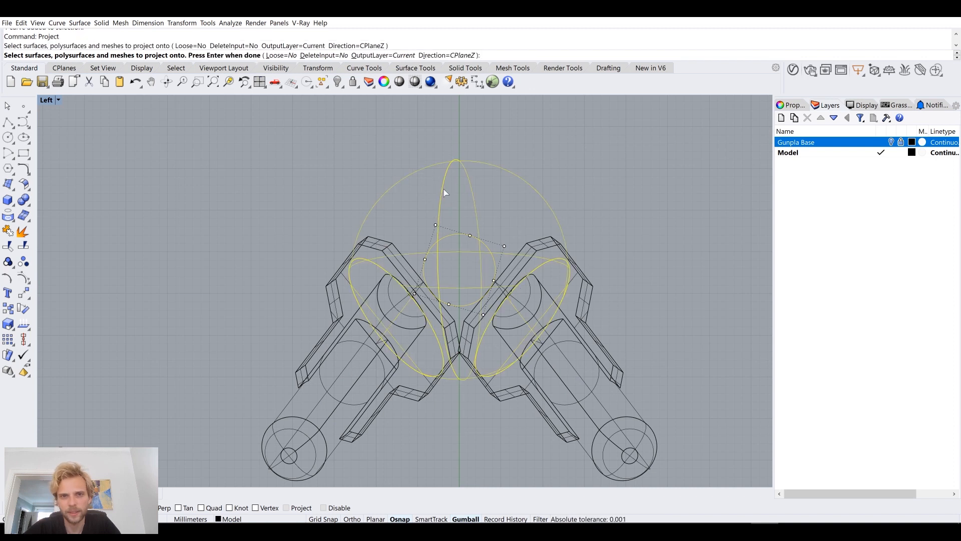
{"action": "key", "text": "Return"}
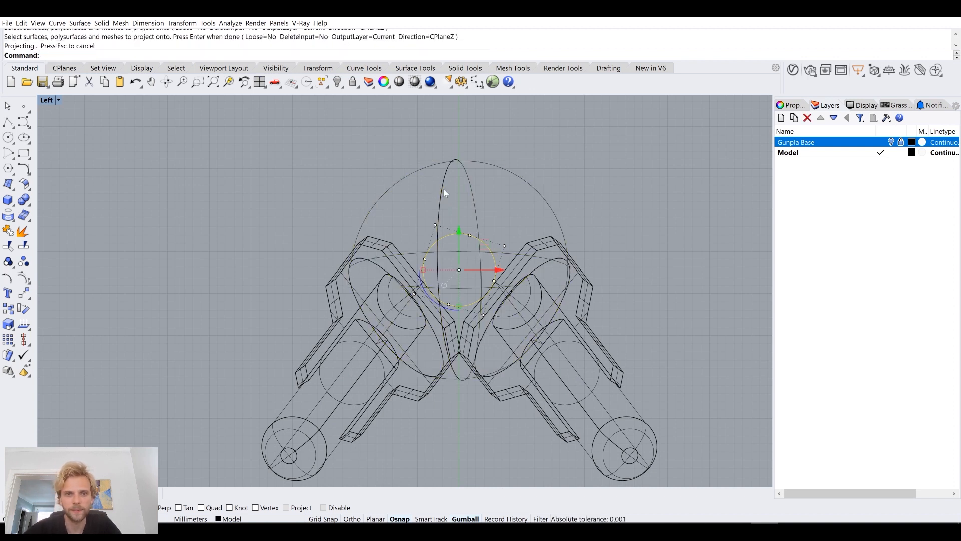
Delete the original circle outside the sphere and its projected copy on the sphere's opposite side, working in the Perspective view
{"action": "double_click", "coordinate": [49, 101]}
{"action": "double_click", "coordinate": [426, 100]}
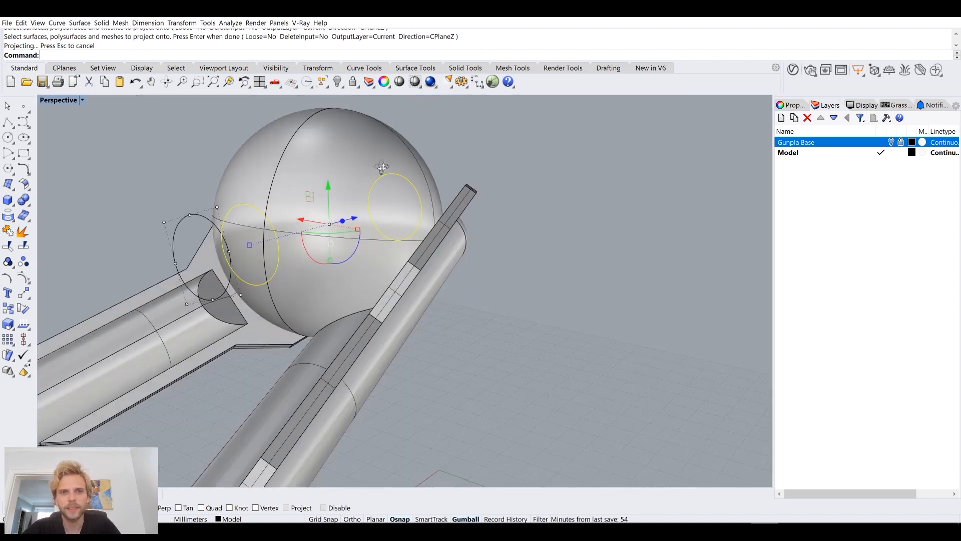
{"action": "right_click_drag", "start_coordinate": [181, 213], "coordinate": [290, 179], "text": "shift"}
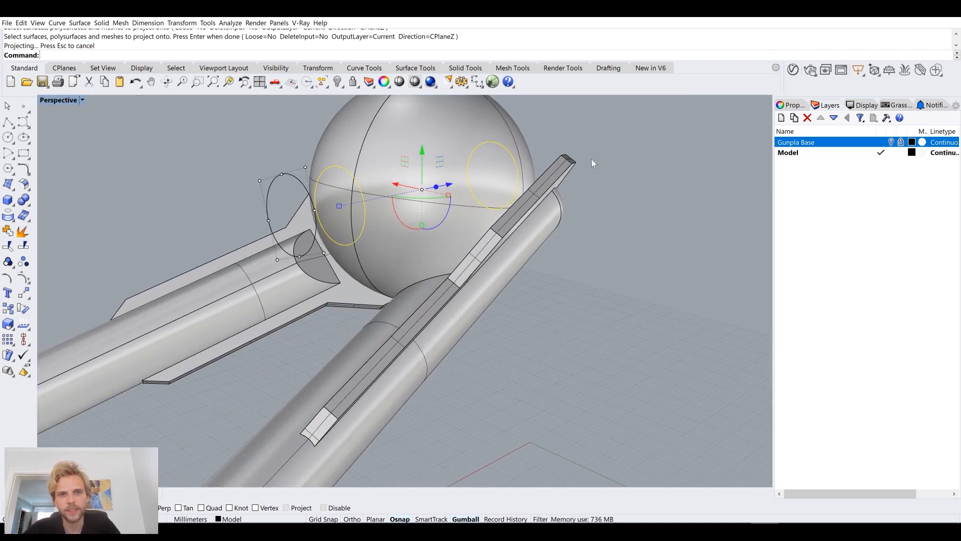
{"action": "left_click", "coordinate": [252, 176]}
{"action": "left_click", "coordinate": [271, 185]}
{"action": "key", "text": "Delete"}
{"action": "right_click_drag", "start_coordinate": [271, 184], "coordinate": [303, 197]}
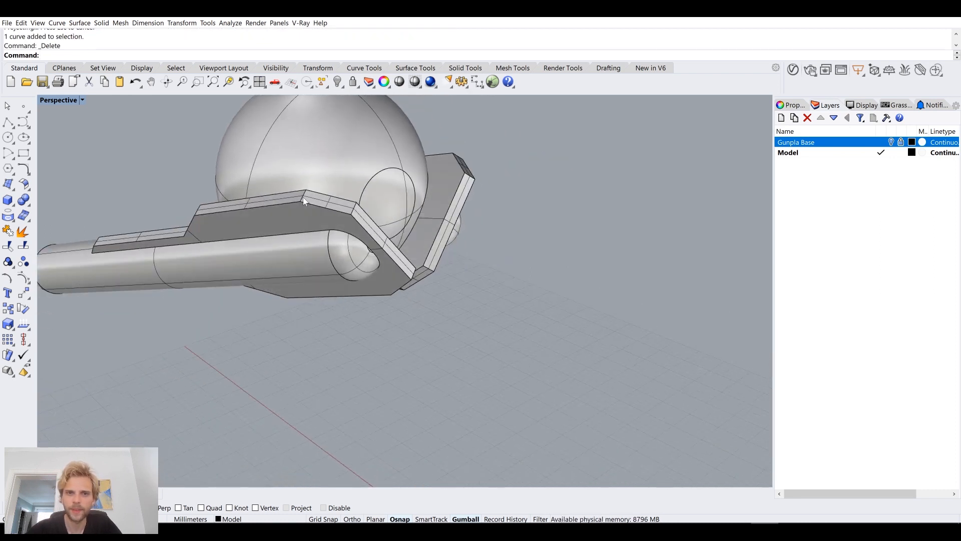
{"action": "left_click", "coordinate": [371, 179]}
{"action": "key", "text": "Escape"}
{"action": "right_click_drag", "start_coordinate": [372, 179], "coordinate": [446, 179]}
{"action": "scroll", "coordinate": [447, 179], "scroll_direction": "up", "scroll_amount": 5}
{"action": "left_click", "coordinate": [464, 168]}
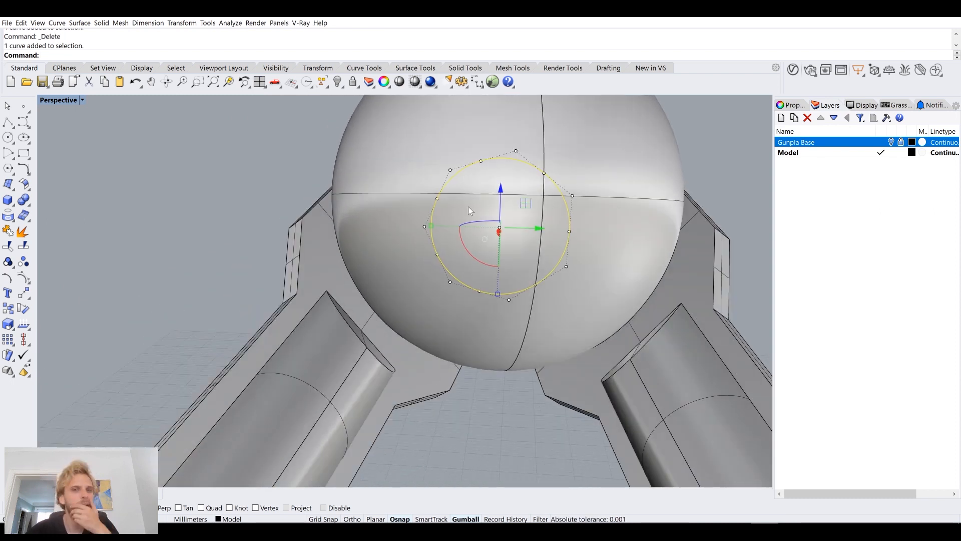
{"action": "left_click", "coordinate": [377, 198]}
{"action": "left_click", "coordinate": [220, 184]}
{"action": "type", "text": "split"}
{"action": "key", "text": "Return"}
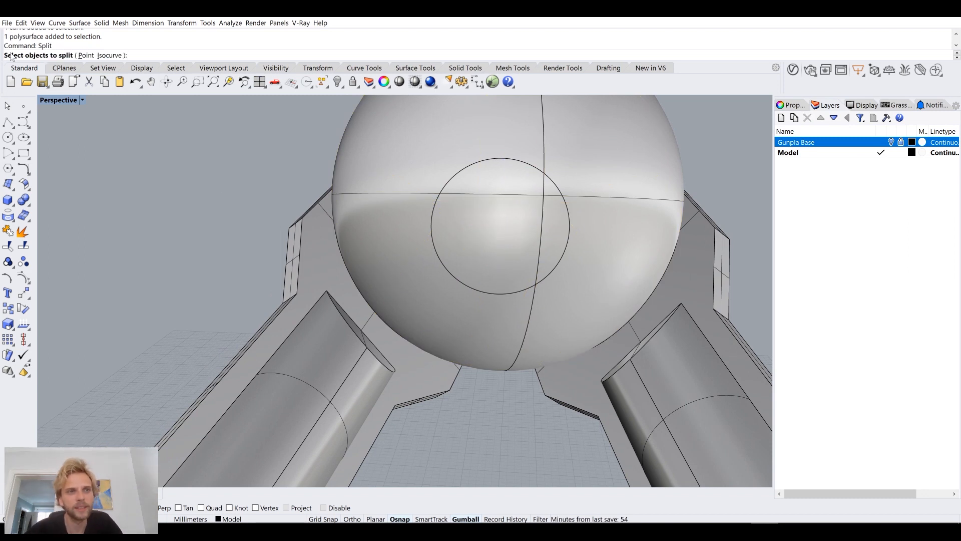
{"action": "left_click", "coordinate": [403, 146]}
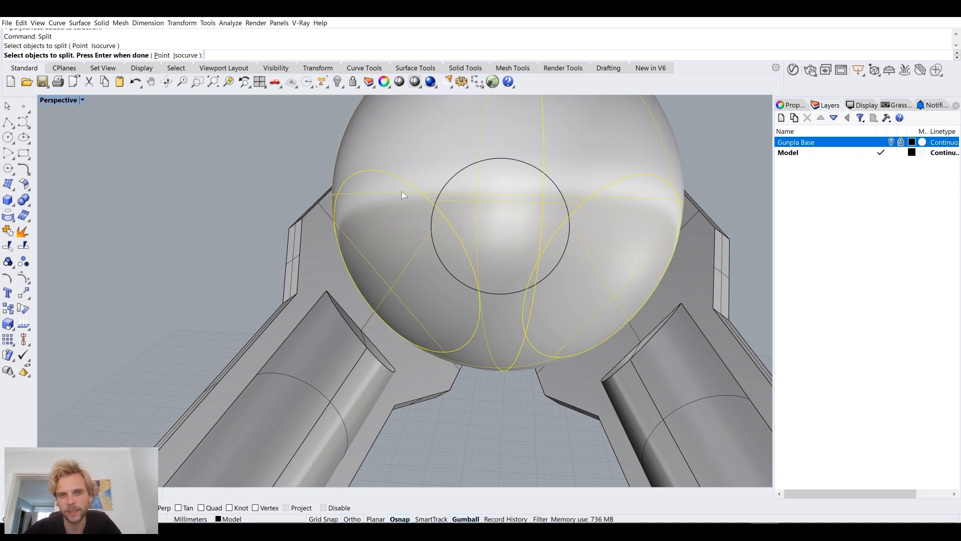
{"action": "left_click", "coordinate": [469, 166]}
{"action": "key", "text": "Return"}
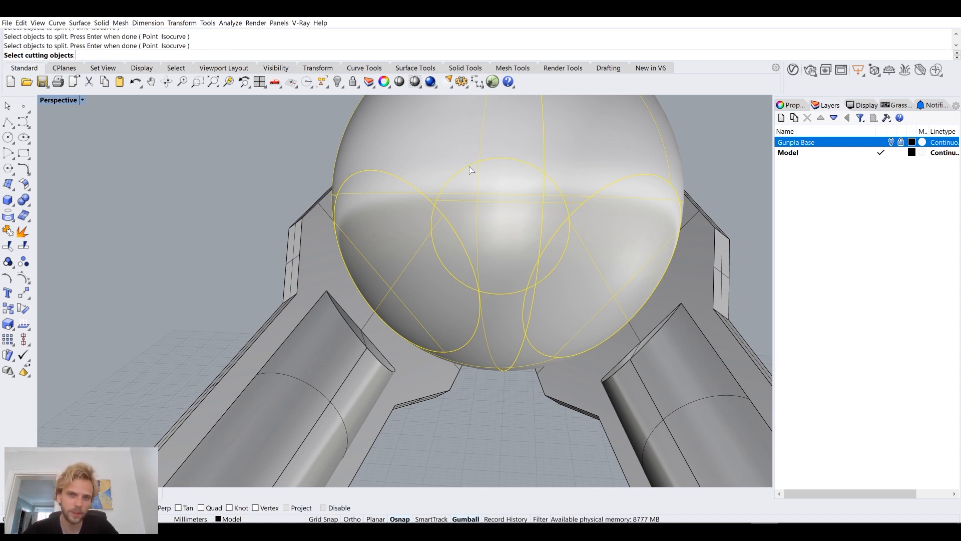
{"action": "key", "text": "Escape"}
Split the sphere using the projected circle on its surface as the cutting object
{"action": "left_click", "coordinate": [371, 174]}
{"action": "key", "text": "Return"}
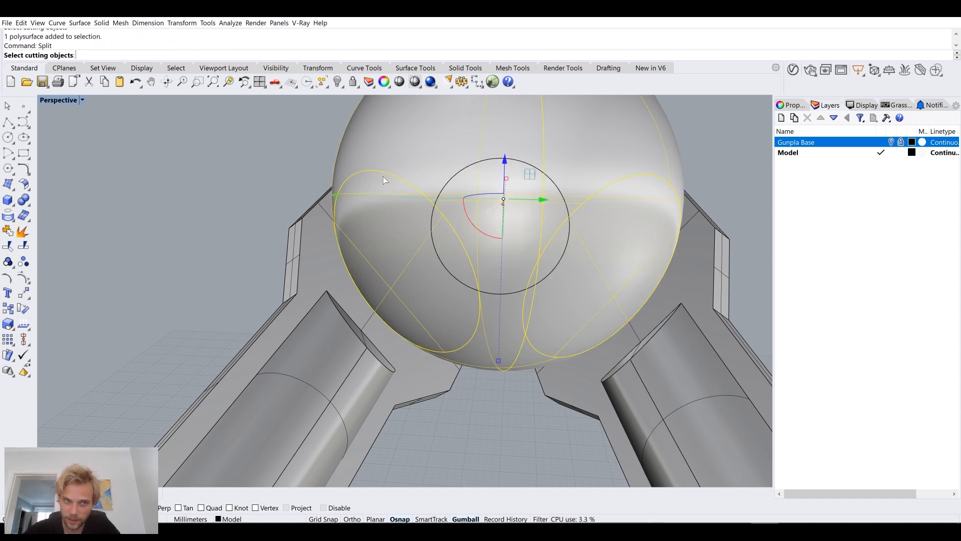
{"action": "left_click", "coordinate": [473, 168]}
{"action": "key", "text": "Return"}
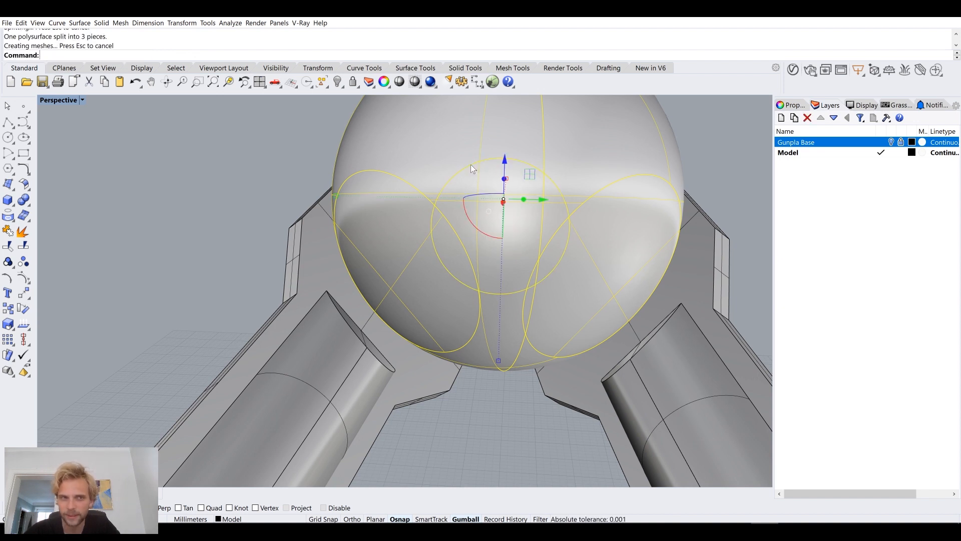
Delete the two sphere surface pieces inside the projected circle to open a round hole
{"action": "left_click", "coordinate": [486, 159]}
{"action": "left_click", "coordinate": [512, 178]}
{"action": "key", "text": "Escape"}
{"action": "left_click", "coordinate": [505, 182]}
{"action": "left_click", "coordinate": [554, 229], "text": "shift"}
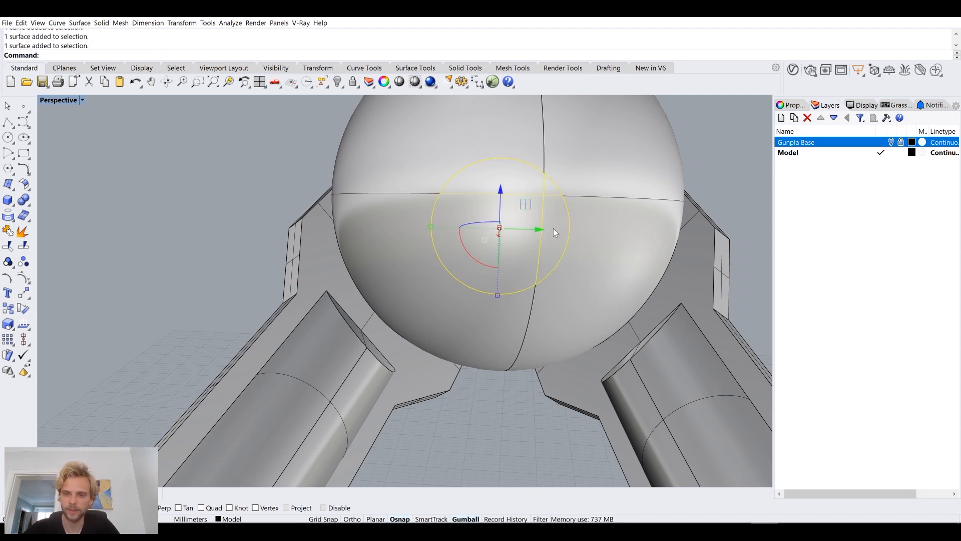
{"action": "key", "text": "Delete"}
Offset the circular curve at the edge of the sphere's hole inward by 0.6 mm
{"action": "right_click_drag", "start_coordinate": [554, 229], "coordinate": [485, 231]}
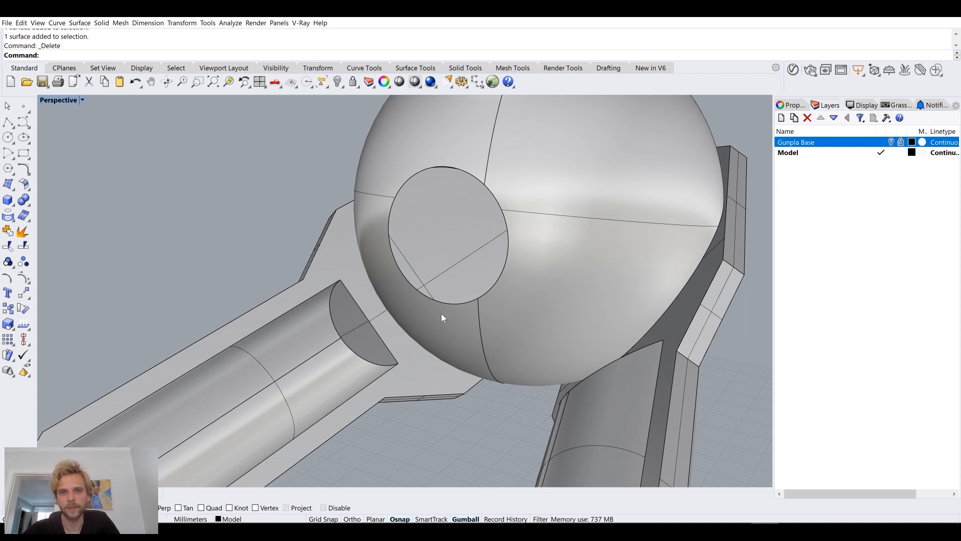
{"action": "left_click", "coordinate": [476, 177]}
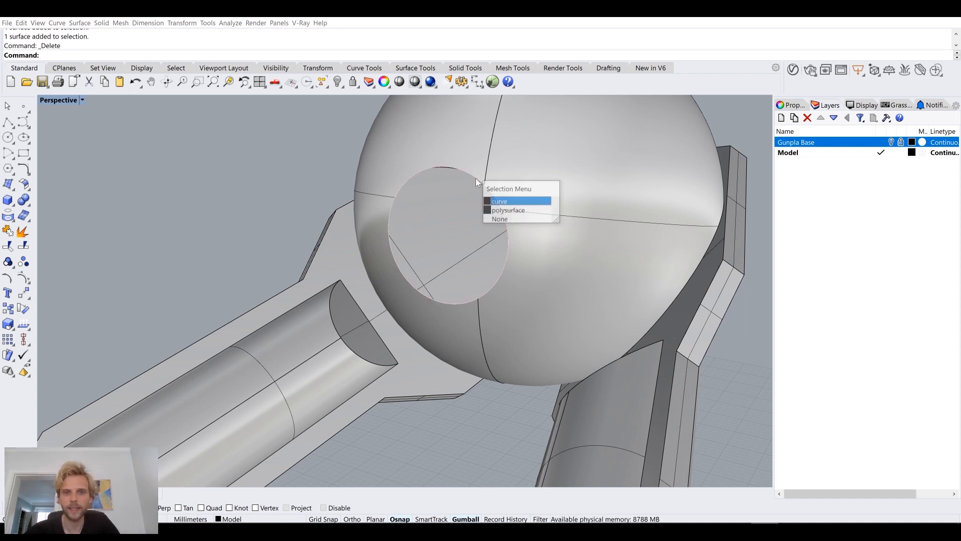
{"action": "left_click", "coordinate": [515, 203]}
{"action": "scroll", "coordinate": [494, 218], "scroll_direction": "up", "scroll_amount": 5}
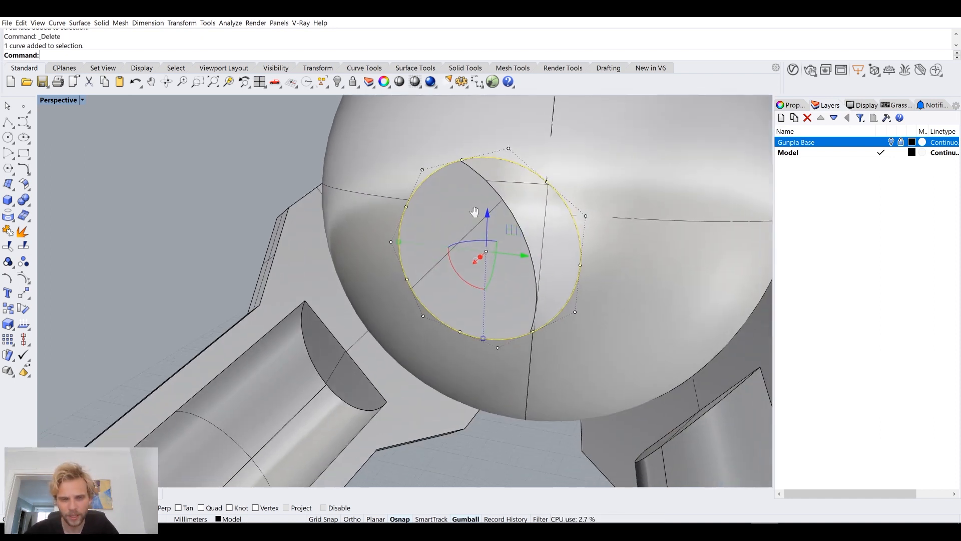
{"action": "type", "text": "offset"}
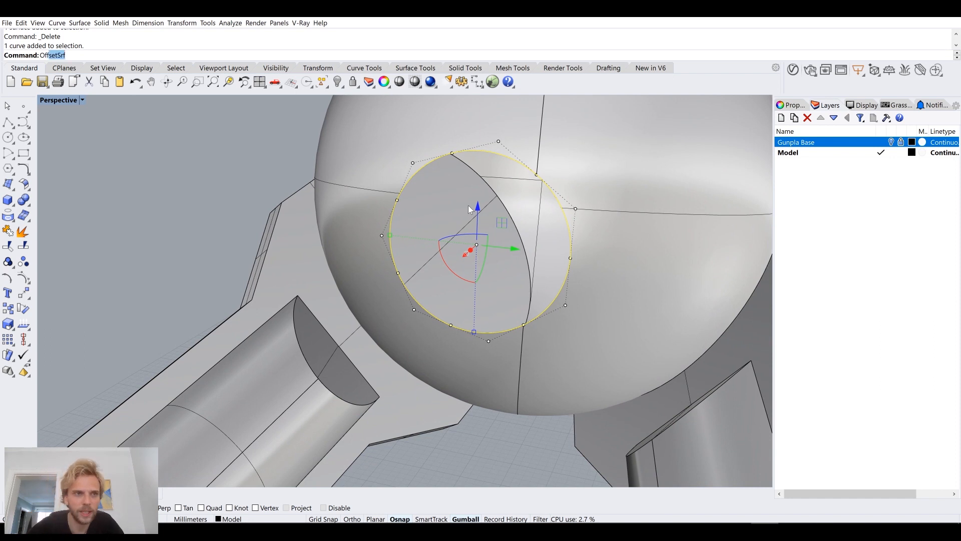
{"action": "key", "text": "Return"}
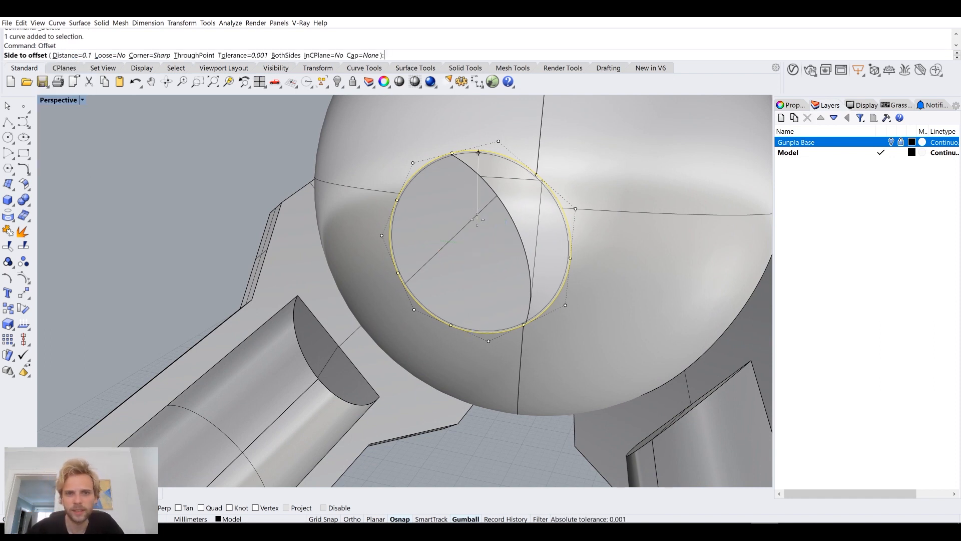
{"action": "type", "text": "10"}
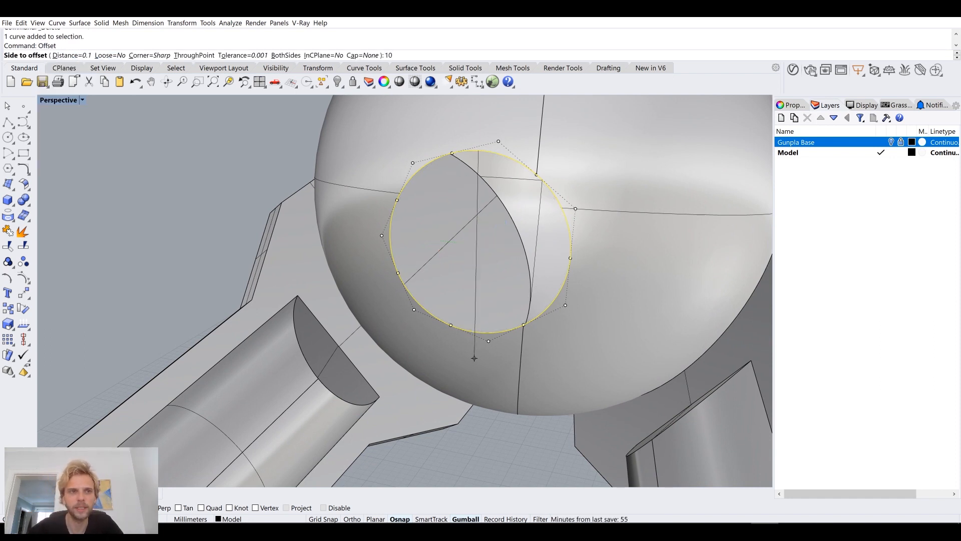
{"action": "key", "text": "BackSpace"}
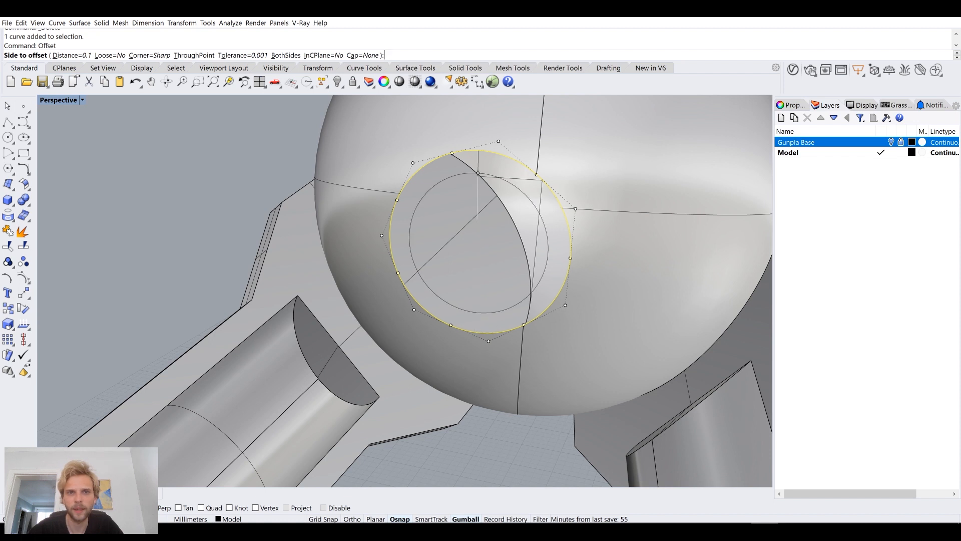
{"action": "type", "text": "0."}
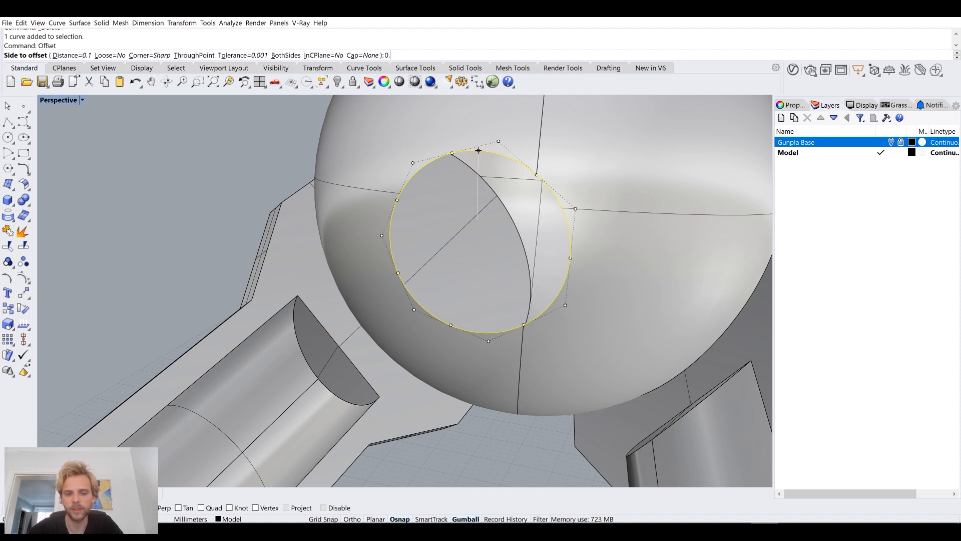
{"action": "type", "text": "6"}
{"action": "key", "text": "Return"}
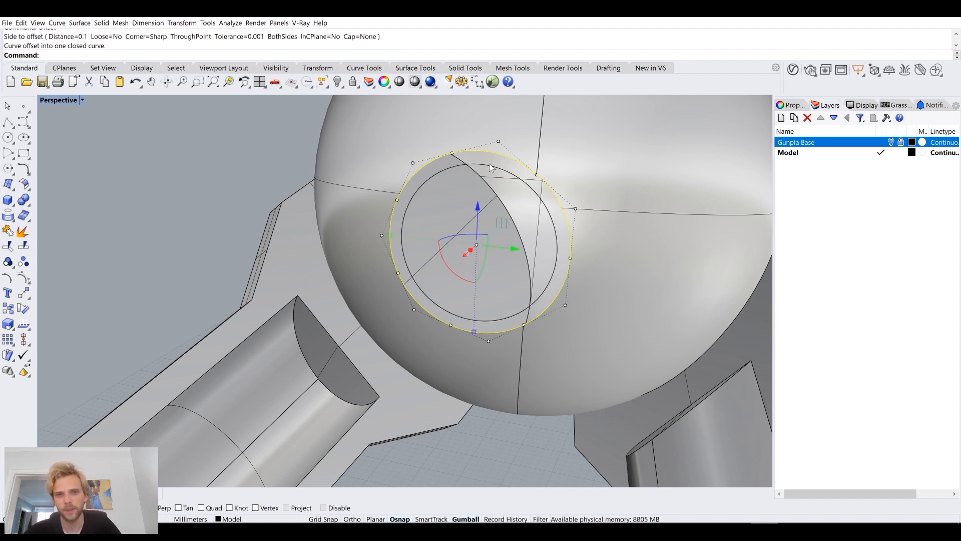
Create a planar ring surface between the hole's edge curve and the offset inner circle with PlanarSrf
{"action": "left_click", "coordinate": [499, 172]}
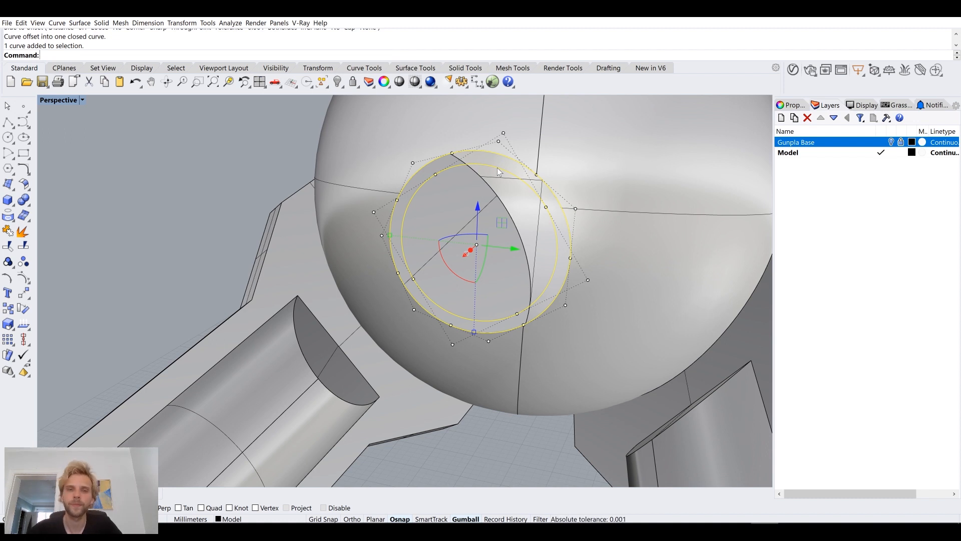
{"action": "type", "text": "Loft"}
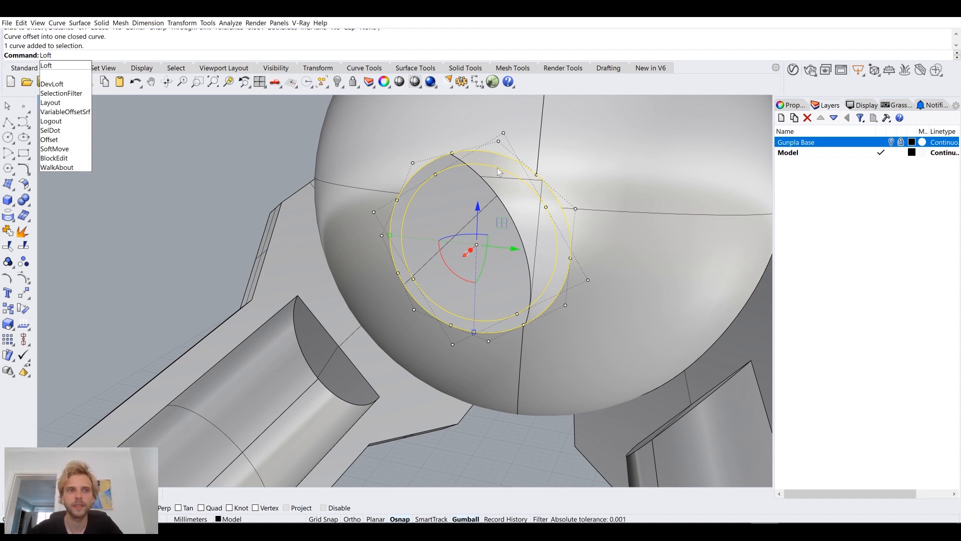
{"action": "key", "text": "BackSpace"}
{"action": "key", "text": "BackSpace"}
{"action": "key", "text": "BackSpace"}
{"action": "type", "text": "PlanarSrf"}
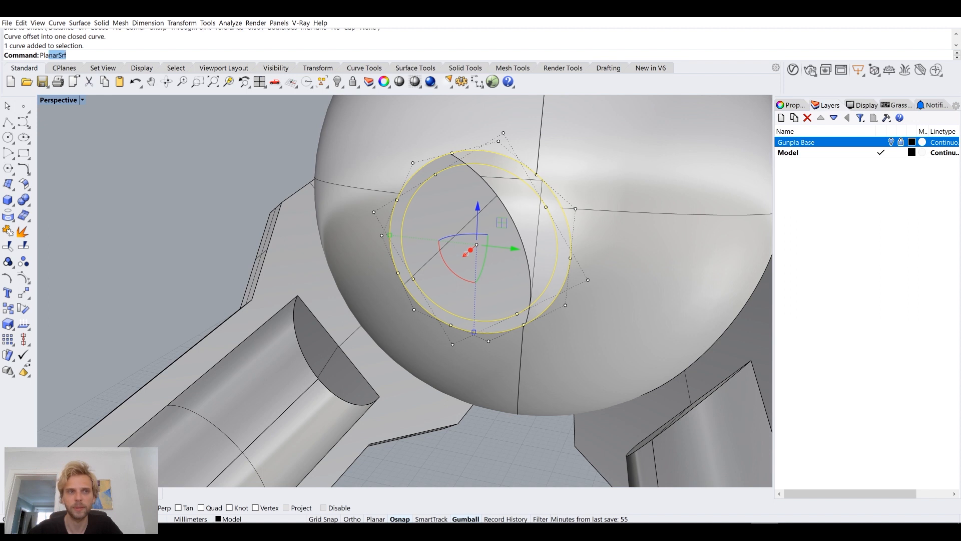
{"action": "key", "text": "Return"}
{"action": "left_click", "coordinate": [310, 144]}
Extrude the ring's inner circle about 1.7 mm into the sphere as an open surface, with Solid set to No
{"action": "right_click_drag", "start_coordinate": [442, 205], "coordinate": [388, 157]}
{"action": "left_click", "coordinate": [391, 159]}
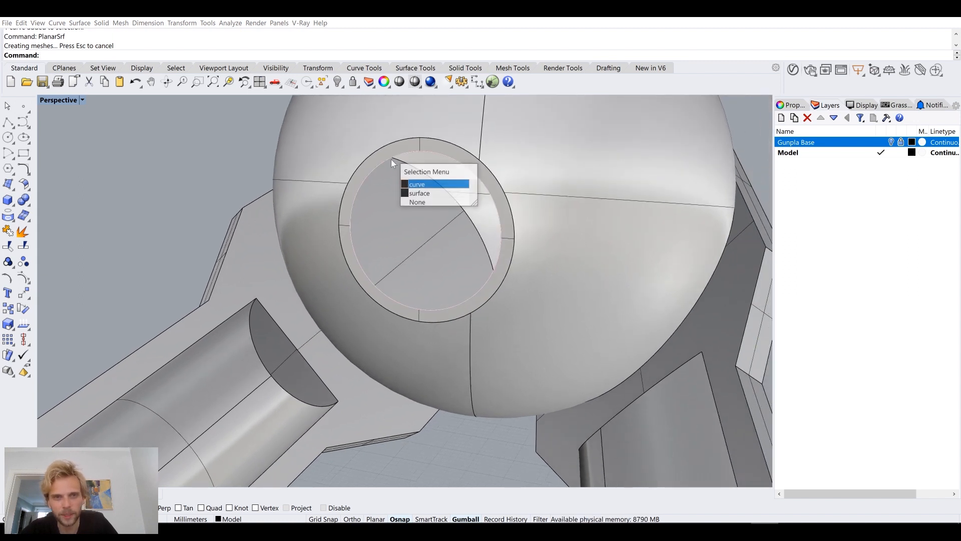
{"action": "left_click", "coordinate": [413, 180]}
{"action": "type", "text": "ExtrudeCrv"}
{"action": "key", "text": "Return"}
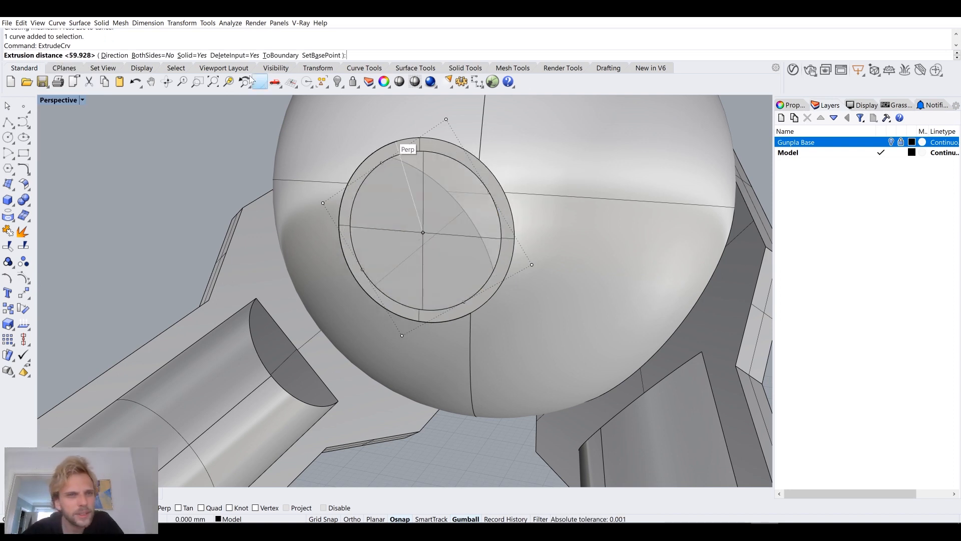
{"action": "left_click", "coordinate": [189, 55]}
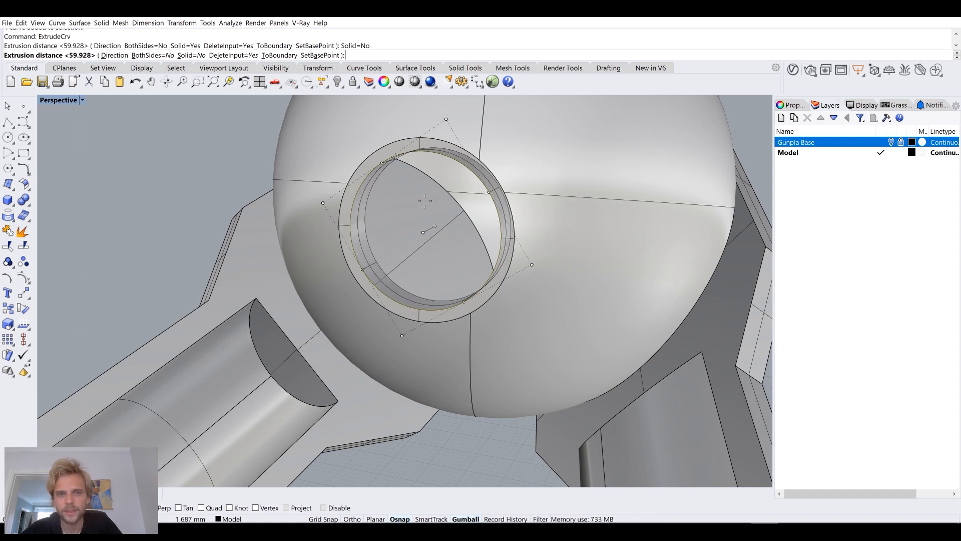
{"action": "left_click", "coordinate": [425, 201]}
Duplicate the inner end edge of the extruded recess wall as a curve with DupEdge
{"action": "right_click_drag", "start_coordinate": [421, 203], "coordinate": [405, 198]}
{"action": "scroll", "coordinate": [341, 171], "scroll_direction": "up", "scroll_amount": 4}
{"action": "right_click_drag", "start_coordinate": [345, 183], "coordinate": [350, 236], "text": "shift"}
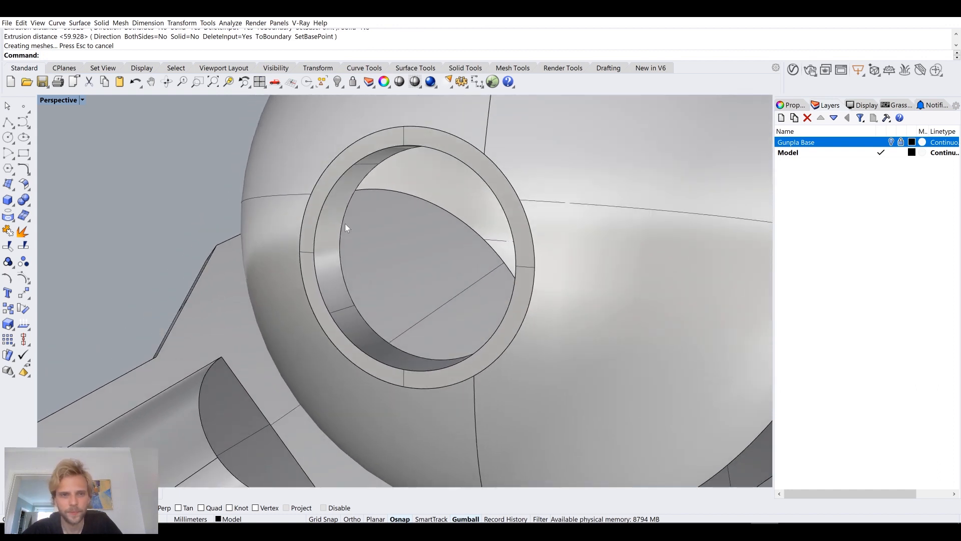
{"action": "type", "text": "DupEdge"}
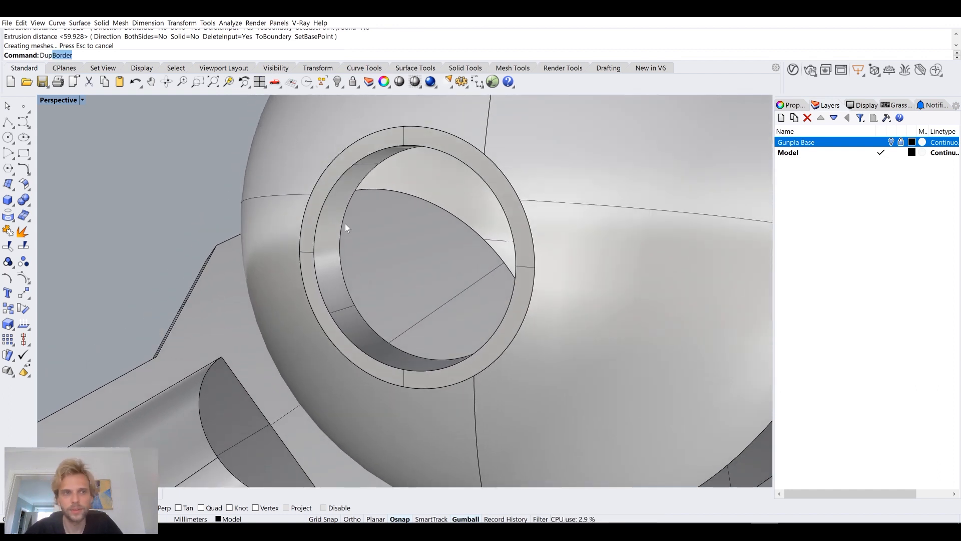
{"action": "key", "text": "Return"}
{"action": "left_click", "coordinate": [345, 224]}
{"action": "key", "text": "Return"}
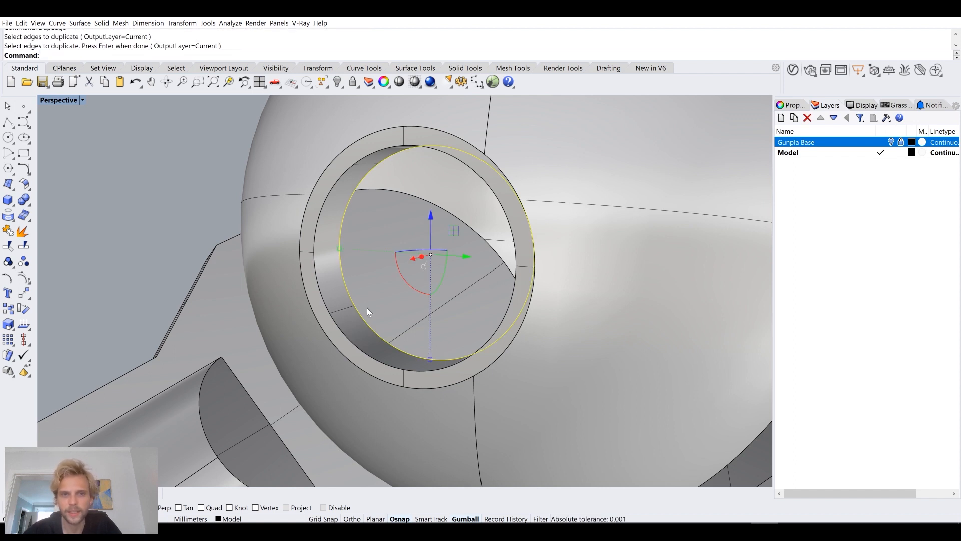
Offset the duplicated edge curve at the recess's bottom inward by 0.6 mm
{"action": "type", "text": "Offset"}
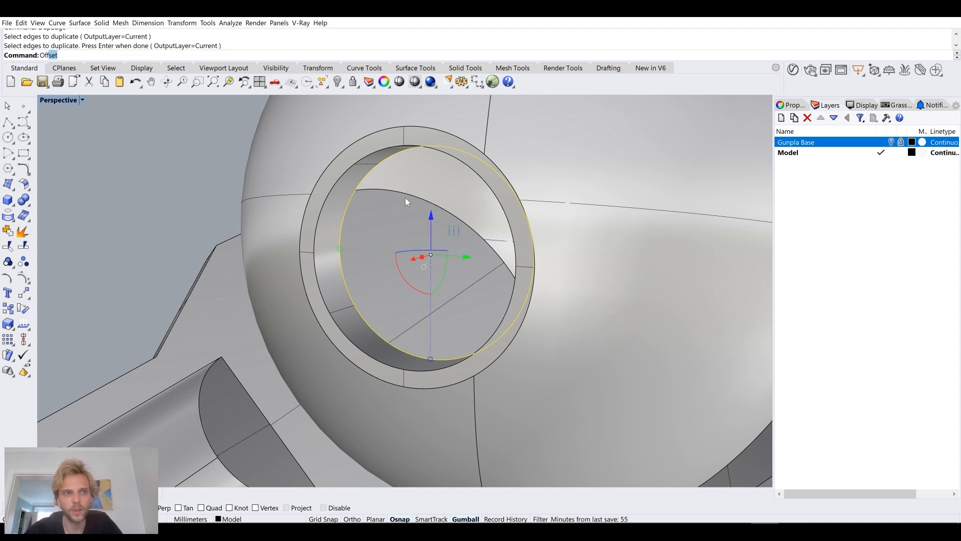
{"action": "key", "text": "Return"}
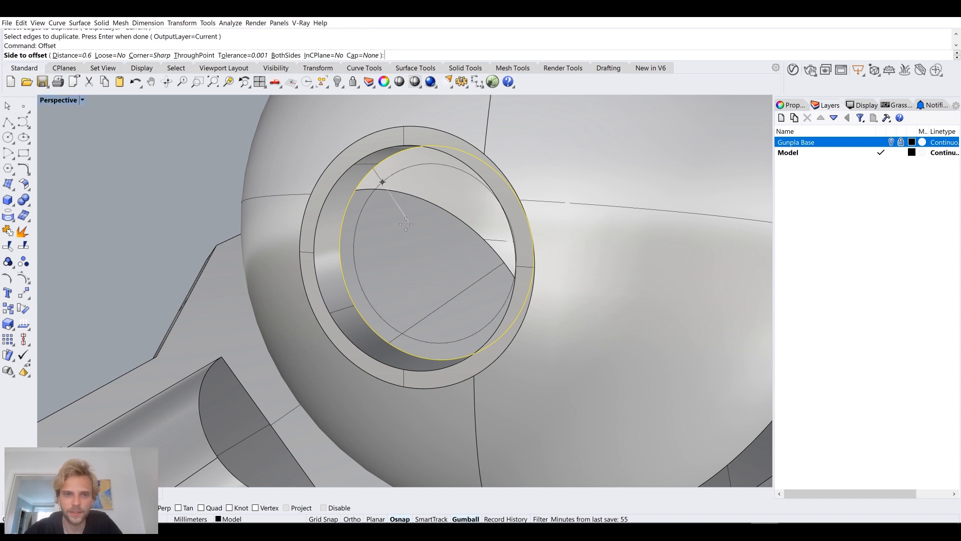
{"action": "left_click", "coordinate": [401, 227]}
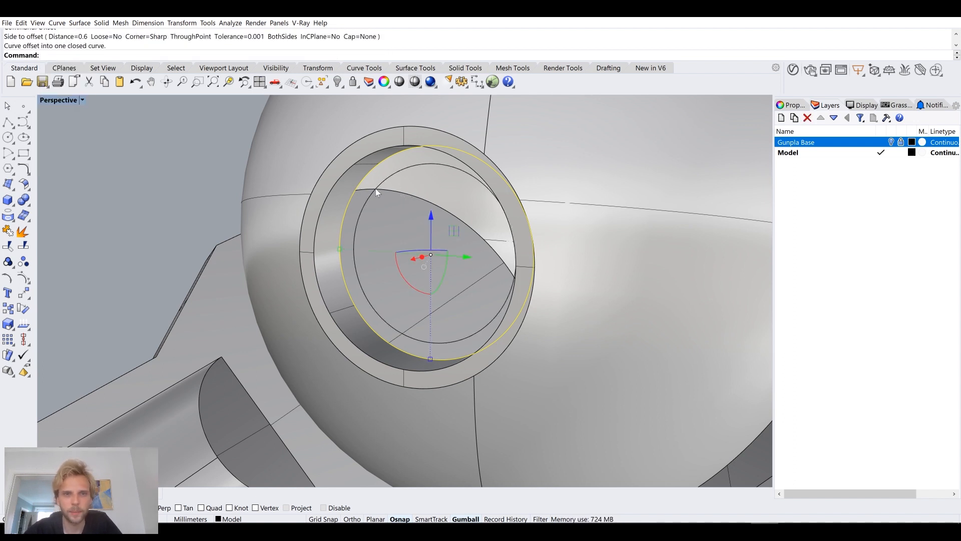
Loft a ring surface between the recess's bottom edge curve and its offset circle
{"action": "type", "text": "Loft"}
{"action": "key", "text": "Return"}
{"action": "key", "text": "Return"}
{"action": "key", "text": "Return"}
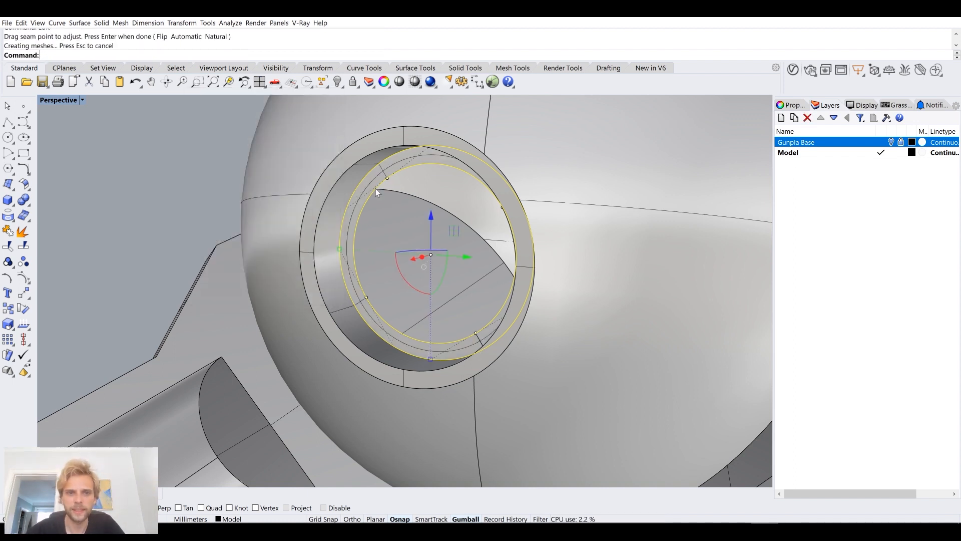
Extrude the offset circle at the recess's bottom 0.4 mm as an open surface
{"action": "scroll", "coordinate": [375, 188], "scroll_direction": "down", "scroll_amount": 2}
{"action": "left_click", "coordinate": [401, 214]}
{"action": "left_click", "coordinate": [402, 214]}
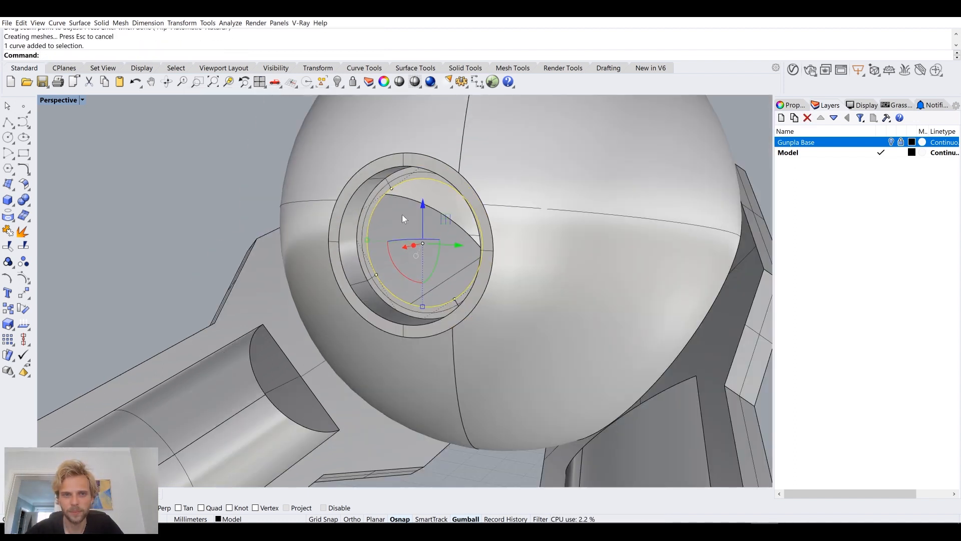
{"action": "scroll", "coordinate": [402, 215], "scroll_direction": "up", "scroll_amount": 3}
{"action": "type", "text": "Ext"}
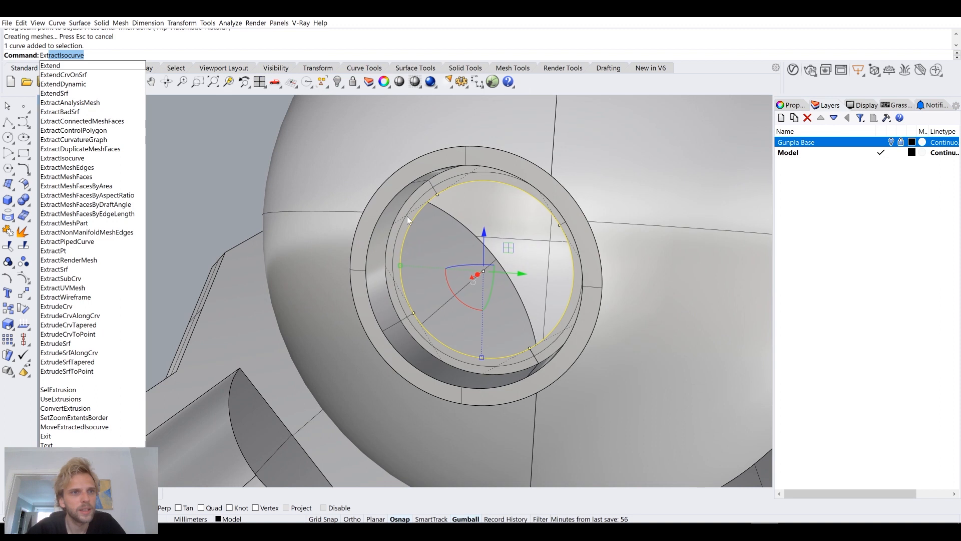
{"action": "type", "text": "ru"}
{"action": "key", "text": "Return"}
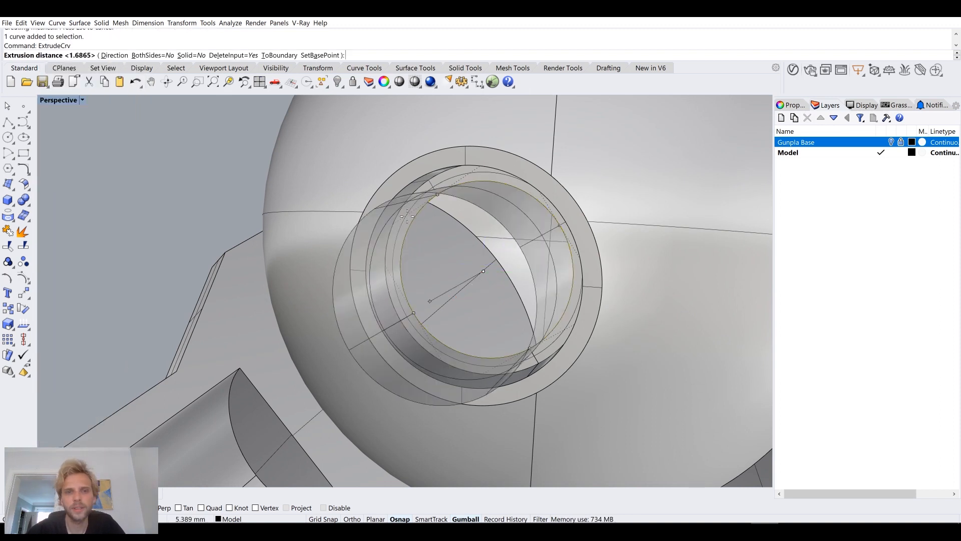
{"action": "scroll", "coordinate": [426, 211], "scroll_direction": "down", "scroll_amount": 5}
{"action": "right_click_drag", "start_coordinate": [446, 203], "coordinate": [203, 182]}
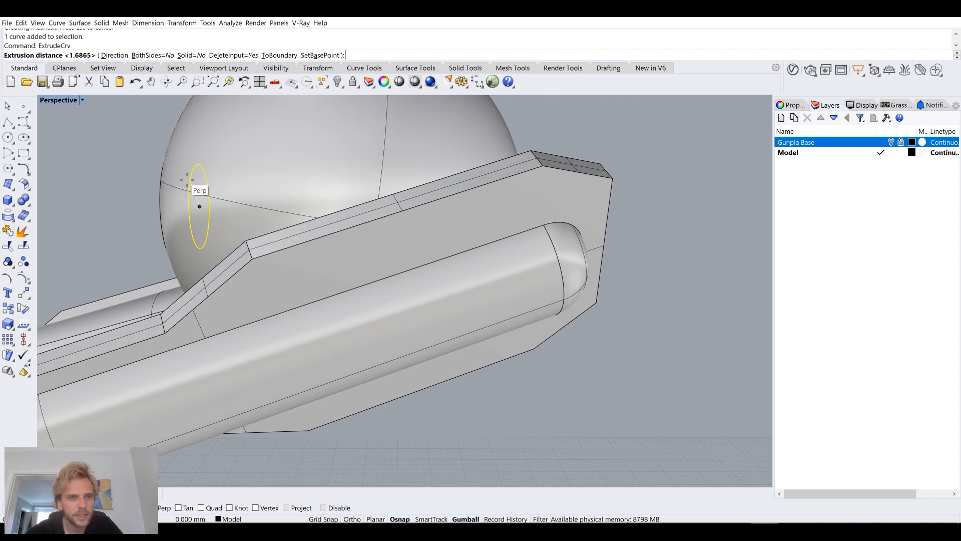
{"action": "type", "text": "0.4"}
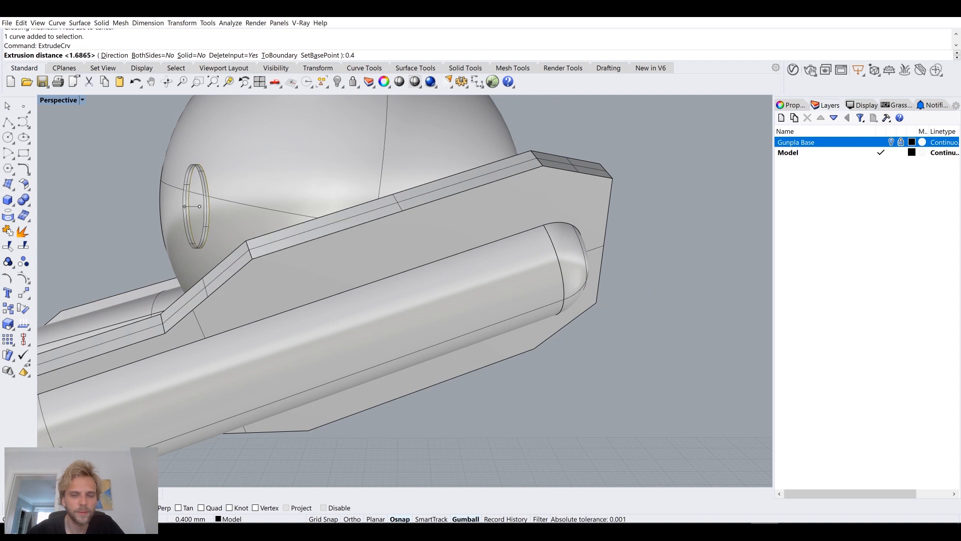
{"action": "key", "text": "Return"}
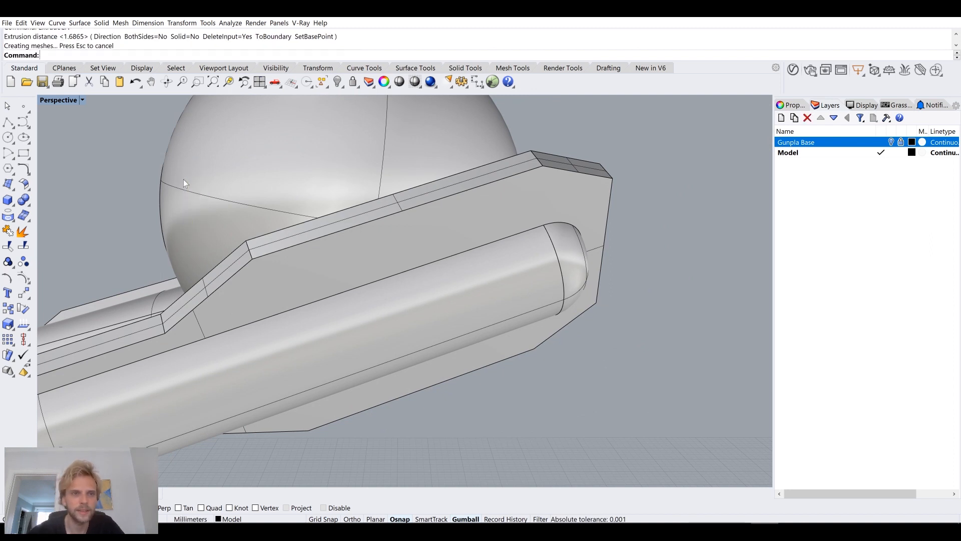
Duplicate the free circular edge of the 0.4 mm extrusion inside the recess with DupEdge
{"action": "right_click_drag", "start_coordinate": [183, 180], "coordinate": [215, 176]}
{"action": "scroll", "coordinate": [322, 186], "scroll_direction": "up", "scroll_amount": 5}
{"action": "scroll", "coordinate": [320, 186], "scroll_direction": "up", "scroll_amount": 3}
{"action": "right_click_drag", "start_coordinate": [320, 186], "coordinate": [340, 203]}
{"action": "scroll", "coordinate": [305, 206], "scroll_direction": "down", "scroll_amount": 5}
{"action": "scroll", "coordinate": [339, 203], "scroll_direction": "up", "scroll_amount": 2}
{"action": "left_click", "coordinate": [347, 200]}
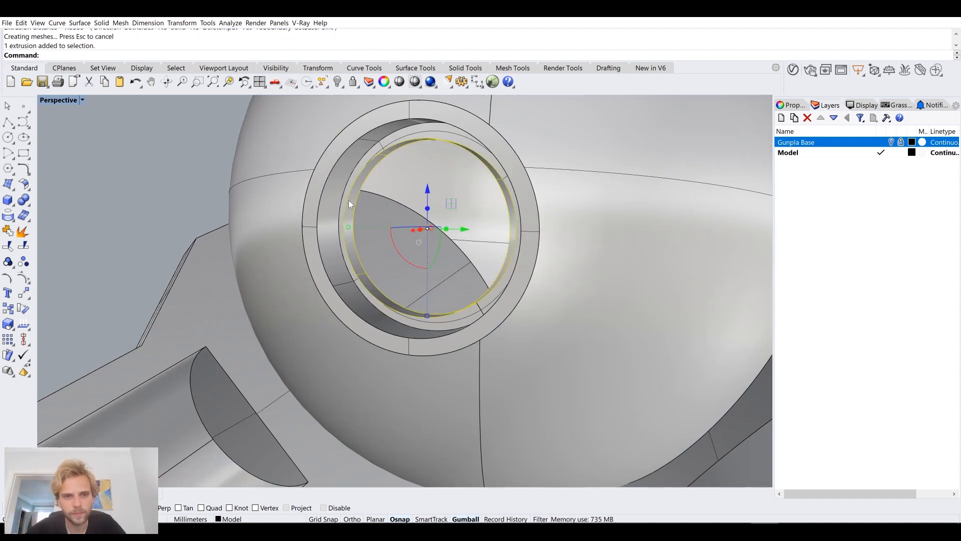
{"action": "type", "text": "DupEdge"}
{"action": "key", "text": "Return"}
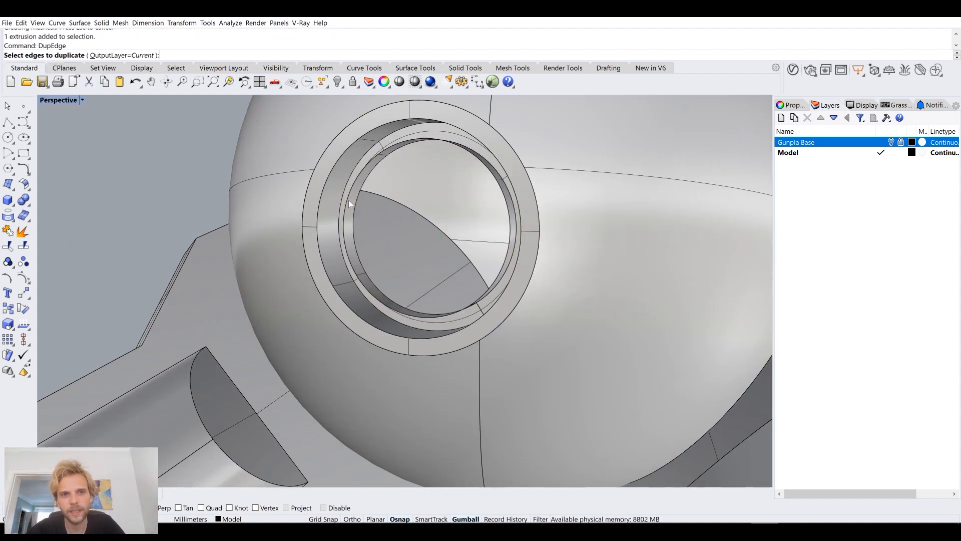
{"action": "left_click", "coordinate": [349, 204]}
{"action": "key", "text": "Return"}
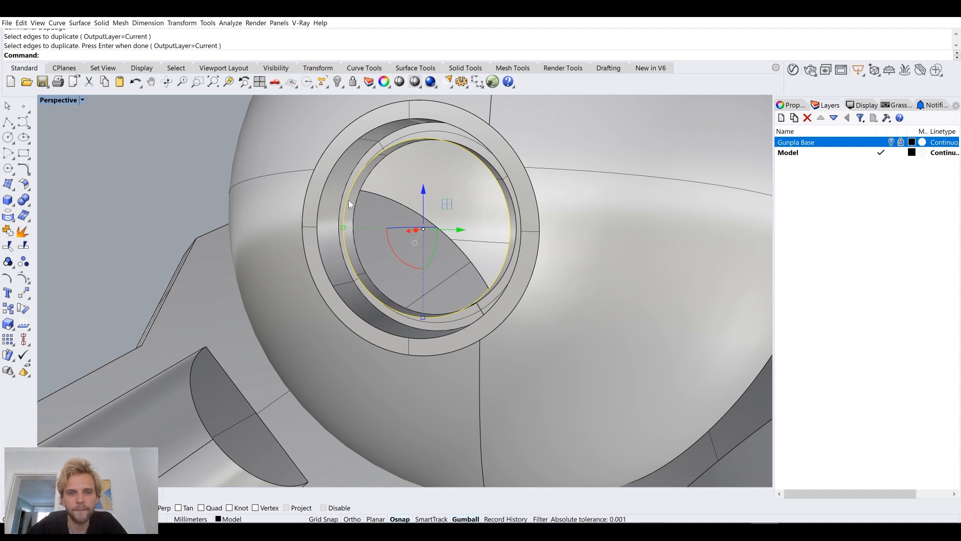
Cap the 0.4 mm extrusion with a planar surface from the duplicated circle and delete that curve
{"action": "type", "text": "PlanarSrf"}
{"action": "key", "text": "Return"}
{"action": "key", "text": "Delete"}
Join all the surfaces of the circular recess into one polysurface
{"action": "scroll", "coordinate": [344, 197], "scroll_direction": "down", "scroll_amount": 5}
{"action": "left_click_drag", "start_coordinate": [196, 126], "coordinate": [450, 289]}
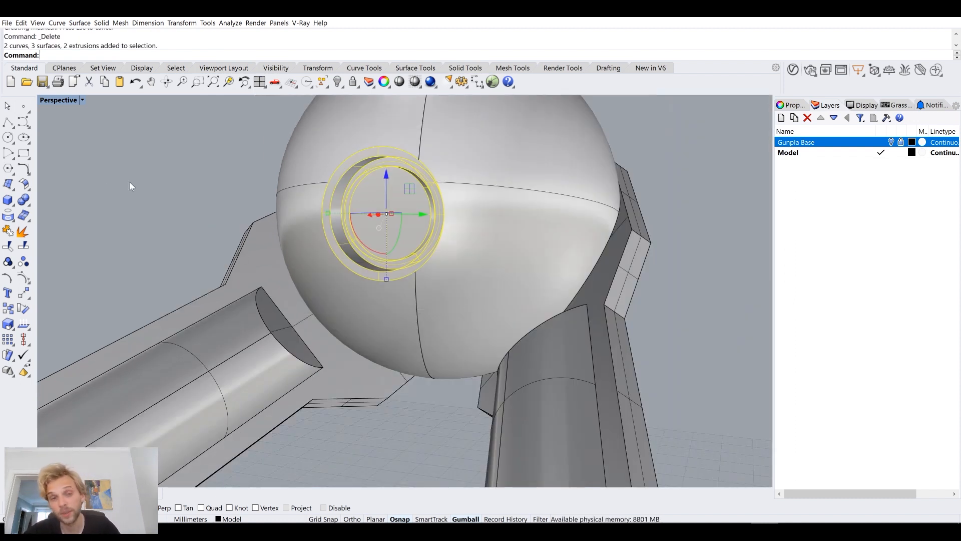
{"action": "type", "text": "Join"}
{"action": "key", "text": "Return"}
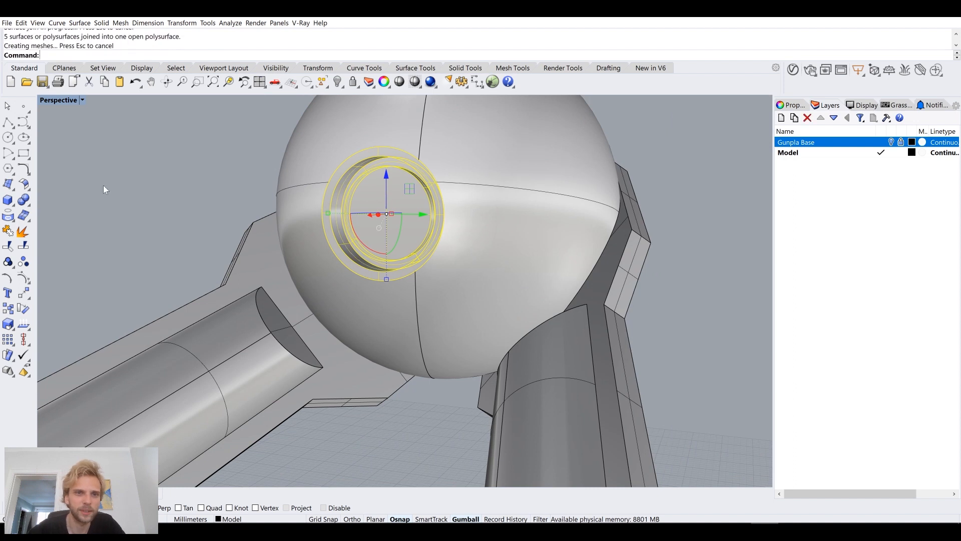
Delete the two leftover circular curves around the recess, keeping the joined polysurface
{"action": "left_click_drag", "start_coordinate": [153, 130], "coordinate": [450, 324]}
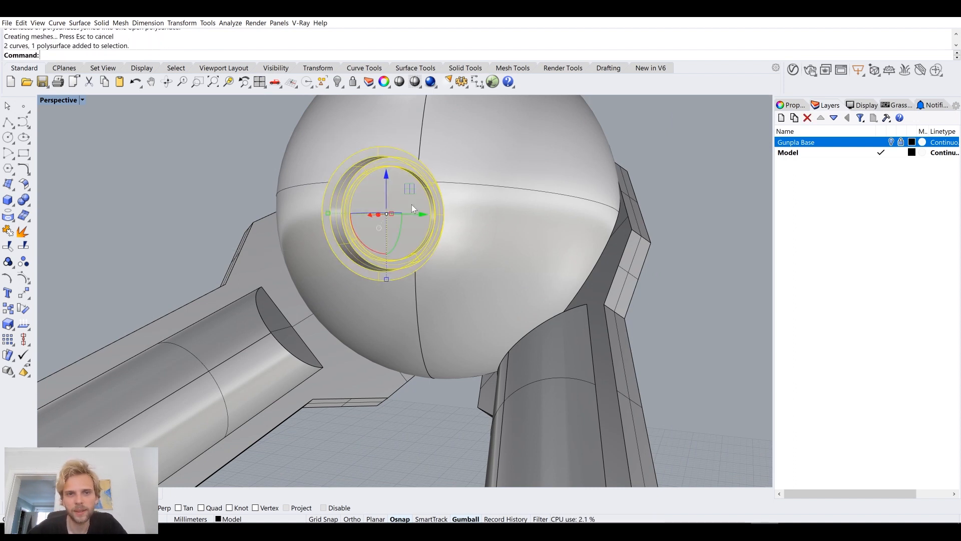
{"action": "left_click", "coordinate": [410, 189], "text": "ctrl"}
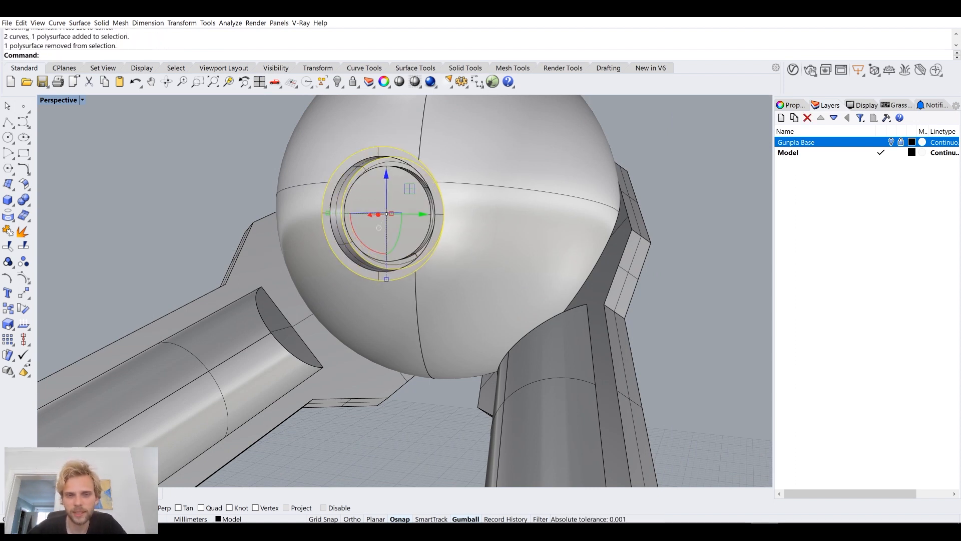
{"action": "key", "text": "Delete"}
{"action": "left_click", "coordinate": [383, 203]}
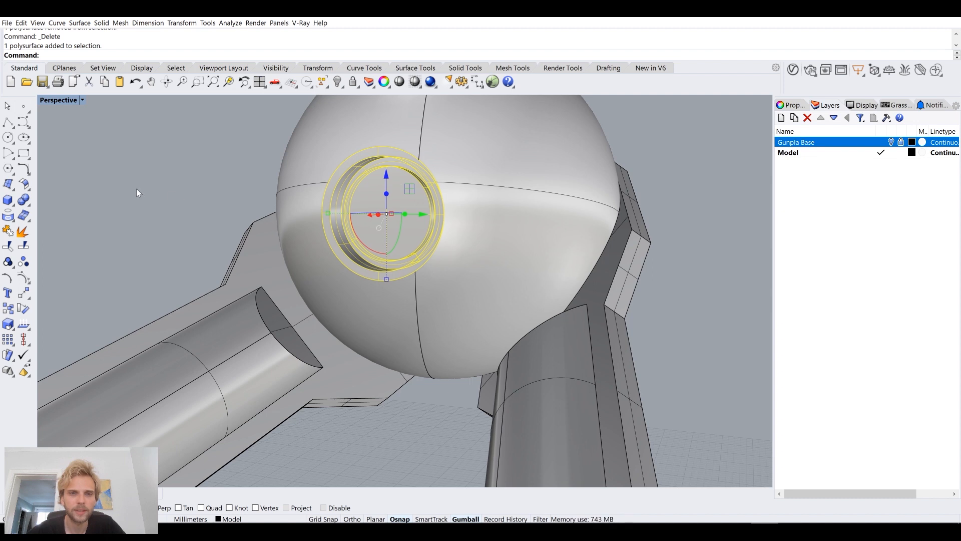
{"action": "left_click", "coordinate": [136, 189]}
Chamfer the edge between the recess's outer ring and its wall with a distance of 0.4 mm
{"action": "scroll", "coordinate": [356, 203], "scroll_direction": "up", "scroll_amount": 9}
{"action": "scroll", "coordinate": [376, 242], "scroll_direction": "down", "scroll_amount": 7}
{"action": "right_click_drag", "start_coordinate": [336, 254], "coordinate": [304, 262]}
{"action": "scroll", "coordinate": [336, 215], "scroll_direction": "up", "scroll_amount": 7}
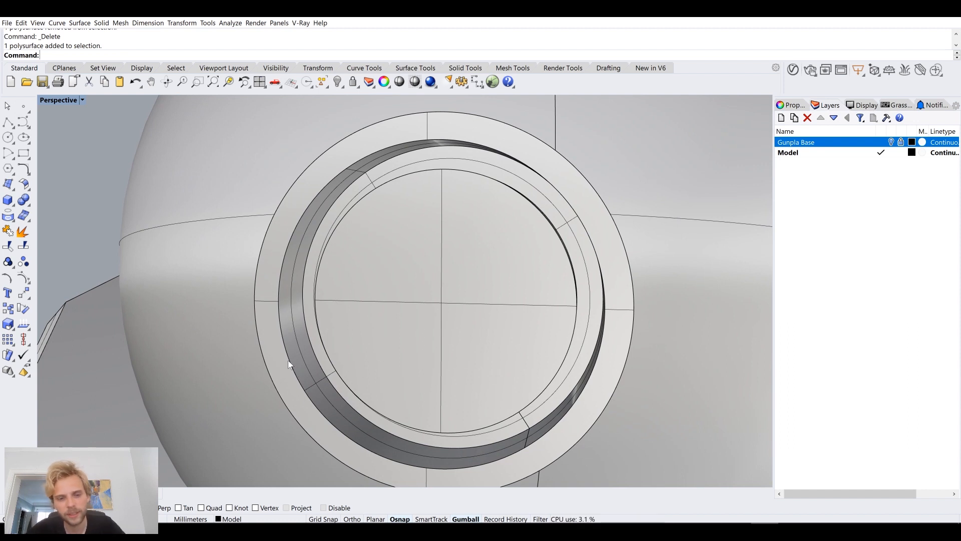
{"action": "type", "text": "ChamferEdge"}
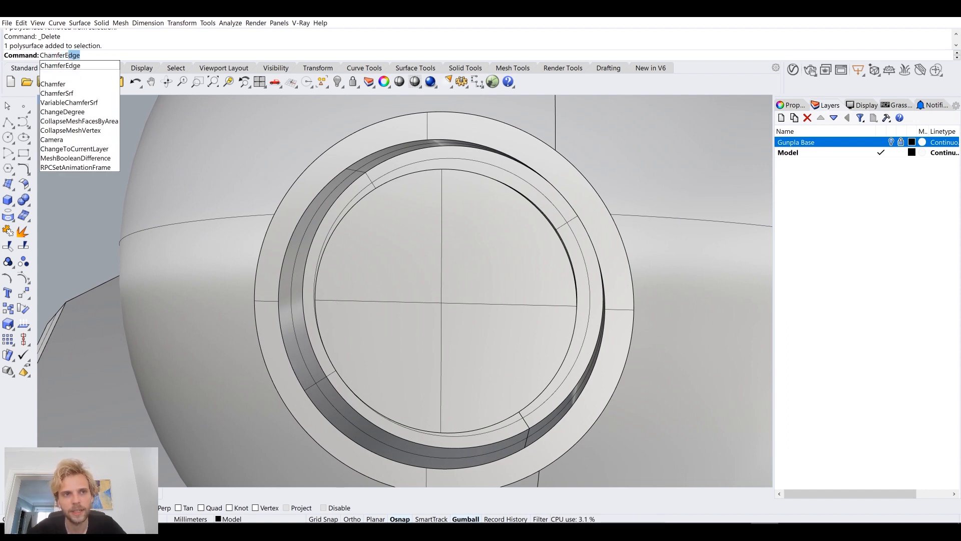
{"action": "key", "text": "Return"}
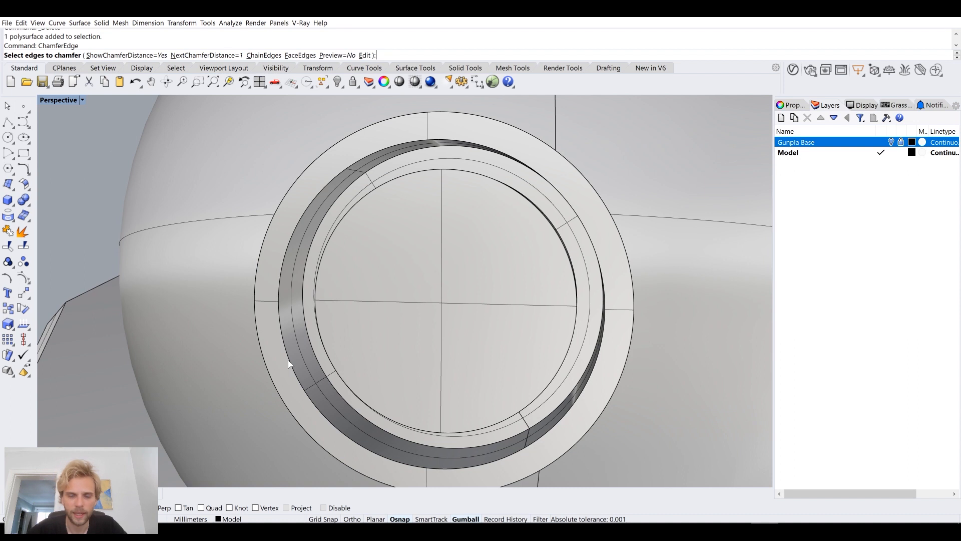
{"action": "type", "text": "0."}
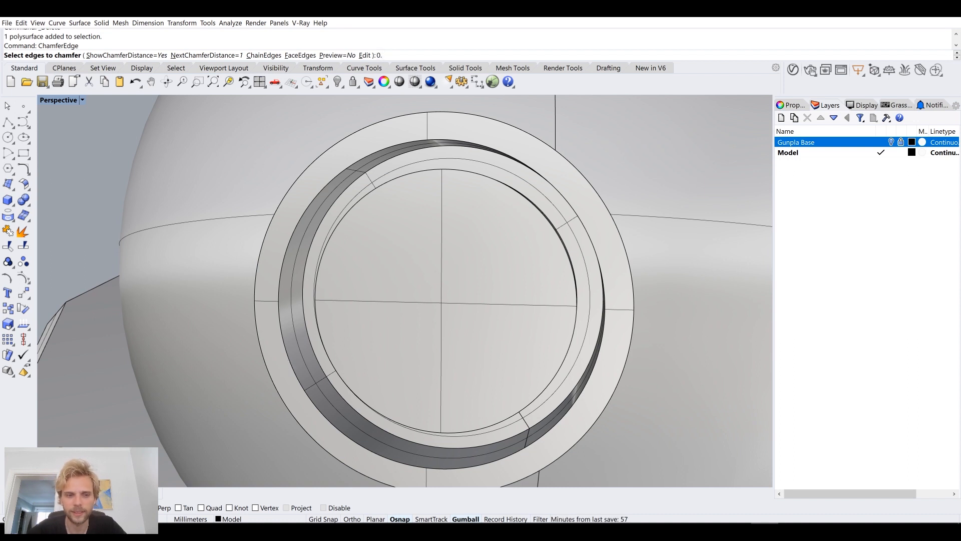
{"action": "type", "text": "2"}
{"action": "key", "text": "Return"}
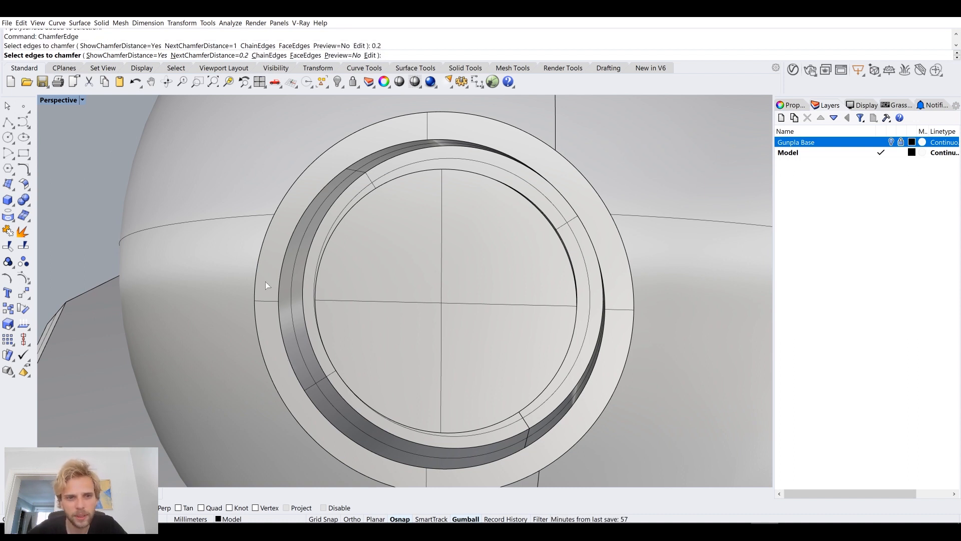
{"action": "type", "text": "0.4"}
{"action": "key", "text": "Return"}
{"action": "left_click", "coordinate": [280, 287]}
{"action": "key", "text": "Return"}
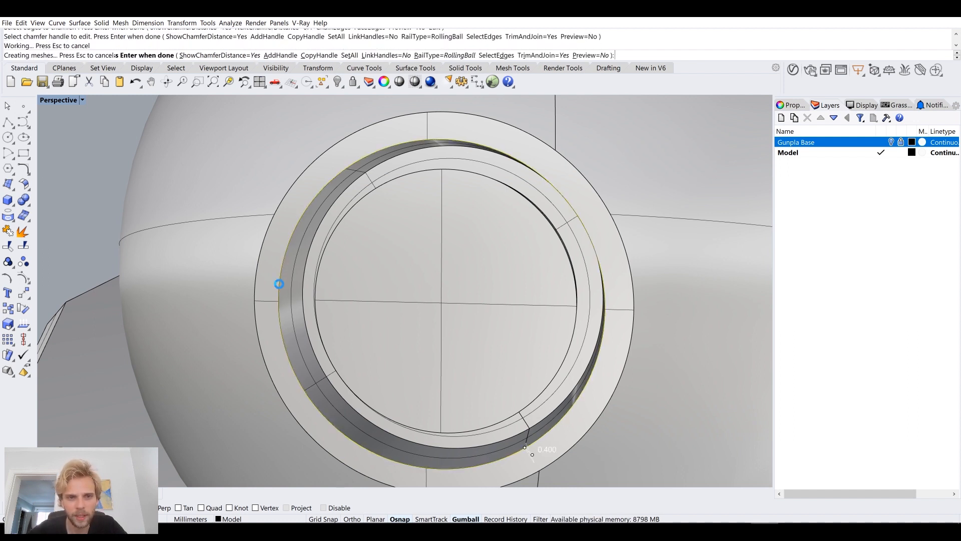
{"action": "key", "text": "Return"}
Chamfer the rim of the circular disc inside the recess with the same 0.4 mm distance
{"action": "right_click_drag", "start_coordinate": [279, 284], "coordinate": [457, 243]}
{"action": "scroll", "coordinate": [367, 243], "scroll_direction": "up", "scroll_amount": 4}
{"action": "right_click_drag", "start_coordinate": [583, 273], "coordinate": [415, 358], "text": "shift"}
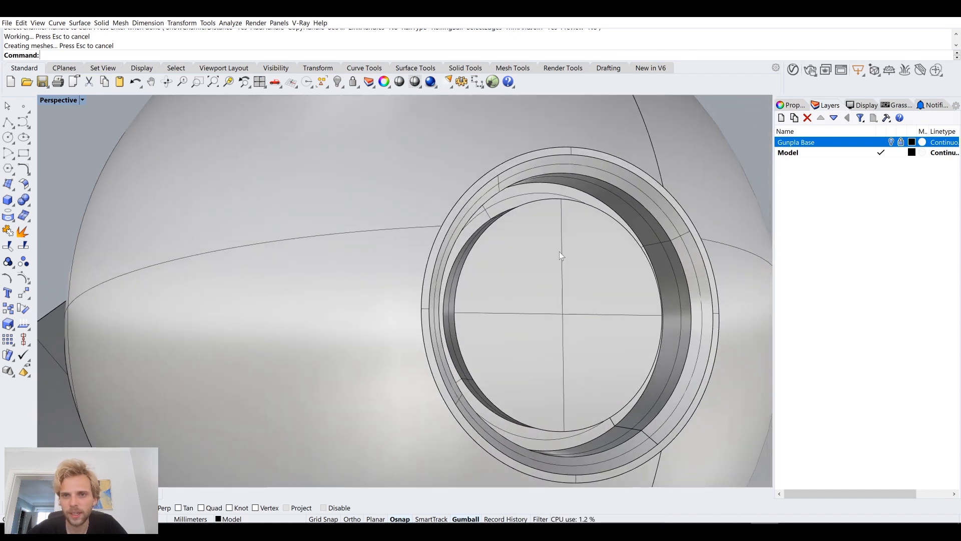
{"action": "key", "text": "Return"}
{"action": "left_click", "coordinate": [526, 204]}
{"action": "key", "text": "Return"}
{"action": "key", "text": "Return"}
Try to chamfer the edge where the recess wall meets its floor, and undo that chamfer
{"action": "right_click_drag", "start_coordinate": [537, 280], "coordinate": [535, 278]}
{"action": "right_click_drag", "start_coordinate": [633, 263], "coordinate": [585, 262], "text": "shift"}
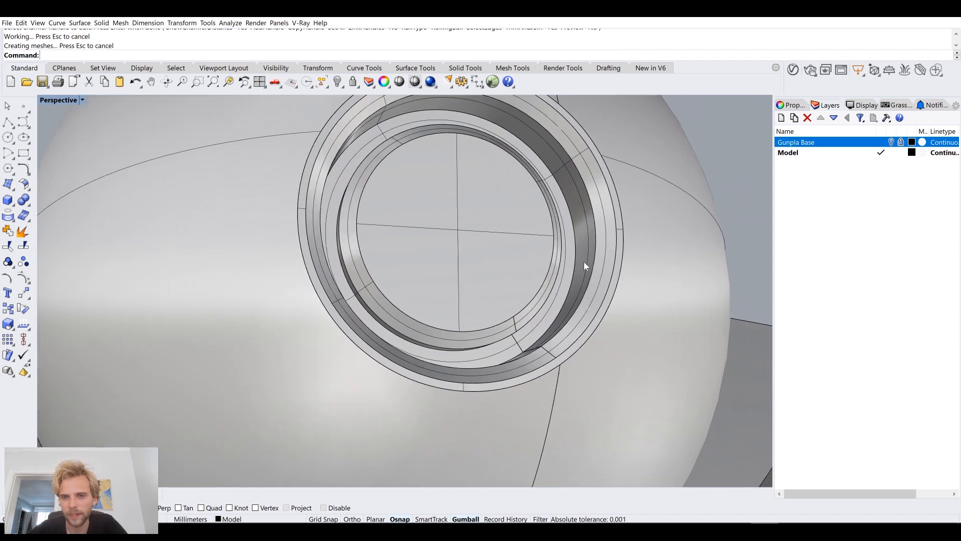
{"action": "key", "text": "Return"}
{"action": "left_click", "coordinate": [575, 259]}
{"action": "mouse_move", "coordinate": [575, 259]}
{"action": "right_mouse_down"}
{"action": "mouse_move", "coordinate": [591, 260]}
{"action": "mouse_move", "coordinate": [565, 260]}
{"action": "right_mouse_up"}
{"action": "scroll", "coordinate": [394, 192], "scroll_direction": "up", "scroll_amount": 3}
{"action": "key", "text": "ctrl+z"}
Preview the sphere's chamfered recess in Arctic display mode and return the viewport to Shaded
{"action": "scroll", "coordinate": [336, 213], "scroll_direction": "down", "scroll_amount": 5}
{"action": "right_click_drag", "start_coordinate": [335, 214], "coordinate": [240, 250]}
{"action": "left_click", "coordinate": [55, 102]}
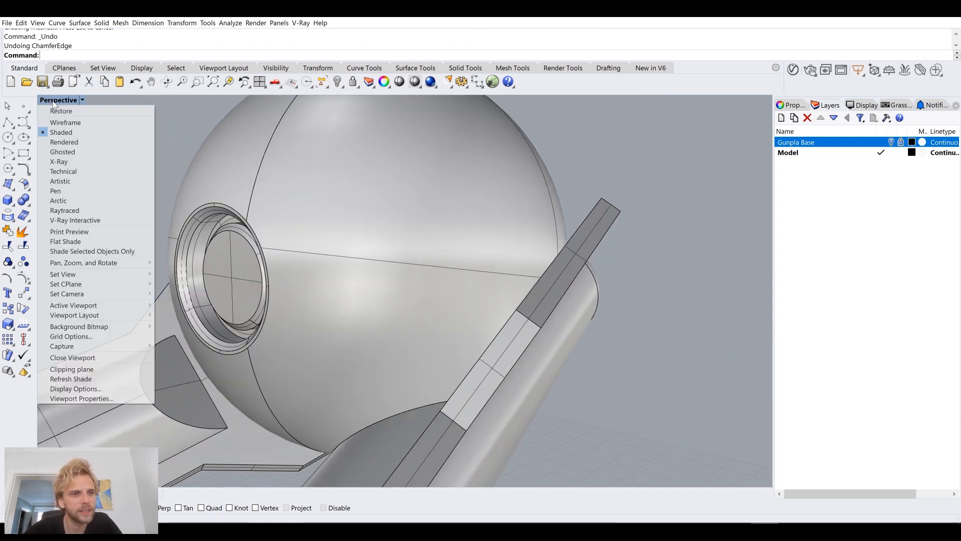
{"action": "left_click", "coordinate": [91, 201]}
{"action": "scroll", "coordinate": [301, 281], "scroll_direction": "up", "scroll_amount": 5}
{"action": "right_click_drag", "start_coordinate": [300, 281], "coordinate": [238, 246]}
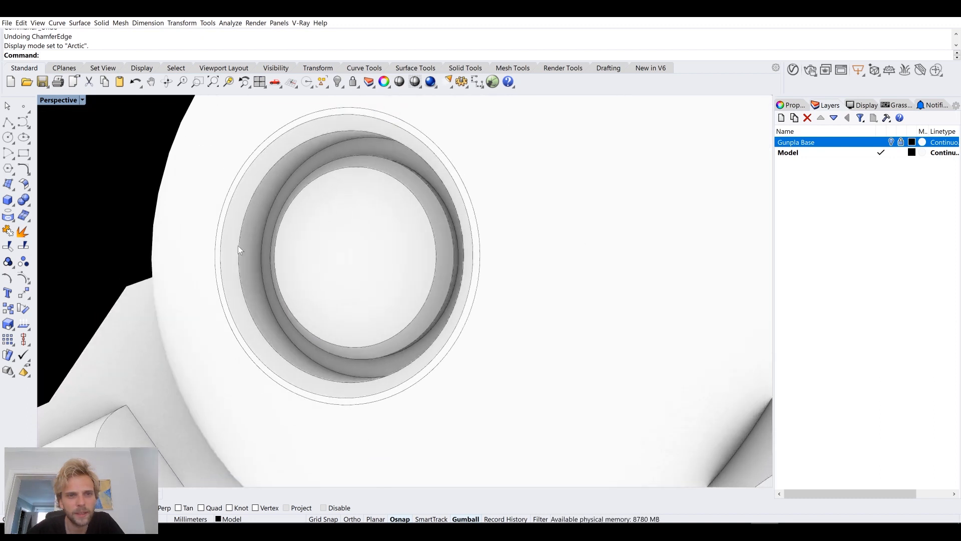
{"action": "left_click", "coordinate": [56, 101]}
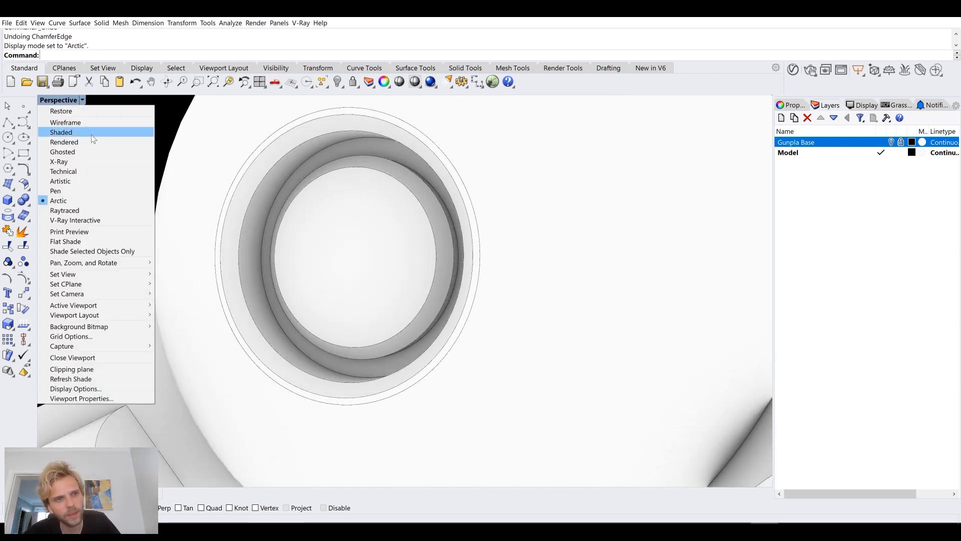
{"action": "left_click", "coordinate": [91, 134]}
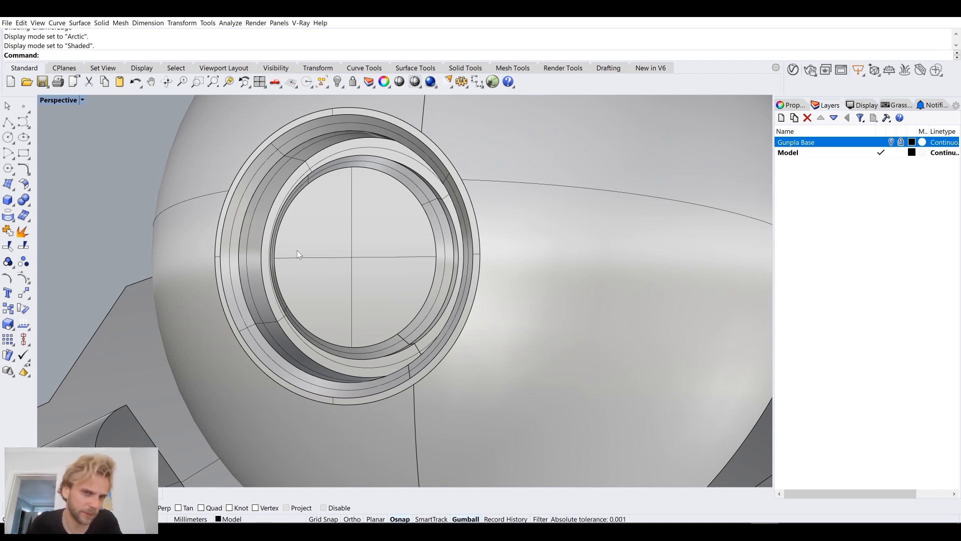
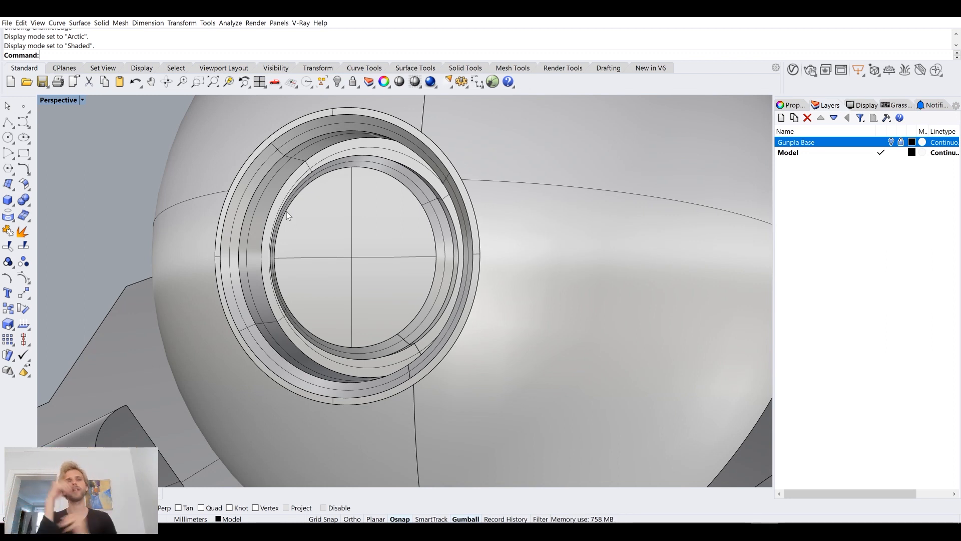
Delete the winged rod on one side of the sphere, keeping the opposite one
{"action": "scroll", "coordinate": [359, 235], "scroll_direction": "down", "scroll_amount": 6}
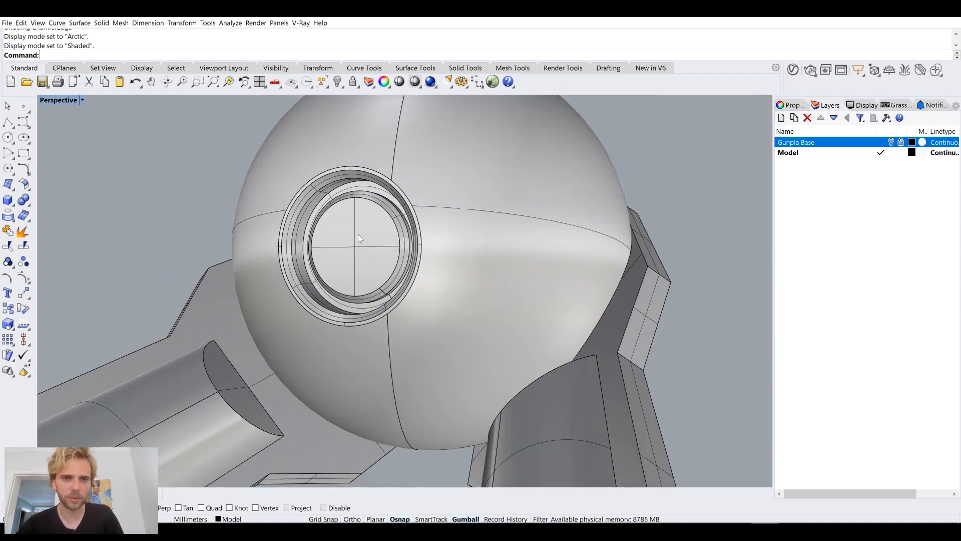
{"action": "right_click_drag", "start_coordinate": [399, 299], "coordinate": [241, 172]}
{"action": "scroll", "coordinate": [465, 297], "scroll_direction": "up", "scroll_amount": 5}
{"action": "scroll", "coordinate": [482, 284], "scroll_direction": "down", "scroll_amount": 5}
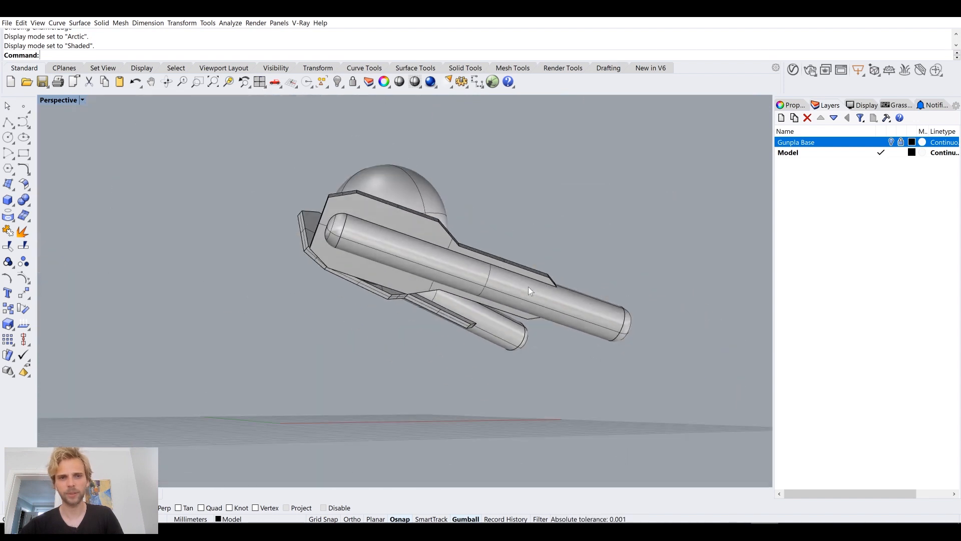
{"action": "right_click_drag", "start_coordinate": [528, 286], "coordinate": [516, 329]}
{"action": "scroll", "coordinate": [335, 230], "scroll_direction": "up", "scroll_amount": 4}
{"action": "right_click_drag", "start_coordinate": [334, 230], "coordinate": [443, 254]}
{"action": "left_click", "coordinate": [265, 248]}
{"action": "key", "text": "Delete"}
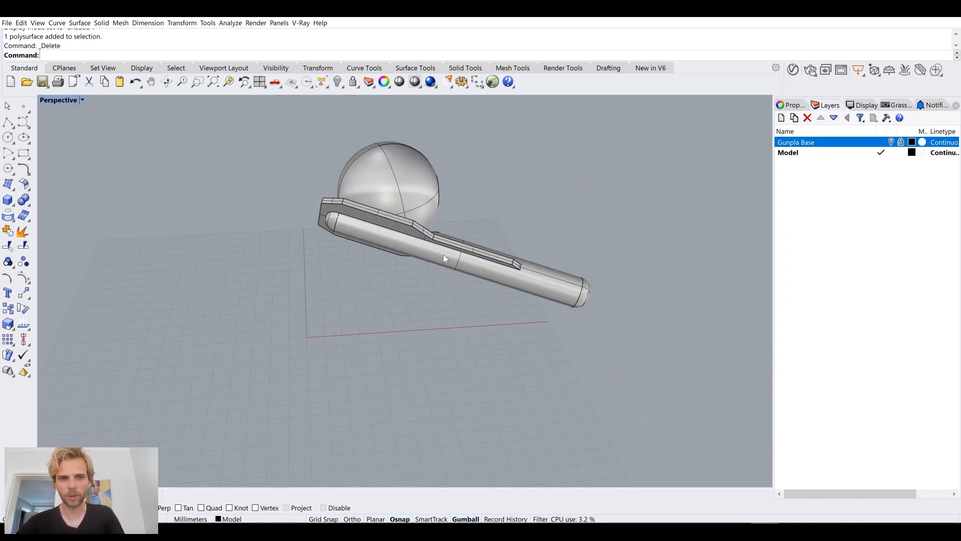
Create a vertical solid cylinder based at the origin with a radius of 3 mm and a height of 70 mm
{"action": "left_click", "coordinate": [15, 208]}
{"action": "left_click", "coordinate": [39, 206]}
{"action": "type", "text": "0"}
{"action": "key", "text": "Return"}
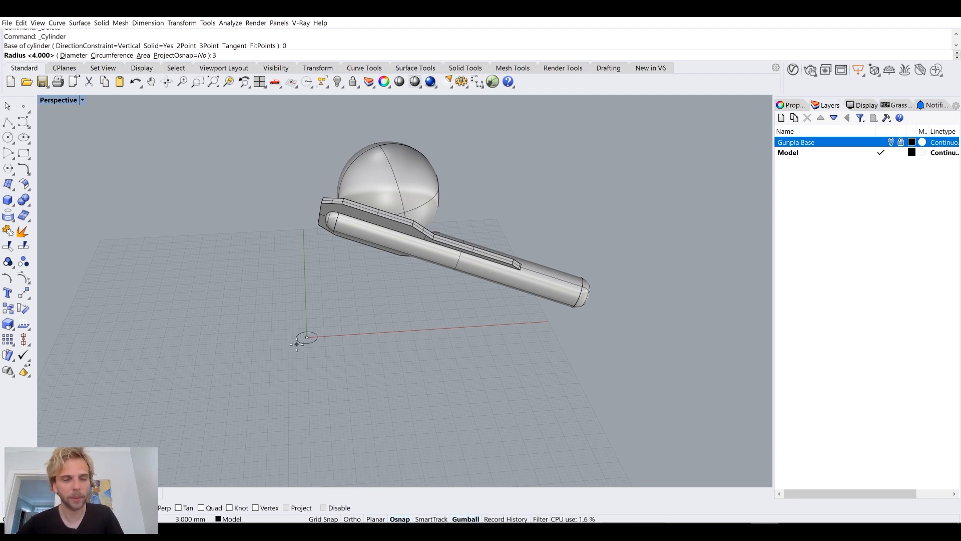
{"action": "type", "text": "3"}
{"action": "key", "text": "Return"}
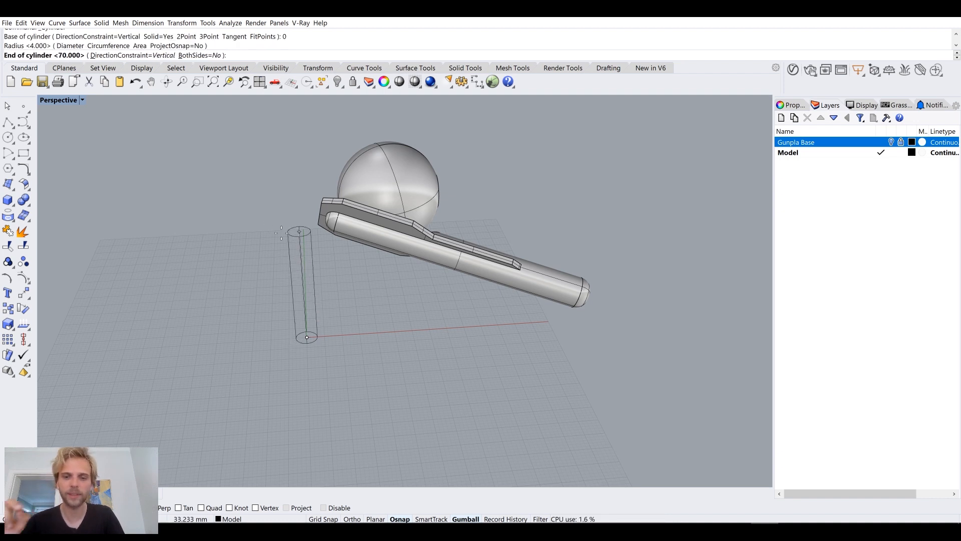
{"action": "type", "text": "70"}
{"action": "key", "text": "Return"}
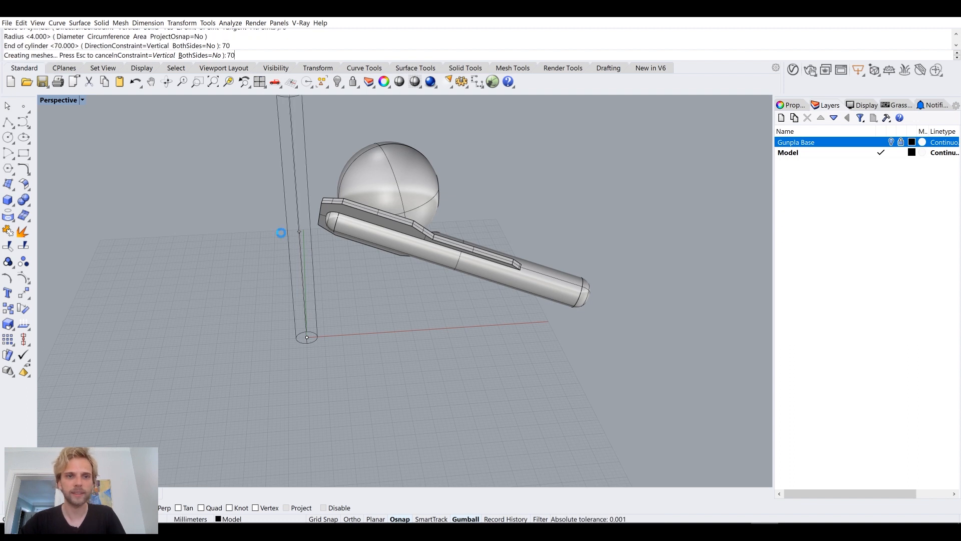
Fillet the top edge of the new cylinder with a radius of 2 mm
{"action": "scroll", "coordinate": [281, 233], "scroll_direction": "down", "scroll_amount": 4}
{"action": "scroll", "coordinate": [292, 305], "scroll_direction": "up", "scroll_amount": 2}
{"action": "scroll", "coordinate": [300, 306], "scroll_direction": "up", "scroll_amount": 1}
{"action": "left_click", "coordinate": [312, 295]}
{"action": "left_click", "coordinate": [299, 270]}
{"action": "left_click", "coordinate": [313, 277]}
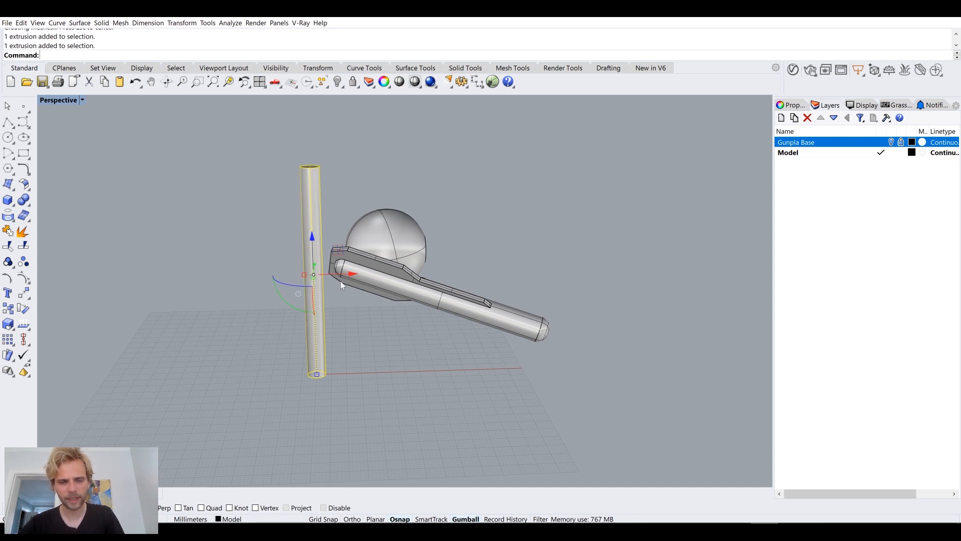
{"action": "left_click", "coordinate": [219, 230]}
{"action": "scroll", "coordinate": [307, 181], "scroll_direction": "up", "scroll_amount": 4}
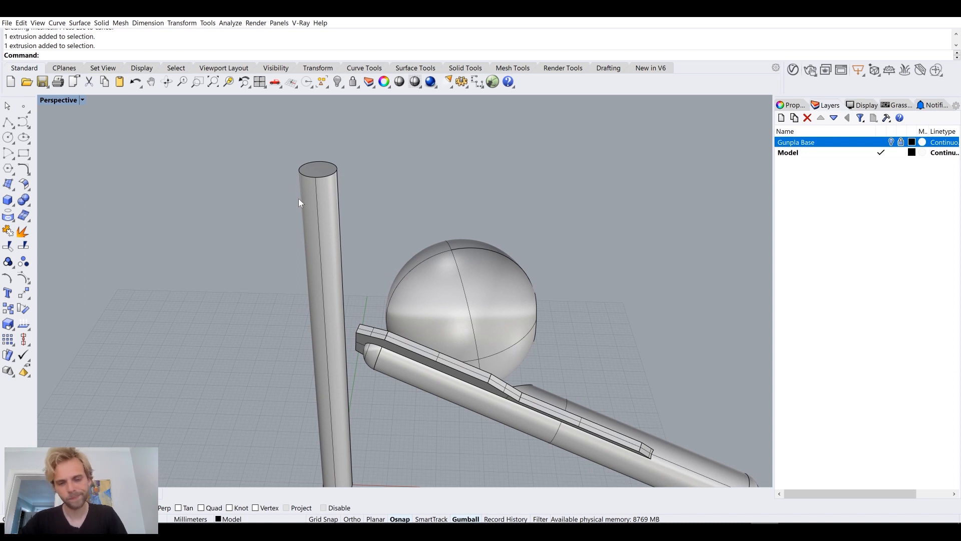
{"action": "key", "text": "Return"}
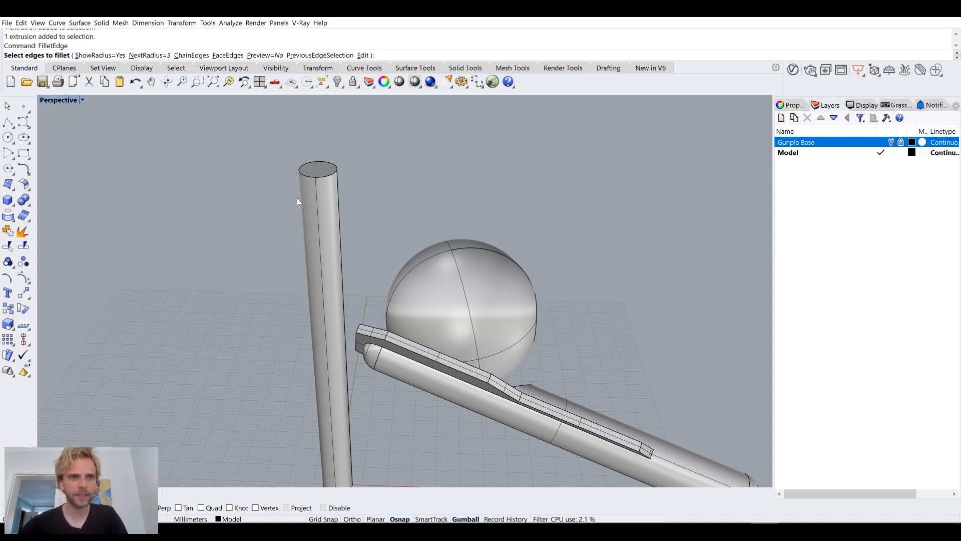
{"action": "left_click", "coordinate": [150, 55]}
{"action": "type", "text": "2"}
{"action": "key", "text": "Return"}
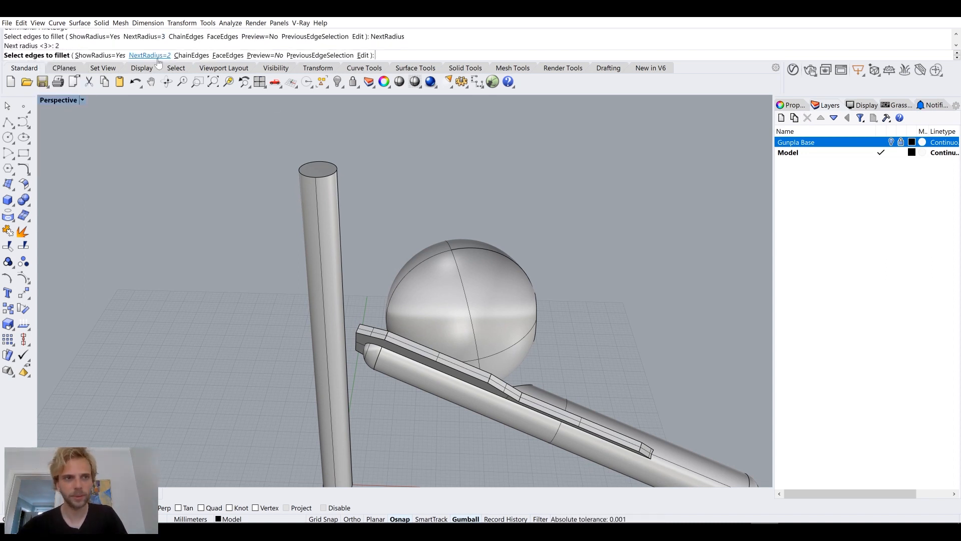
{"action": "left_click", "coordinate": [302, 176]}
{"action": "key", "text": "Return"}
{"action": "key", "text": "Return"}
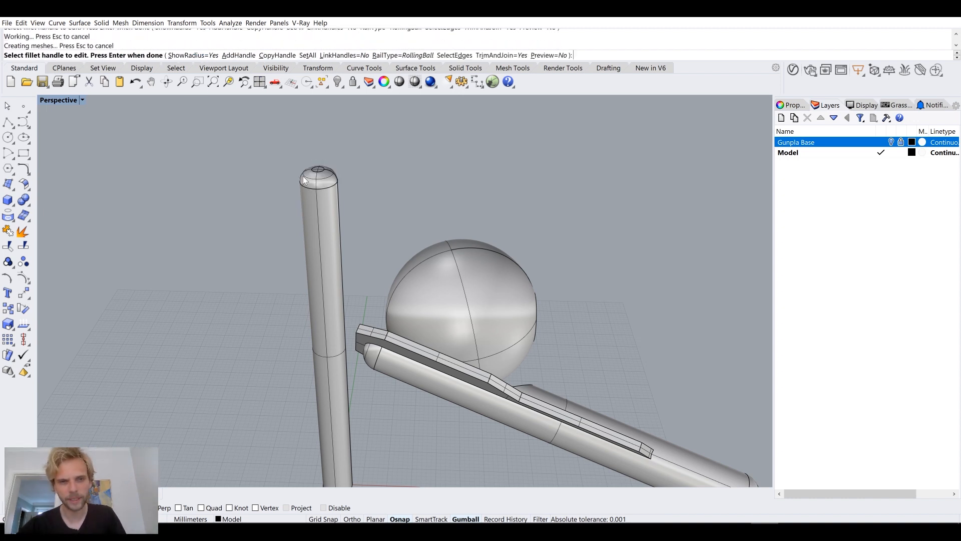
Fillet the bottom edge of the cylinder with the same 2 mm radius
{"action": "scroll", "coordinate": [306, 178], "scroll_direction": "down", "scroll_amount": 2}
{"action": "right_click_drag", "start_coordinate": [346, 334], "coordinate": [355, 216], "text": "shift"}
{"action": "key", "text": "Return"}
{"action": "left_click", "coordinate": [347, 334]}
{"action": "key", "text": "Return"}
{"action": "key", "text": "Return"}
Rotate the rounded rod to lie horizontally along the X direction and move it up beside the sphere
{"action": "right_click_drag", "start_coordinate": [413, 373], "coordinate": [310, 238]}
{"action": "left_click", "coordinate": [341, 313]}
{"action": "left_click_drag", "start_coordinate": [310, 238], "coordinate": [271, 176]}
{"action": "right_click_drag", "start_coordinate": [344, 239], "coordinate": [344, 208]}
{"action": "left_click_drag", "start_coordinate": [343, 209], "coordinate": [630, 204]}
{"action": "right_click_drag", "start_coordinate": [630, 204], "coordinate": [532, 210]}
{"action": "left_click_drag", "start_coordinate": [549, 222], "coordinate": [527, 190]}
{"action": "right_click_drag", "start_coordinate": [527, 190], "coordinate": [542, 244]}
{"action": "left_click_drag", "start_coordinate": [587, 308], "coordinate": [558, 312]}
{"action": "right_click_drag", "start_coordinate": [559, 311], "coordinate": [542, 342]}
Tilt the rod so its outer end points upward, and move it so its inner end enters the sphere
{"action": "left_click_drag", "start_coordinate": [541, 342], "coordinate": [549, 342]}
{"action": "key", "text": "ctrl+z"}
{"action": "right_click_drag", "start_coordinate": [547, 343], "coordinate": [547, 325]}
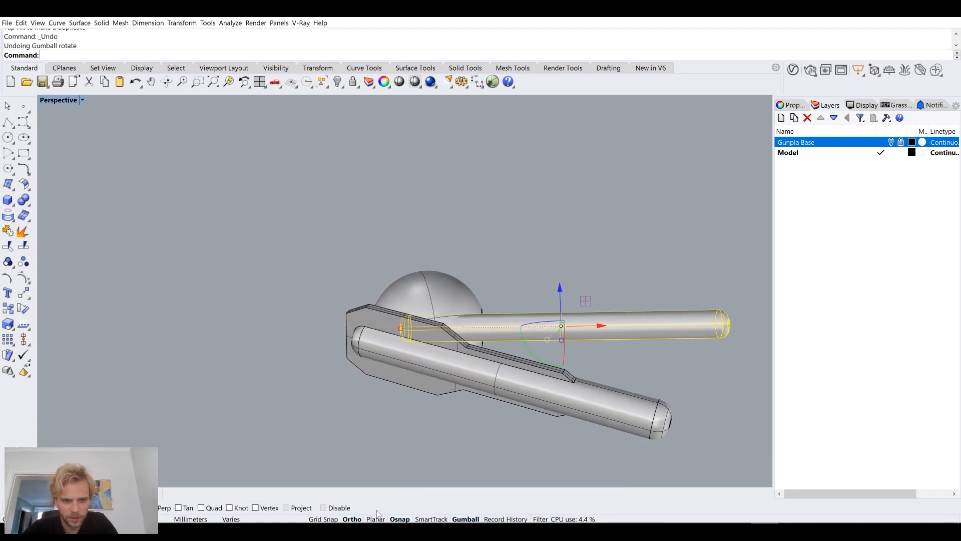
{"action": "left_click_drag", "start_coordinate": [537, 359], "coordinate": [551, 364]}
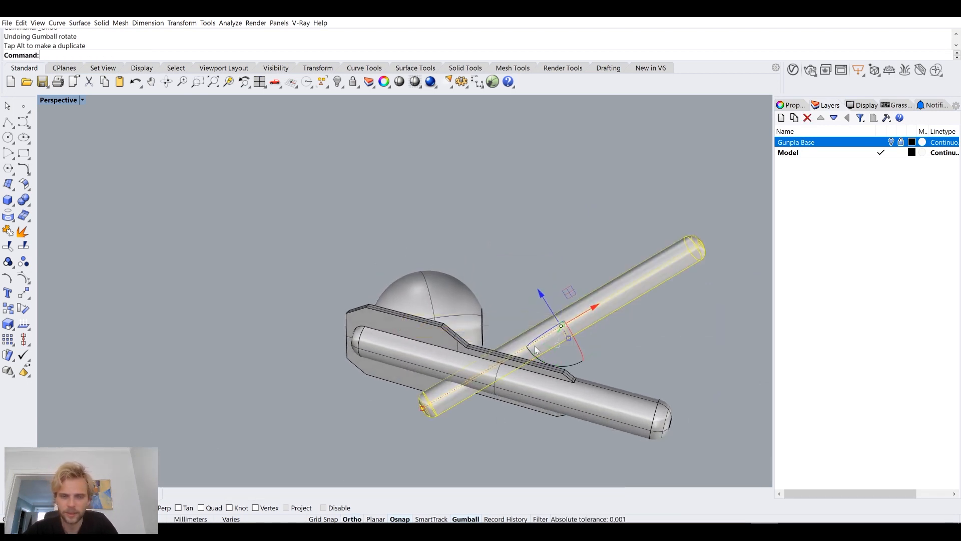
{"action": "right_click_drag", "start_coordinate": [517, 296], "coordinate": [510, 314]}
{"action": "left_click_drag", "start_coordinate": [530, 280], "coordinate": [481, 211]}
{"action": "right_click_drag", "start_coordinate": [466, 225], "coordinate": [414, 251]}
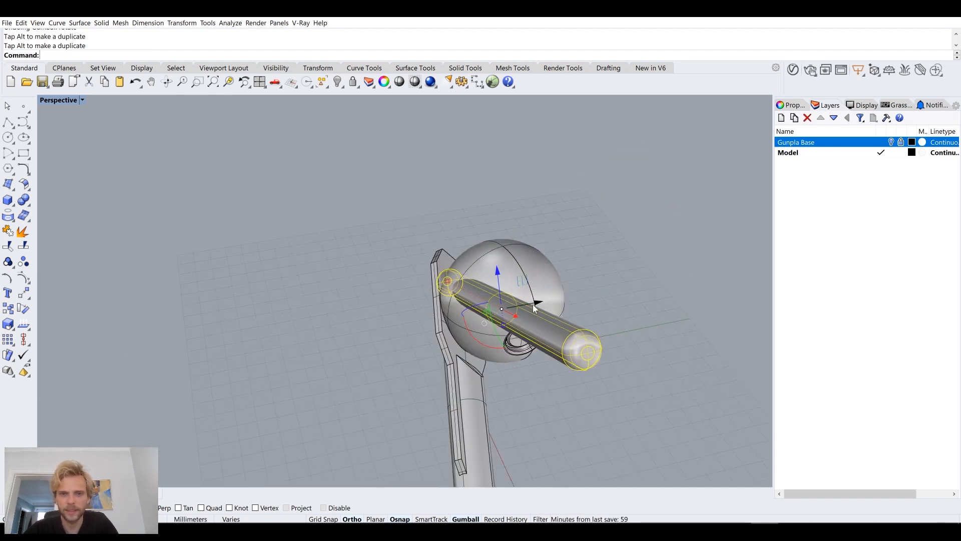
{"action": "left_click", "coordinate": [608, 263]}
{"action": "right_click_drag", "start_coordinate": [607, 263], "coordinate": [610, 320]}
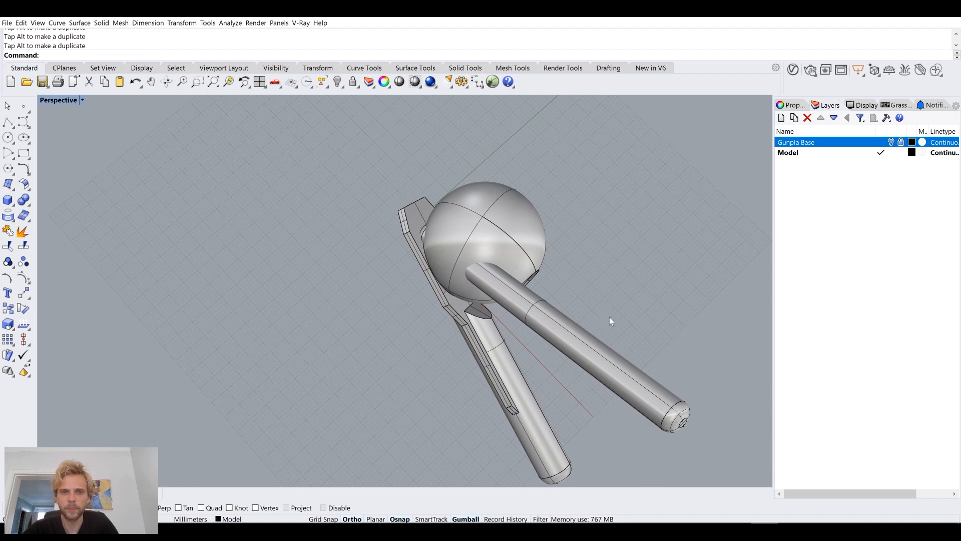
Shift the tilted rod outward along the X axis relative to the sphere
{"action": "left_click", "coordinate": [499, 296]}
{"action": "right_click_drag", "start_coordinate": [499, 296], "coordinate": [539, 212]}
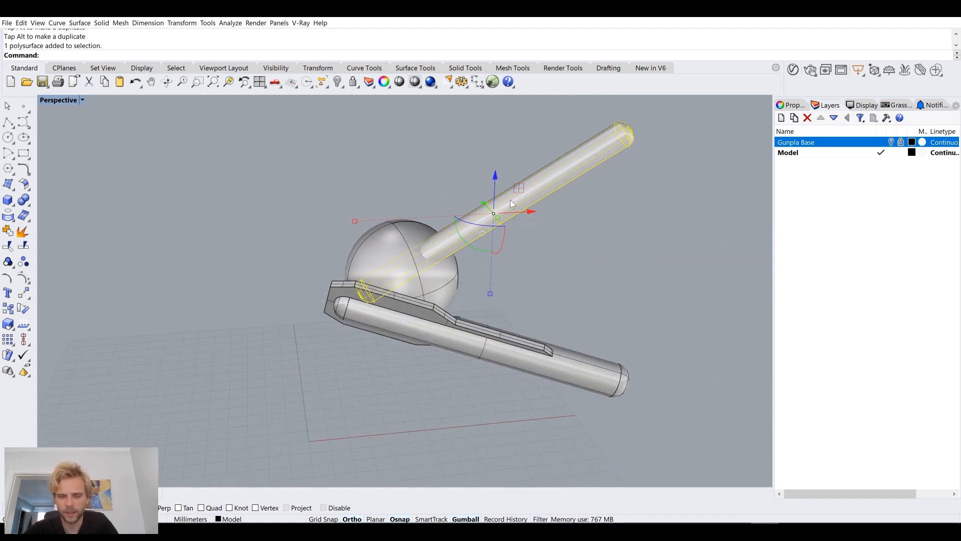
{"action": "left_click_drag", "start_coordinate": [516, 217], "coordinate": [548, 208]}
{"action": "left_click", "coordinate": [608, 277]}
{"action": "right_click_drag", "start_coordinate": [608, 276], "coordinate": [478, 270]}
Swing the tilted rod outward about the vertical axis and lower it slightly against the sphere
{"action": "left_click", "coordinate": [451, 237]}
{"action": "right_click_drag", "start_coordinate": [448, 236], "coordinate": [401, 320]}
{"action": "left_click", "coordinate": [510, 332]}
{"action": "left_click", "coordinate": [417, 269]}
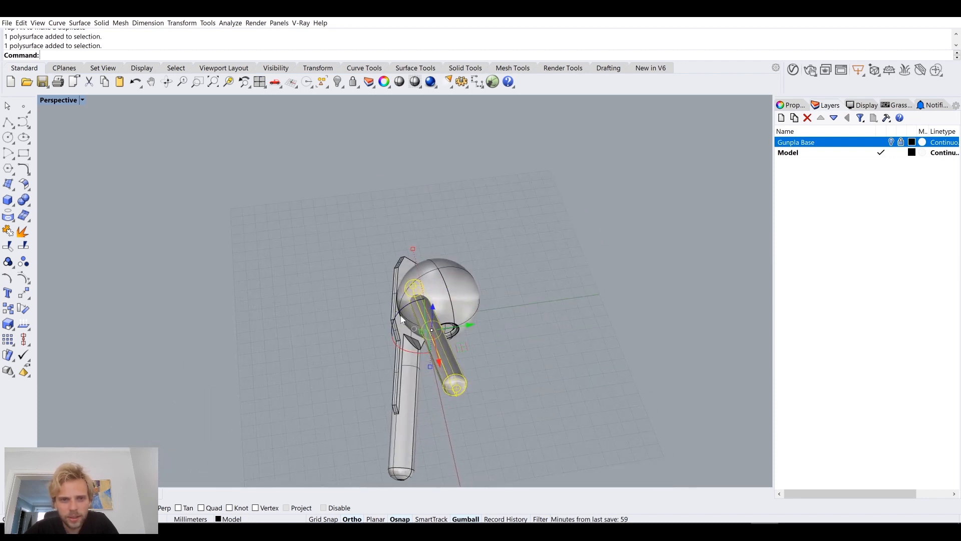
{"action": "left_click_drag", "start_coordinate": [402, 310], "coordinate": [329, 356]}
{"action": "left_click", "coordinate": [262, 342]}
{"action": "right_click_drag", "start_coordinate": [262, 342], "coordinate": [422, 272]}
{"action": "left_click", "coordinate": [422, 273]}
{"action": "left_click_drag", "start_coordinate": [458, 208], "coordinate": [452, 227]}
{"action": "left_click", "coordinate": [622, 189]}
Try to mirror the winged rod and the tilted rod about a plane starting at the origin, and undo the mirror
{"action": "right_click_drag", "start_coordinate": [601, 215], "coordinate": [441, 232]}
{"action": "scroll", "coordinate": [446, 253], "scroll_direction": "up", "scroll_amount": 6}
{"action": "scroll", "coordinate": [470, 245], "scroll_direction": "down", "scroll_amount": 4}
{"action": "left_click", "coordinate": [440, 231]}
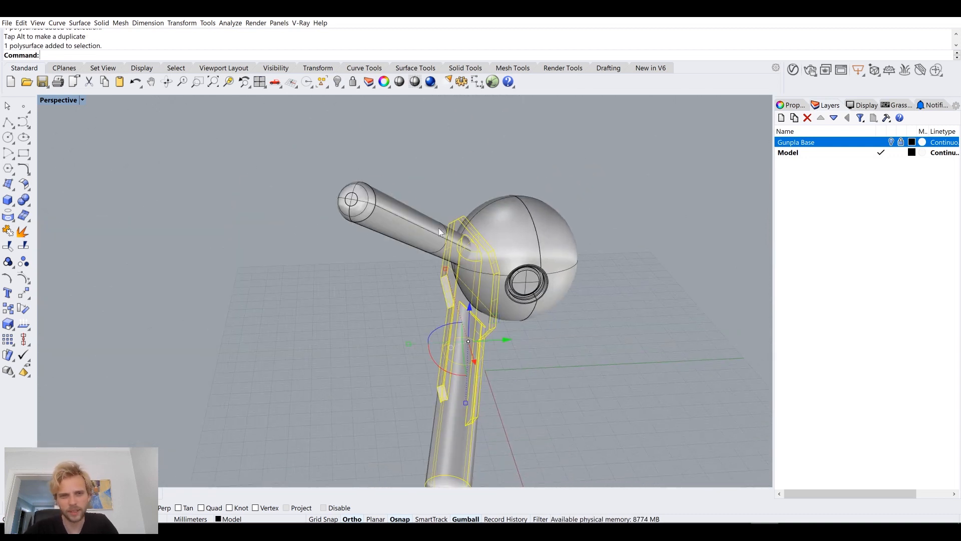
{"action": "left_click", "coordinate": [441, 232], "text": "shift"}
{"action": "type", "text": "Mirror"}
{"action": "key", "text": "Return"}
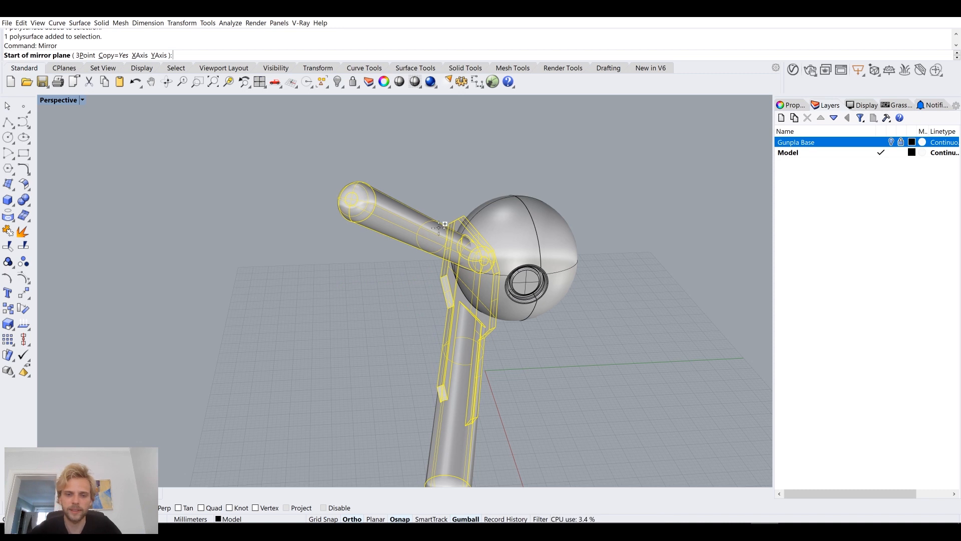
{"action": "key", "text": "Return"}
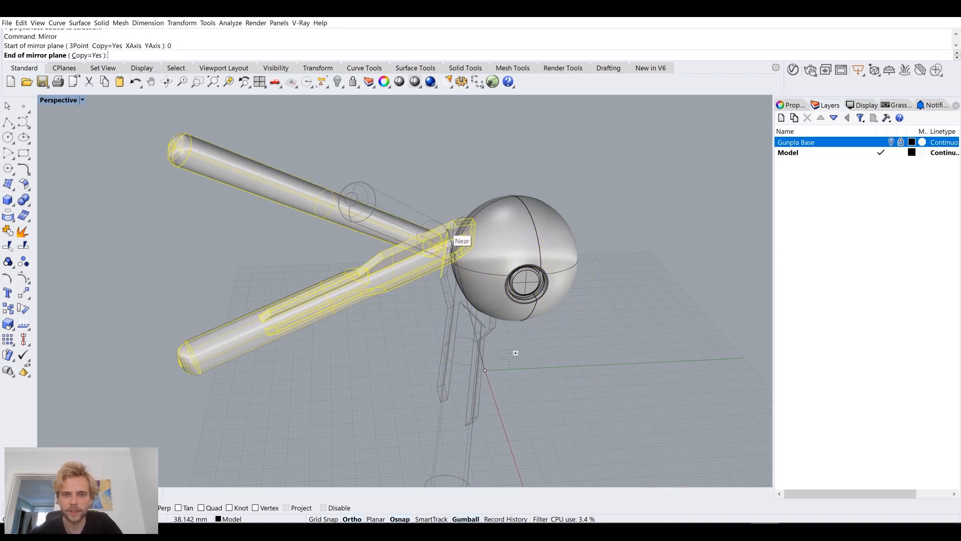
{"action": "left_click", "coordinate": [526, 446]}
{"action": "key", "text": "ctrl+z"}
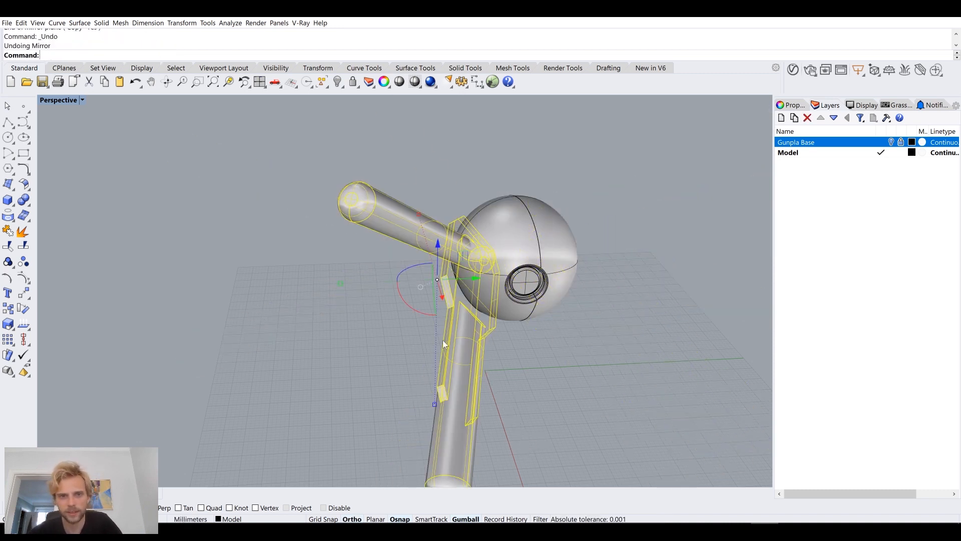
Mirror copies of the winged rod and tilted rod to the sphere's other side across the X axis through the origin
{"action": "key", "text": "Return"}
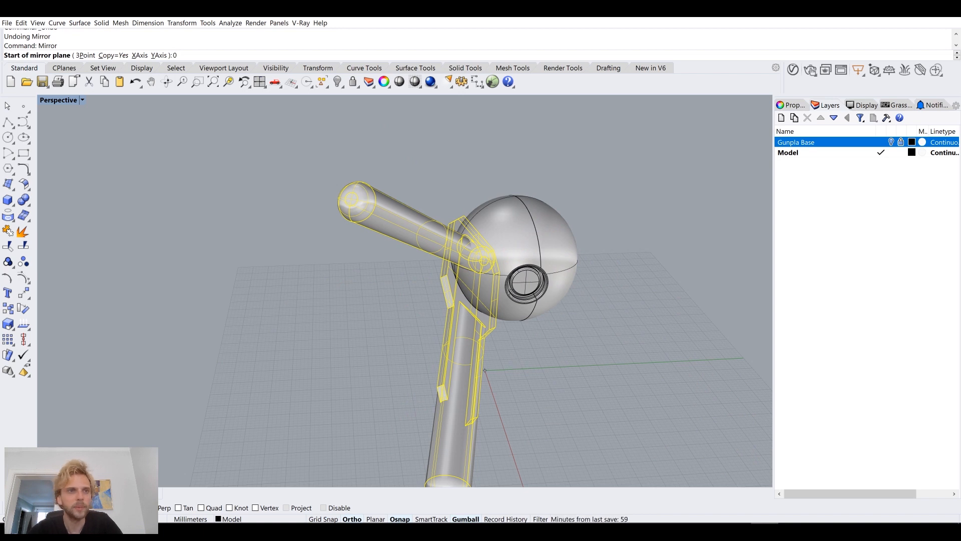
{"action": "type", "text": "0"}
{"action": "key", "text": "Return"}
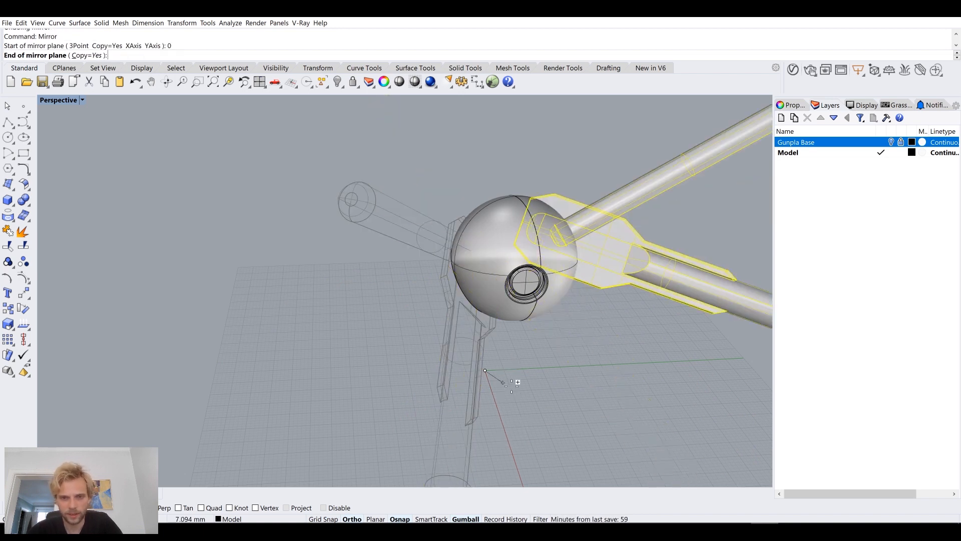
{"action": "left_click", "coordinate": [506, 449]}
{"action": "right_click_drag", "start_coordinate": [548, 410], "coordinate": [517, 330]}
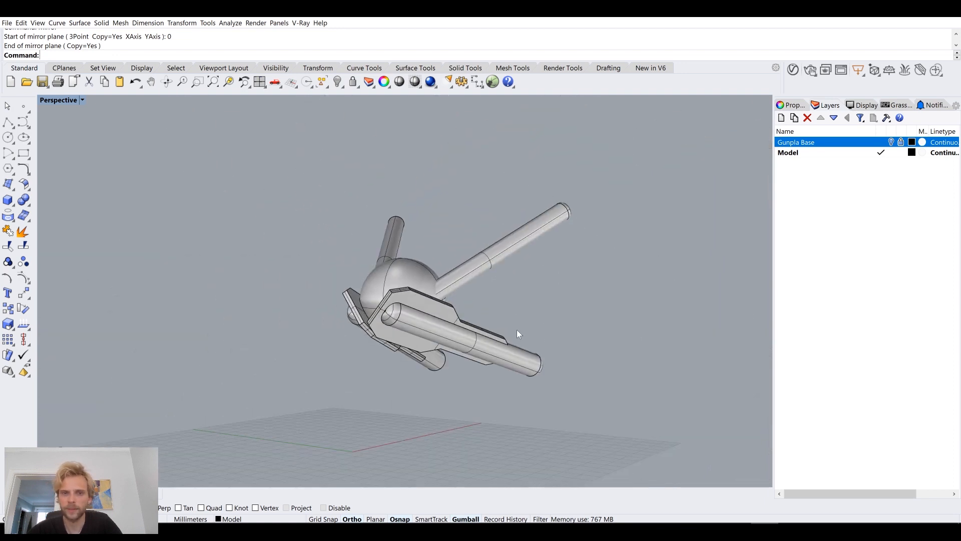
Show the Gunpla Base layer to examine how the rods sit against the figure mesh, and hide the layer again
{"action": "left_click", "coordinate": [892, 142]}
{"action": "right_click_drag", "start_coordinate": [538, 298], "coordinate": [470, 362]}
{"action": "scroll", "coordinate": [387, 343], "scroll_direction": "up", "scroll_amount": 3}
{"action": "right_click_drag", "start_coordinate": [386, 344], "coordinate": [319, 378]}
{"action": "scroll", "coordinate": [306, 344], "scroll_direction": "down", "scroll_amount": 4}
{"action": "right_click_drag", "start_coordinate": [311, 346], "coordinate": [434, 367]}
{"action": "scroll", "coordinate": [359, 339], "scroll_direction": "up", "scroll_amount": 5}
{"action": "left_click", "coordinate": [371, 322]}
{"action": "right_click_drag", "start_coordinate": [344, 352], "coordinate": [420, 384]}
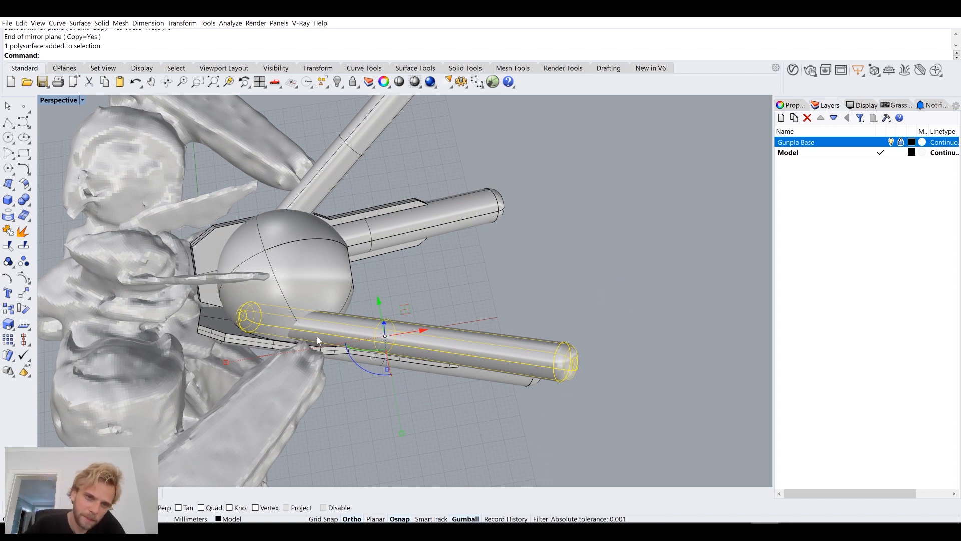
{"action": "left_click", "coordinate": [575, 268]}
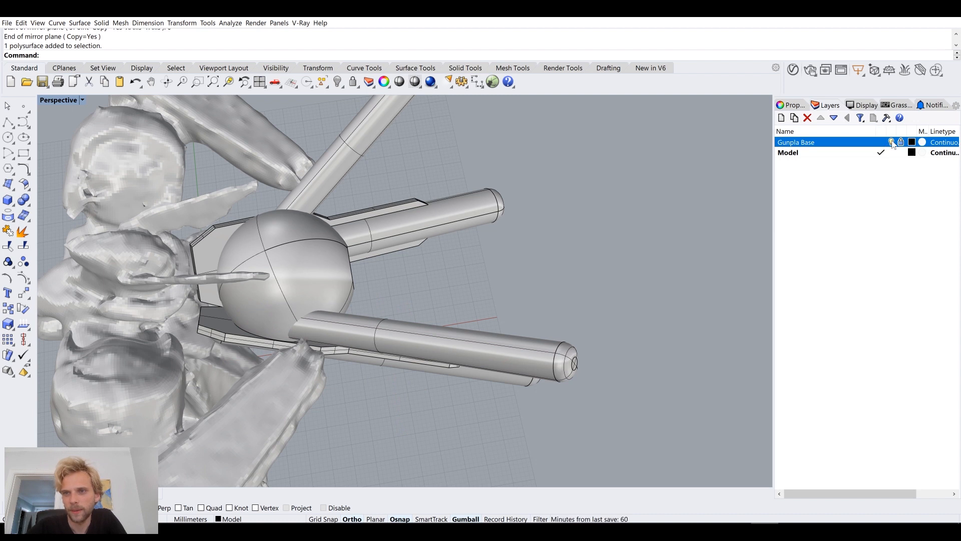
{"action": "left_click", "coordinate": [892, 143]}
{"action": "right_click_drag", "start_coordinate": [441, 356], "coordinate": [436, 332]}
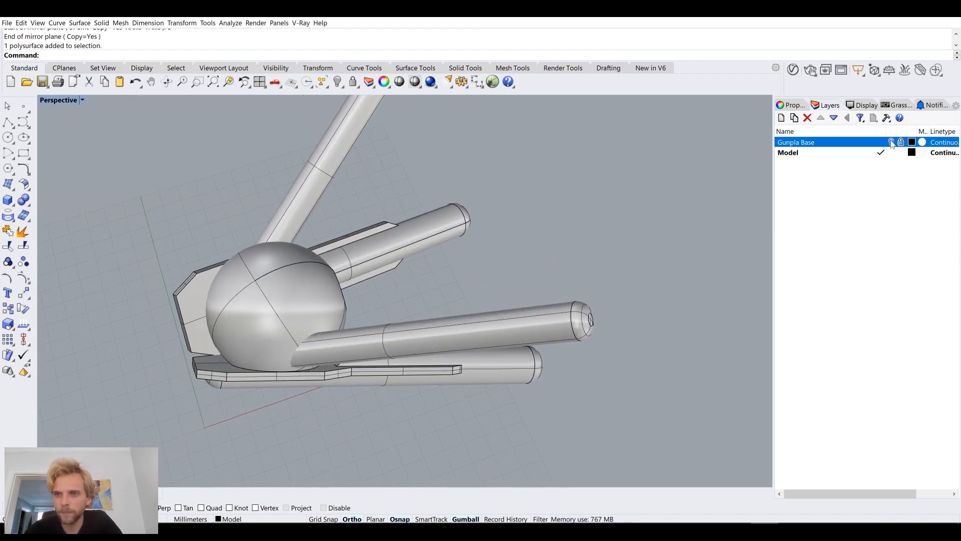
Delete the mirrored winged rod and mirrored tilted rod
{"action": "left_click", "coordinate": [402, 340]}
{"action": "left_click", "coordinate": [301, 172]}
{"action": "key", "text": "Delete"}
Hide the remaining winged rod, leaving the sphere and tilted rod in view
{"action": "left_click", "coordinate": [392, 334]}
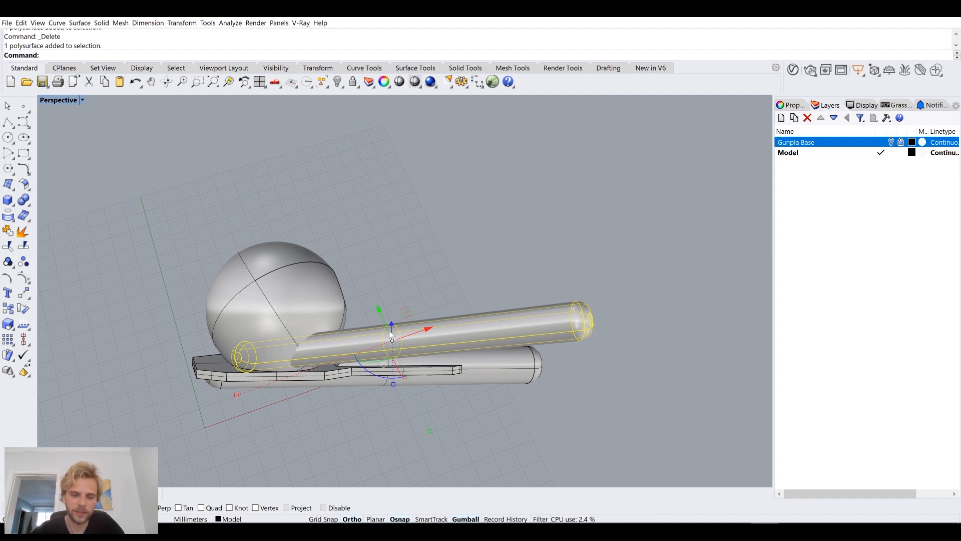
{"action": "left_click", "coordinate": [276, 293]}
{"action": "left_click", "coordinate": [362, 316]}
{"action": "type", "text": "hide"}
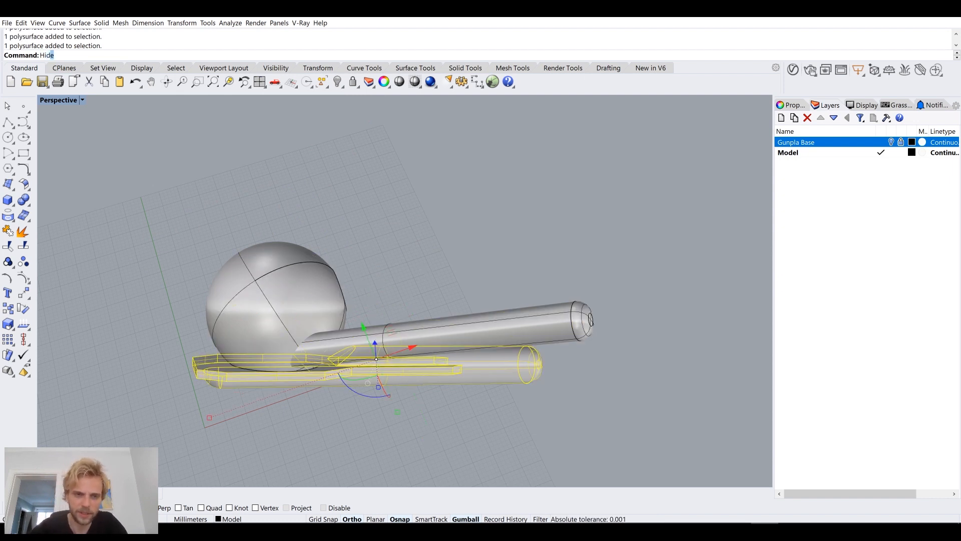
{"action": "key", "text": "Return"}
{"action": "right_click_drag", "start_coordinate": [382, 367], "coordinate": [410, 315]}
{"action": "scroll", "coordinate": [351, 316], "scroll_direction": "up", "scroll_amount": 5}
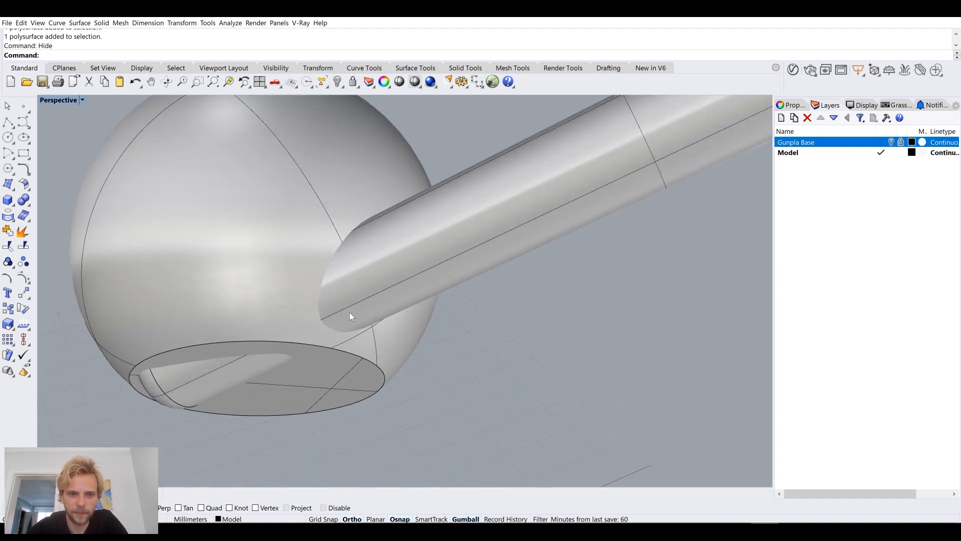
Examine where the tilted rod enters the sphere and emerges through the sphere's flat underside cut
{"action": "right_click_drag", "start_coordinate": [338, 271], "coordinate": [342, 299]}
{"action": "scroll", "coordinate": [383, 285], "scroll_direction": "up", "scroll_amount": 2}
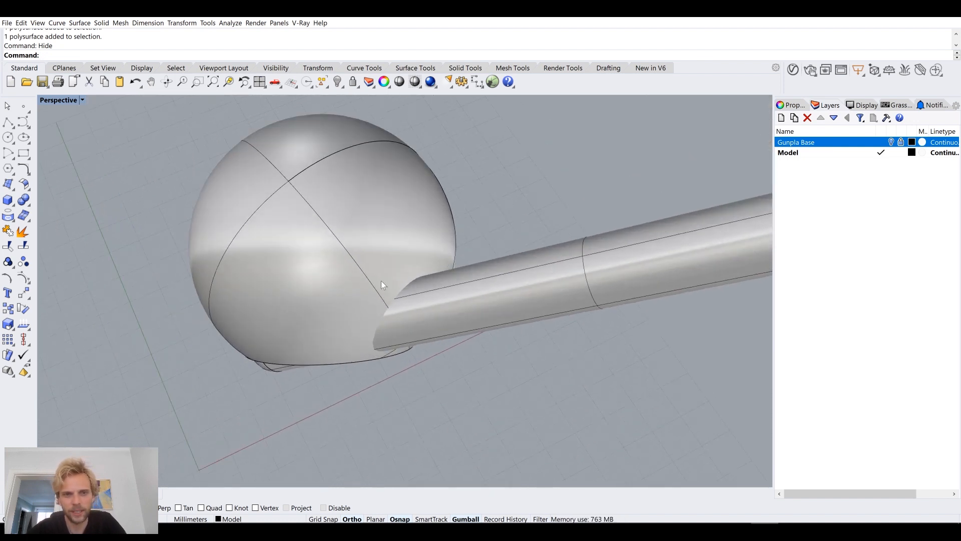
{"action": "right_click_drag", "start_coordinate": [427, 315], "coordinate": [429, 292]}
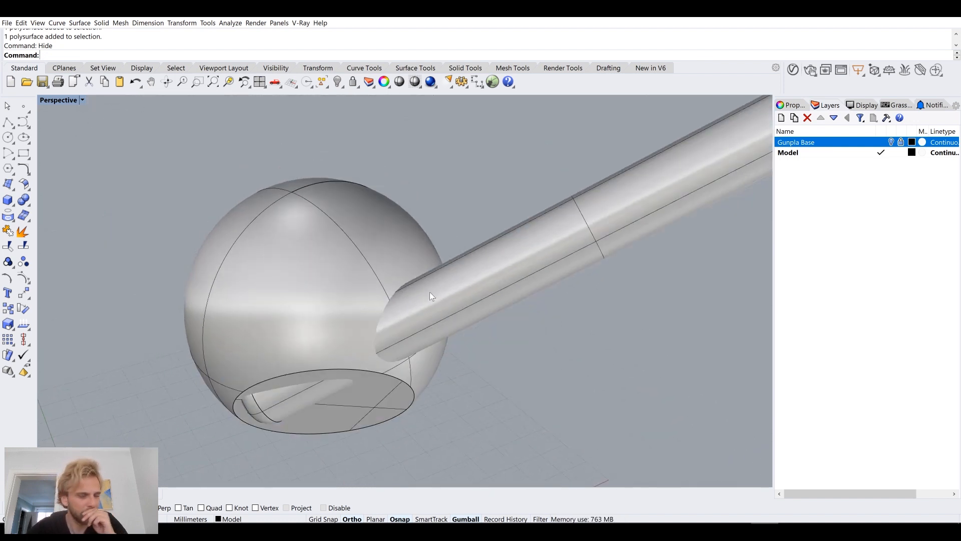
{"action": "right_click_drag", "start_coordinate": [429, 293], "coordinate": [430, 336]}
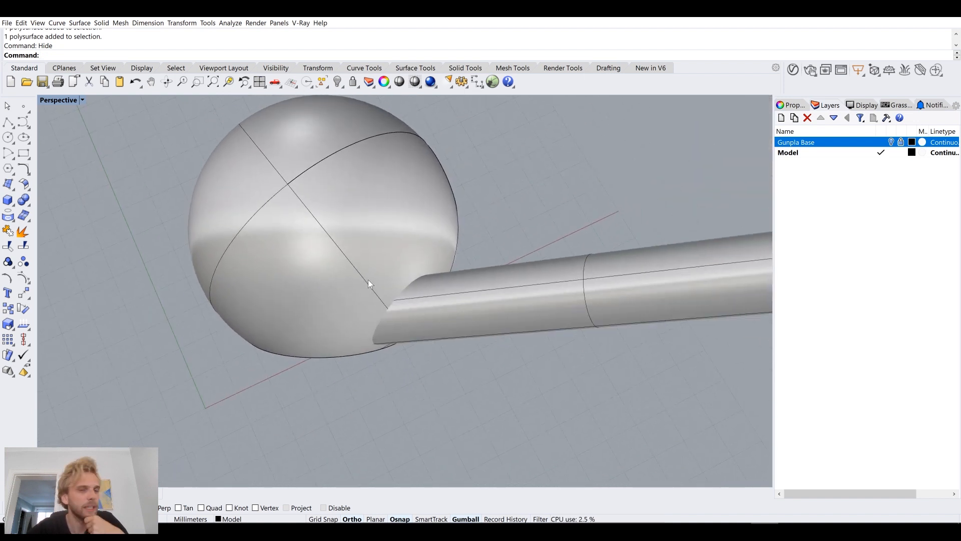
{"action": "left_click", "coordinate": [365, 255]}
{"action": "left_click", "coordinate": [440, 393]}
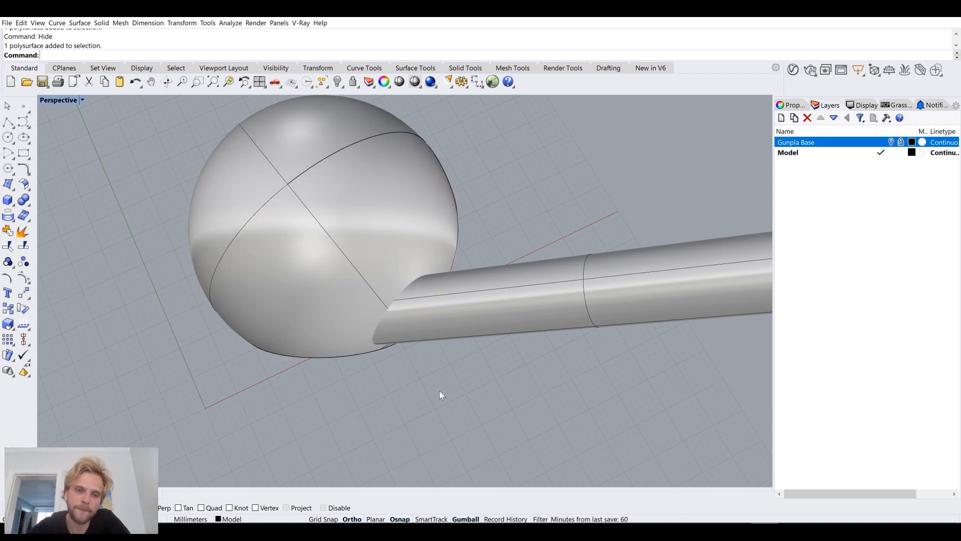
{"action": "right_click_drag", "start_coordinate": [439, 391], "coordinate": [433, 344]}
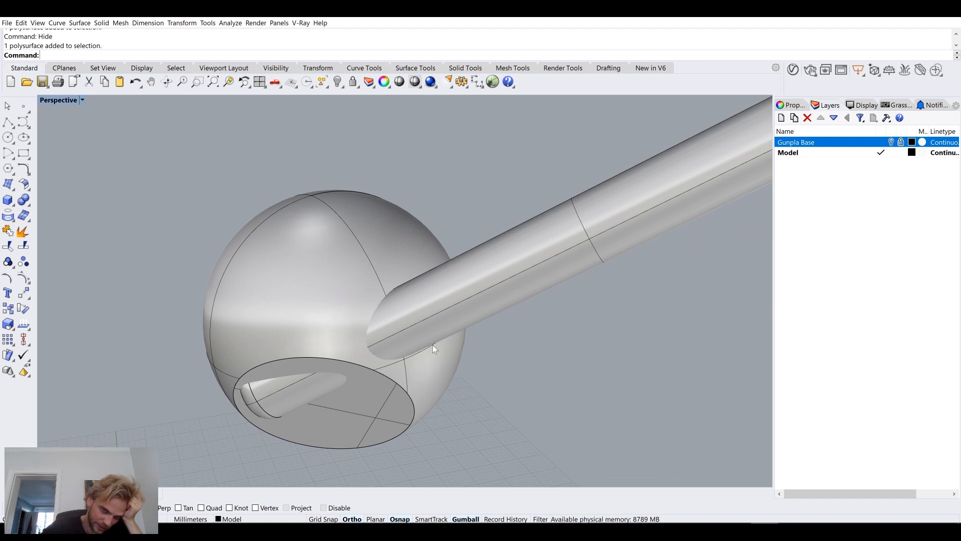
{"action": "right_click_drag", "start_coordinate": [433, 345], "coordinate": [434, 370]}
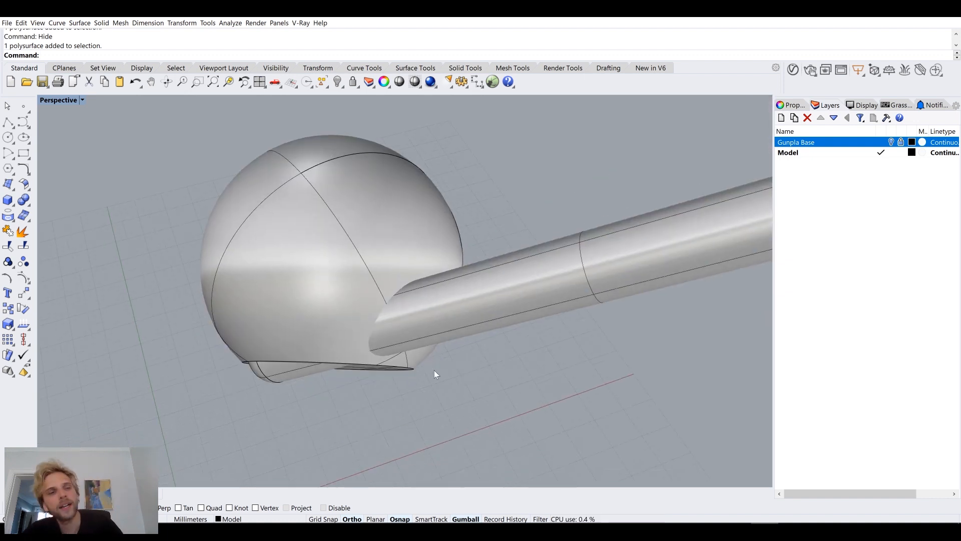
{"action": "scroll", "coordinate": [449, 249], "scroll_direction": "down", "scroll_amount": 5}
{"action": "scroll", "coordinate": [457, 287], "scroll_direction": "up", "scroll_amount": 3}
{"action": "scroll", "coordinate": [447, 320], "scroll_direction": "down", "scroll_amount": 1}
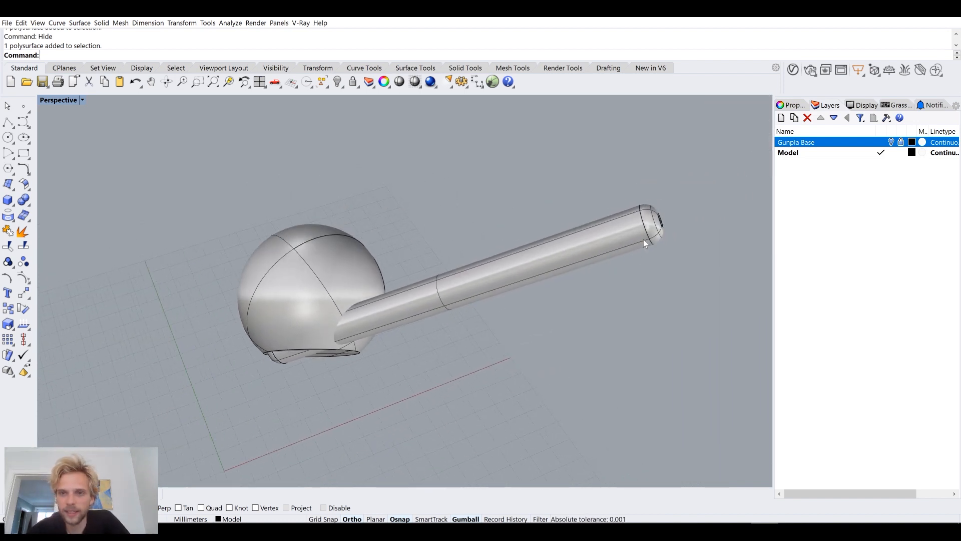
Duplicate the circular edge where the tilted rod's straight body meets its rounded outer end
{"action": "right_click_drag", "start_coordinate": [644, 241], "coordinate": [644, 253]}
{"action": "scroll", "coordinate": [643, 253], "scroll_direction": "up", "scroll_amount": 3}
{"action": "type", "text": "dupedge"}
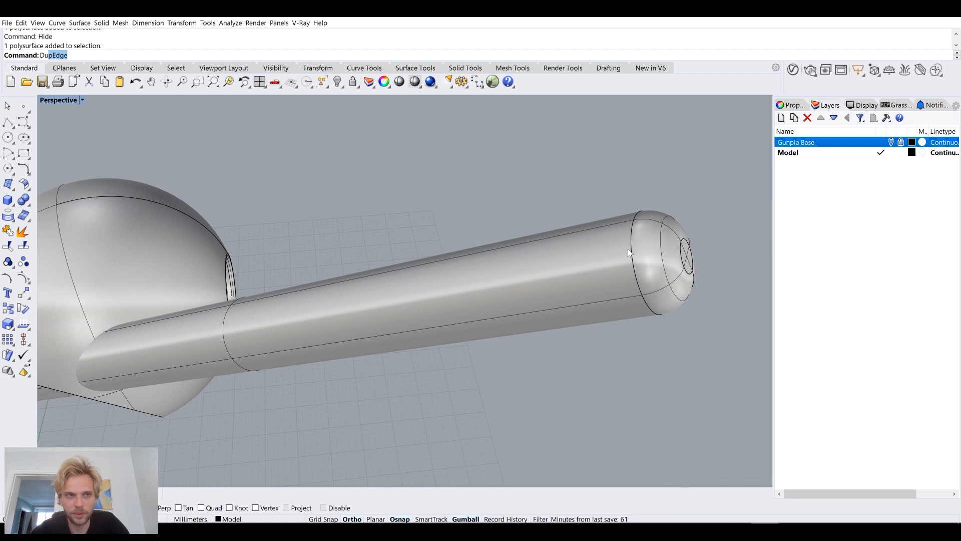
{"action": "key", "text": "Return"}
{"action": "left_click", "coordinate": [633, 252]}
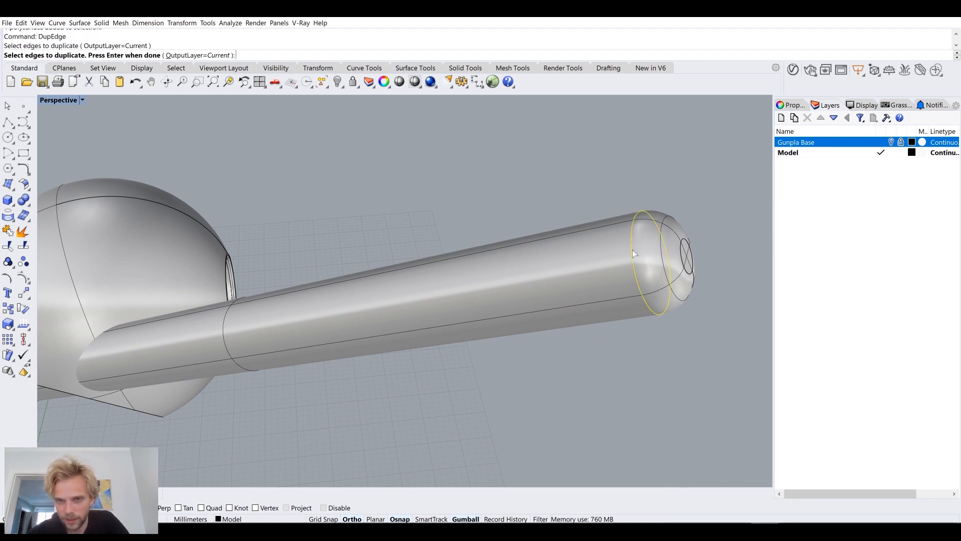
{"action": "key", "text": "Return"}
Try to move the duplicated circle along the tilted rod using a base point on its edge
{"action": "scroll", "coordinate": [632, 251], "scroll_direction": "down", "scroll_amount": 3}
{"action": "right_click_drag", "start_coordinate": [600, 287], "coordinate": [621, 250]}
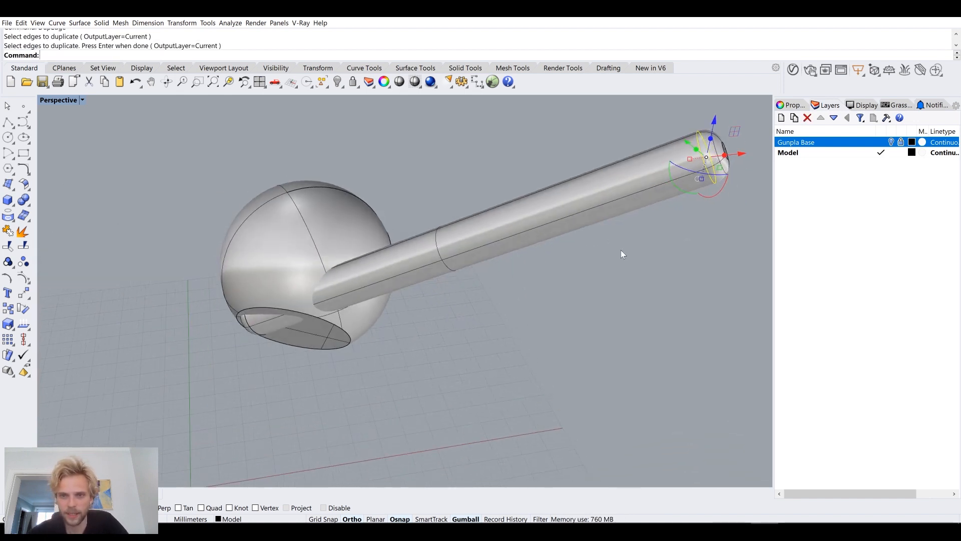
{"action": "type", "text": "m"}
{"action": "key", "text": "Return"}
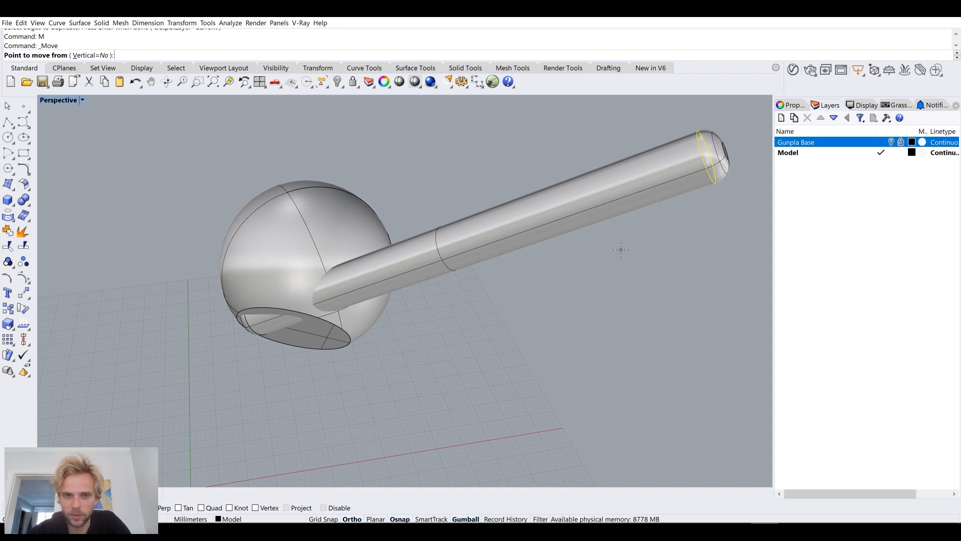
{"action": "left_click", "coordinate": [698, 142]}
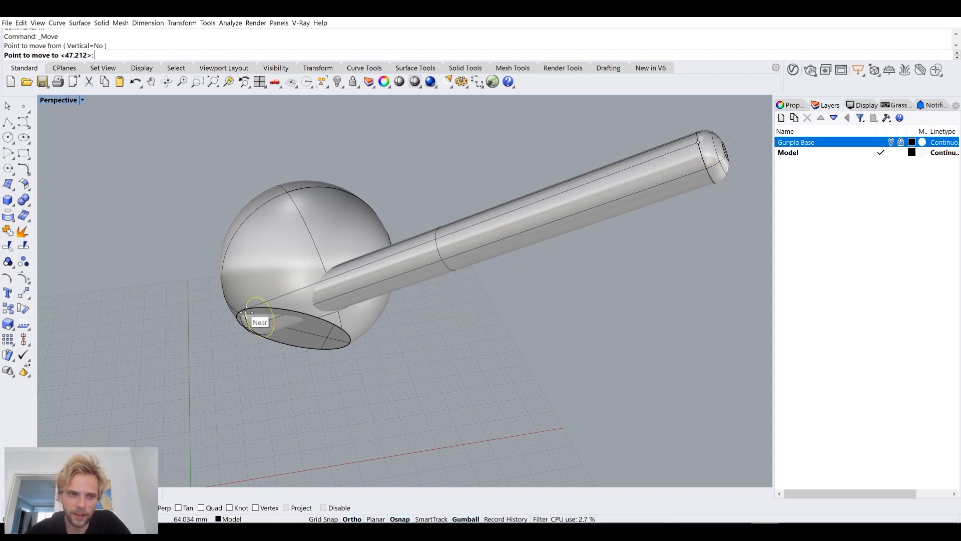
{"action": "scroll", "coordinate": [246, 311], "scroll_direction": "up", "scroll_amount": 3}
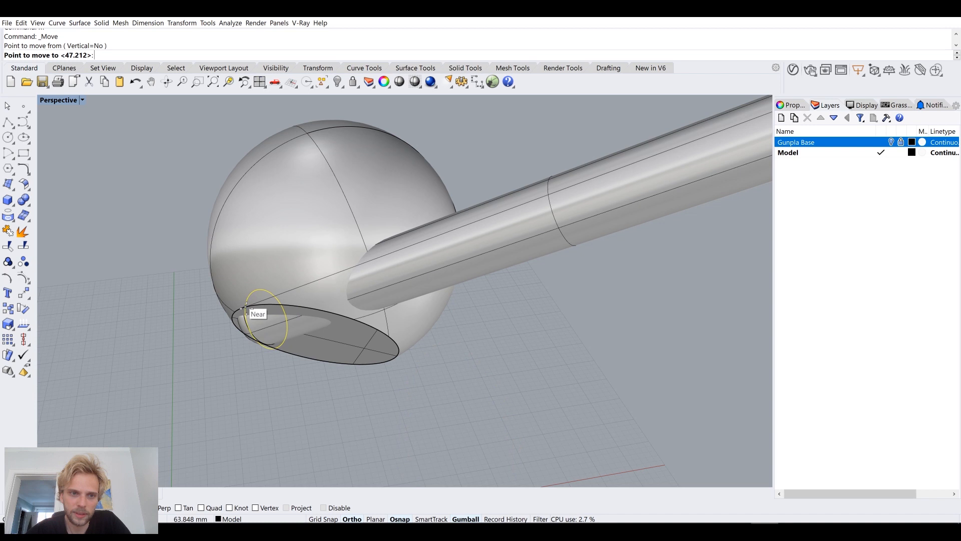
{"action": "scroll", "coordinate": [247, 311], "scroll_direction": "down", "scroll_amount": 4}
{"action": "left_click", "coordinate": [663, 212]}
{"action": "right_click_drag", "start_coordinate": [662, 212], "coordinate": [600, 203]}
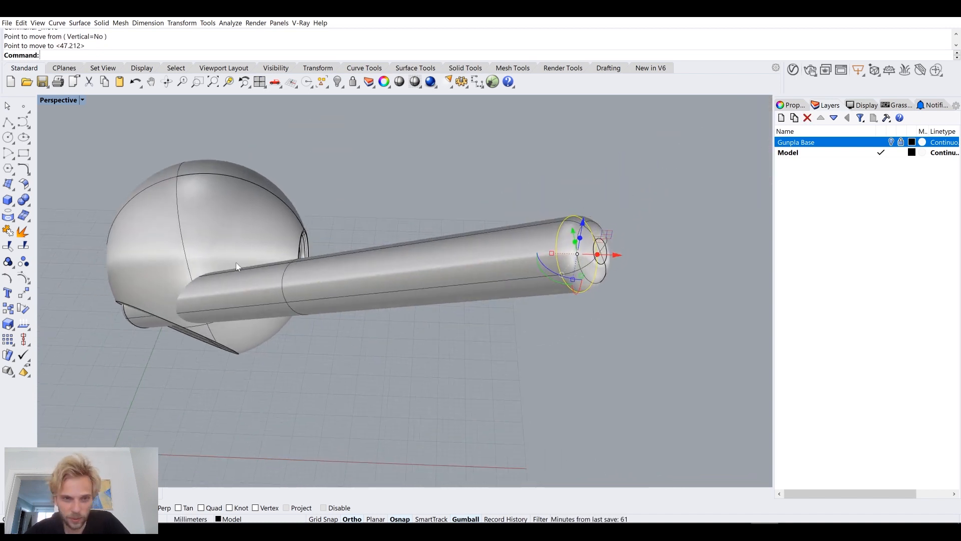
{"action": "right_click_drag", "start_coordinate": [438, 215], "coordinate": [479, 229]}
{"action": "right_click_drag", "start_coordinate": [606, 212], "coordinate": [542, 228]}
Move the duplicated circle 45 mm along the rod's axis from the outer tip's centre toward the sphere, using Wireframe display
{"action": "scroll", "coordinate": [542, 228], "scroll_direction": "up", "scroll_amount": 5}
{"action": "type", "text": "M"}
{"action": "key", "text": "Return"}
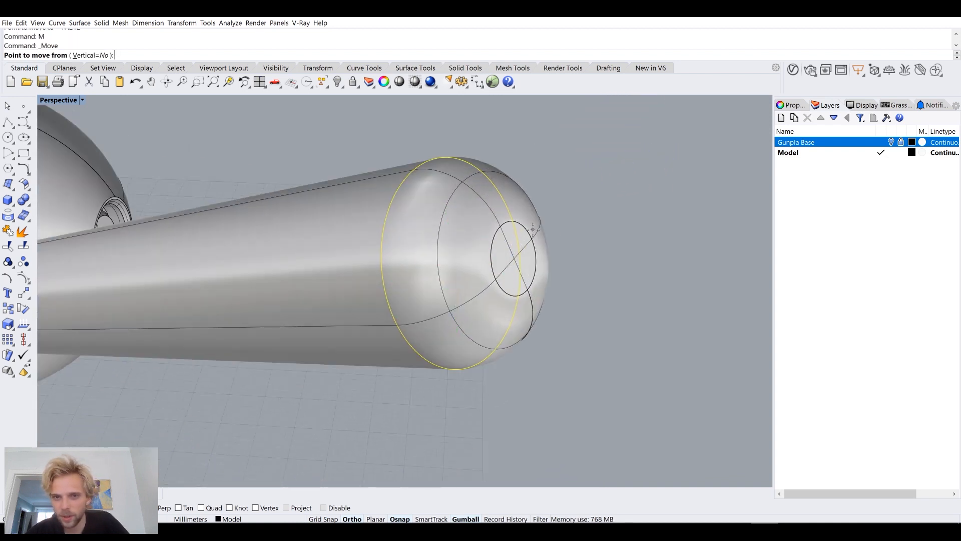
{"action": "left_click", "coordinate": [528, 236]}
{"action": "scroll", "coordinate": [521, 265], "scroll_direction": "down", "scroll_amount": 5}
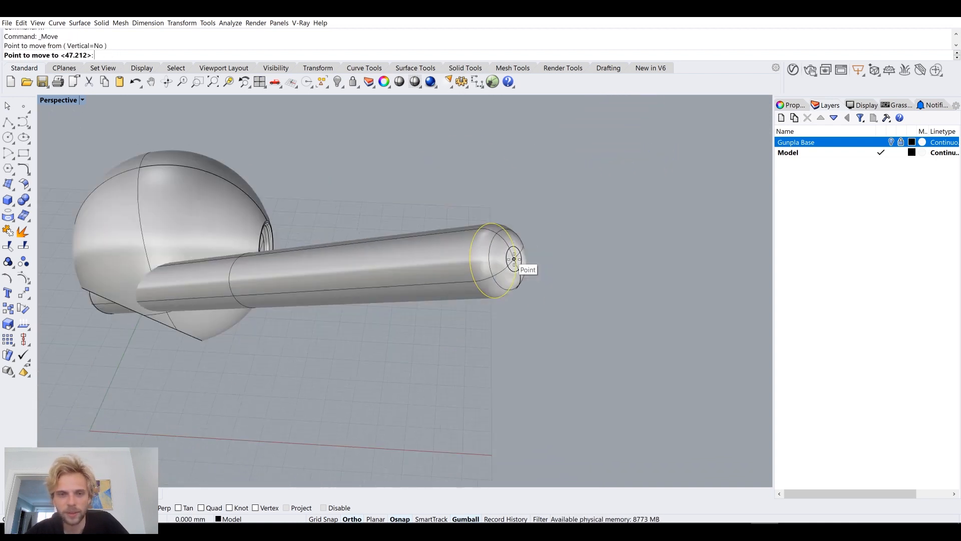
{"action": "right_click_drag", "start_coordinate": [319, 323], "coordinate": [321, 381]}
{"action": "scroll", "coordinate": [320, 381], "scroll_direction": "up", "scroll_amount": 5}
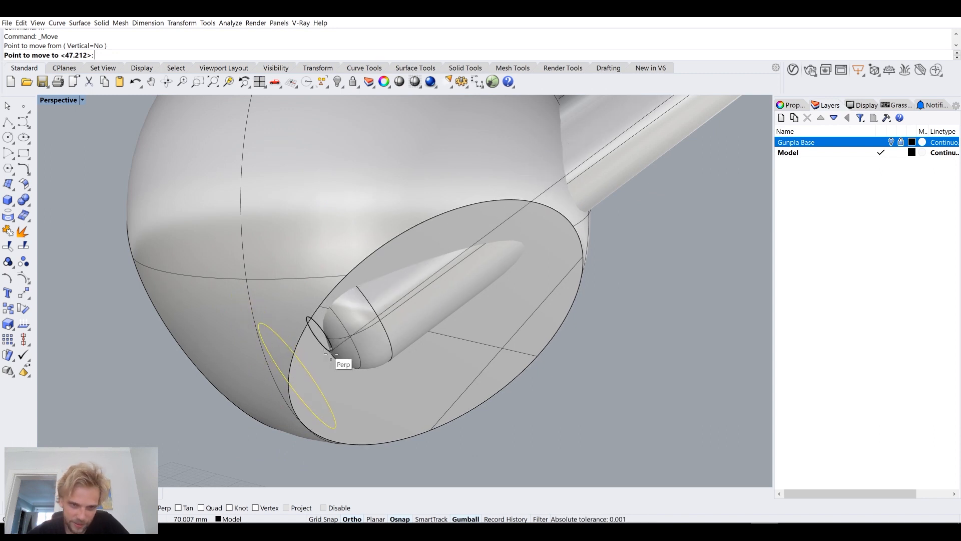
{"action": "left_click", "coordinate": [56, 101]}
{"action": "left_click", "coordinate": [53, 130]}
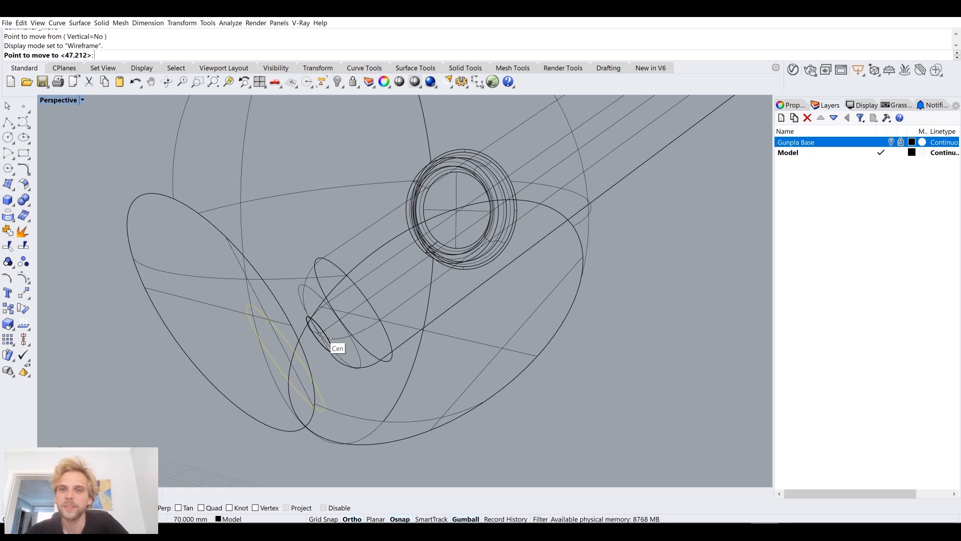
{"action": "type", "text": "50"}
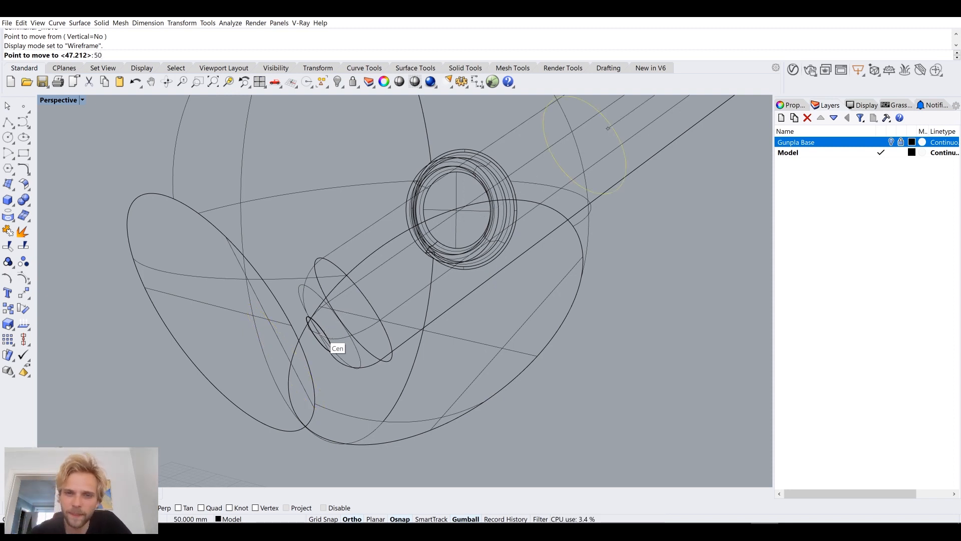
{"action": "key", "text": "BackSpace"}
{"action": "key", "text": "BackSpace"}
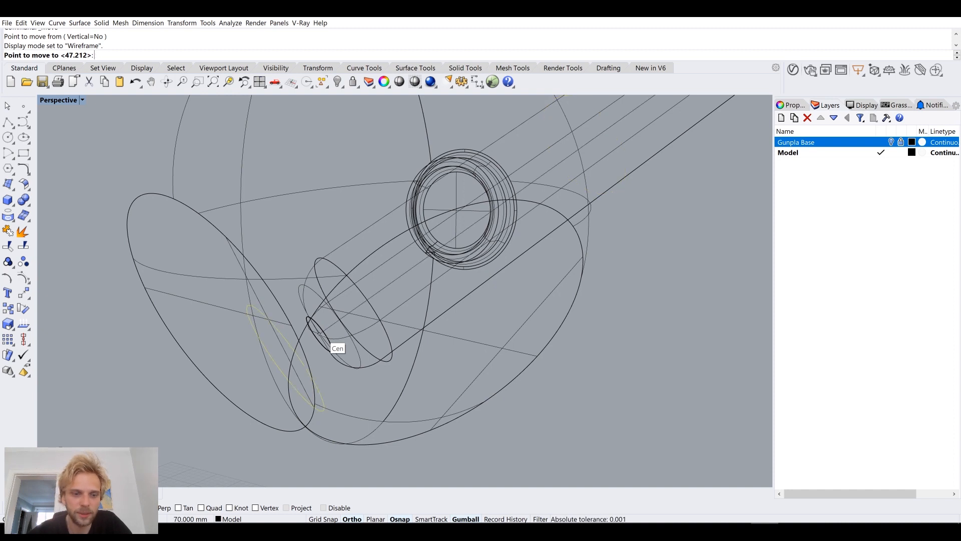
{"action": "type", "text": "45"}
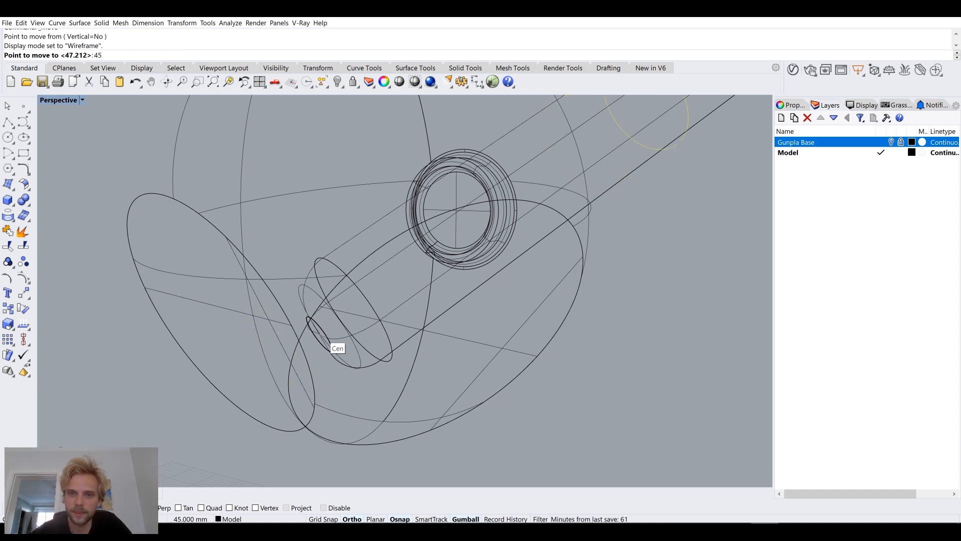
{"action": "key", "text": "Return"}
Return the Perspective viewport to Shaded display and select the moved circle around the tilted rod
{"action": "scroll", "coordinate": [396, 339], "scroll_direction": "down", "scroll_amount": 3}
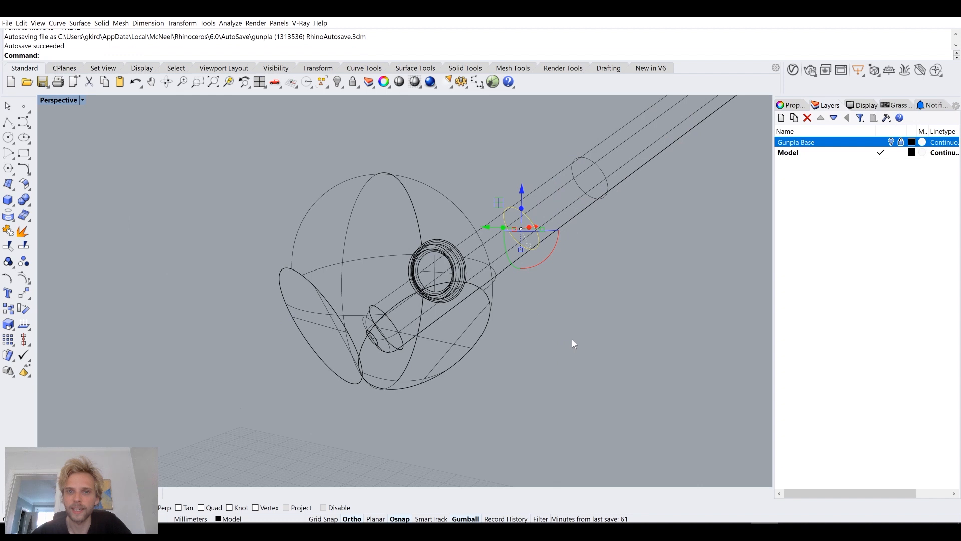
{"action": "right_click_drag", "start_coordinate": [574, 344], "coordinate": [538, 339]}
{"action": "left_click", "coordinate": [53, 100]}
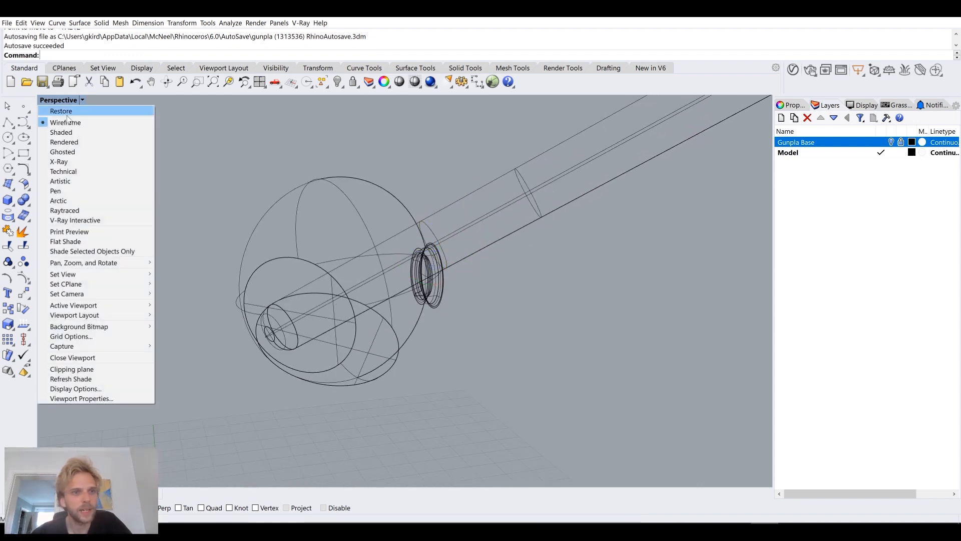
{"action": "left_click", "coordinate": [70, 134]}
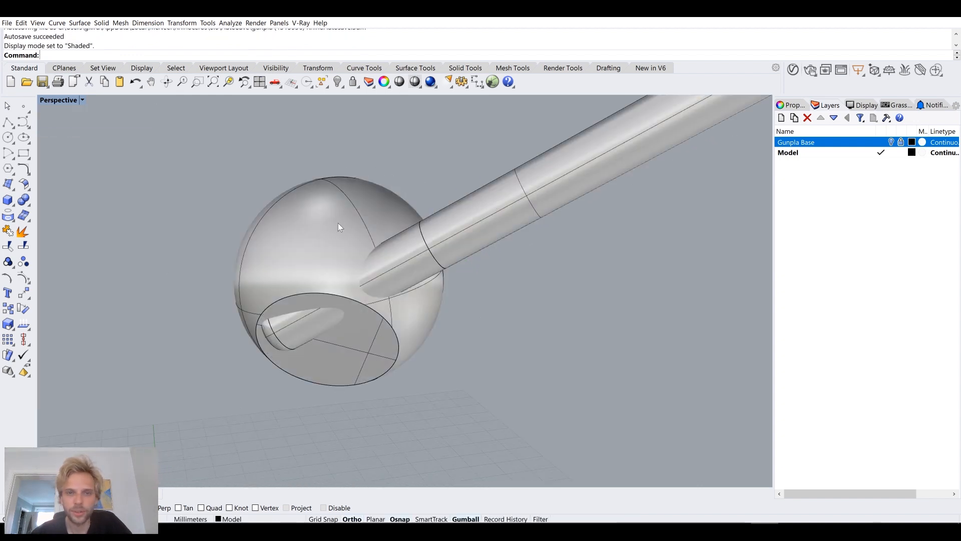
{"action": "left_click", "coordinate": [428, 245]}
{"action": "left_click", "coordinate": [466, 268]}
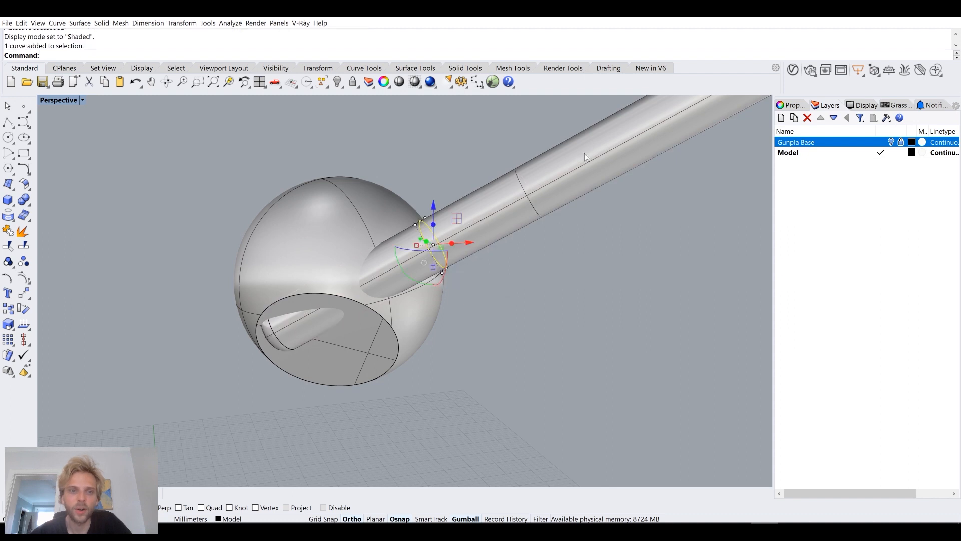
Offset the circle outward by 0.6 mm around the rod, and undo that offset
{"action": "scroll", "coordinate": [408, 285], "scroll_direction": "down", "scroll_amount": 3}
{"action": "scroll", "coordinate": [445, 236], "scroll_direction": "up", "scroll_amount": 3}
{"action": "right_click_drag", "start_coordinate": [443, 235], "coordinate": [473, 251]}
{"action": "scroll", "coordinate": [327, 289], "scroll_direction": "up", "scroll_amount": 5}
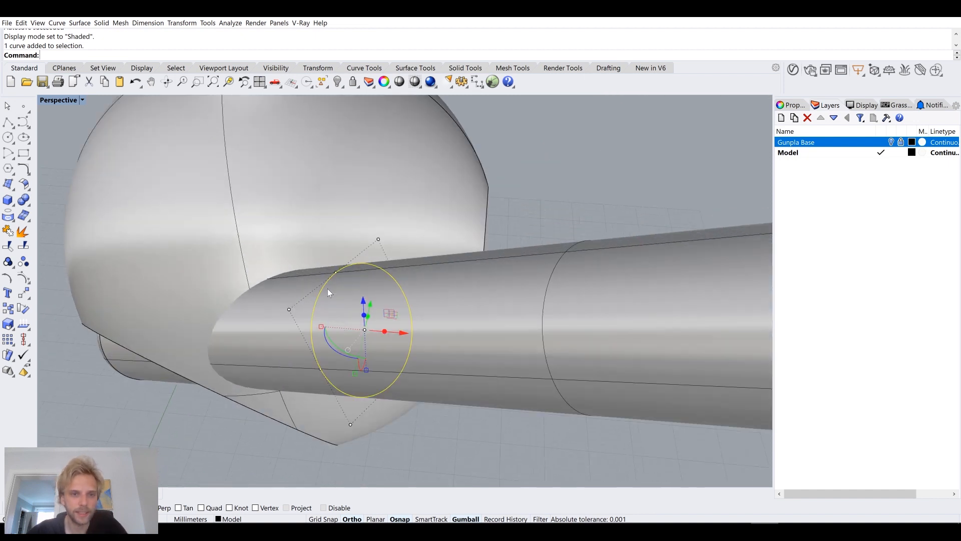
{"action": "right_click_drag", "start_coordinate": [350, 328], "coordinate": [455, 293], "text": "shift"}
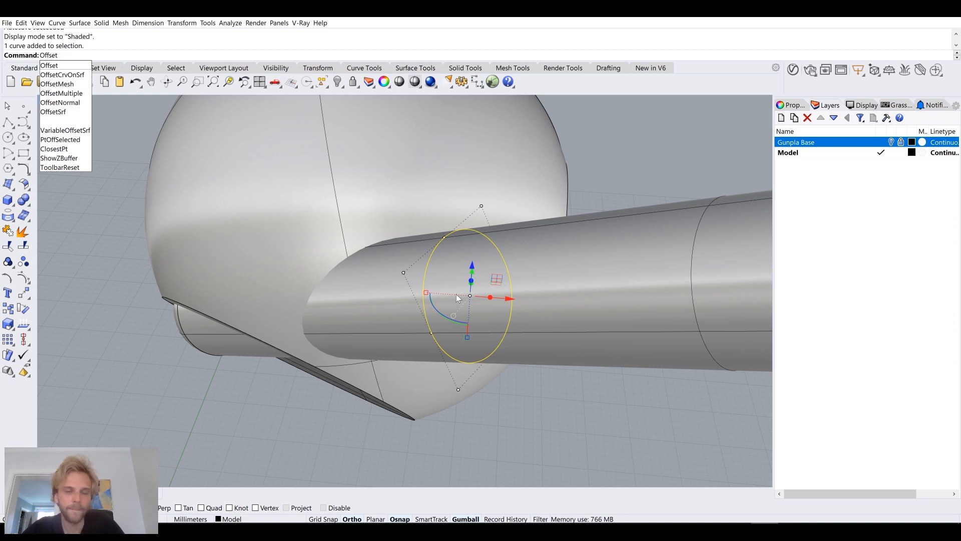
{"action": "key", "text": "Return"}
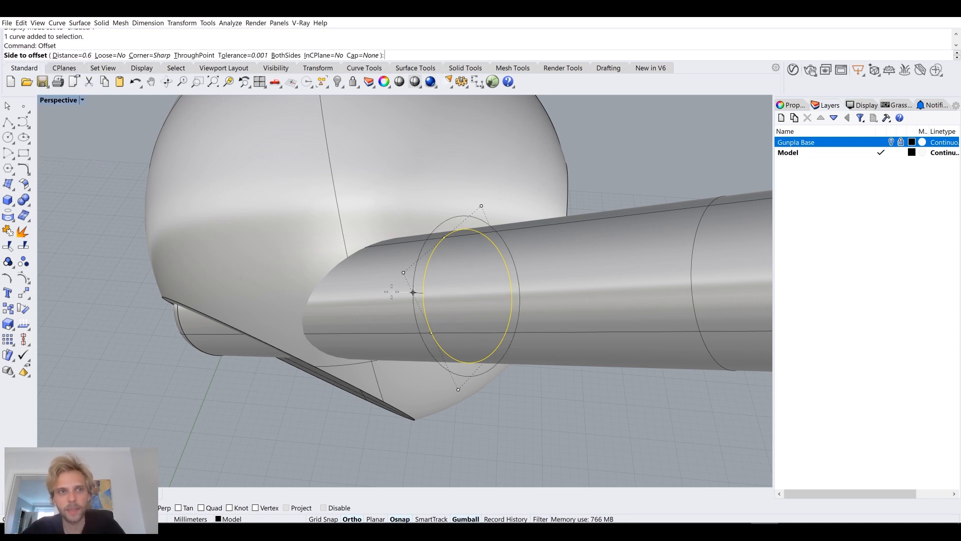
{"action": "left_click", "coordinate": [413, 292]}
{"action": "right_click_drag", "start_coordinate": [413, 292], "coordinate": [410, 269]}
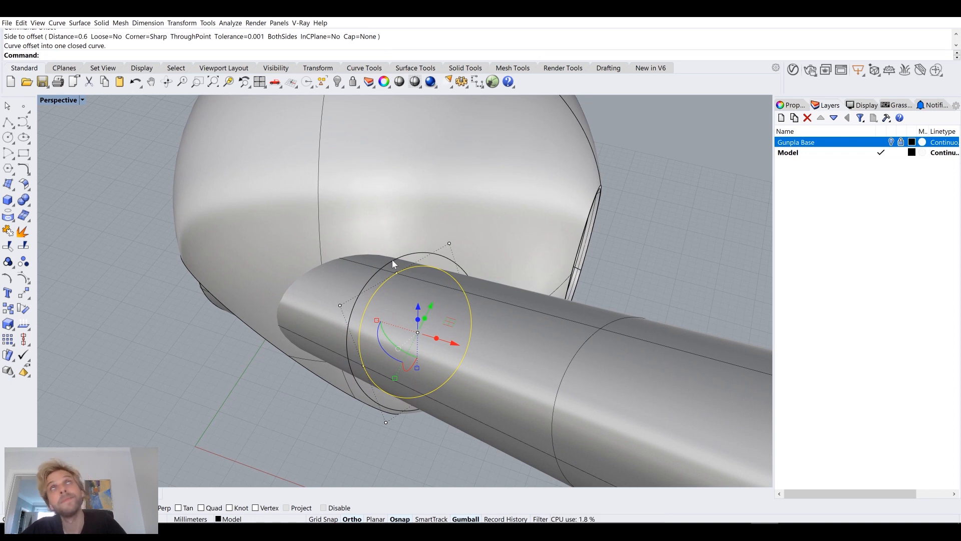
{"action": "key", "text": "ctrl+z"}
Offset the circle around the tilted rod outward by 1.2 mm
{"action": "type", "text": "Offset"}
{"action": "key", "text": "Return"}
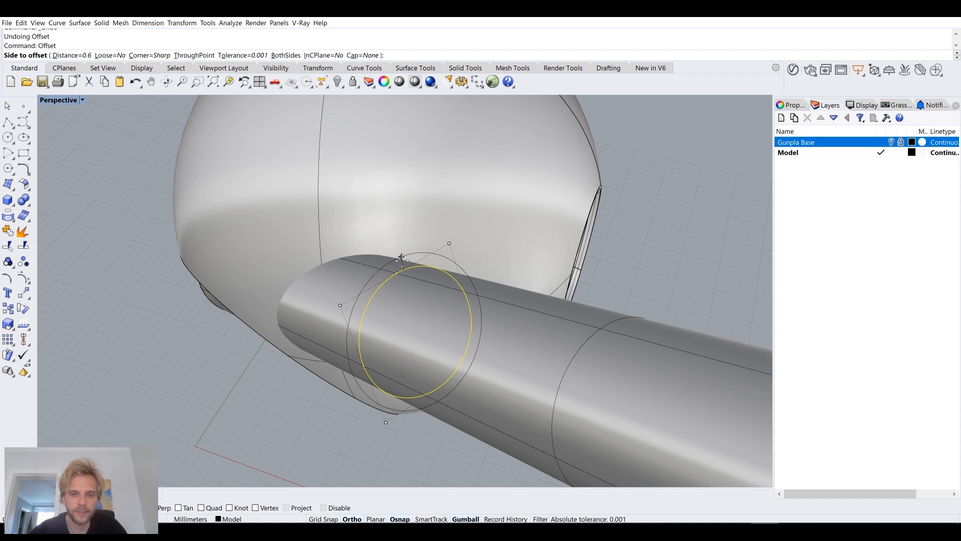
{"action": "type", "text": "1.2"}
{"action": "key", "text": "Return"}
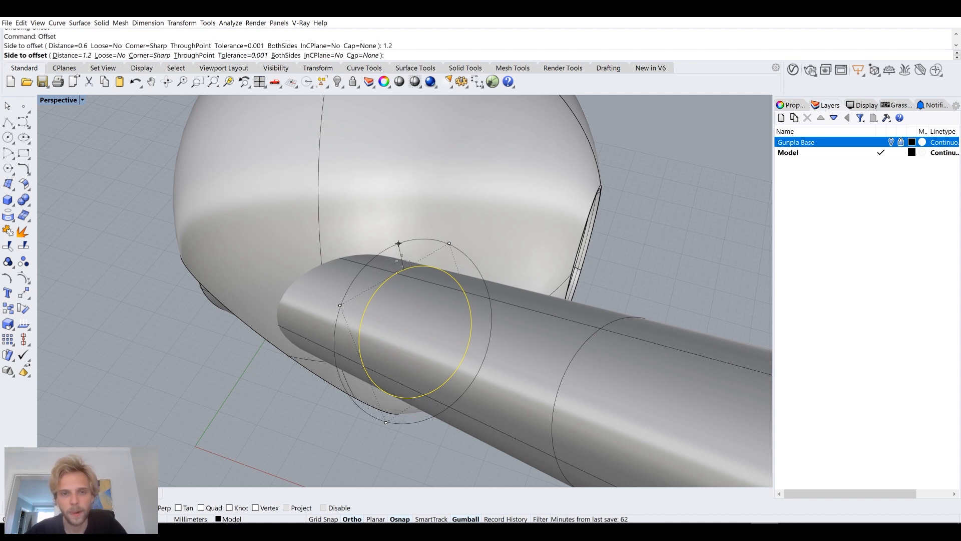
{"action": "left_click", "coordinate": [398, 243]}
{"action": "right_click_drag", "start_coordinate": [257, 290], "coordinate": [166, 217]}
{"action": "key", "text": "Escape"}
Extrude the larger offset circle as an open tube along the rod, through the sphere toward the rod's inner end
{"action": "left_click", "coordinate": [332, 163]}
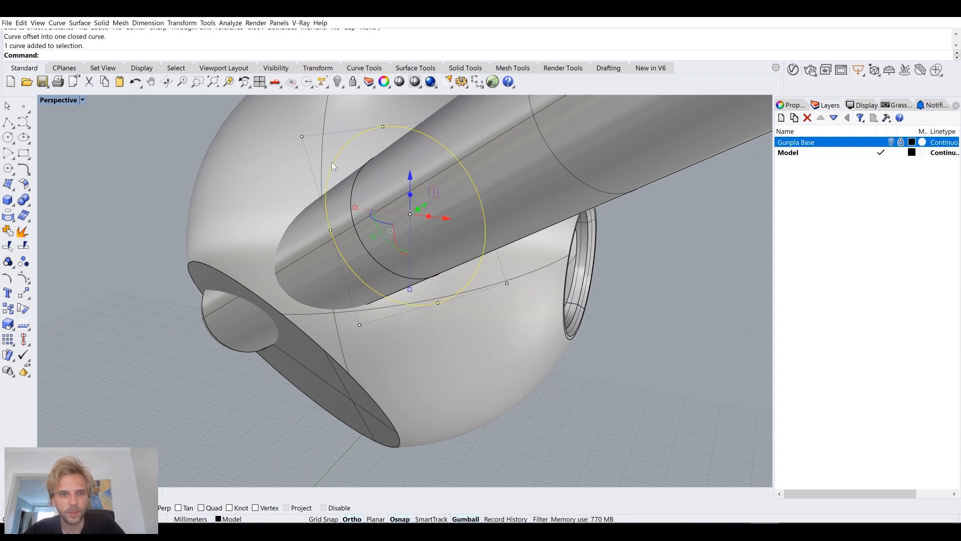
{"action": "right_click_drag", "start_coordinate": [332, 162], "coordinate": [418, 150]}
{"action": "key", "text": "Up"}
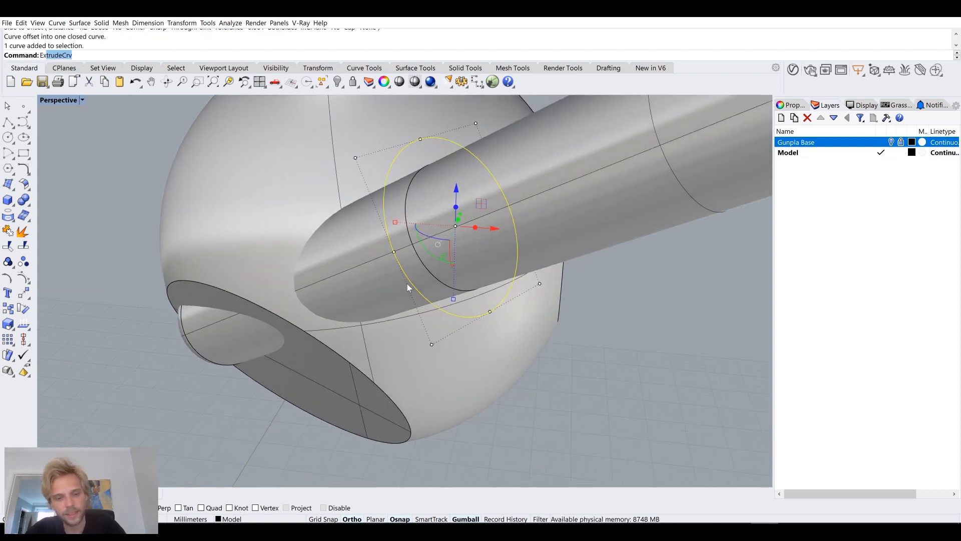
{"action": "type", "text": "u"}
{"action": "key", "text": "Return"}
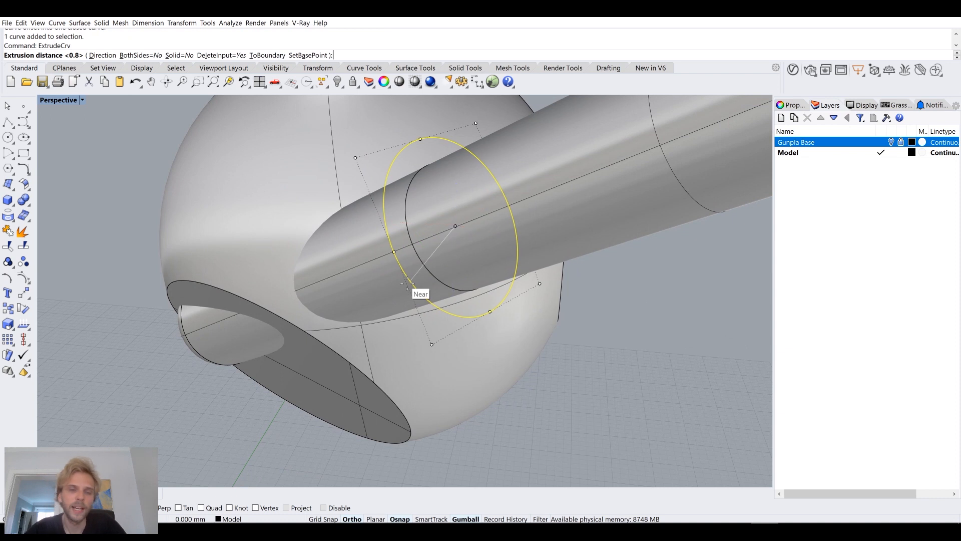
{"action": "left_click", "coordinate": [128, 286]}
Examine from several sides how the open clearance tube surrounds the tilted rod and passes through the sphere
{"action": "mouse_move", "coordinate": [128, 286]}
{"action": "right_mouse_down"}
{"action": "mouse_move", "coordinate": [146, 273]}
{"action": "mouse_move", "coordinate": [137, 289]}
{"action": "right_mouse_up"}
{"action": "left_click", "coordinate": [407, 260]}
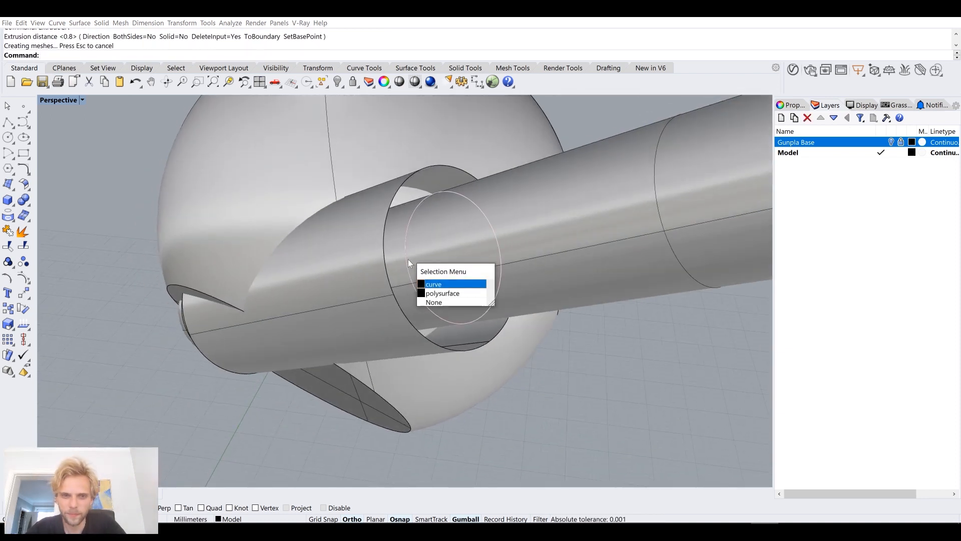
{"action": "left_click", "coordinate": [429, 288]}
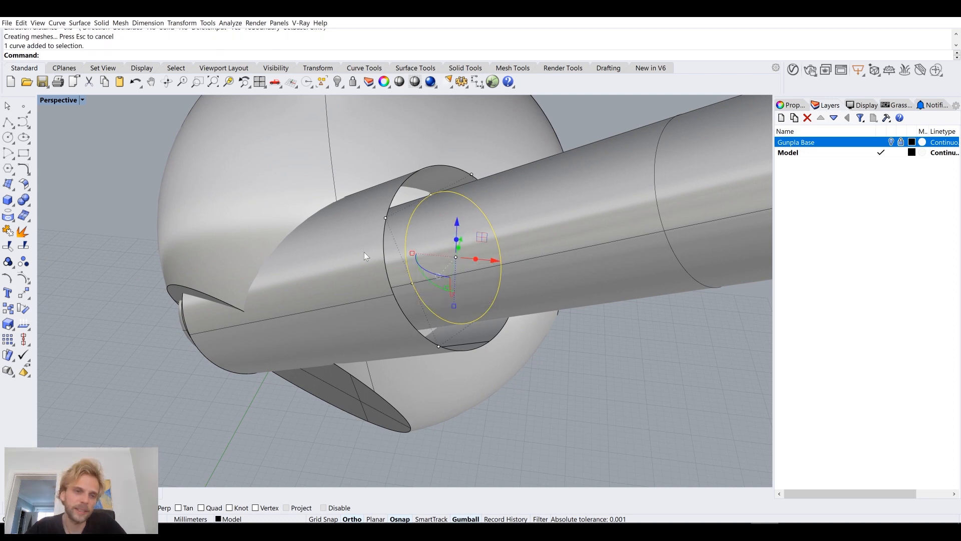
{"action": "scroll", "coordinate": [346, 245], "scroll_direction": "down", "scroll_amount": 6}
{"action": "left_click", "coordinate": [218, 231]}
{"action": "right_click_drag", "start_coordinate": [250, 230], "coordinate": [296, 259]}
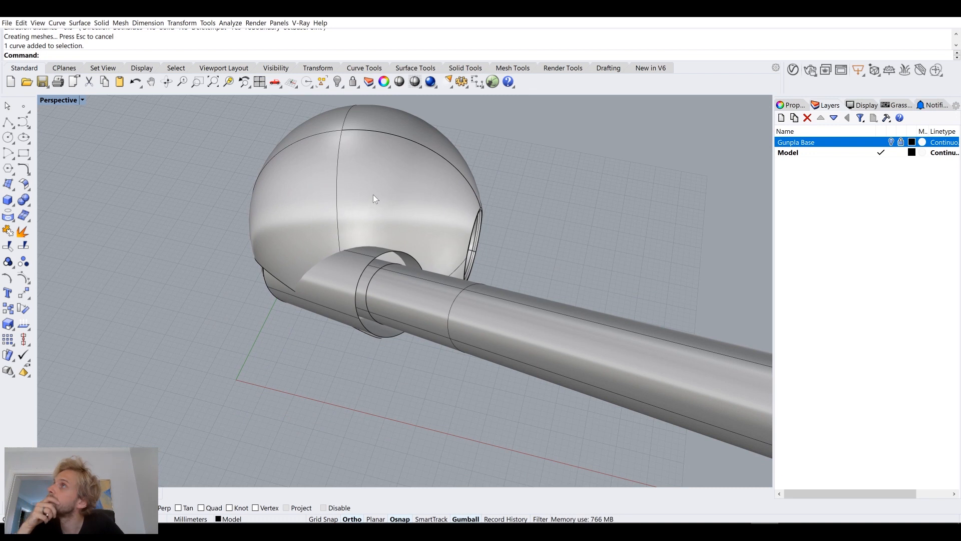
{"action": "right_click_drag", "start_coordinate": [373, 199], "coordinate": [324, 203]}
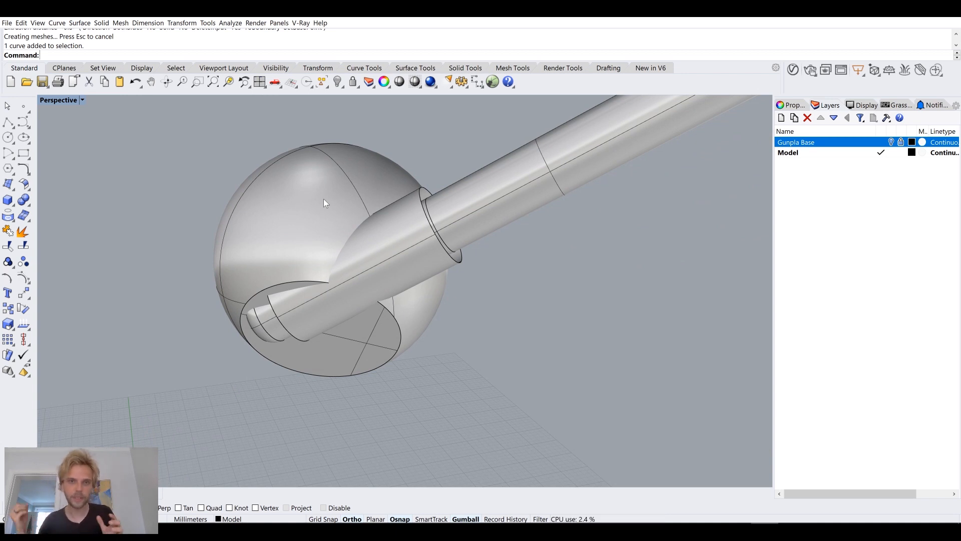
{"action": "scroll", "coordinate": [594, 154], "scroll_direction": "down", "scroll_amount": 5}
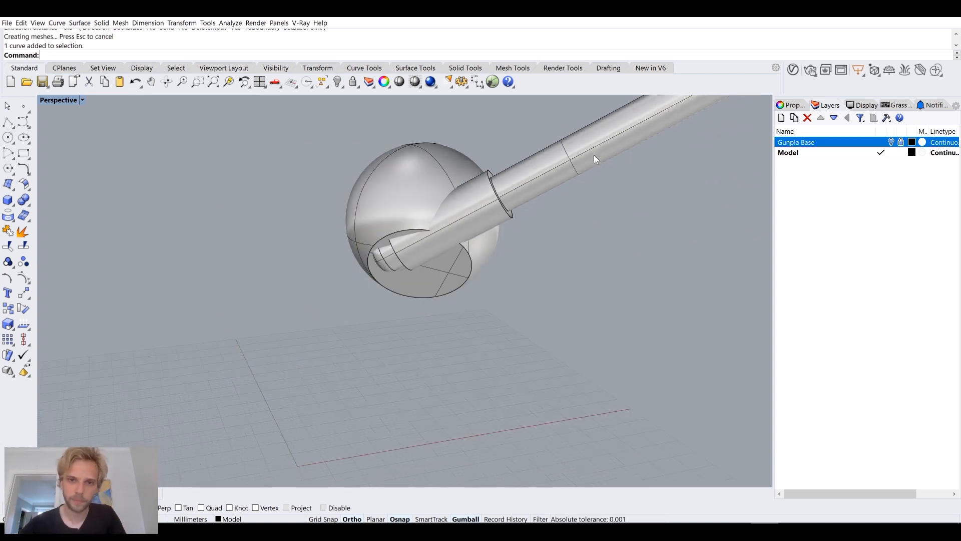
{"action": "right_click_drag", "start_coordinate": [485, 235], "coordinate": [371, 335], "text": "shift"}
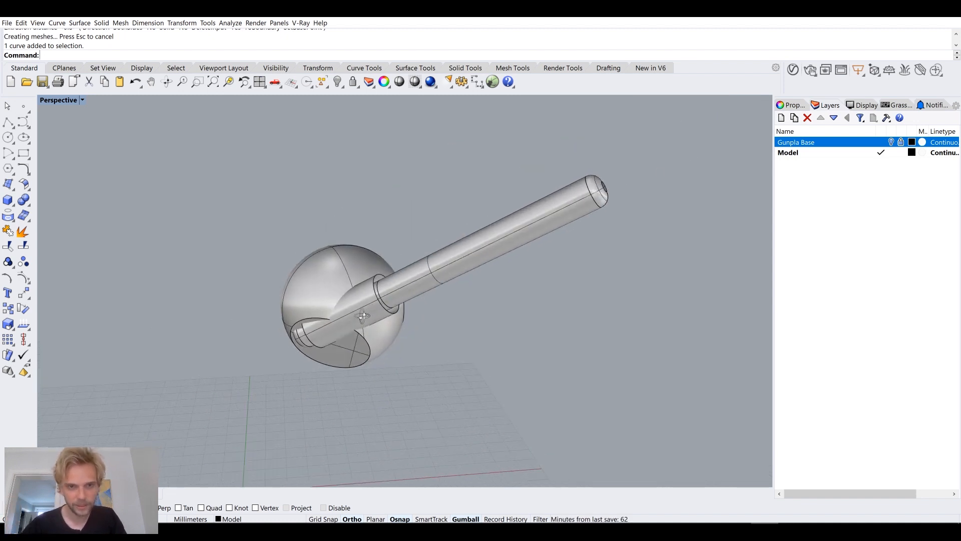
{"action": "scroll", "coordinate": [368, 312], "scroll_direction": "up", "scroll_amount": 8}
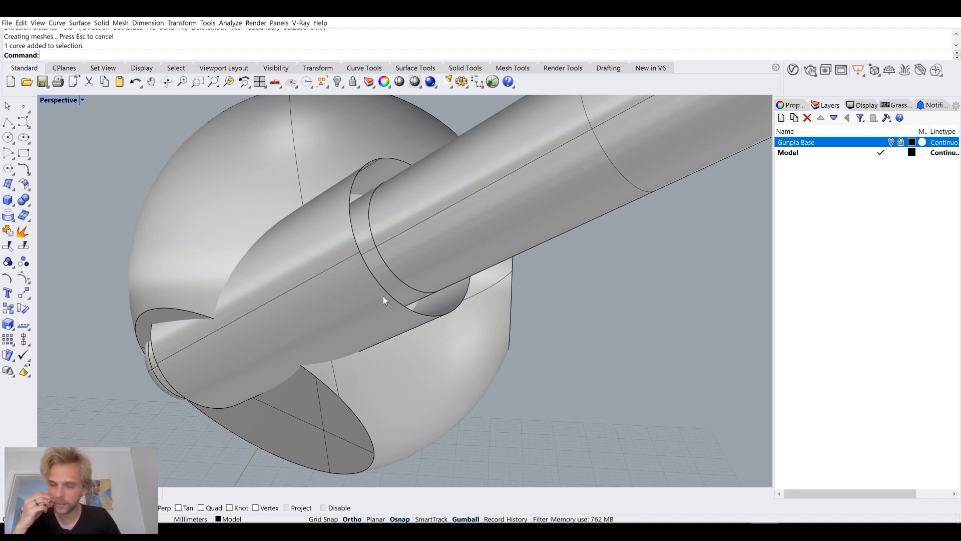
{"action": "scroll", "coordinate": [387, 256], "scroll_direction": "up", "scroll_amount": 2}
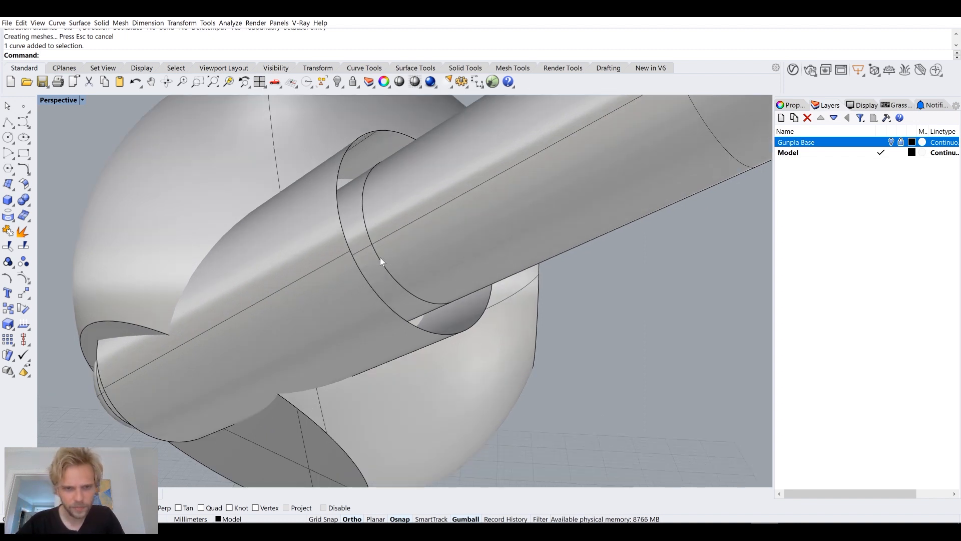
Inspect the inner circle and the clearance tube around the rod by selecting each in turn
{"action": "left_click", "coordinate": [378, 258]}
{"action": "scroll", "coordinate": [382, 258], "scroll_direction": "down", "scroll_amount": 4}
{"action": "right_click_drag", "start_coordinate": [384, 258], "coordinate": [344, 233]}
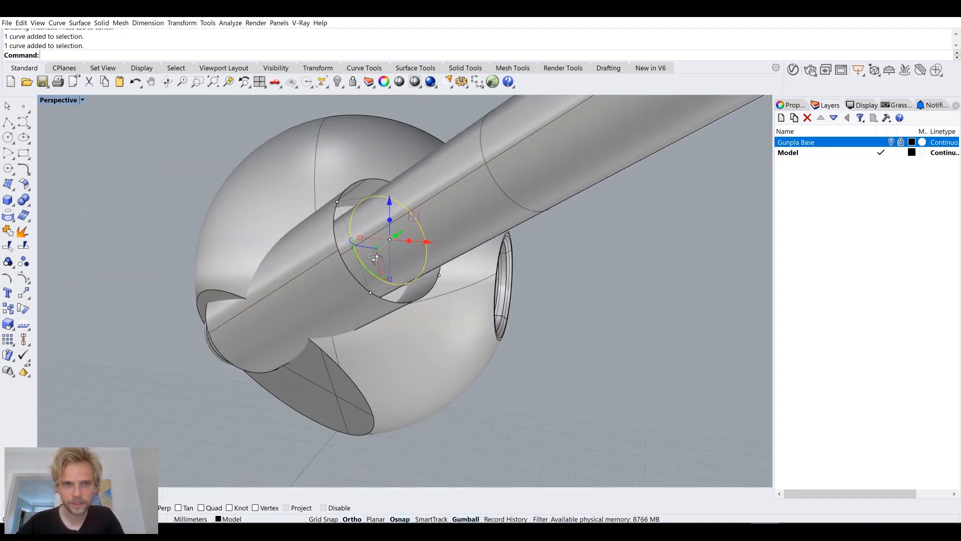
{"action": "scroll", "coordinate": [344, 233], "scroll_direction": "up", "scroll_amount": 4}
{"action": "scroll", "coordinate": [233, 190], "scroll_direction": "down", "scroll_amount": 2}
{"action": "scroll", "coordinate": [232, 276], "scroll_direction": "down", "scroll_amount": 2}
{"action": "left_click", "coordinate": [279, 295]}
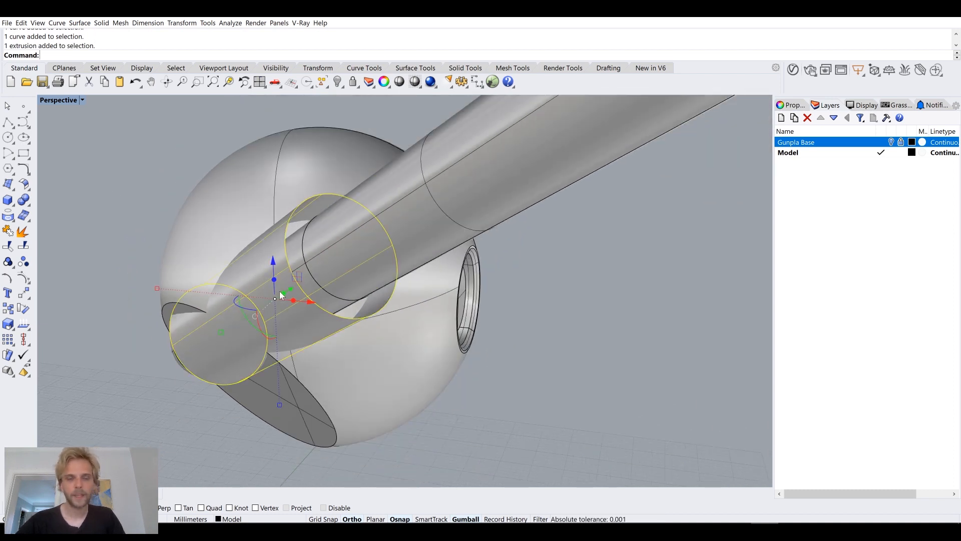
{"action": "scroll", "coordinate": [323, 275], "scroll_direction": "down", "scroll_amount": 2}
{"action": "key", "text": "Escape"}
{"action": "right_click_drag", "start_coordinate": [506, 434], "coordinate": [438, 368]}
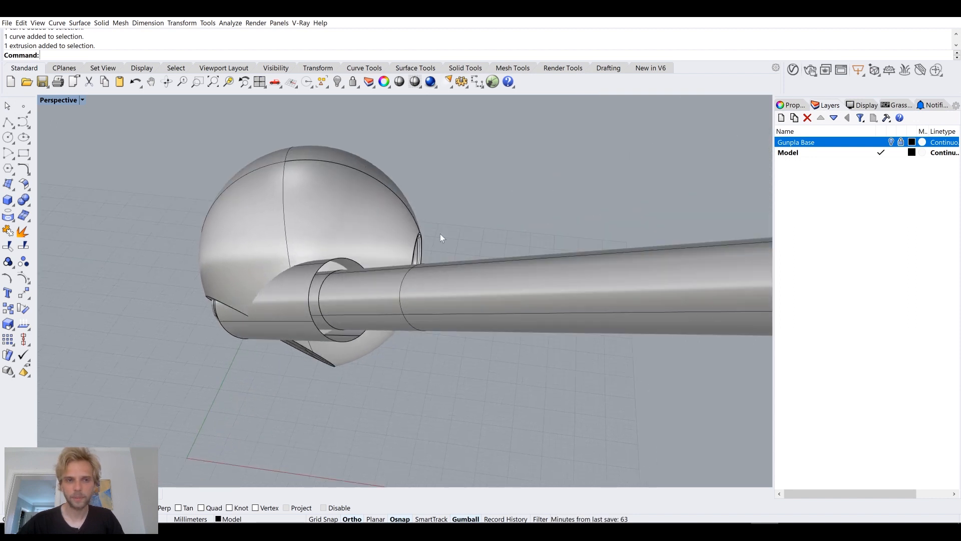
{"action": "scroll", "coordinate": [518, 299], "scroll_direction": "down", "scroll_amount": 2}
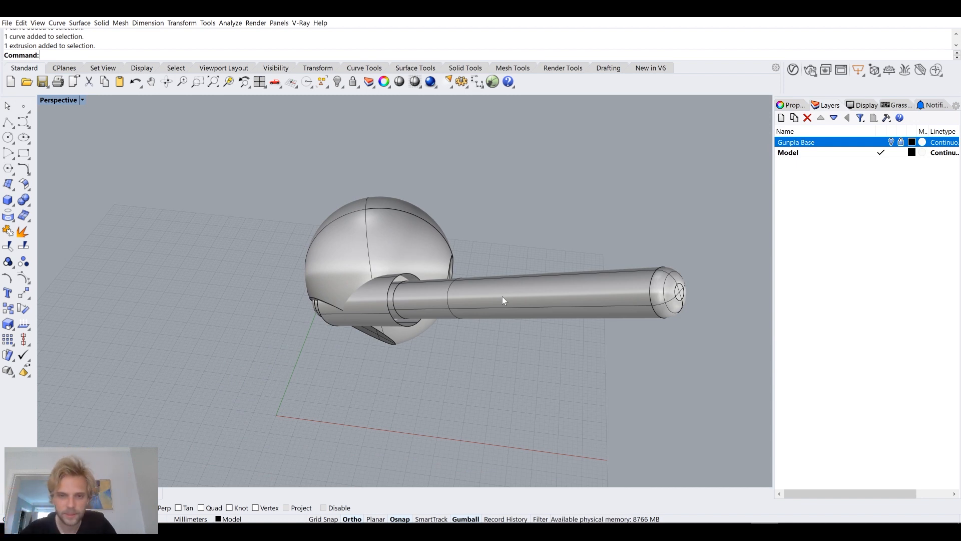
Try to move the tilted rod, its circle and the clearance tube together away from the sphere
{"action": "left_click", "coordinate": [575, 290]}
{"action": "left_click", "coordinate": [584, 416]}
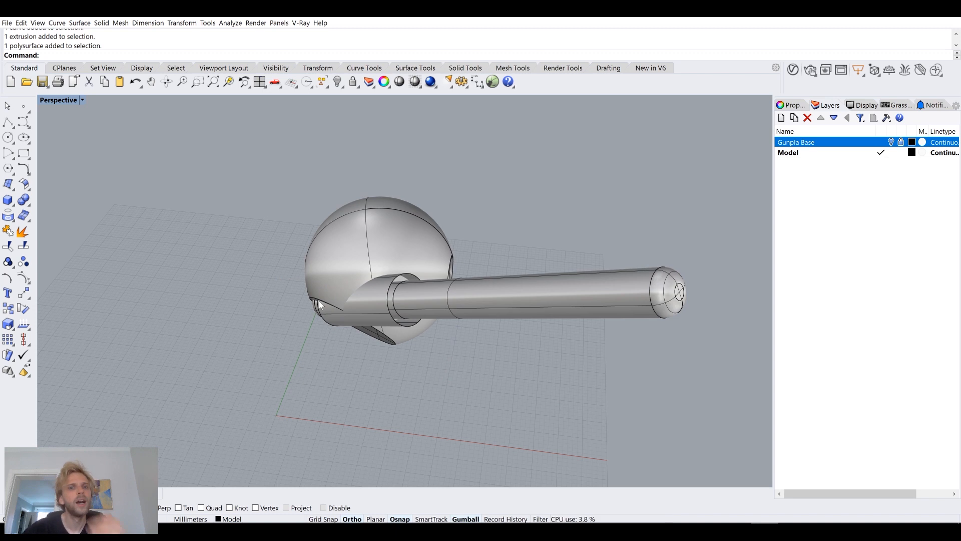
{"action": "right_click_drag", "start_coordinate": [358, 296], "coordinate": [401, 330]}
{"action": "scroll", "coordinate": [382, 284], "scroll_direction": "up", "scroll_amount": 4}
{"action": "left_click", "coordinate": [440, 338]}
{"action": "scroll", "coordinate": [447, 331], "scroll_direction": "up", "scroll_amount": 6}
{"action": "left_click", "coordinate": [437, 286], "text": "shift"}
{"action": "left_click", "coordinate": [429, 270], "text": "shift"}
{"action": "scroll", "coordinate": [430, 271], "scroll_direction": "down", "scroll_amount": 5}
{"action": "right_click_drag", "start_coordinate": [433, 272], "coordinate": [486, 302]}
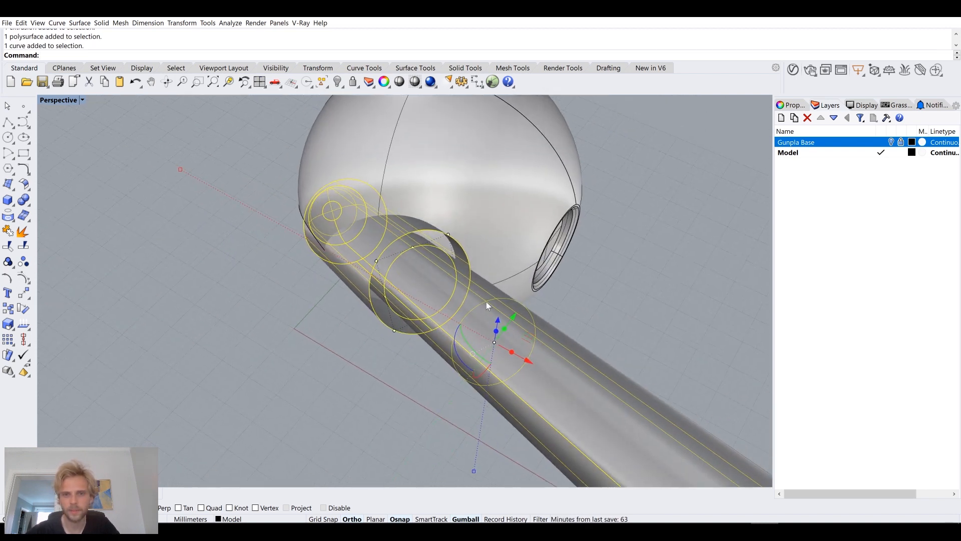
{"action": "left_click_drag", "start_coordinate": [513, 319], "coordinate": [535, 306]}
{"action": "left_click", "coordinate": [319, 332]}
{"action": "right_click_drag", "start_coordinate": [318, 333], "coordinate": [266, 391]}
Cap both open ends of the clearance tube around the rod, and check the solid by selecting it
{"action": "left_click", "coordinate": [393, 240]}
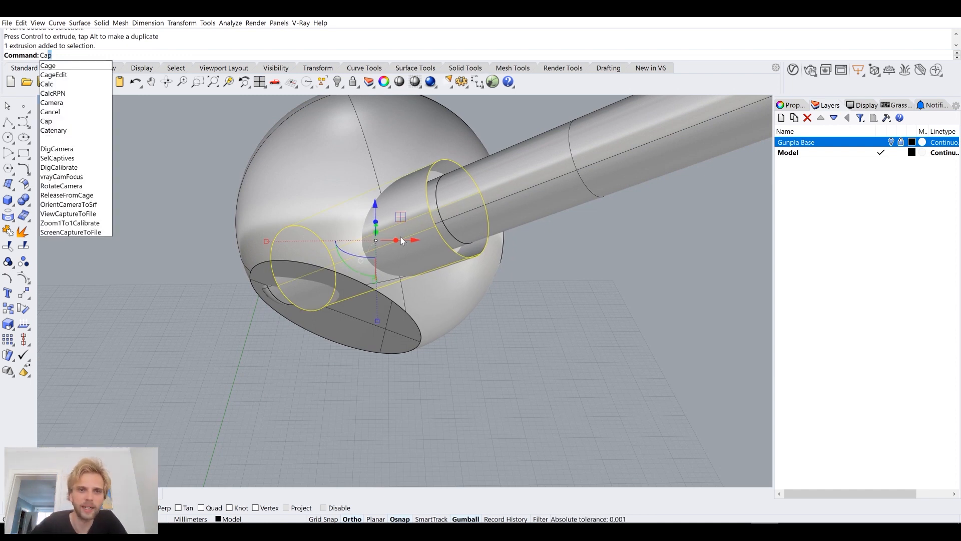
{"action": "key", "text": "Return"}
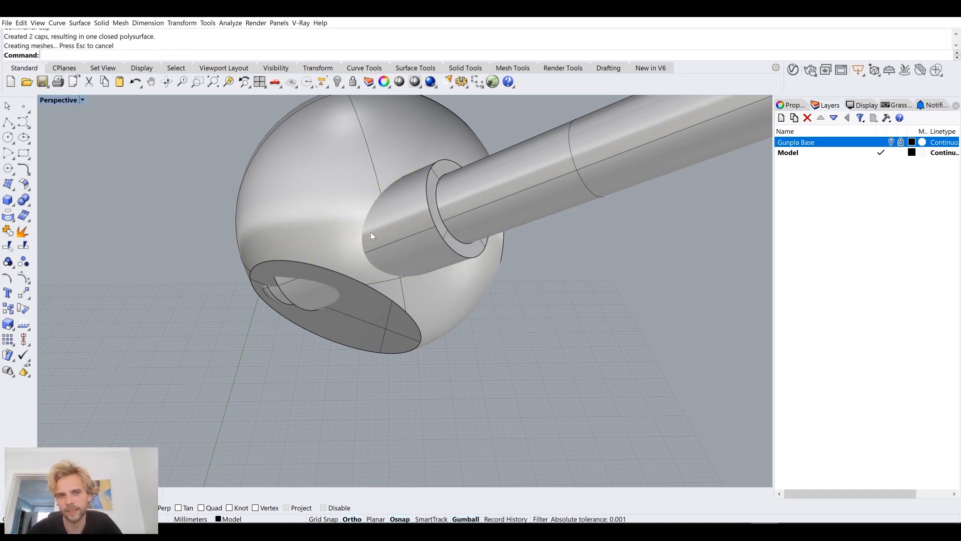
{"action": "left_click", "coordinate": [410, 223]}
{"action": "left_click", "coordinate": [559, 374]}
{"action": "left_click", "coordinate": [414, 228]}
{"action": "left_click", "coordinate": [534, 350]}
{"action": "left_click", "coordinate": [417, 230]}
{"action": "left_click", "coordinate": [526, 355]}
{"action": "right_click_drag", "start_coordinate": [452, 303], "coordinate": [491, 312]}
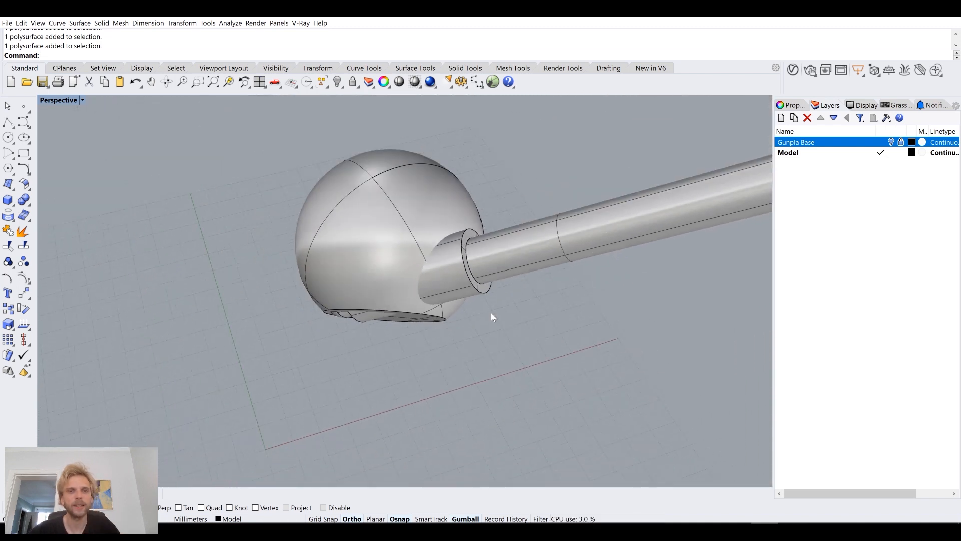
Place a duplicate of the tilted rod and its capped clearance tube beside the original, leaving the sphere out of the selection
{"action": "scroll", "coordinate": [537, 341], "scroll_direction": "down", "scroll_amount": 2}
{"action": "scroll", "coordinate": [494, 293], "scroll_direction": "up", "scroll_amount": 4}
{"action": "left_click_drag", "start_coordinate": [215, 159], "coordinate": [625, 428]}
{"action": "scroll", "coordinate": [575, 376], "scroll_direction": "down", "scroll_amount": 2}
{"action": "left_click", "coordinate": [431, 263], "text": "ctrl"}
{"action": "left_click_drag", "start_coordinate": [585, 273], "coordinate": [584, 273], "text": "shift"}
{"action": "right_click_drag", "start_coordinate": [585, 274], "coordinate": [427, 268]}
{"action": "left_click", "coordinate": [487, 348], "text": "ctrl"}
{"action": "scroll", "coordinate": [496, 328], "scroll_direction": "down", "scroll_amount": 5}
{"action": "left_click_drag", "start_coordinate": [431, 268], "coordinate": [386, 370]}
{"action": "left_click", "coordinate": [471, 387]}
{"action": "right_click_drag", "start_coordinate": [472, 386], "coordinate": [359, 308]}
{"action": "scroll", "coordinate": [359, 308], "scroll_direction": "up", "scroll_amount": 3}
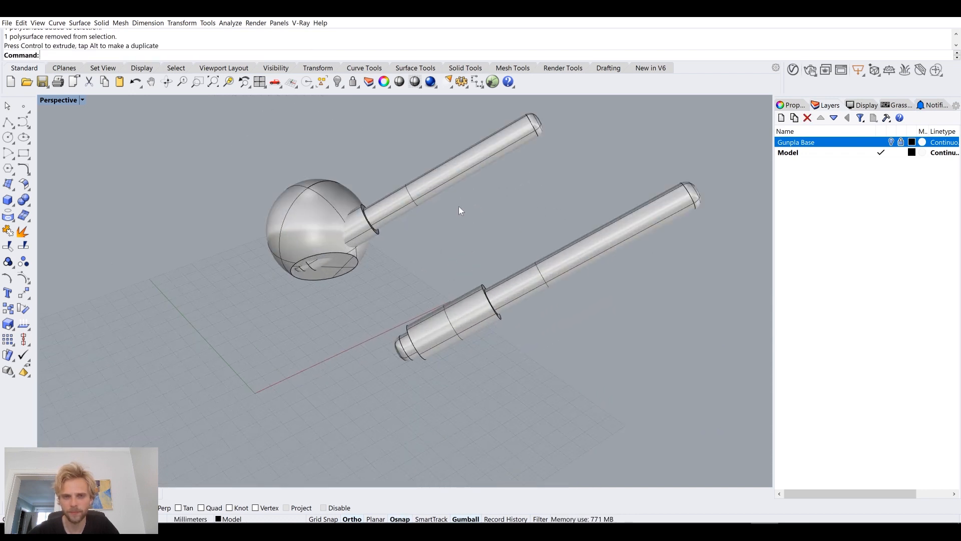
Join the sphere with the ring-shaped socket part set into its side opening
{"action": "right_click_drag", "start_coordinate": [374, 217], "coordinate": [365, 258]}
{"action": "scroll", "coordinate": [407, 274], "scroll_direction": "up", "scroll_amount": 6}
{"action": "right_click_drag", "start_coordinate": [440, 332], "coordinate": [427, 305]}
{"action": "scroll", "coordinate": [427, 306], "scroll_direction": "down", "scroll_amount": 6}
{"action": "right_click_drag", "start_coordinate": [376, 448], "coordinate": [380, 346], "text": "shift"}
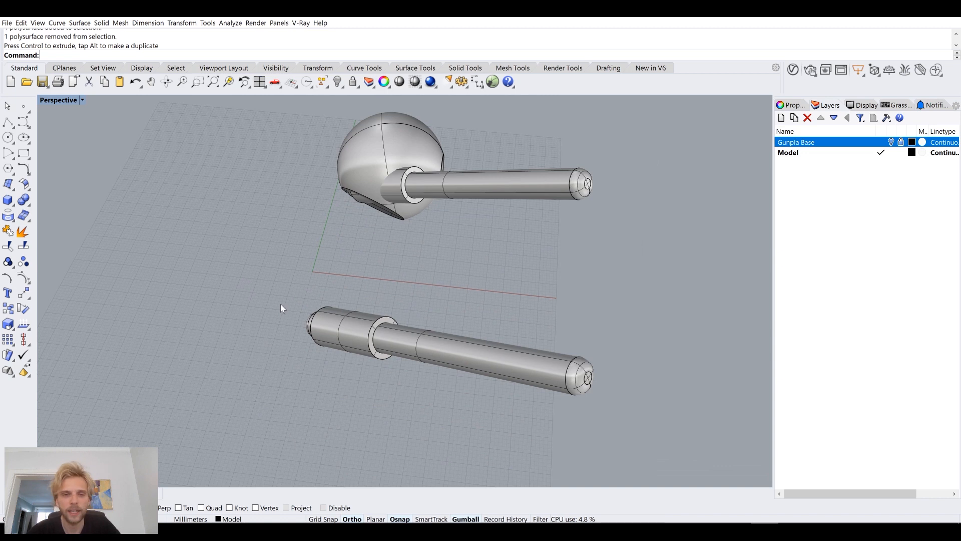
{"action": "right_click_drag", "start_coordinate": [408, 405], "coordinate": [443, 321]}
{"action": "left_click", "coordinate": [367, 242]}
{"action": "scroll", "coordinate": [368, 245], "scroll_direction": "up", "scroll_amount": 7}
{"action": "left_click", "coordinate": [358, 263], "text": "shift"}
{"action": "left_click", "coordinate": [341, 401]}
{"action": "left_click", "coordinate": [395, 250]}
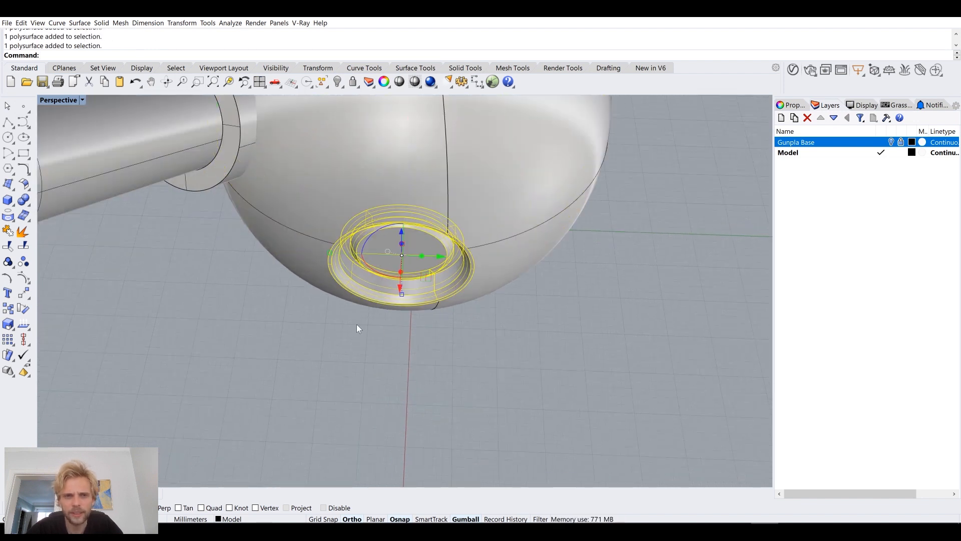
{"action": "left_click", "coordinate": [377, 154], "text": "shift"}
{"action": "scroll", "coordinate": [415, 273], "scroll_direction": "down", "scroll_amount": 7}
{"action": "mouse_move", "coordinate": [414, 274]}
{"action": "right_mouse_down"}
{"action": "mouse_move", "coordinate": [415, 295]}
{"action": "mouse_move", "coordinate": [434, 273]}
{"action": "mouse_move", "coordinate": [419, 280]}
{"action": "right_mouse_up"}
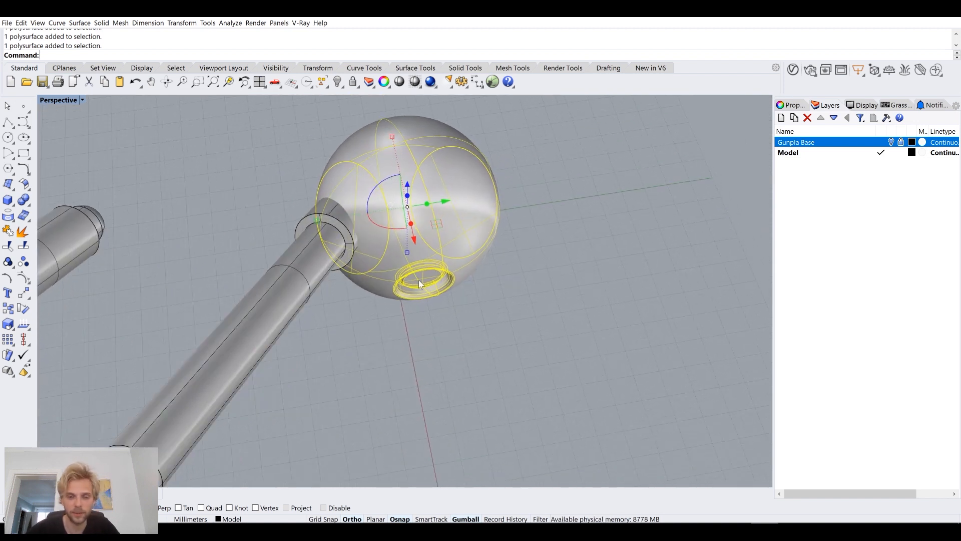
{"action": "type", "text": "join"}
{"action": "key", "text": "Return"}
Check by repeated selection whether the sphere and its socket ring act as one object
{"action": "left_click", "coordinate": [579, 360]}
{"action": "left_click", "coordinate": [436, 235]}
{"action": "left_click", "coordinate": [510, 332]}
{"action": "left_click", "coordinate": [436, 241]}
{"action": "left_click", "coordinate": [451, 335]}
{"action": "left_click", "coordinate": [417, 203]}
{"action": "left_click", "coordinate": [432, 358]}
{"action": "right_click_drag", "start_coordinate": [432, 360], "coordinate": [394, 266]}
Subtract the sphere from the capped clearance tube with BooleanDifference, keeping DeleteInput=No
{"action": "scroll", "coordinate": [406, 258], "scroll_direction": "up", "scroll_amount": 4}
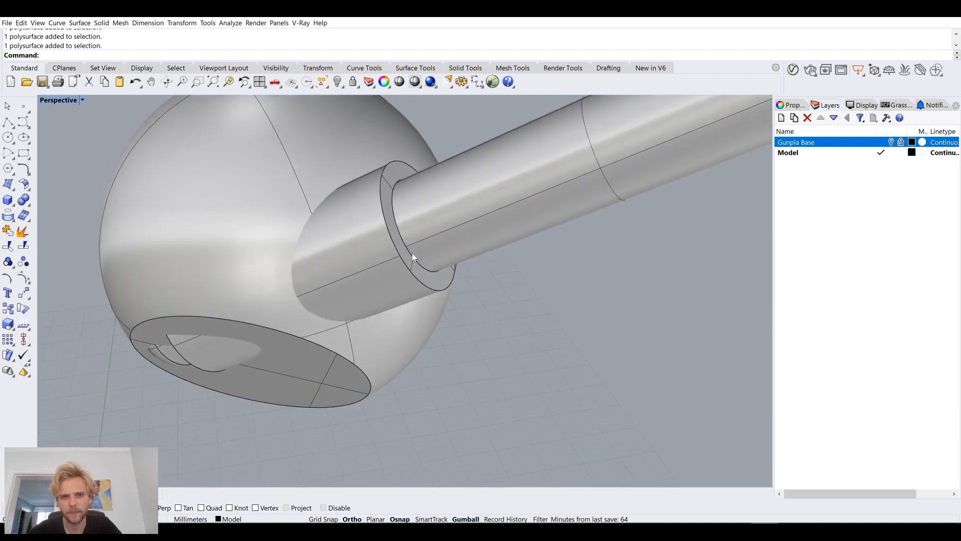
{"action": "scroll", "coordinate": [413, 253], "scroll_direction": "down", "scroll_amount": 4}
{"action": "scroll", "coordinate": [380, 239], "scroll_direction": "up", "scroll_amount": 4}
{"action": "left_click", "coordinate": [377, 280]}
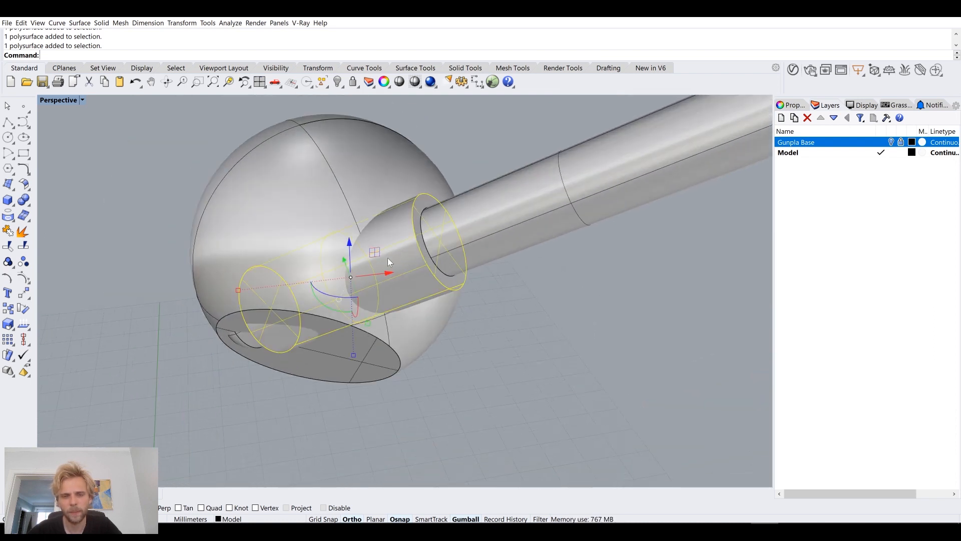
{"action": "type", "text": "BooleanDifference"}
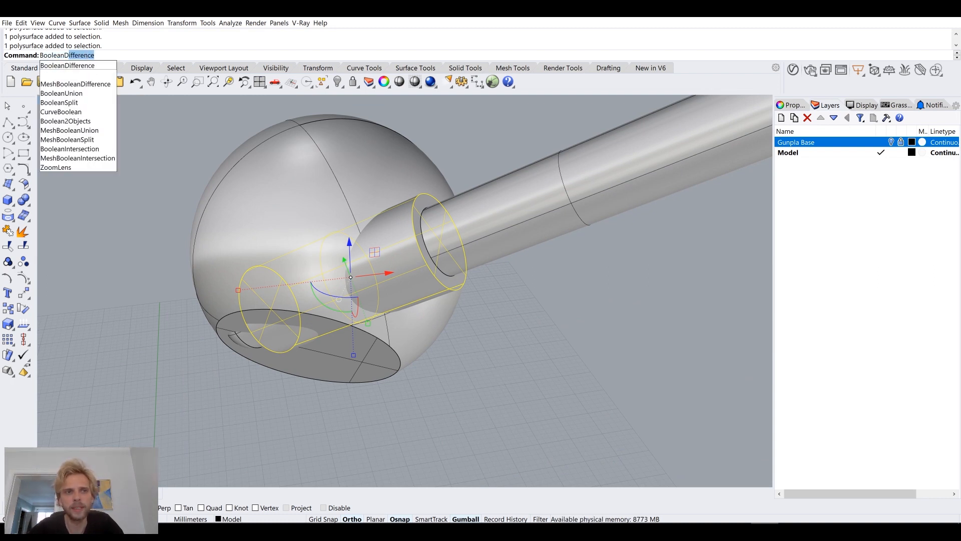
{"action": "key", "text": "Return"}
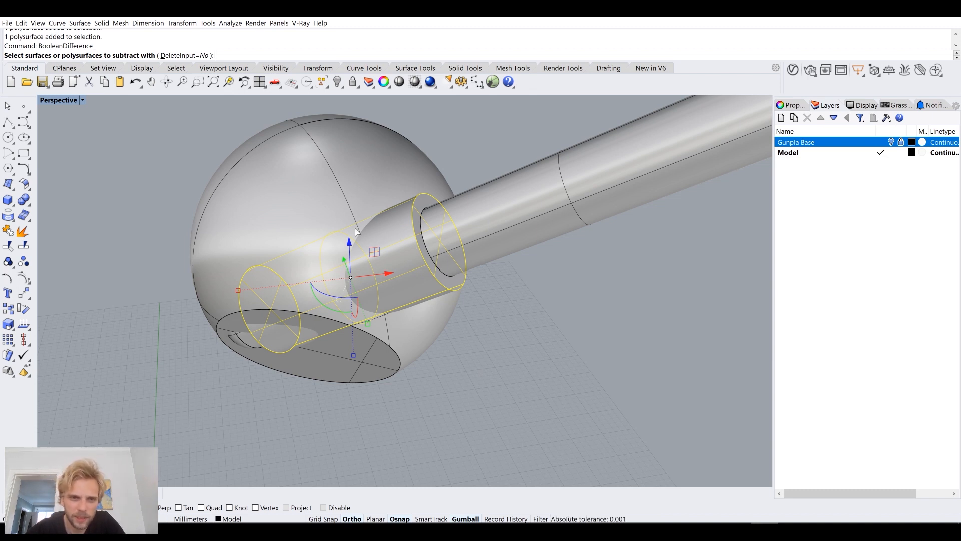
{"action": "left_click", "coordinate": [298, 163]}
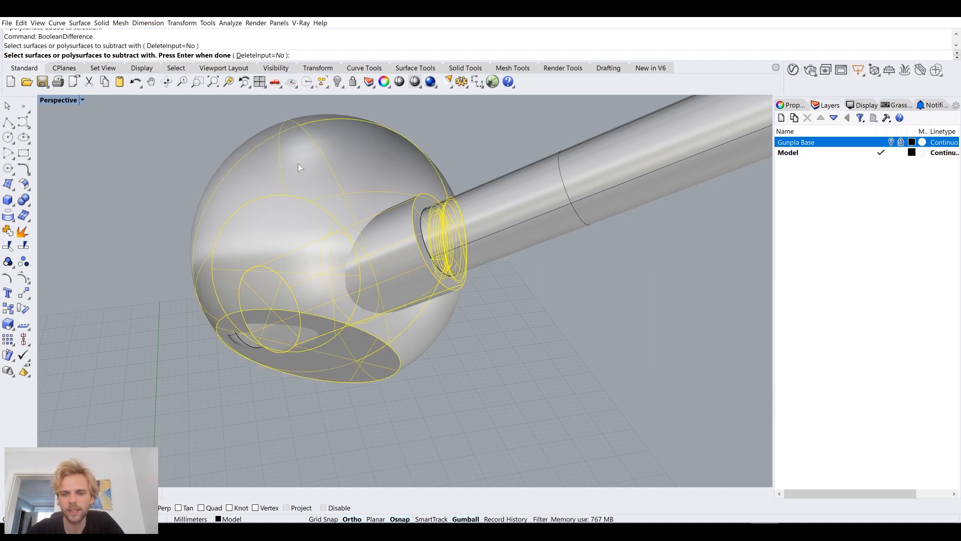
{"action": "key", "text": "Return"}
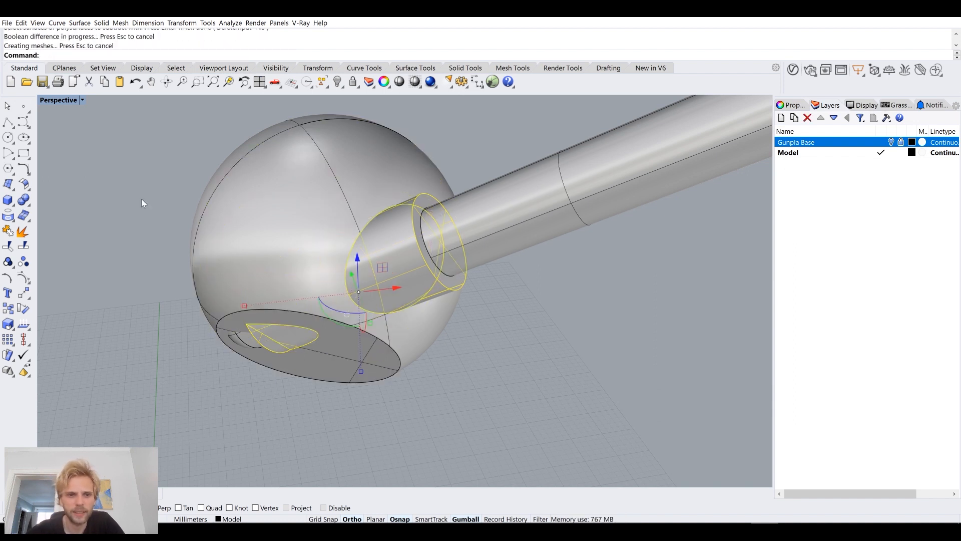
Delete the leftover tube piece in the sphere's underside cut, keeping the outer sleeve around the rod
{"action": "left_click", "coordinate": [431, 281]}
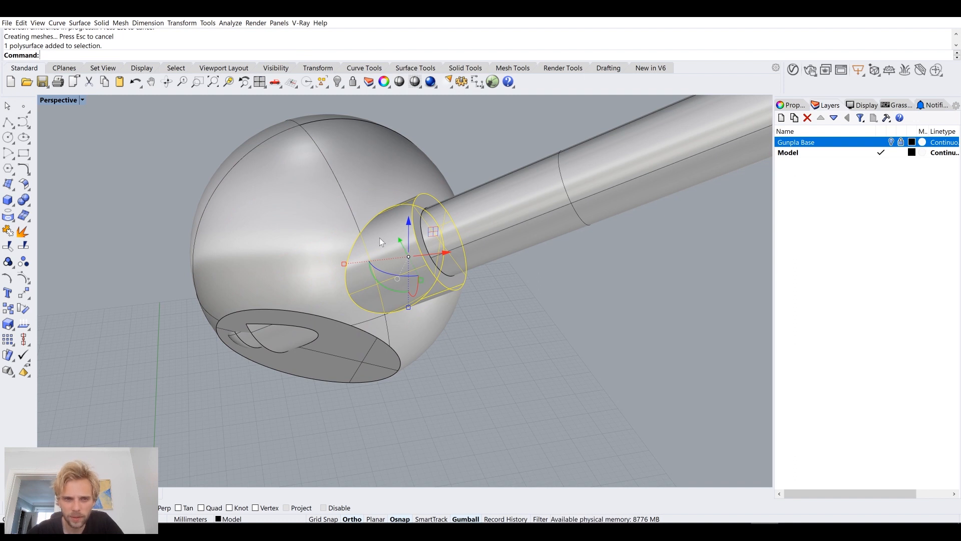
{"action": "left_click", "coordinate": [274, 341]}
{"action": "right_click_drag", "start_coordinate": [274, 341], "coordinate": [300, 352]}
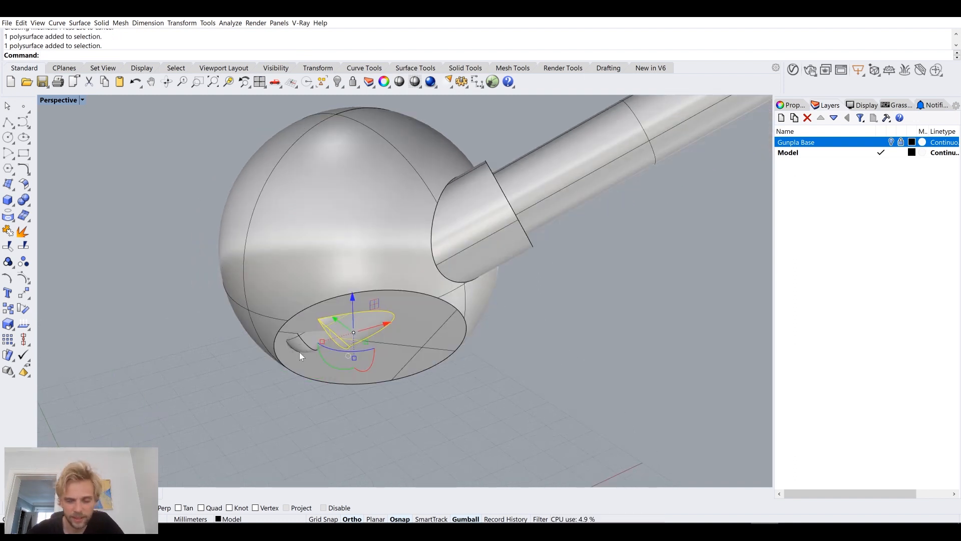
{"action": "key", "text": "Delete"}
{"action": "left_click", "coordinate": [521, 247]}
{"action": "key", "text": "Escape"}
{"action": "right_click_drag", "start_coordinate": [583, 339], "coordinate": [387, 310]}
{"action": "left_click", "coordinate": [387, 310]}
{"action": "key", "text": "Escape"}
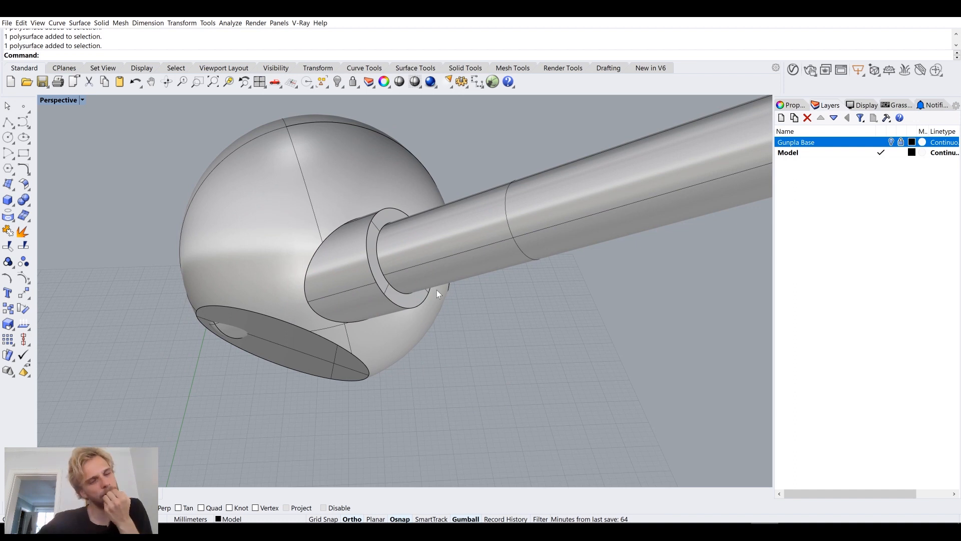
Set the gumball alignment to Object and reselect the tilted rod
{"action": "left_click", "coordinate": [470, 254]}
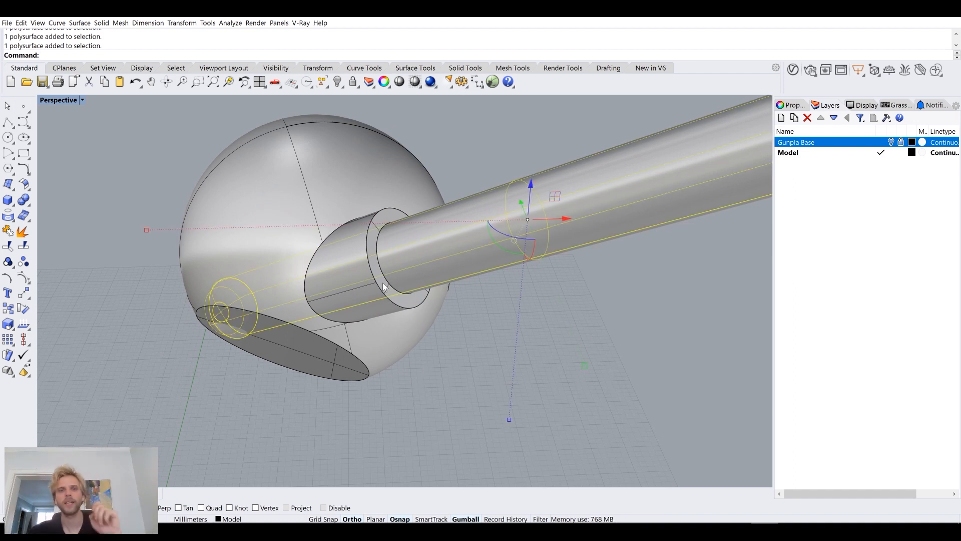
{"action": "scroll", "coordinate": [382, 283], "scroll_direction": "down", "scroll_amount": 5}
{"action": "right_click_drag", "start_coordinate": [383, 283], "coordinate": [408, 274]}
{"action": "right_click_drag", "start_coordinate": [408, 274], "coordinate": [388, 361], "text": "shift"}
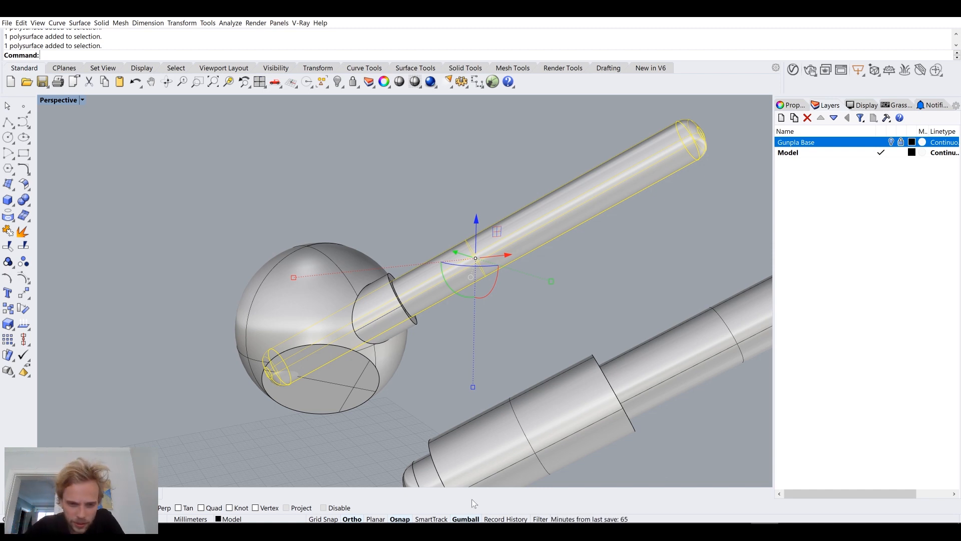
{"action": "right_click", "coordinate": [468, 519]}
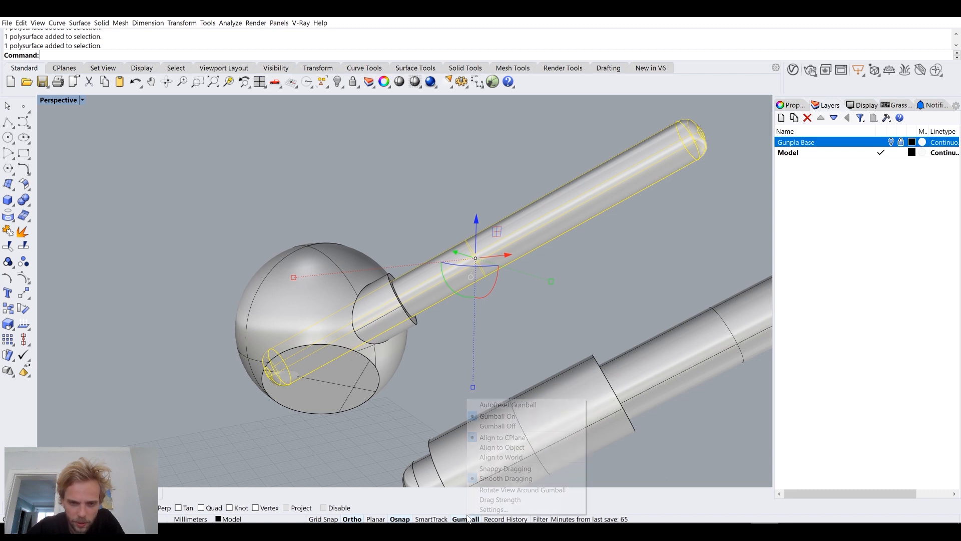
{"action": "left_click", "coordinate": [529, 447]}
{"action": "key", "text": "Escape"}
{"action": "left_click", "coordinate": [495, 274]}
Try the World gumball alignment on the tilted rod, return to Object alignment, and reselect the rod
{"action": "right_click", "coordinate": [468, 519]}
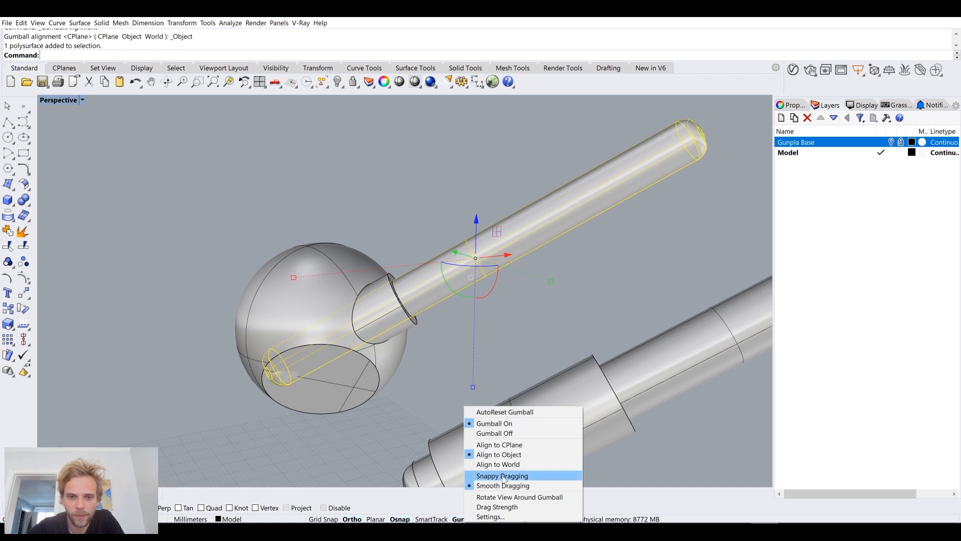
{"action": "left_click", "coordinate": [500, 464]}
{"action": "right_click", "coordinate": [463, 519]}
{"action": "left_click", "coordinate": [500, 448]}
{"action": "left_click", "coordinate": [527, 331]}
{"action": "left_click", "coordinate": [515, 307]}
{"action": "right_click_drag", "start_coordinate": [528, 332], "coordinate": [528, 305]}
{"action": "left_click", "coordinate": [590, 327]}
{"action": "left_click", "coordinate": [487, 284]}
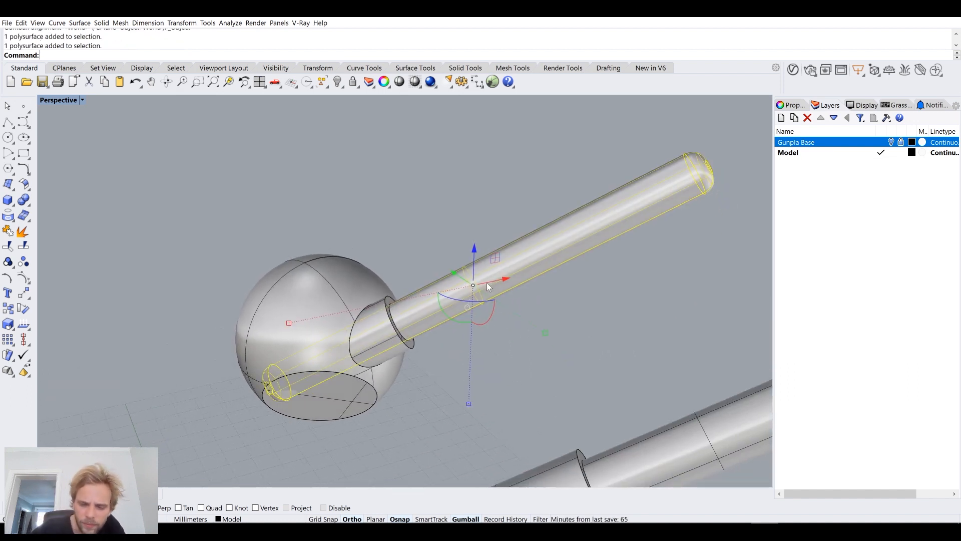
Move the tilted rod outward along its own axis by about 12 mm, away from the sphere
{"action": "type", "text": "M"}
{"action": "key", "text": "Return"}
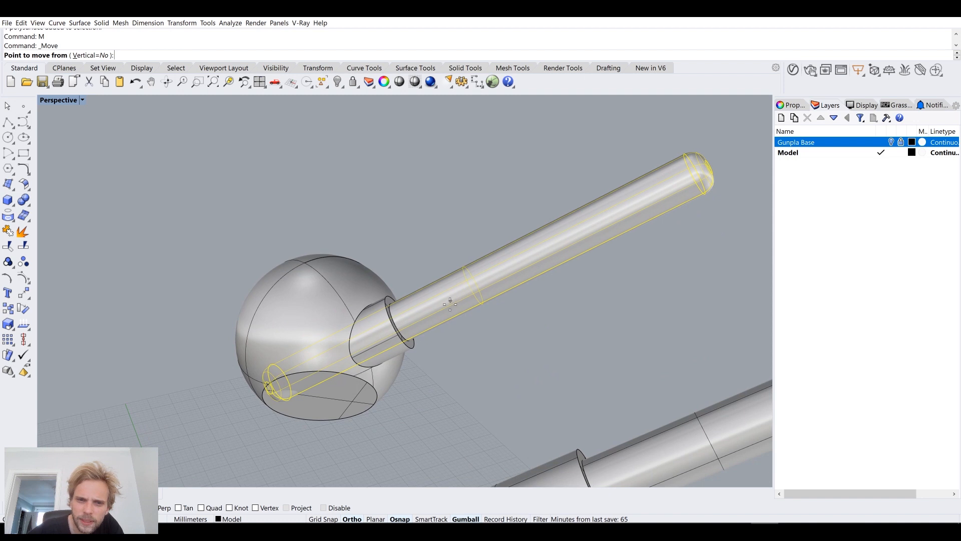
{"action": "left_click", "coordinate": [451, 318]}
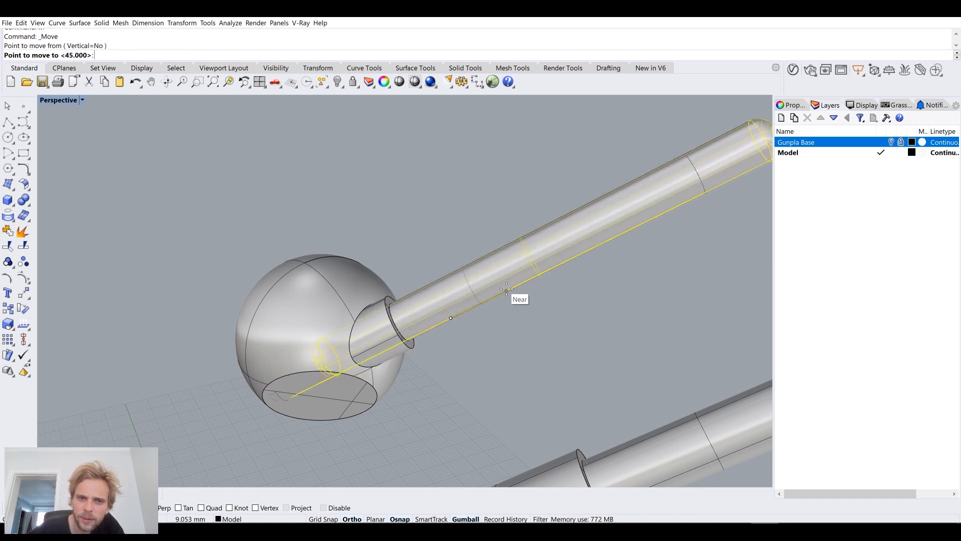
{"action": "left_click", "coordinate": [529, 277]}
{"action": "right_click_drag", "start_coordinate": [520, 332], "coordinate": [347, 329]}
{"action": "scroll", "coordinate": [519, 316], "scroll_direction": "down", "scroll_amount": 3}
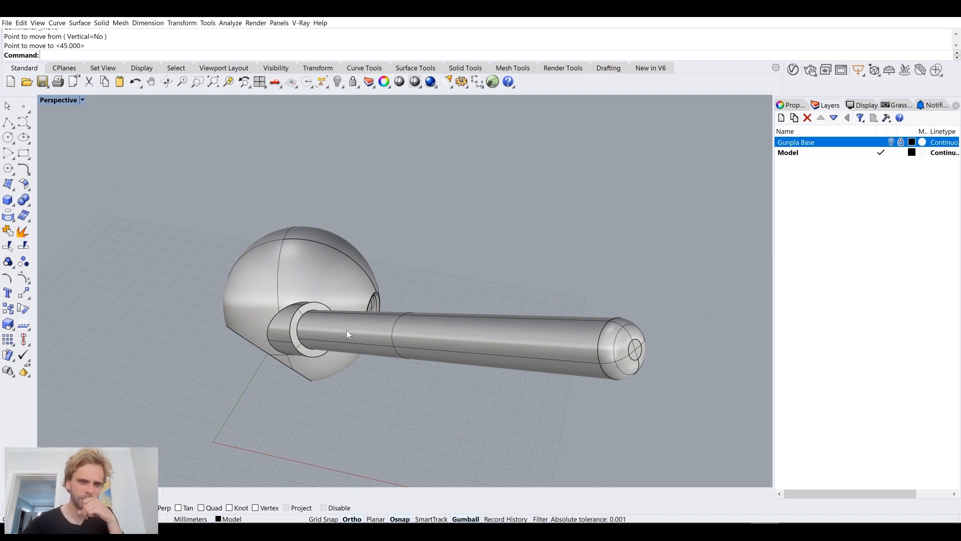
Move the tilted rod back along its axis toward the sphere by about 4 mm
{"action": "right_click_drag", "start_coordinate": [392, 344], "coordinate": [387, 289]}
{"action": "left_click", "coordinate": [393, 270]}
{"action": "type", "text": "m"}
{"action": "key", "text": "Return"}
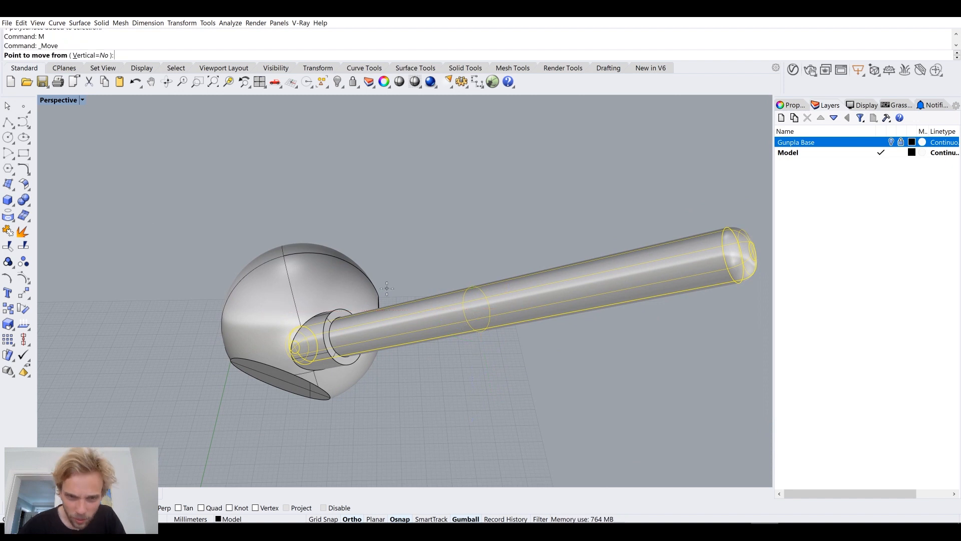
{"action": "left_click", "coordinate": [503, 325]}
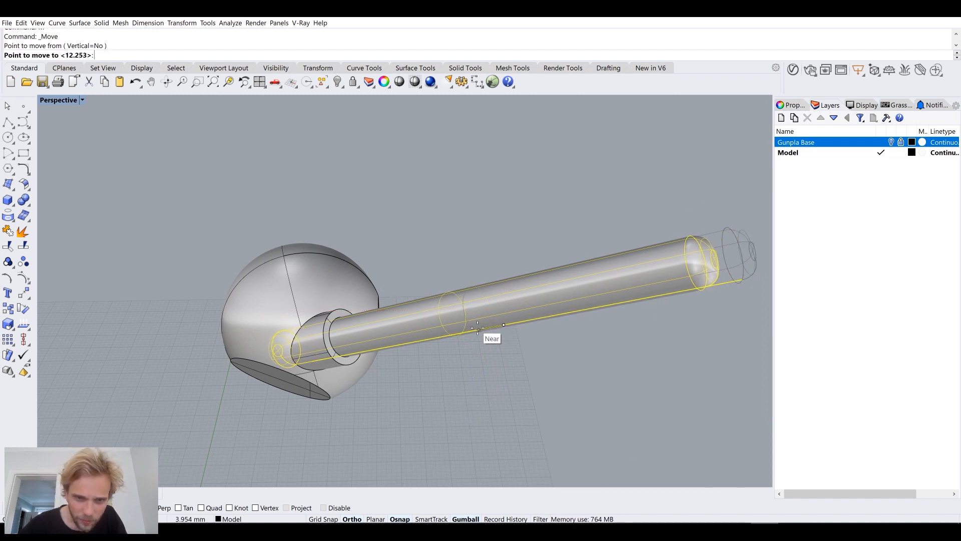
{"action": "left_click", "coordinate": [478, 328]}
{"action": "right_click_drag", "start_coordinate": [478, 329], "coordinate": [428, 353]}
{"action": "left_click", "coordinate": [458, 365]}
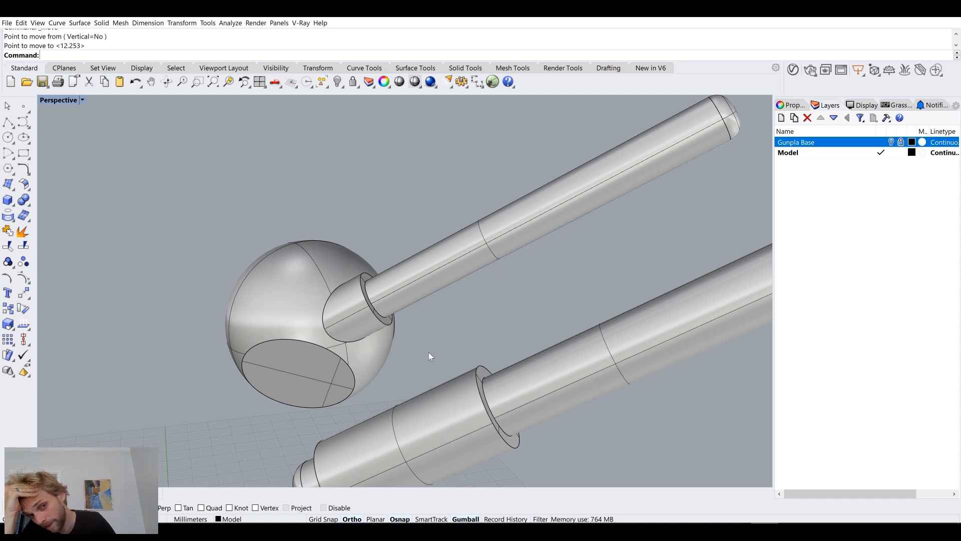
Undo the rod moves, the deletion of the leftover tube piece and the sphere's subtraction from the clearance tube
{"action": "key", "text": "ctrl+z"}
{"action": "key", "text": "ctrl+z"}
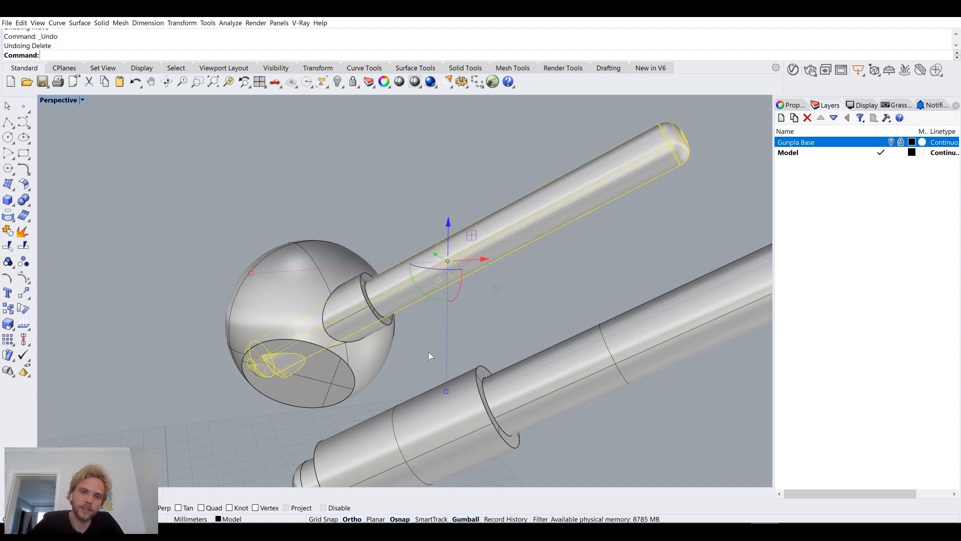
{"action": "key", "text": "ctrl+z"}
{"action": "left_click", "coordinate": [351, 304]}
{"action": "left_click", "coordinate": [506, 359]}
Group the tilted rod with its clearance tube and the curve, leaving the sphere out of the group
{"action": "right_click_drag", "start_coordinate": [431, 278], "coordinate": [416, 375]}
{"action": "scroll", "coordinate": [416, 375], "scroll_direction": "up", "scroll_amount": 4}
{"action": "scroll", "coordinate": [416, 376], "scroll_direction": "down", "scroll_amount": 6}
{"action": "left_click_drag", "start_coordinate": [504, 362], "coordinate": [719, 416]}
{"action": "left_click", "coordinate": [416, 391], "text": "ctrl"}
{"action": "type", "text": "group"}
{"action": "key", "text": "Return"}
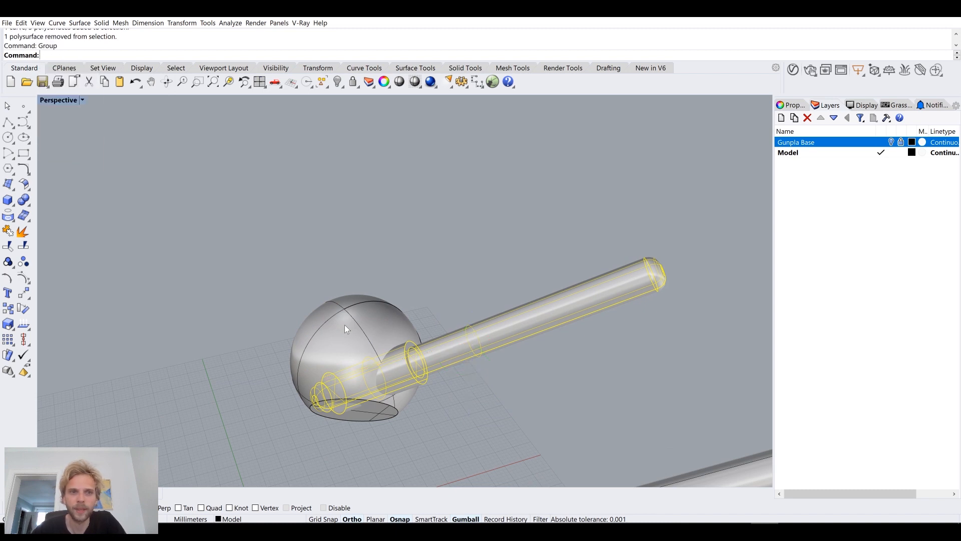
{"action": "left_click", "coordinate": [523, 200]}
Duplicate the rod-and-tube group vertically above the original and show the Gunpla Base layer
{"action": "mouse_move", "coordinate": [494, 270]}
{"action": "right_mouse_down"}
{"action": "mouse_move", "coordinate": [465, 266]}
{"action": "mouse_move", "coordinate": [476, 271]}
{"action": "right_mouse_up"}
{"action": "left_click", "coordinate": [484, 341]}
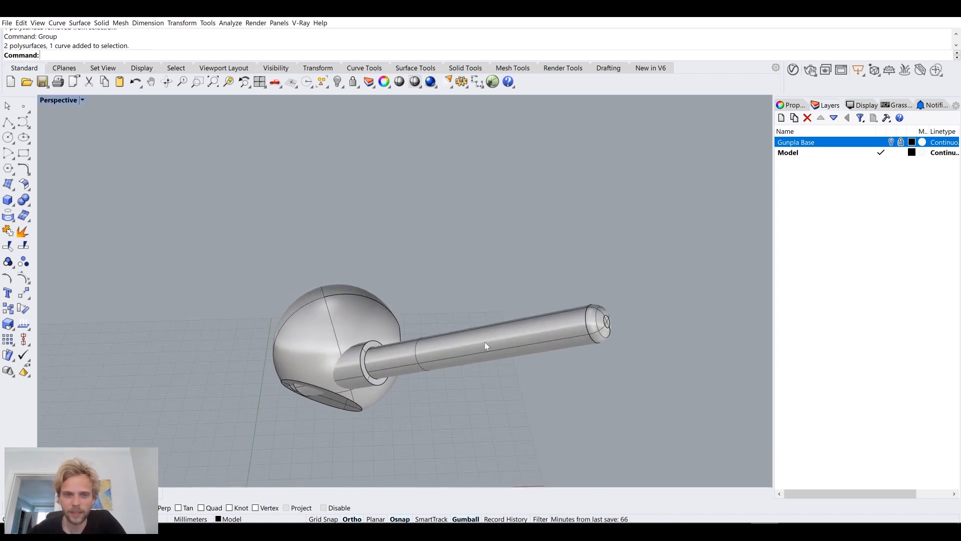
{"action": "scroll", "coordinate": [480, 333], "scroll_direction": "up", "scroll_amount": 5}
{"action": "right_click_drag", "start_coordinate": [459, 323], "coordinate": [581, 317]}
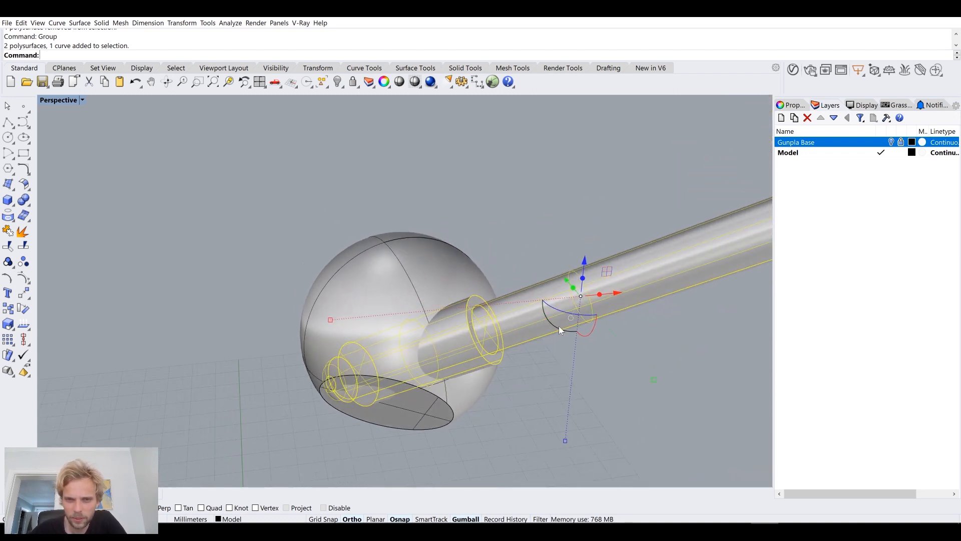
{"action": "left_click_drag", "start_coordinate": [584, 261], "coordinate": [585, 190], "text": "alt"}
{"action": "right_click_drag", "start_coordinate": [585, 192], "coordinate": [592, 228]}
{"action": "left_click", "coordinate": [891, 143]}
{"action": "right_click_drag", "start_coordinate": [516, 272], "coordinate": [465, 297]}
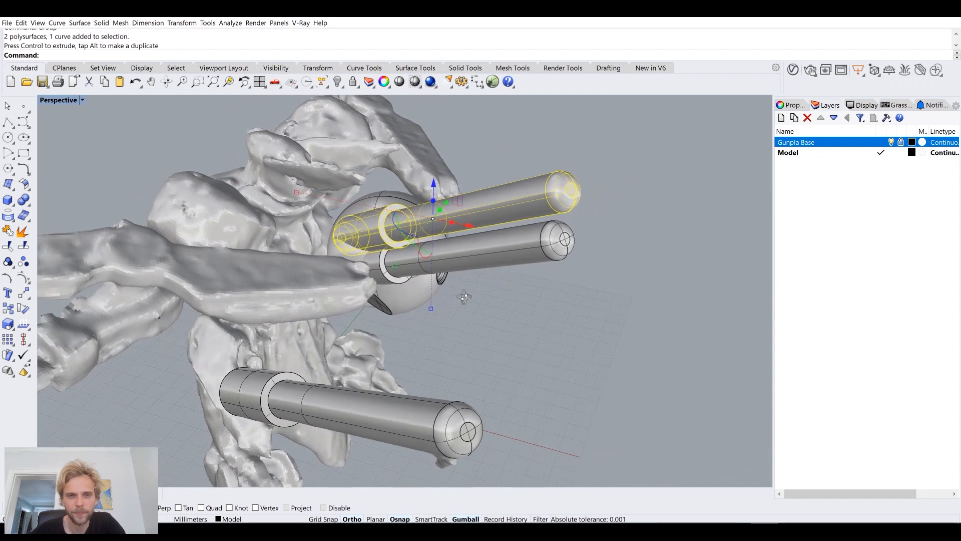